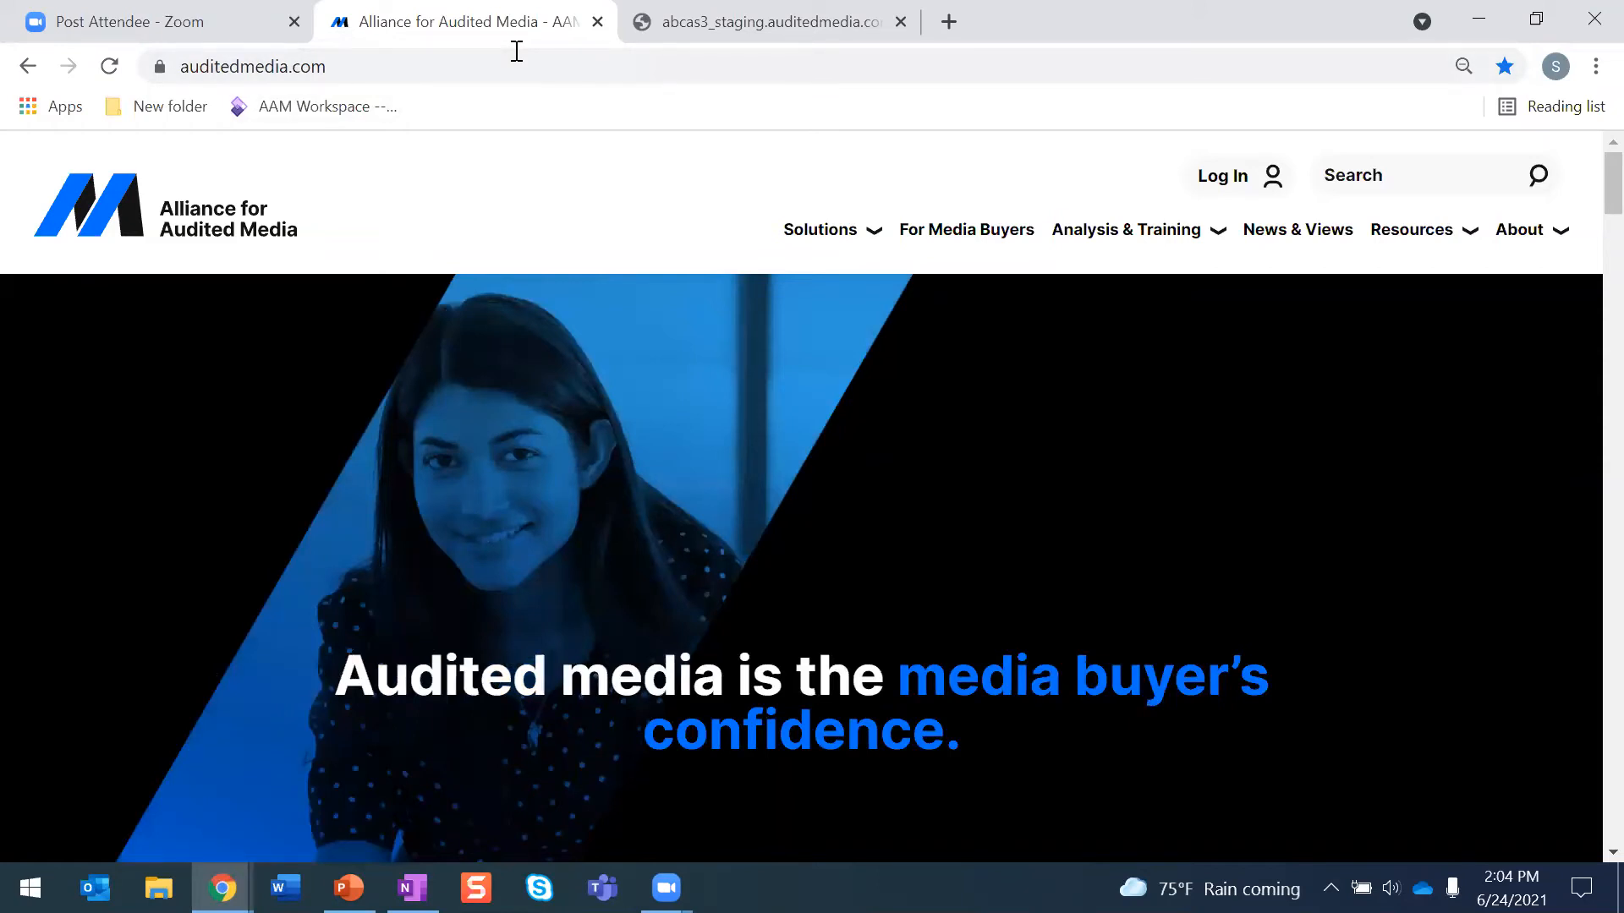
- Log in to the Publisher Filing Center with the remembered credentials and open the publisher's statement claims filing tool
{"action": "left_click", "coordinate": [715, 26]}
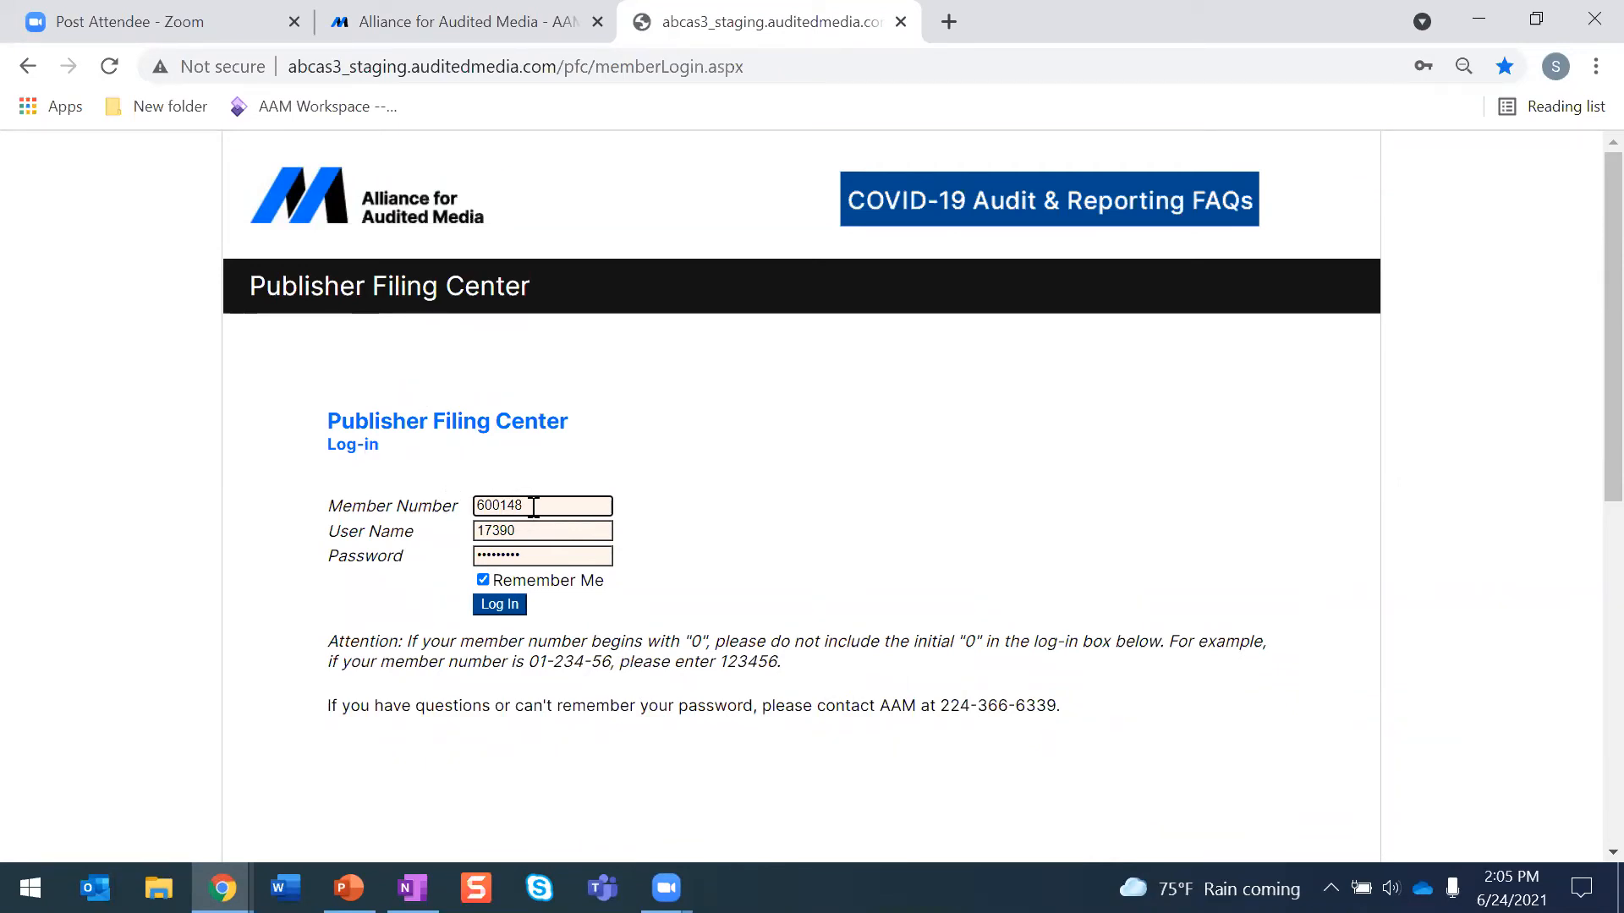
{"action": "left_click", "coordinate": [505, 607]}
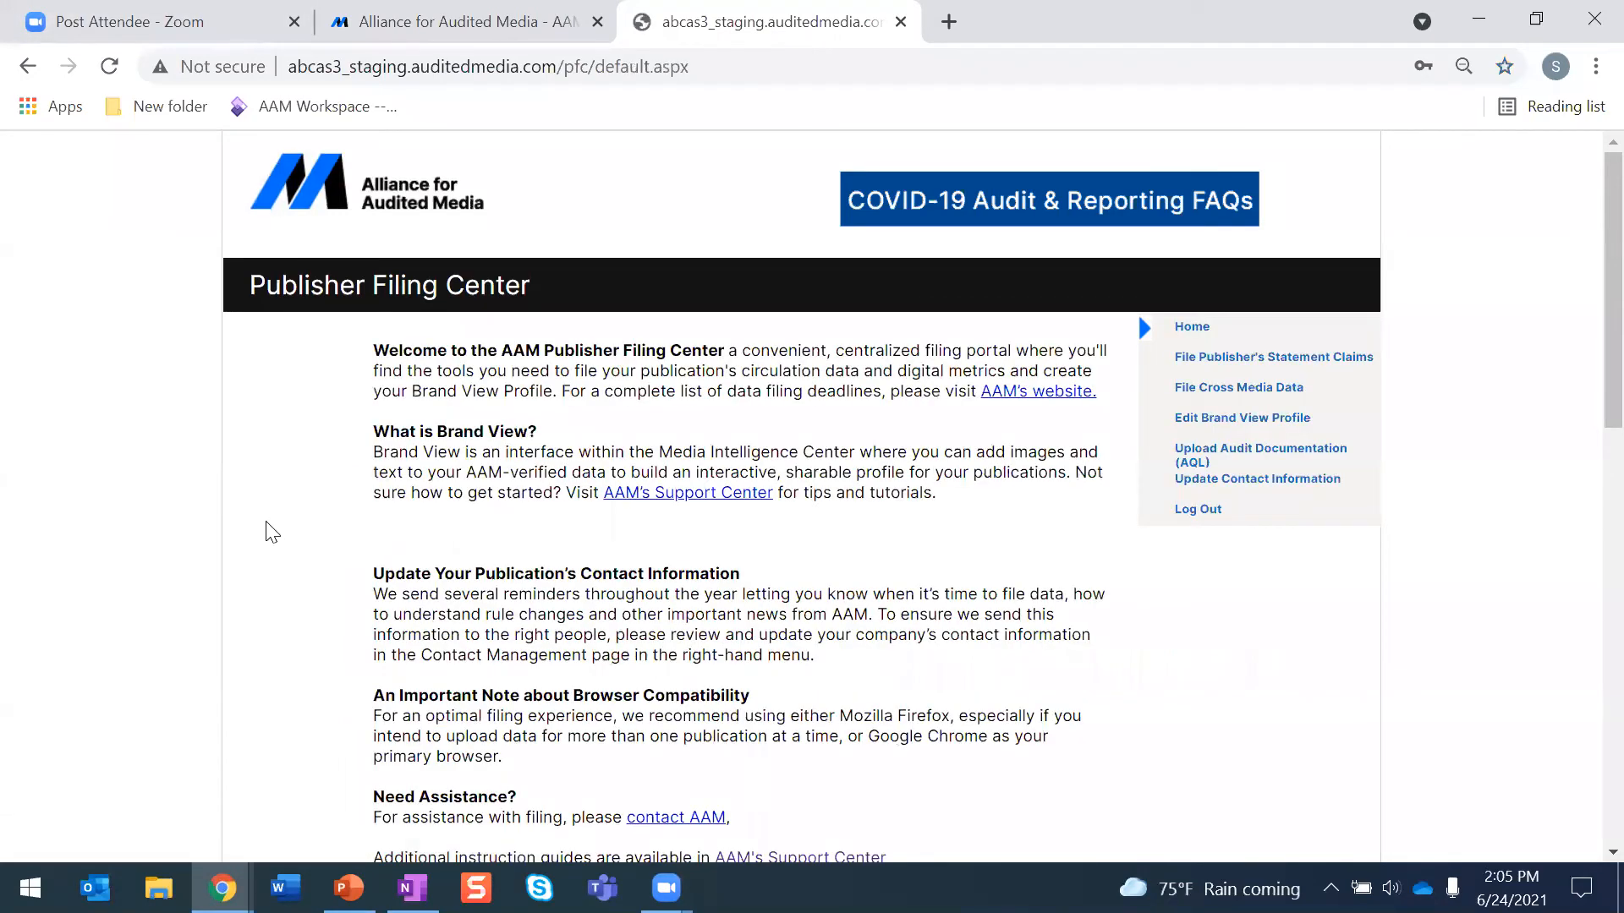
{"action": "left_click", "coordinate": [1220, 370]}
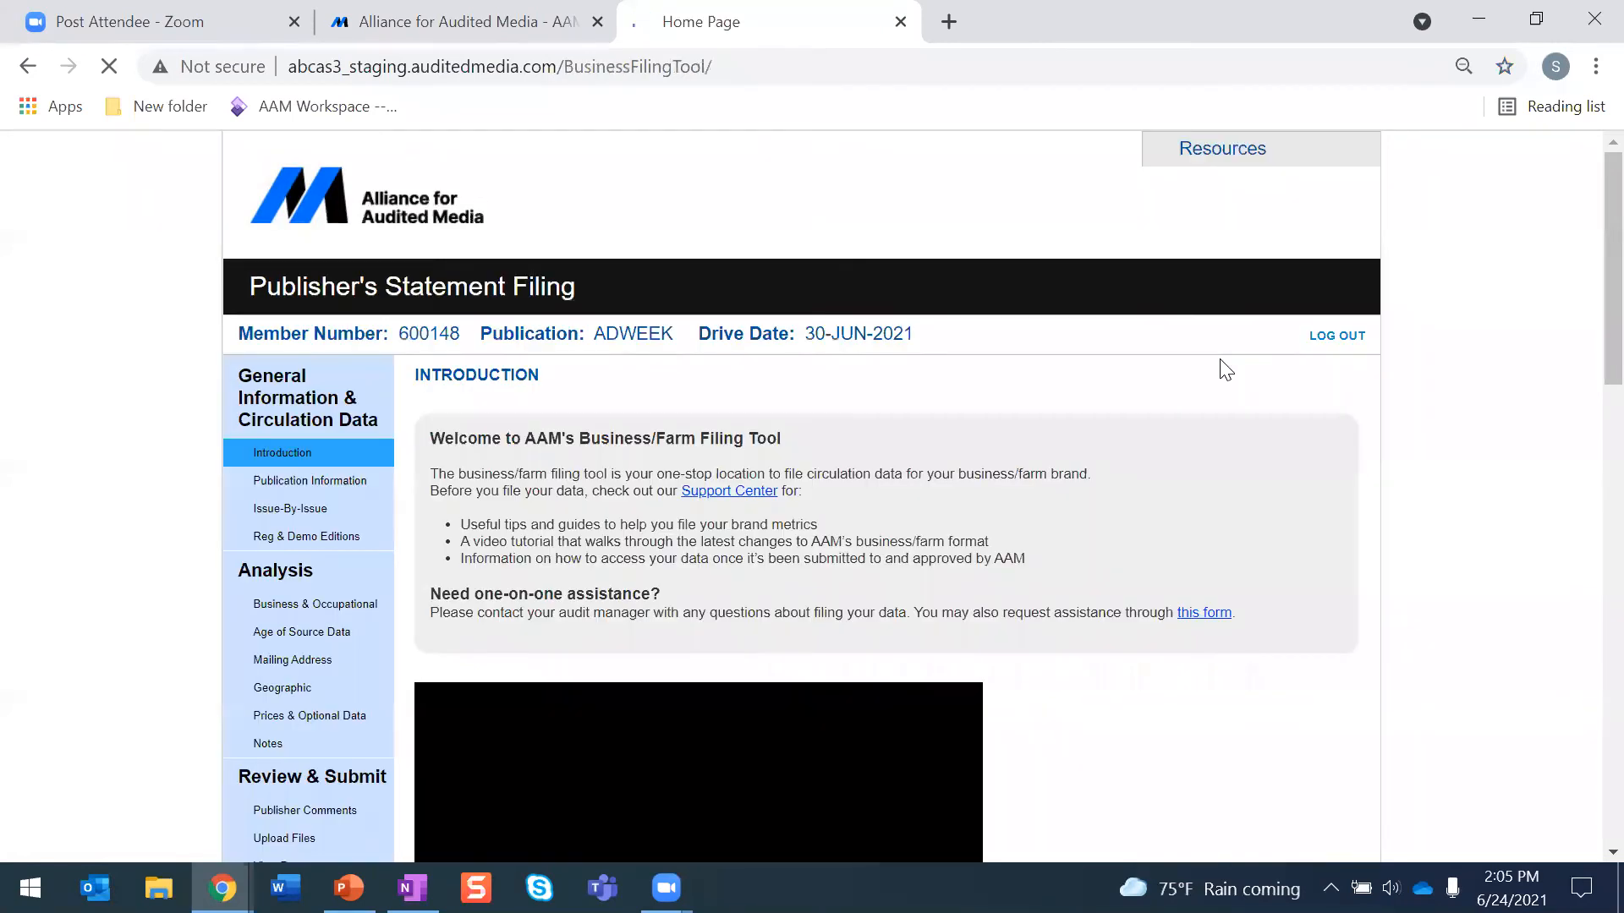
- Open the Support Center article on B2B/farm media publisher's statement filing and examine its getting-started instructions and quick tips
{"action": "scroll", "coordinate": [1167, 392], "scroll_direction": "down", "scroll_amount": 2}
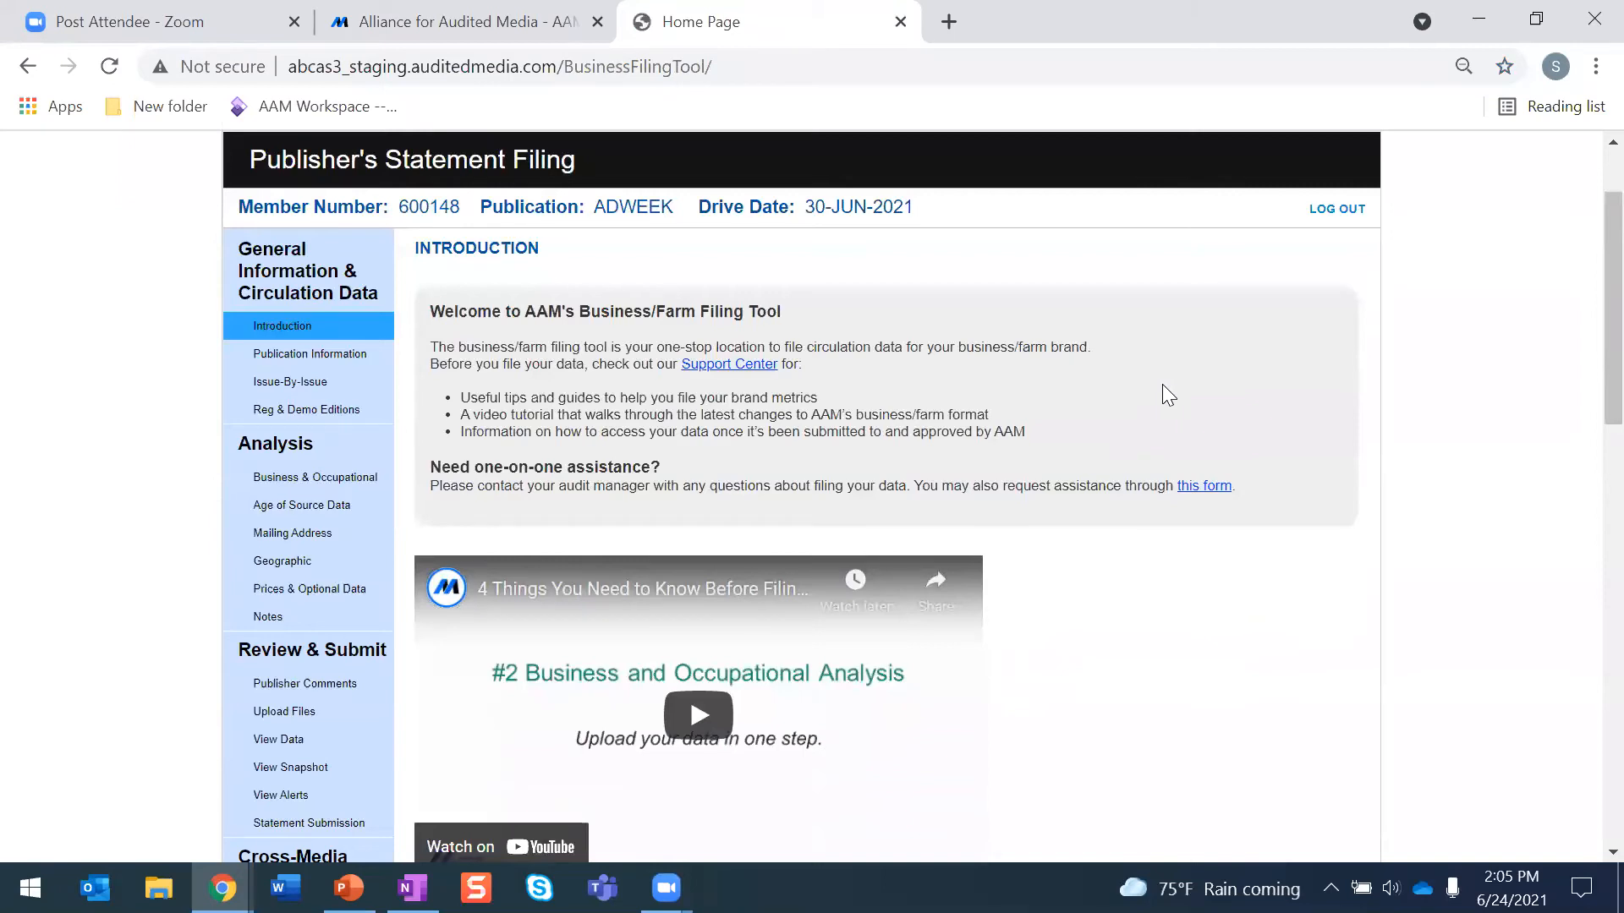
{"action": "left_click", "coordinate": [725, 364]}
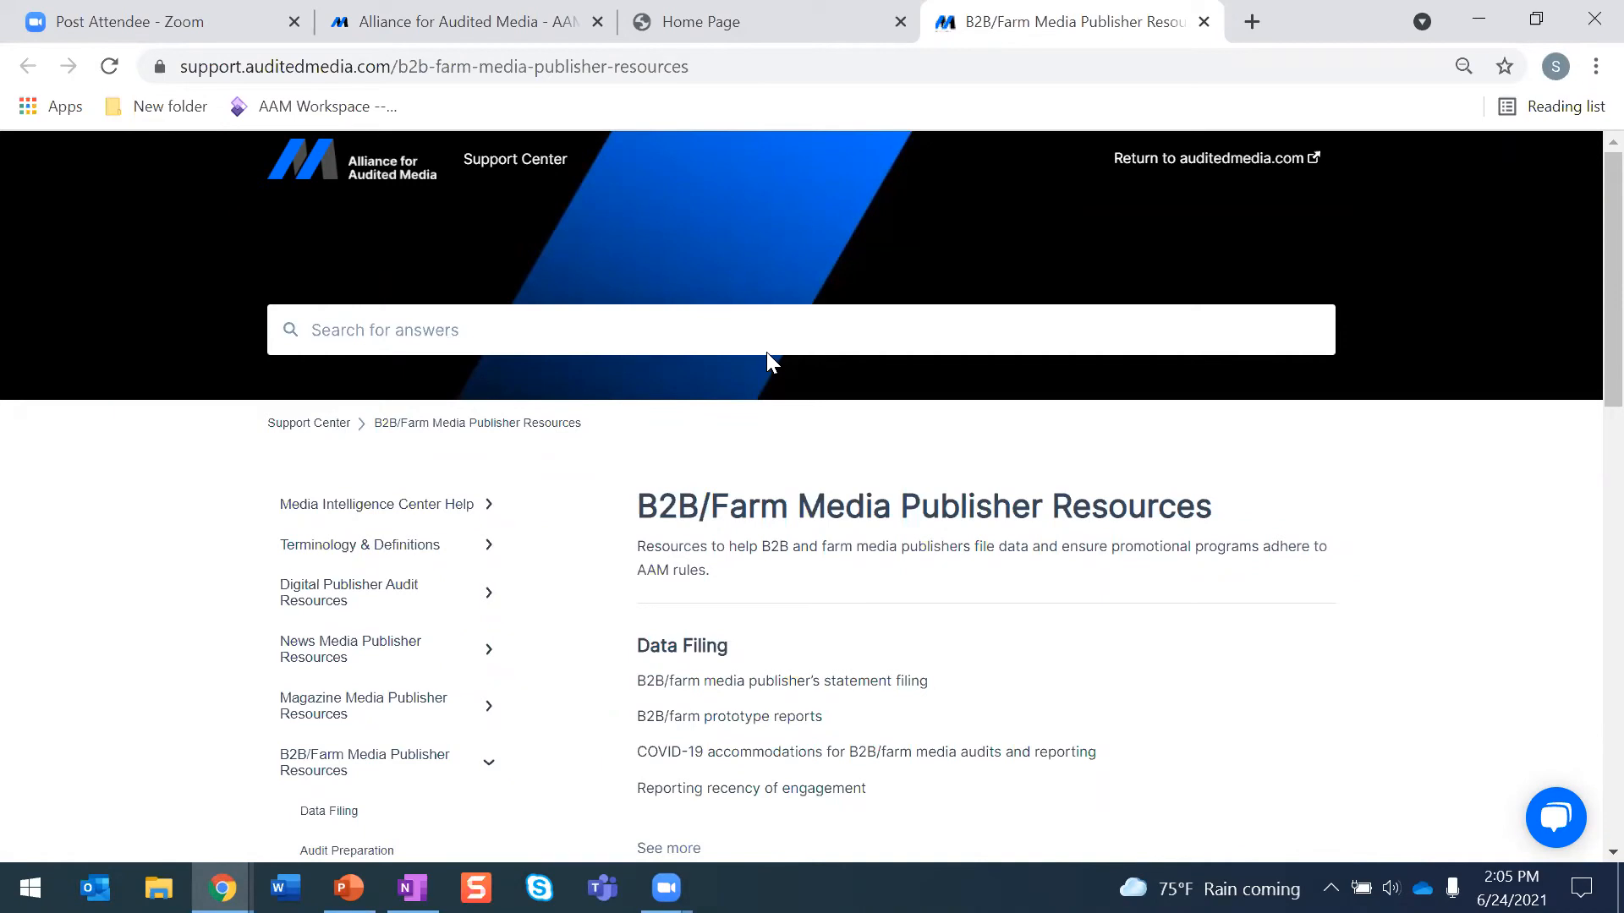
{"action": "scroll", "coordinate": [770, 362], "scroll_direction": "down", "scroll_amount": 1}
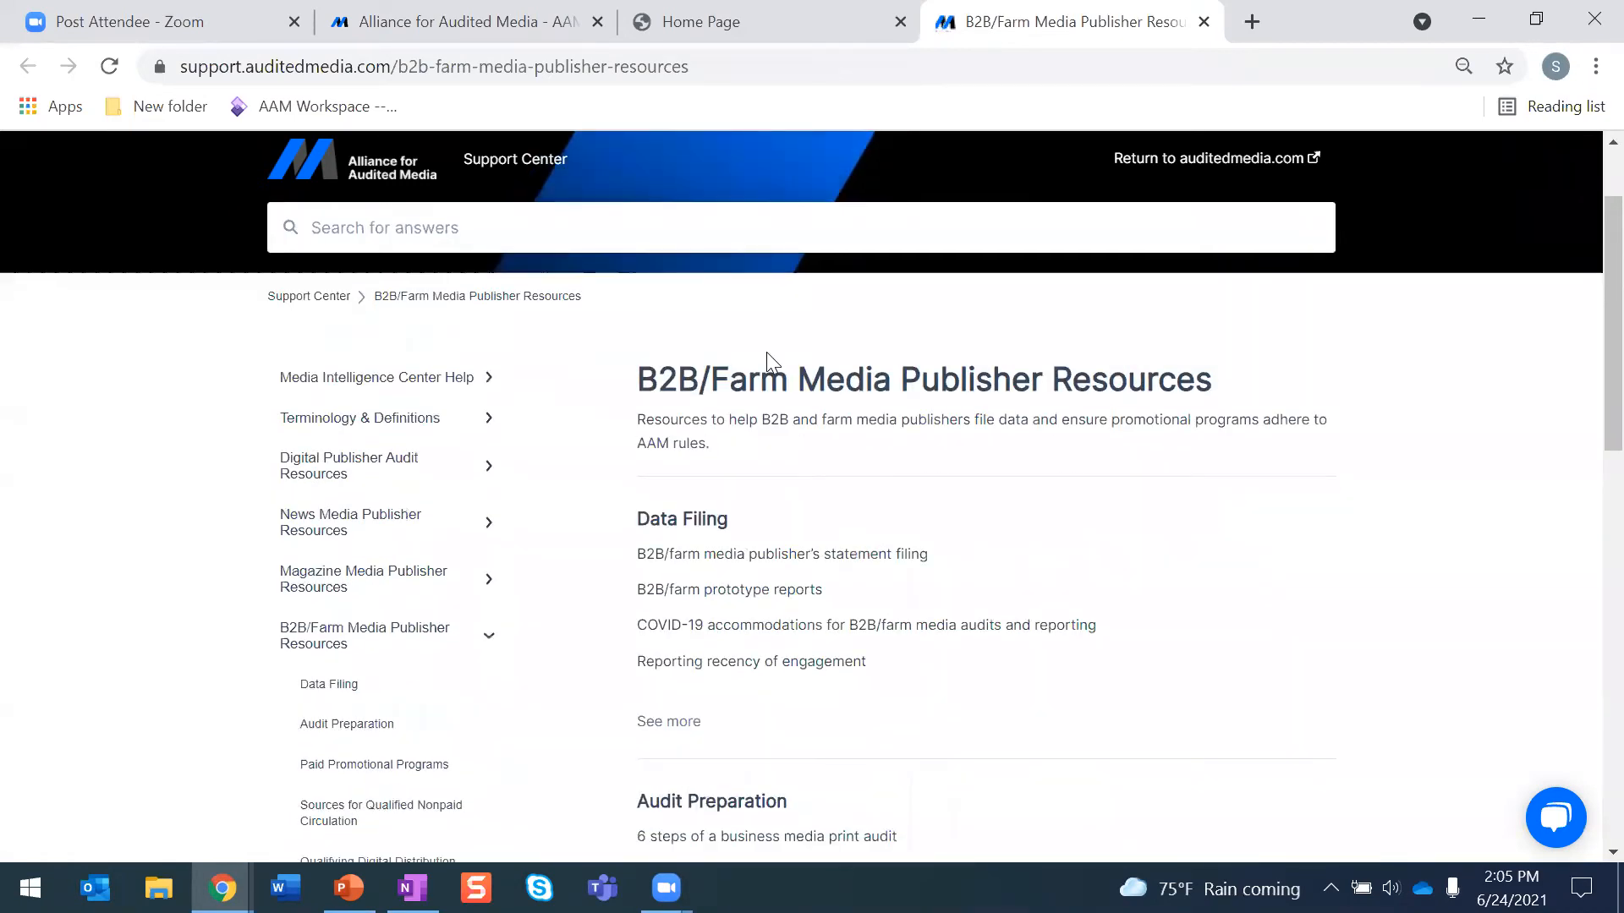
{"action": "left_click", "coordinate": [677, 555]}
{"action": "scroll", "coordinate": [689, 561], "scroll_direction": "down", "scroll_amount": 10}
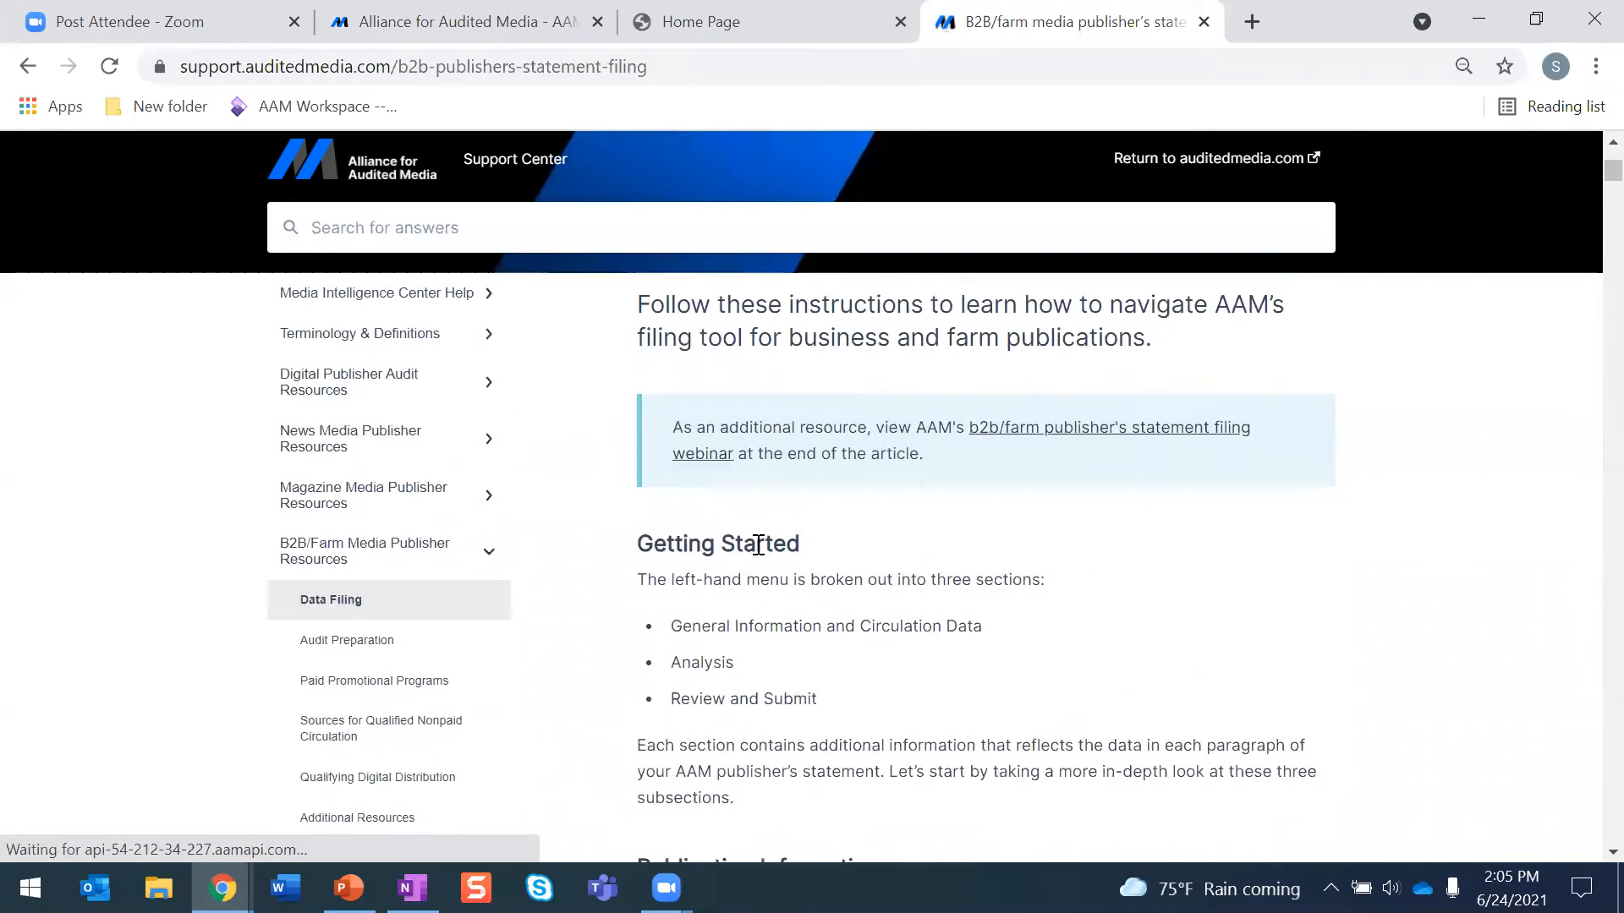
{"action": "scroll", "coordinate": [761, 554], "scroll_direction": "down", "scroll_amount": 5}
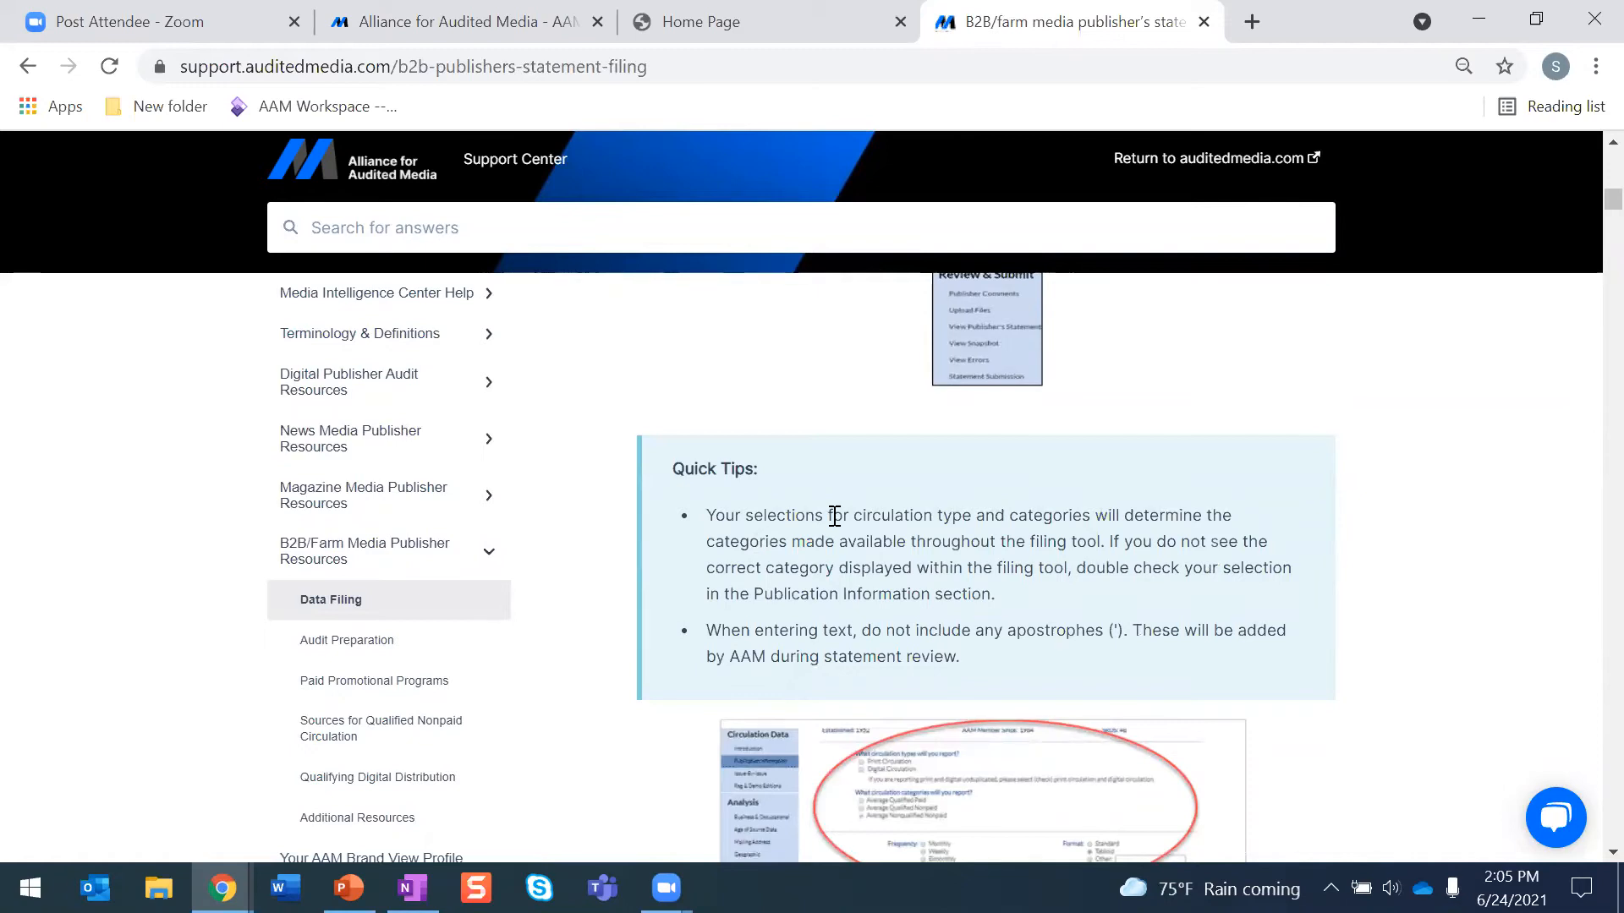
{"action": "scroll", "coordinate": [831, 517], "scroll_direction": "down", "scroll_amount": 6}
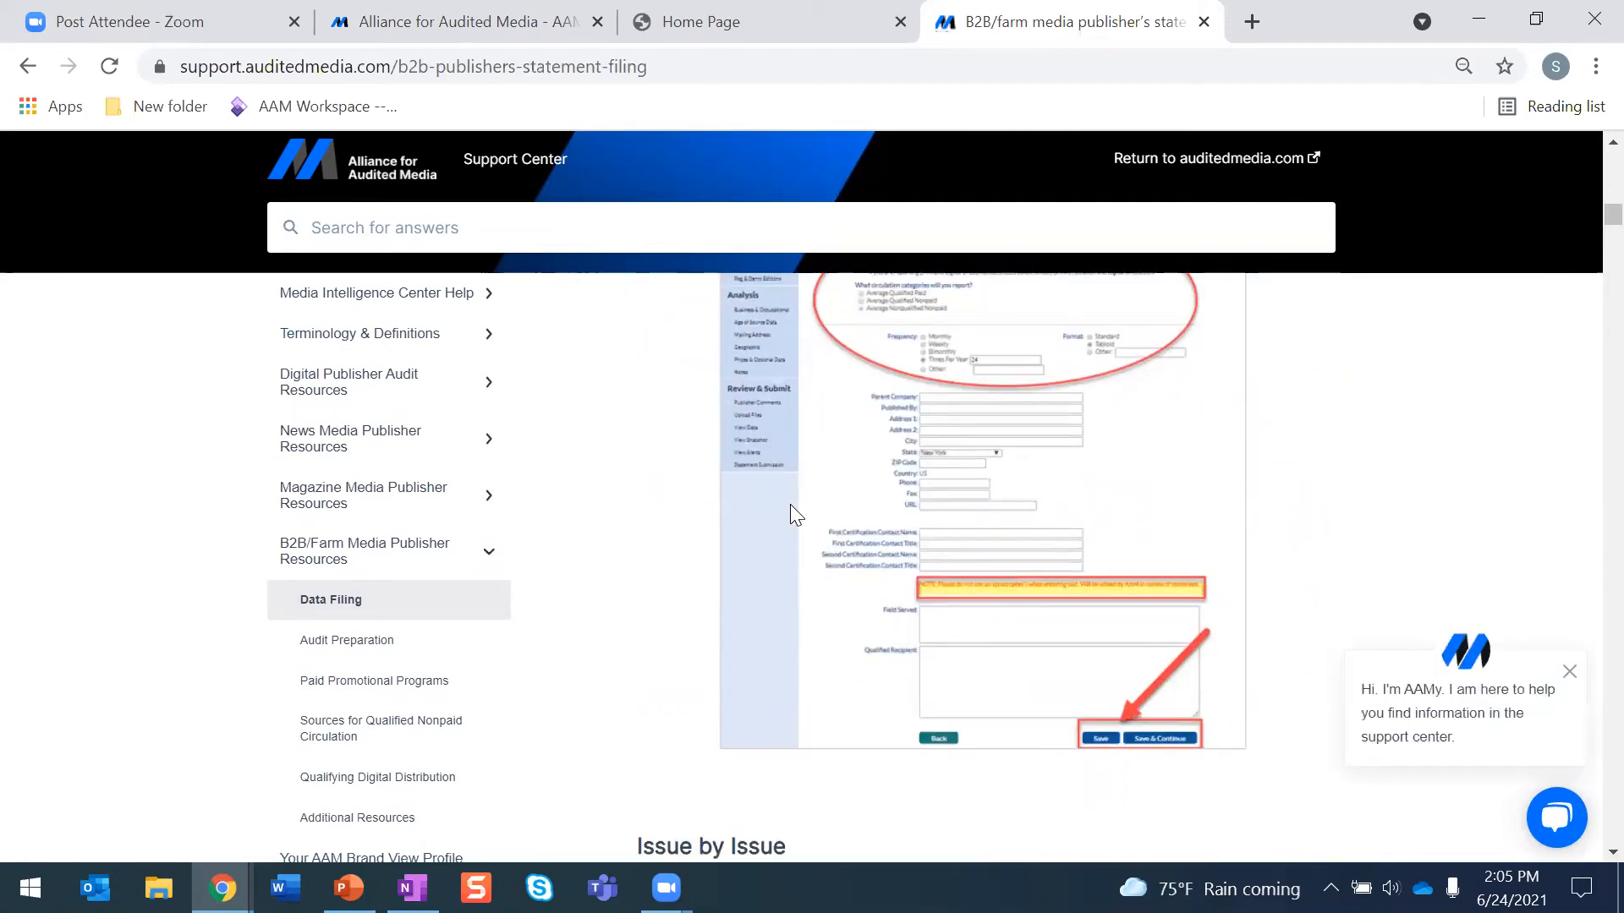
{"action": "scroll", "coordinate": [833, 515], "scroll_direction": "up", "scroll_amount": 6}
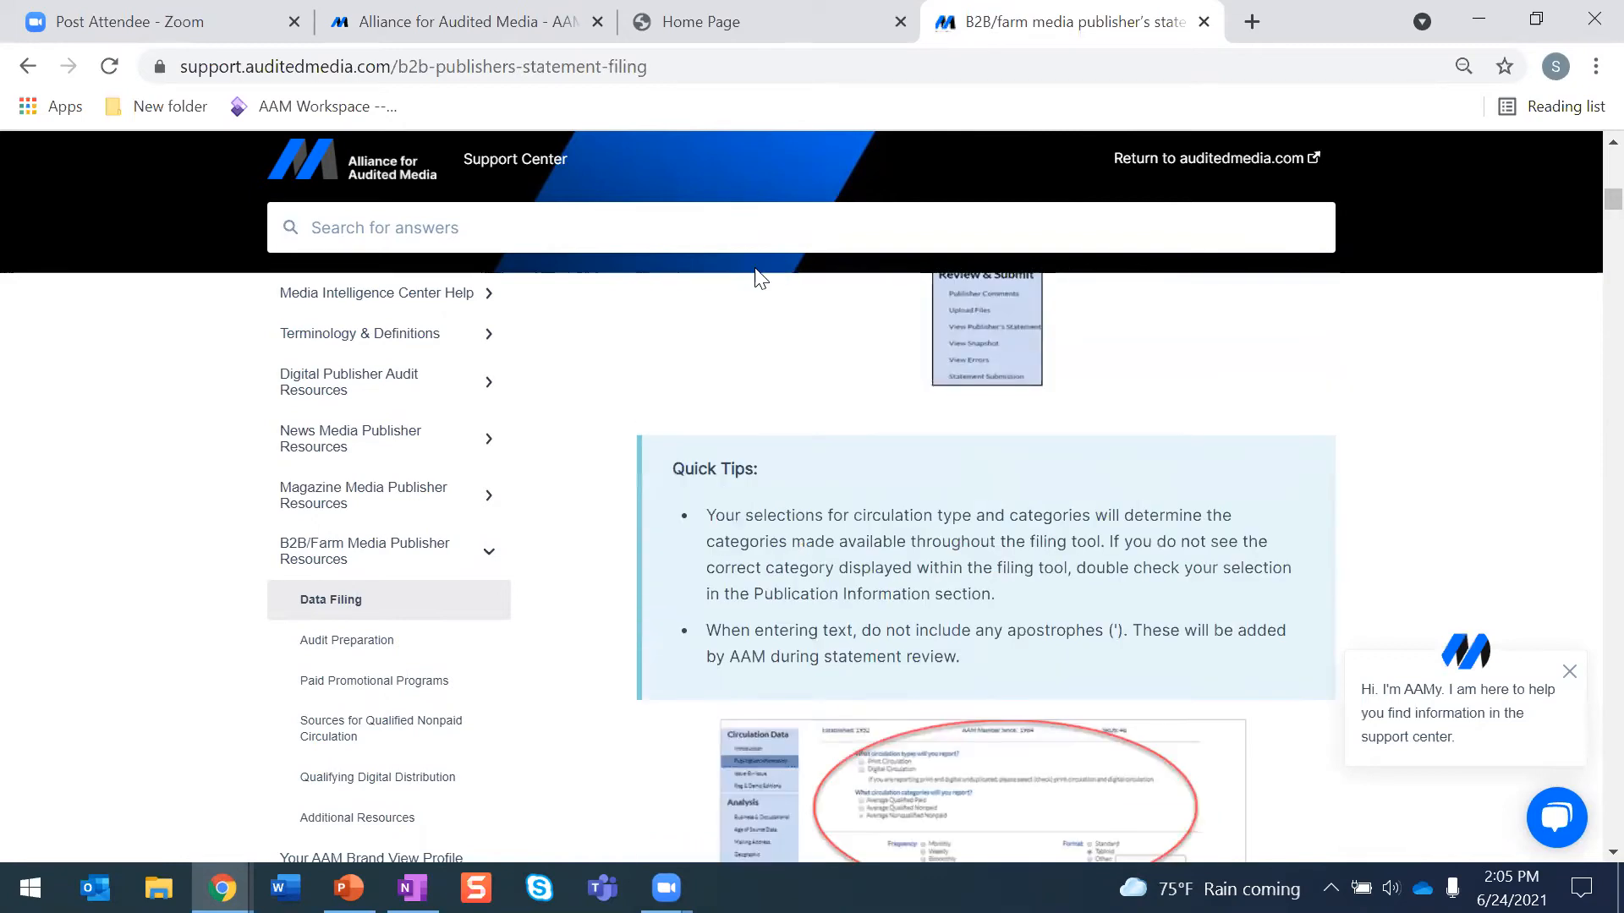
- Return to the filing tool, open the Publication Information page, and deselect and reselect Digital Circulation as a reported circulation type
{"action": "left_click", "coordinate": [740, 28]}
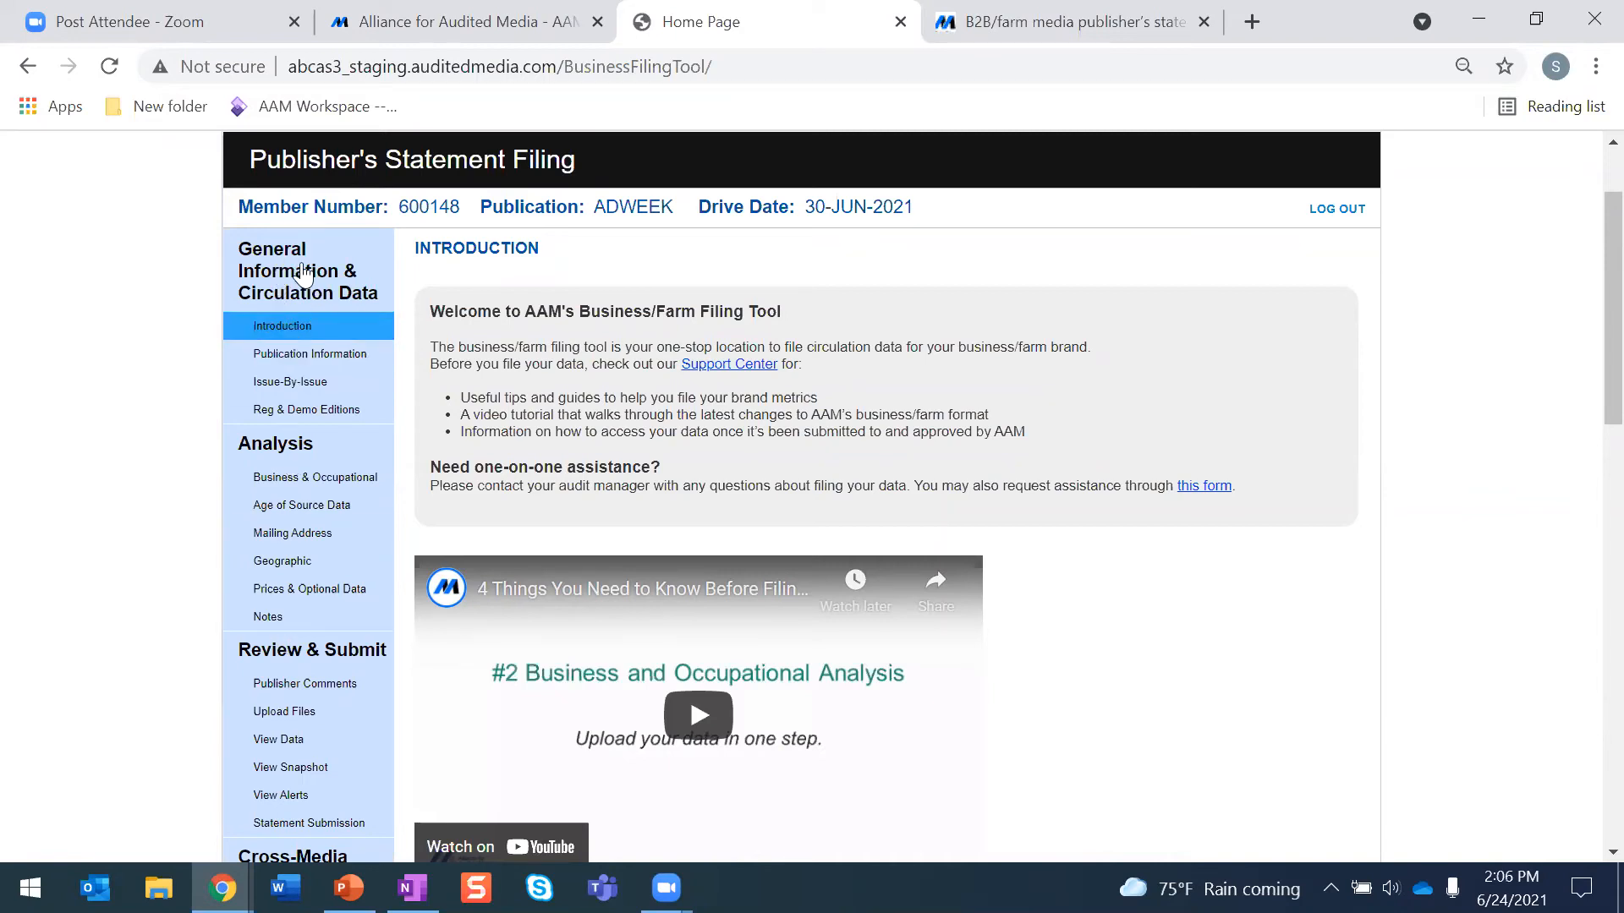
{"action": "left_click", "coordinate": [291, 354]}
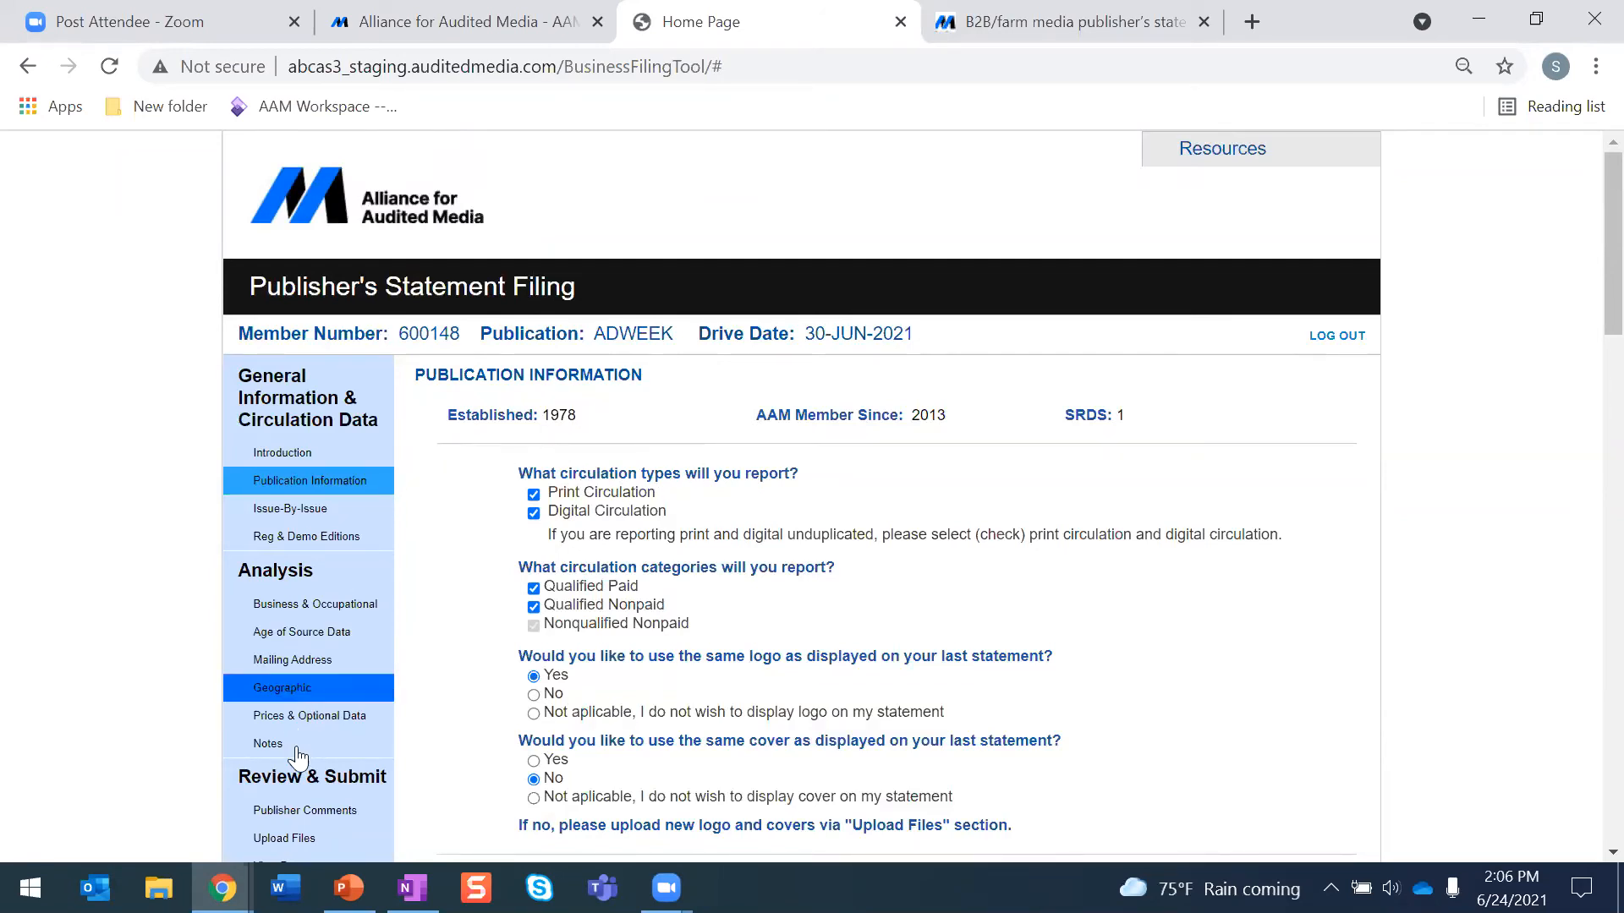
{"action": "scroll", "coordinate": [720, 607], "scroll_direction": "down", "scroll_amount": 1}
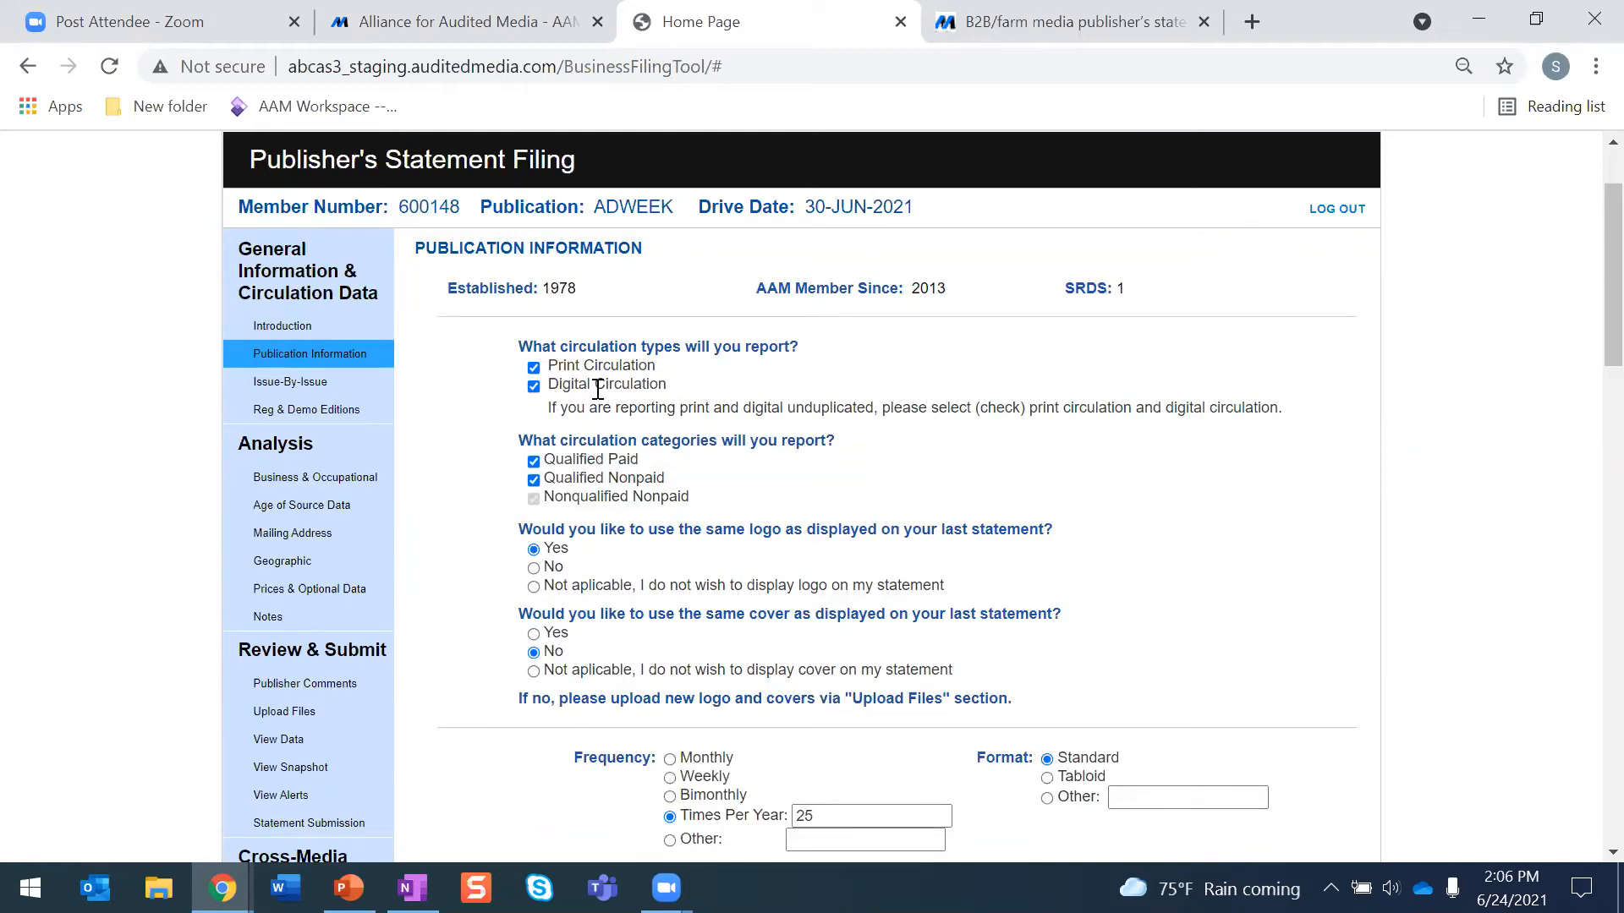
{"action": "left_click", "coordinate": [535, 389]}
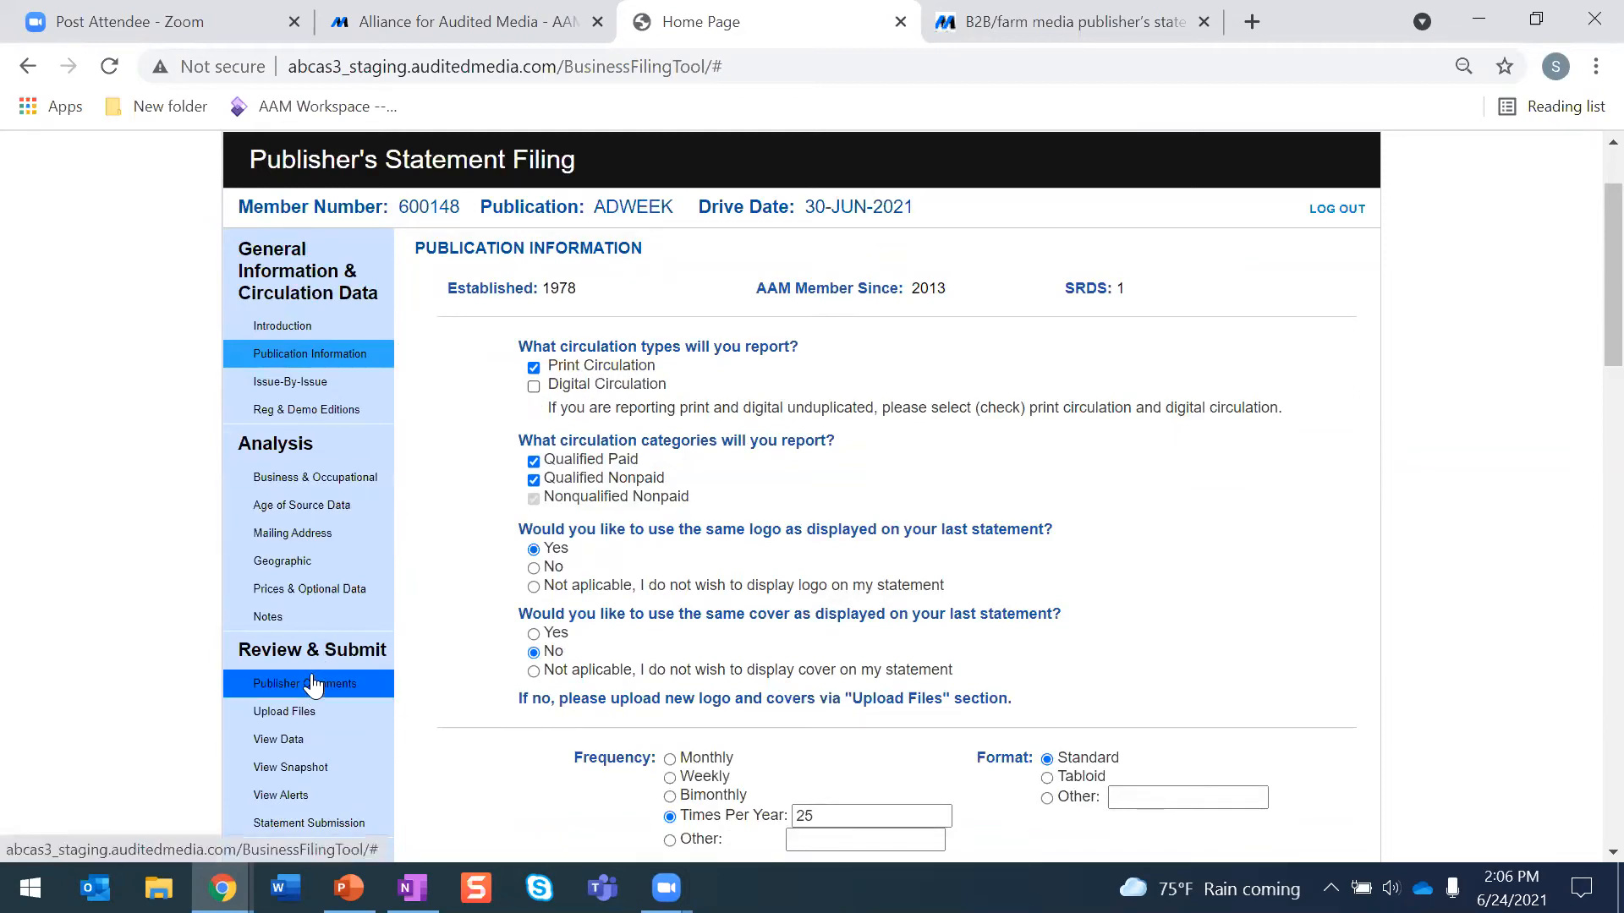
{"action": "left_click", "coordinate": [535, 388]}
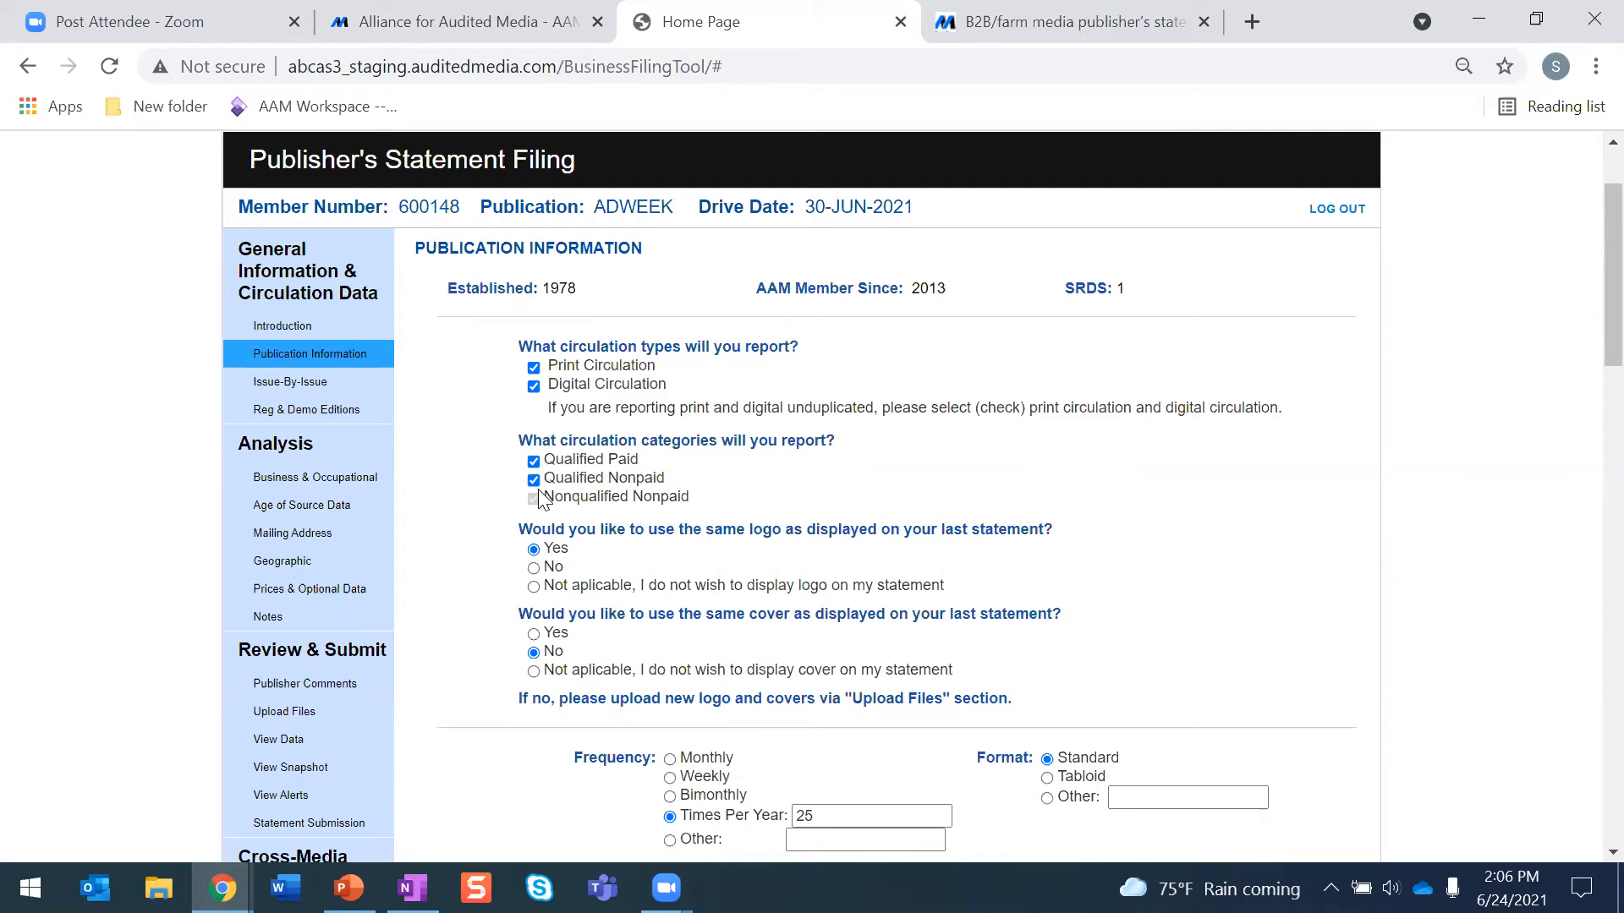
- Review the Publication Information form from circulation categories and logo choices through frequency, contacts, Field Served and Qualified Recipient
{"action": "scroll", "coordinate": [572, 512], "scroll_direction": "down", "scroll_amount": 3}
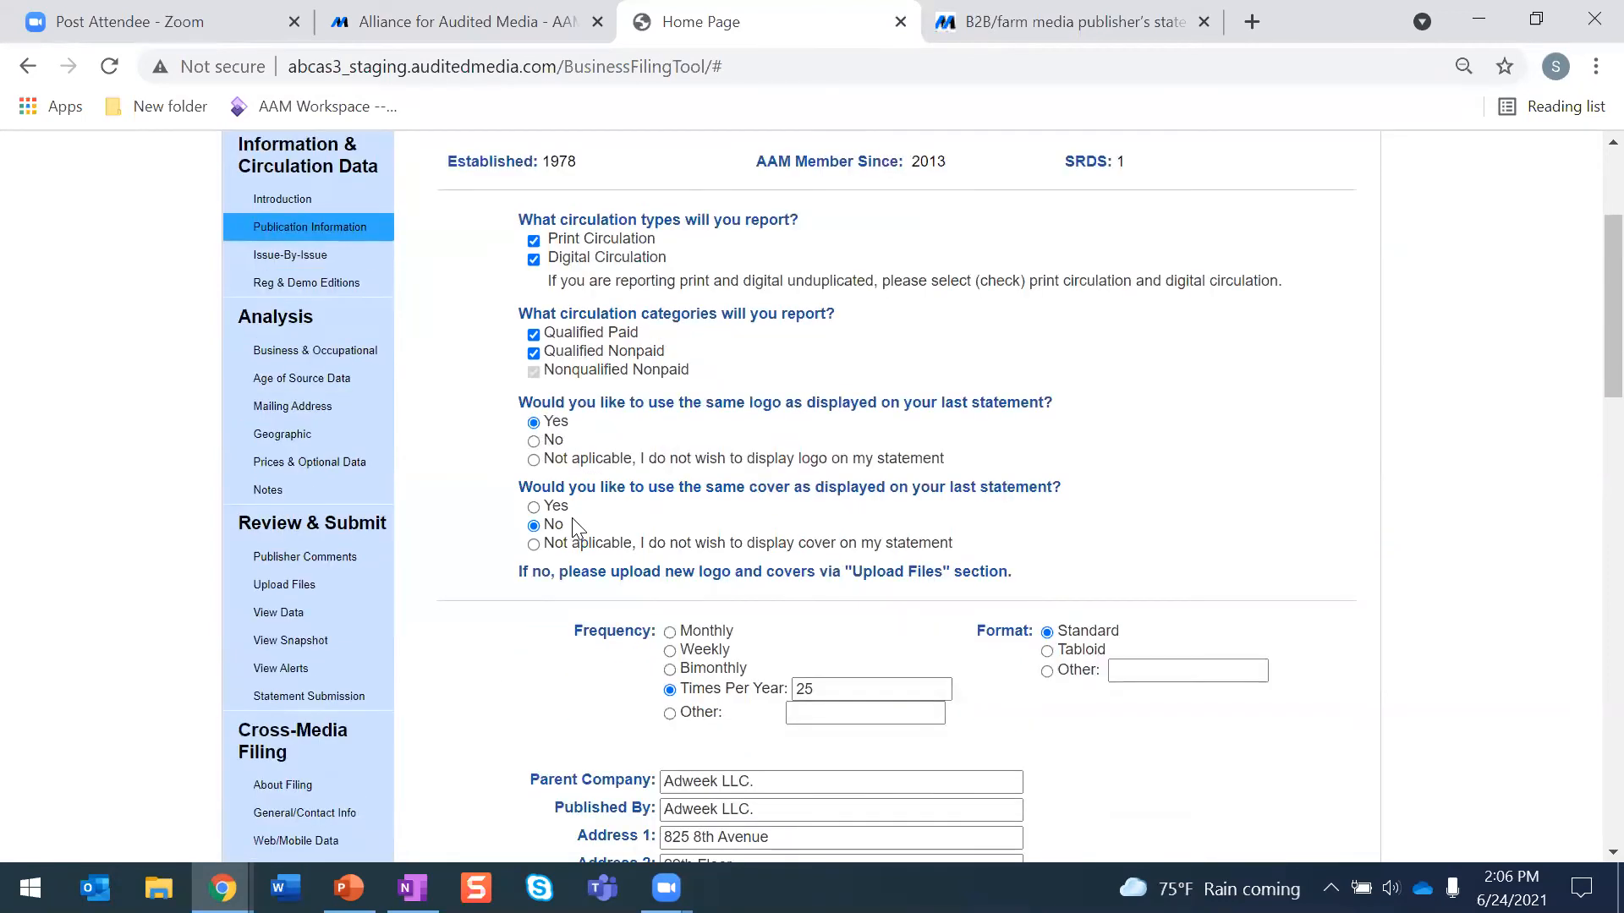
{"action": "scroll", "coordinate": [546, 347], "scroll_direction": "up", "scroll_amount": 2}
{"action": "scroll", "coordinate": [641, 378], "scroll_direction": "down", "scroll_amount": 5}
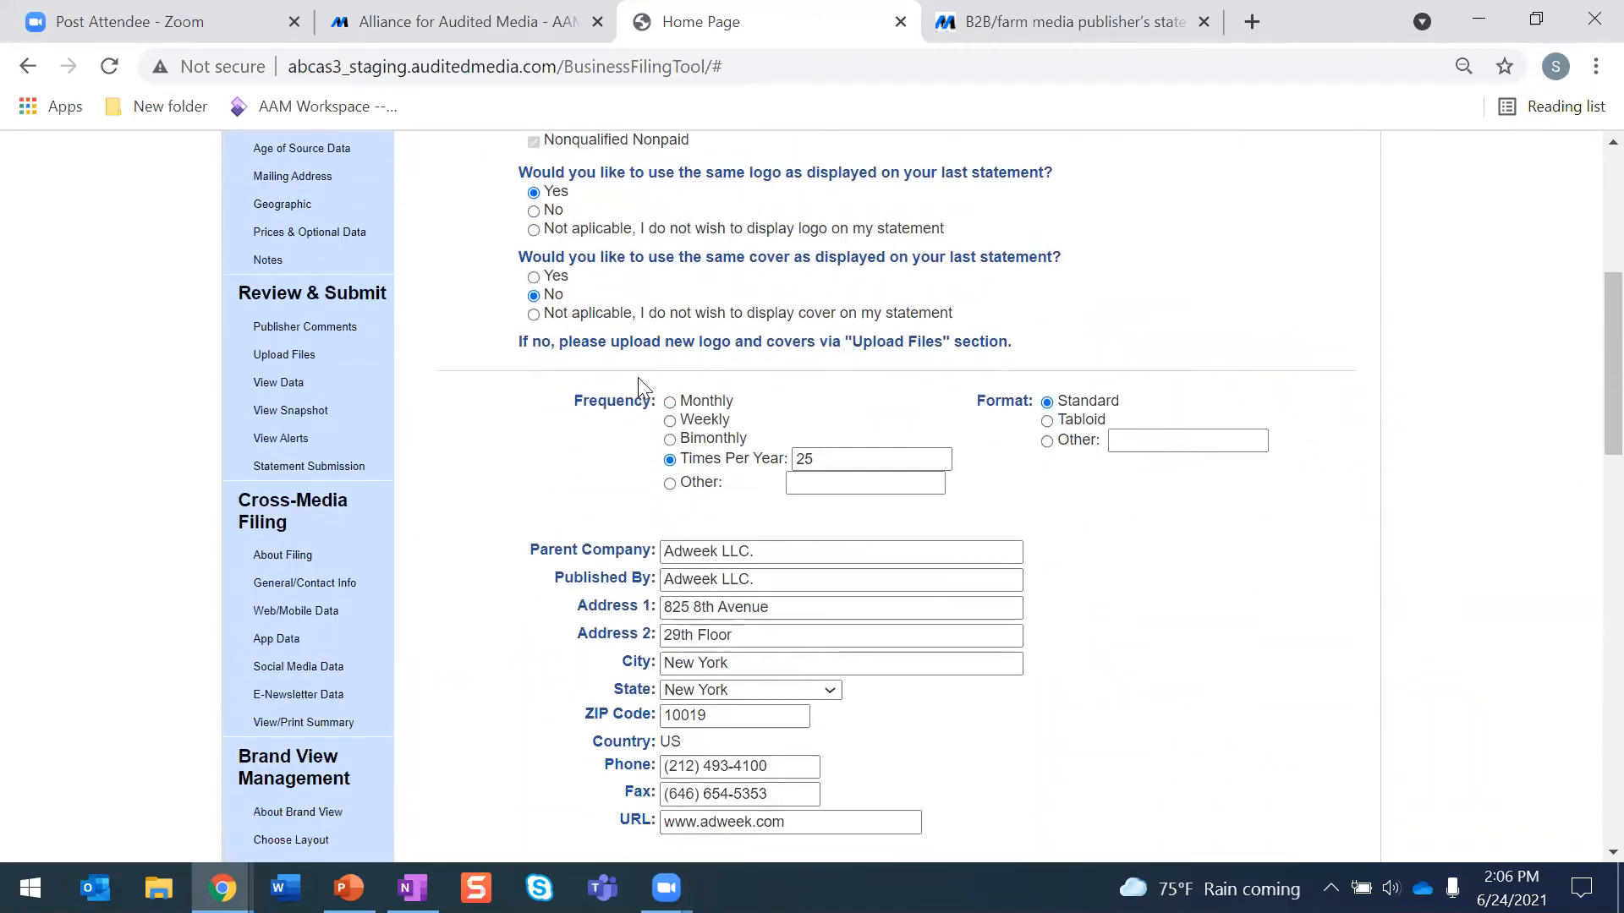
{"action": "scroll", "coordinate": [641, 377], "scroll_direction": "down", "scroll_amount": 2}
{"action": "scroll", "coordinate": [641, 377], "scroll_direction": "up", "scroll_amount": 3}
{"action": "scroll", "coordinate": [641, 377], "scroll_direction": "down", "scroll_amount": 4}
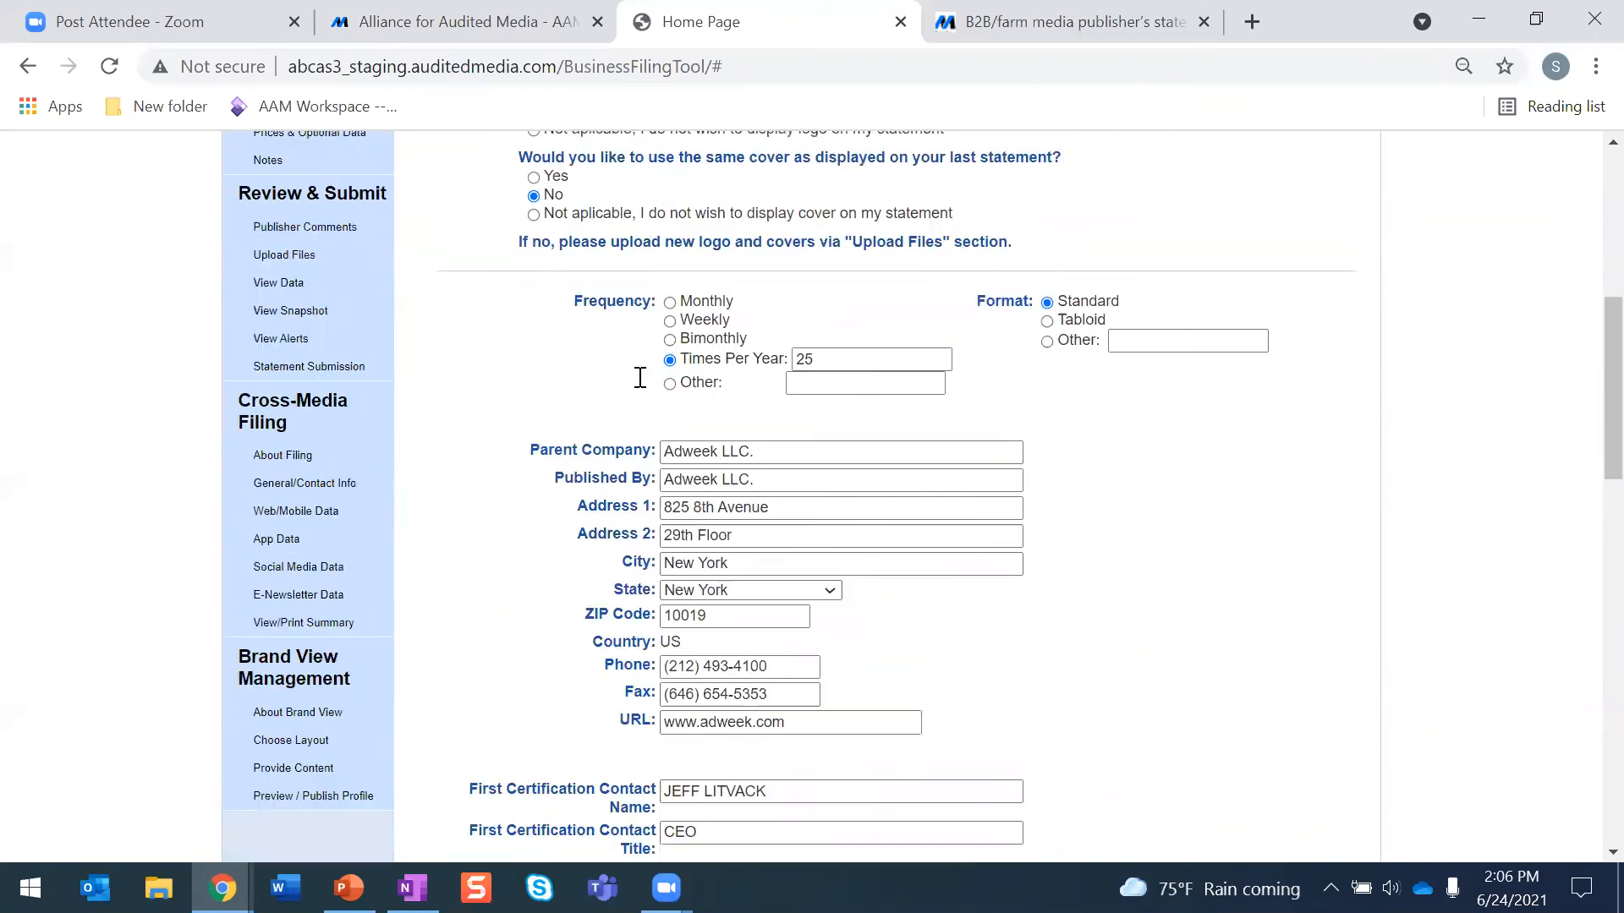
{"action": "scroll", "coordinate": [640, 377], "scroll_direction": "down", "scroll_amount": 6}
{"action": "scroll", "coordinate": [635, 381], "scroll_direction": "up", "scroll_amount": 4}
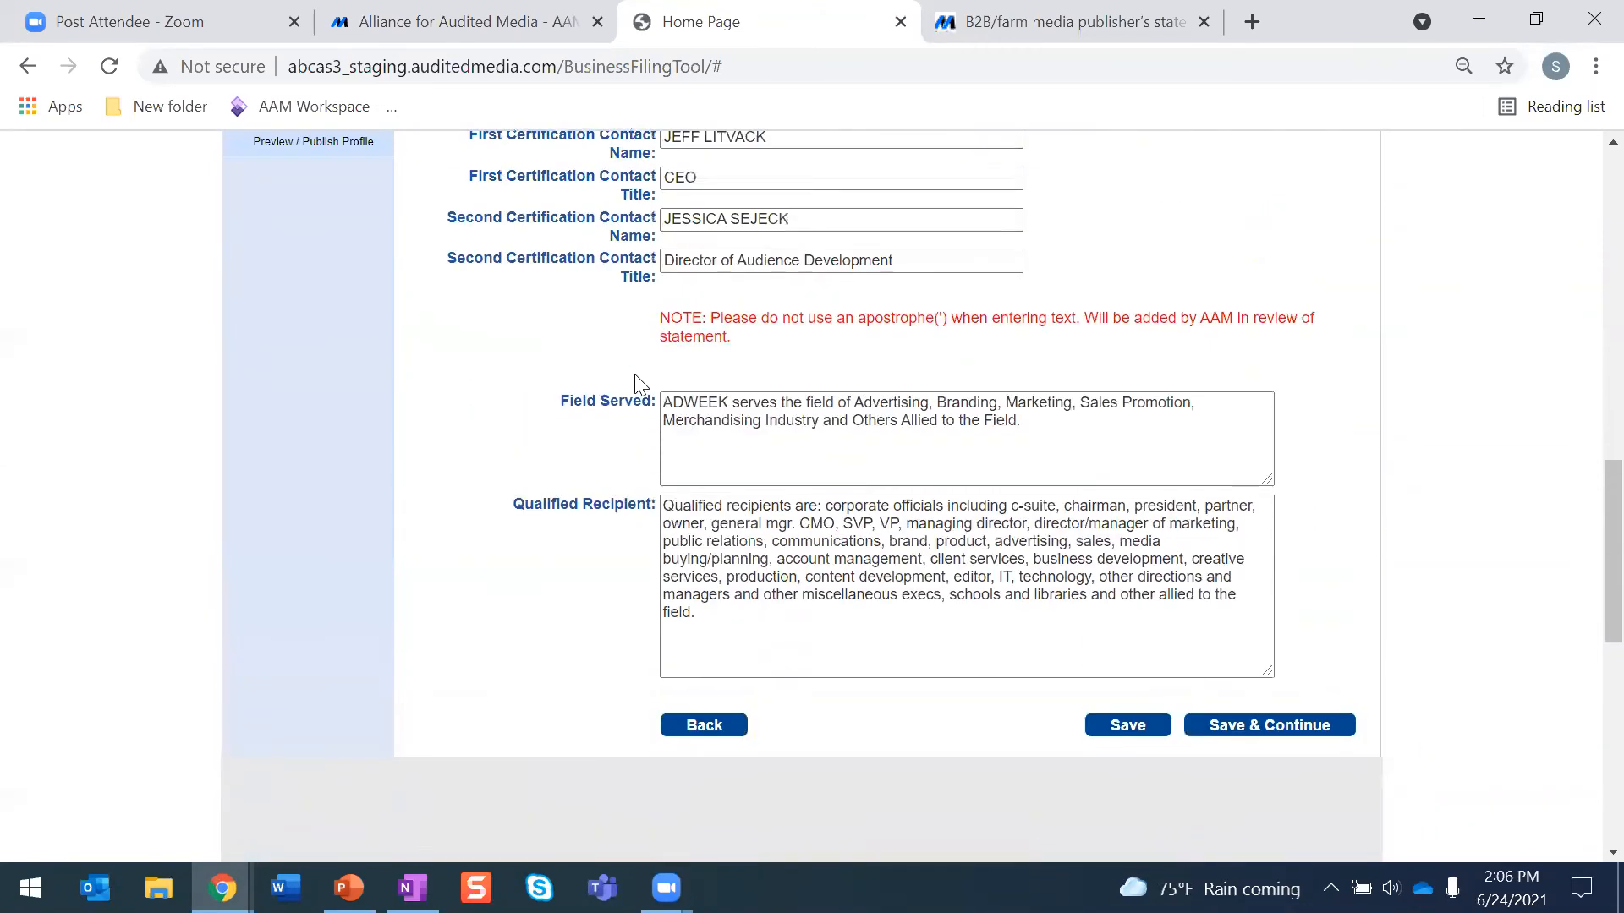
{"action": "scroll", "coordinate": [636, 381], "scroll_direction": "down", "scroll_amount": 3}
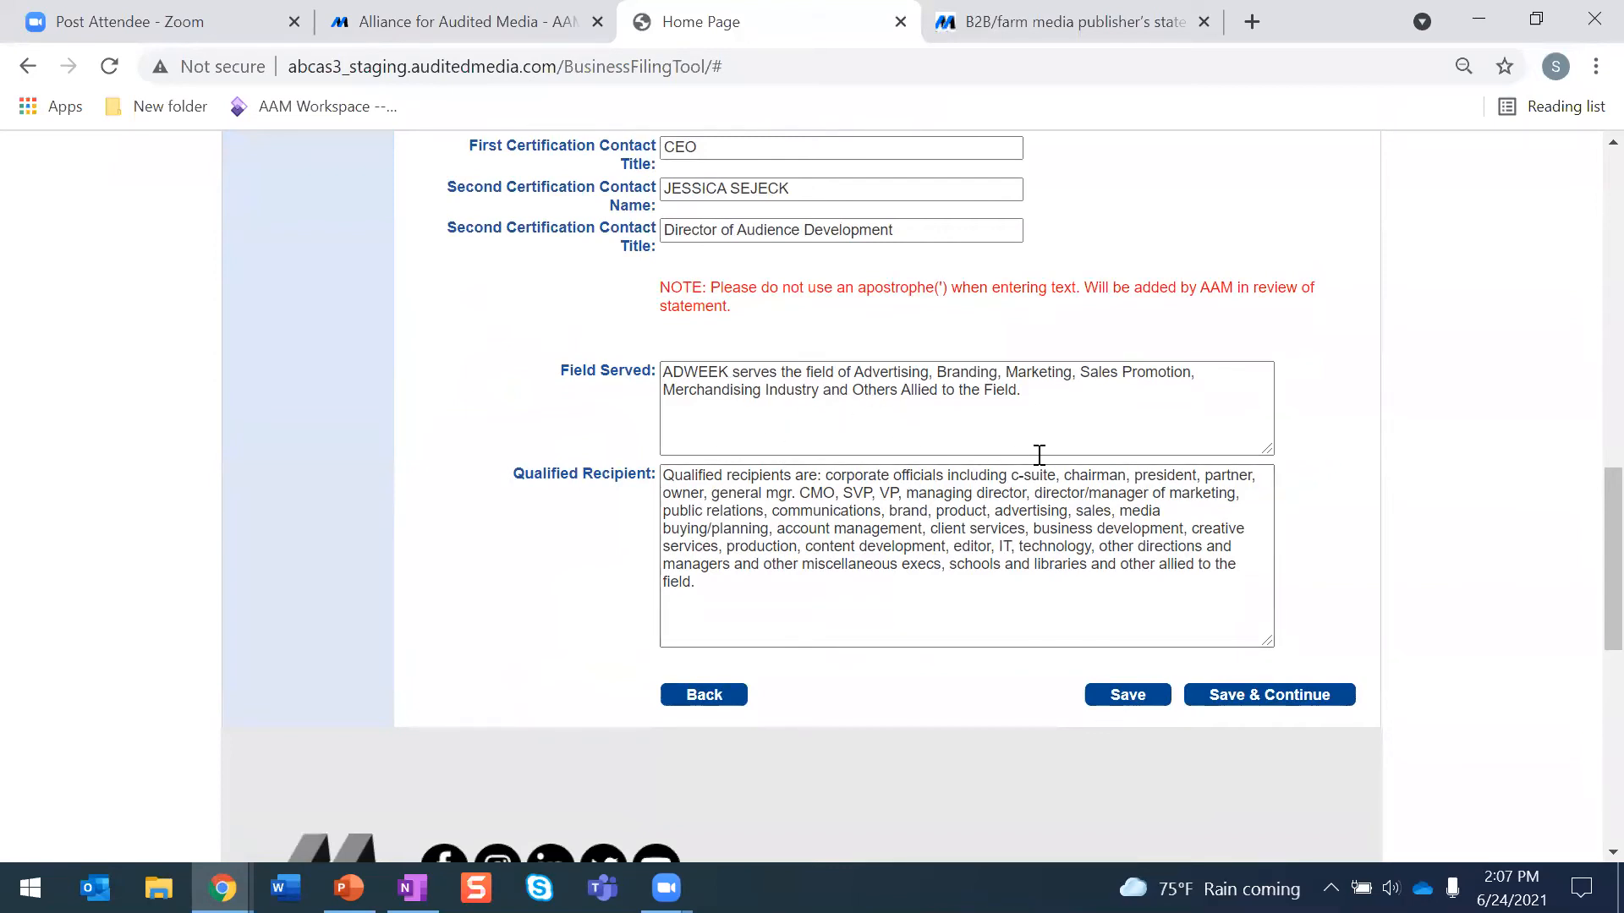
- Save the Publication Information form, dismiss the confirmation, and continue to the Issue-By-Issue page
{"action": "left_click", "coordinate": [1132, 697]}
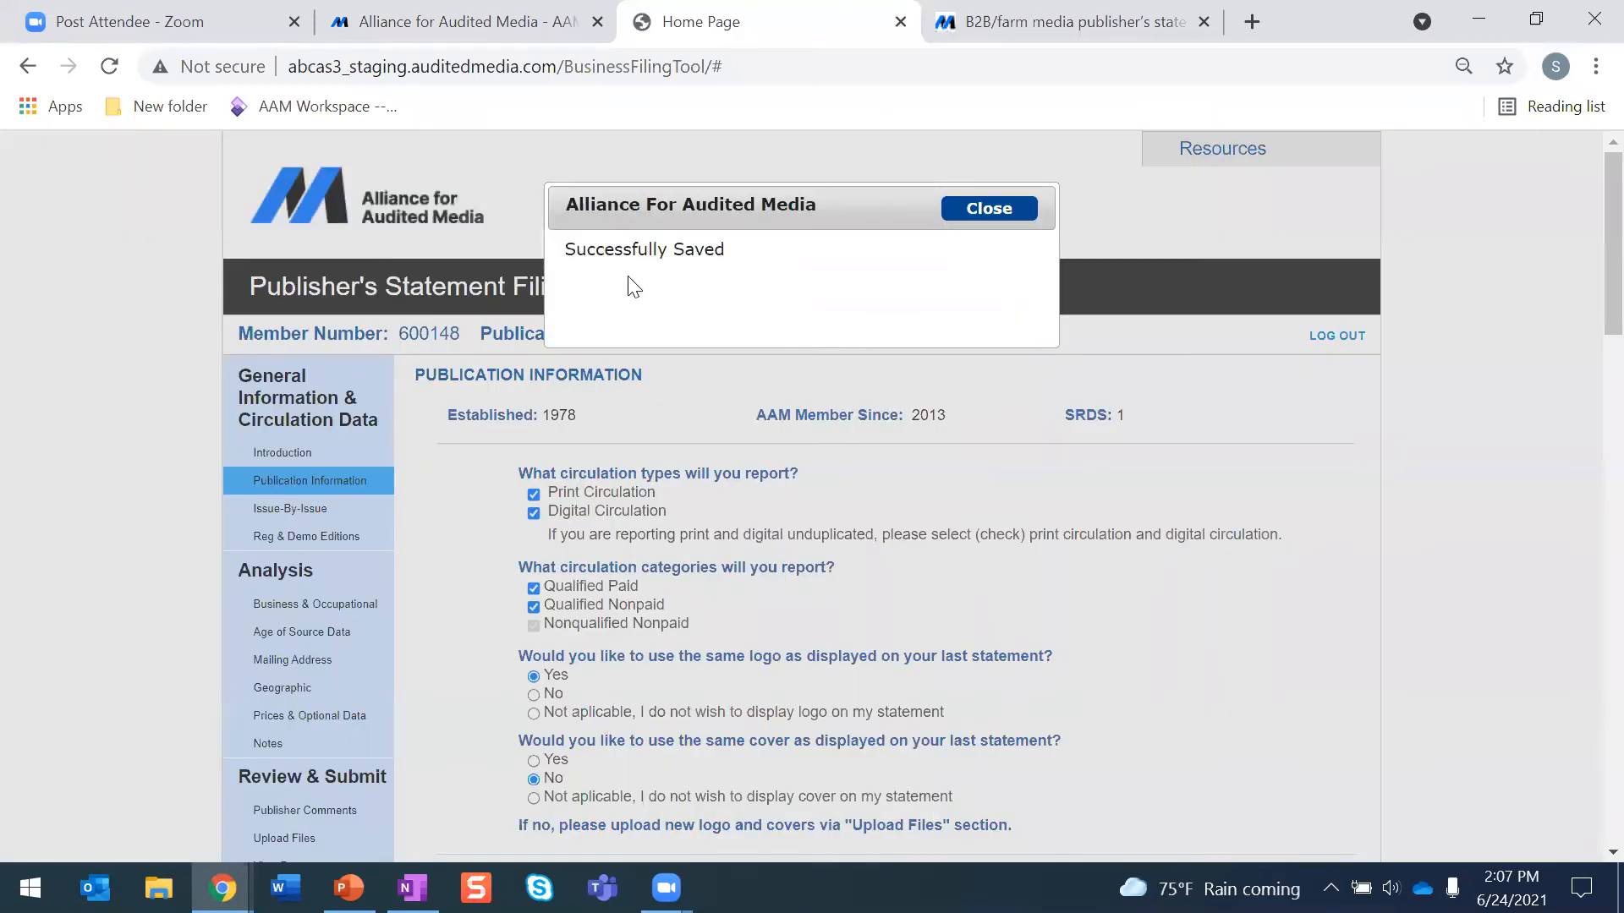
{"action": "left_click", "coordinate": [986, 208]}
{"action": "scroll", "coordinate": [1082, 347], "scroll_direction": "down", "scroll_amount": 6}
{"action": "scroll", "coordinate": [1083, 349], "scroll_direction": "down", "scroll_amount": 12}
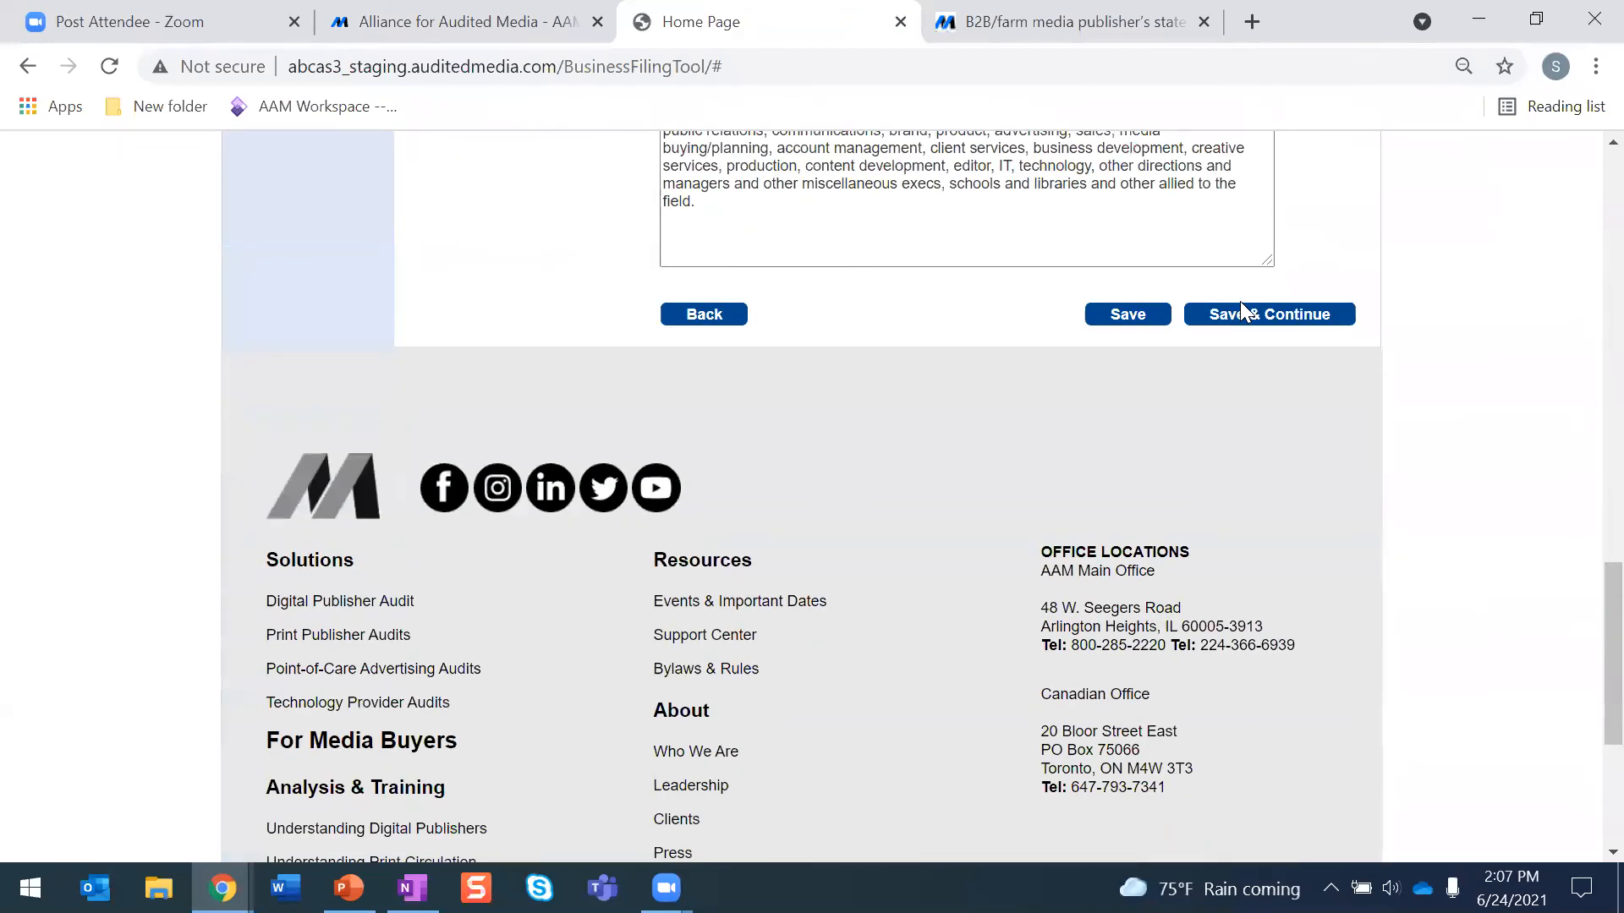
{"action": "left_click", "coordinate": [1241, 317]}
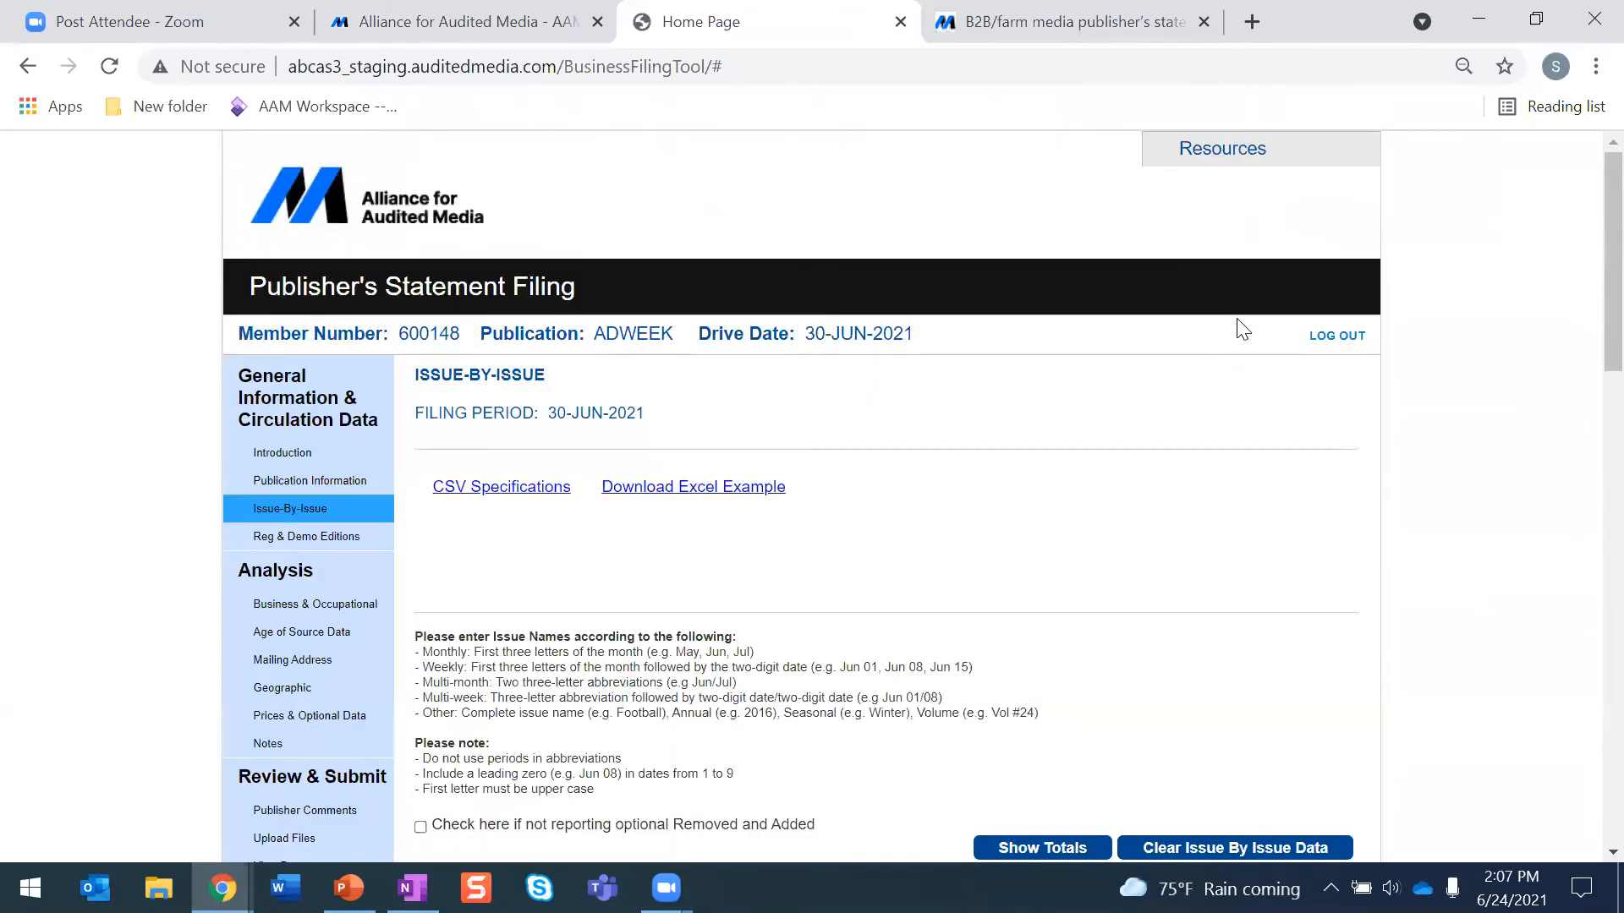
- For the Jan 06 issue, enter 3,445 as Paid Individual Print and 4,556 as Paid Individual Digital circulation
{"action": "scroll", "coordinate": [973, 361], "scroll_direction": "down", "scroll_amount": 4}
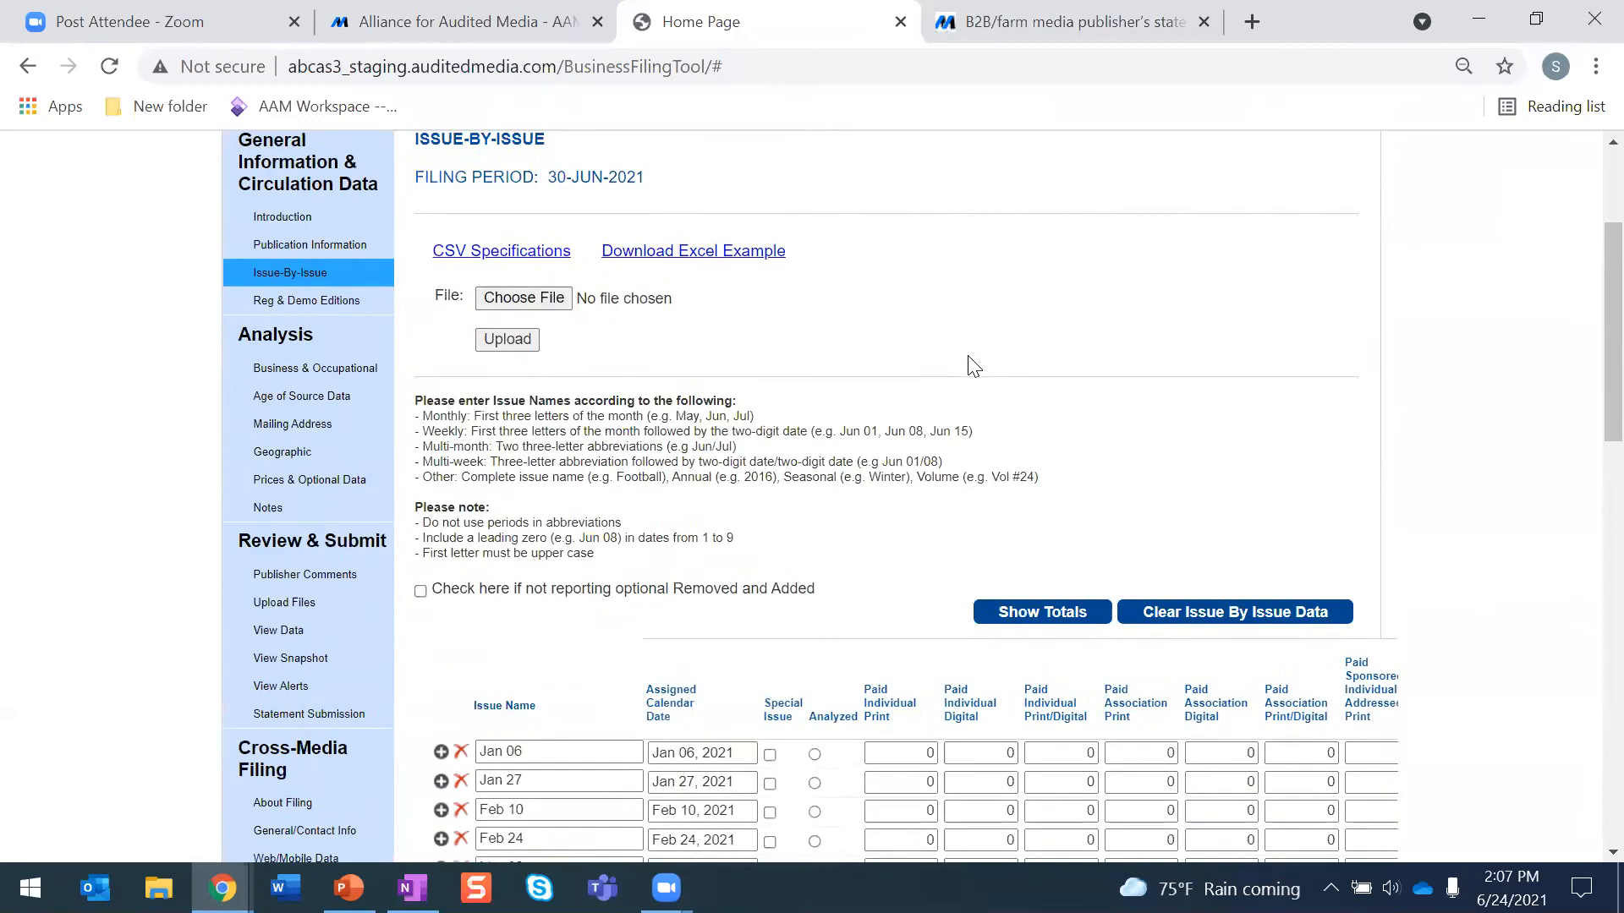
{"action": "scroll", "coordinate": [972, 364], "scroll_direction": "down", "scroll_amount": 2}
{"action": "scroll", "coordinate": [973, 364], "scroll_direction": "up", "scroll_amount": 4}
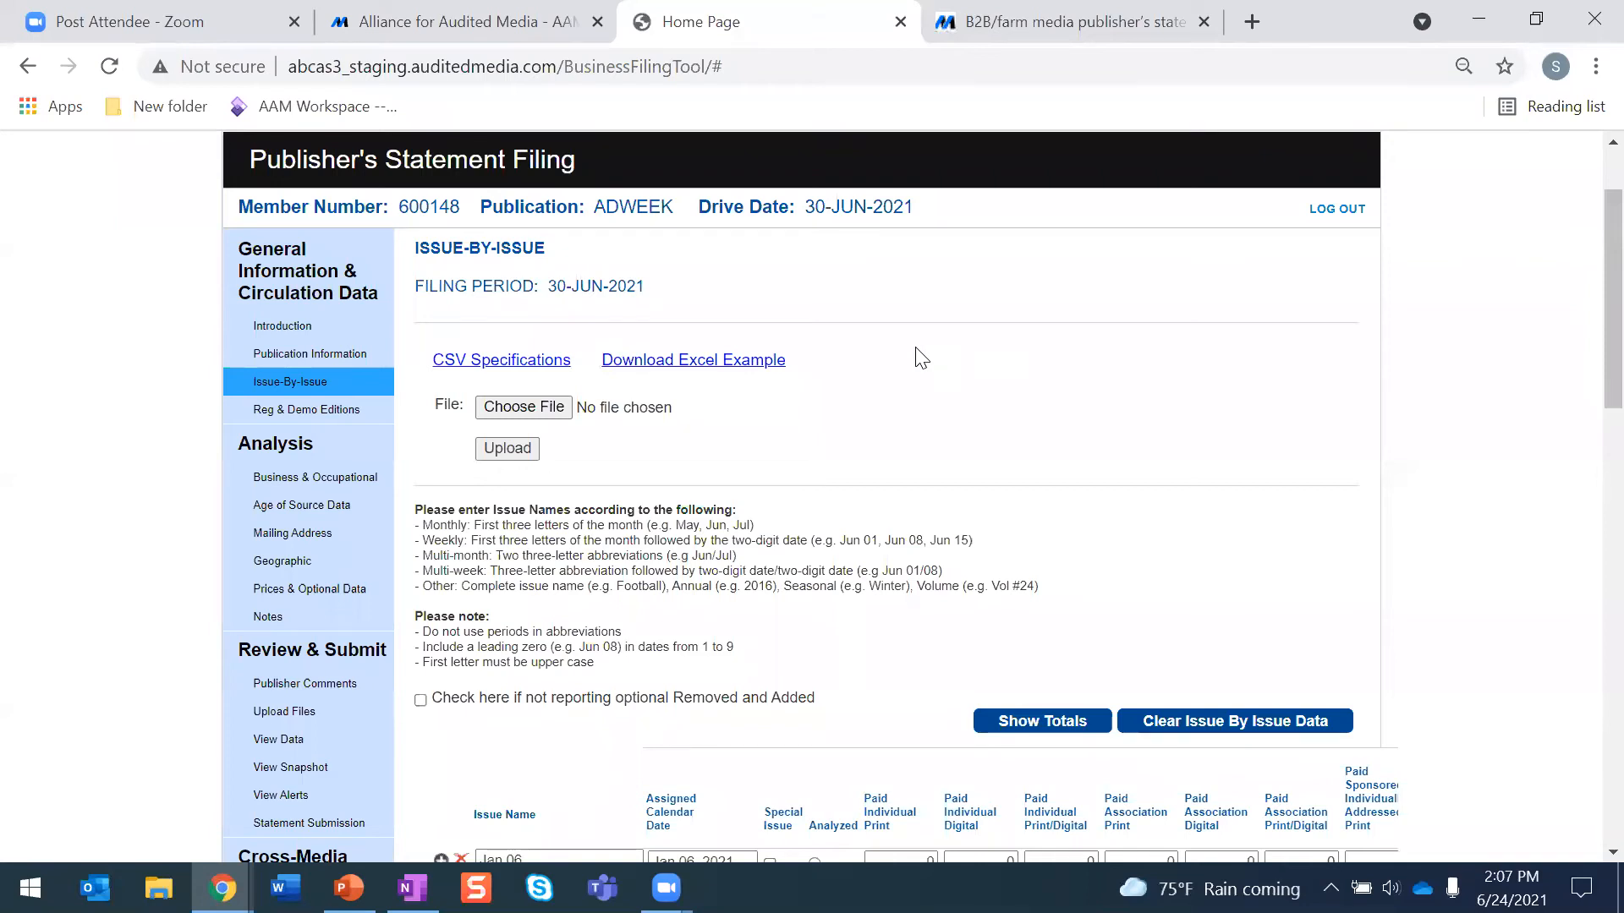
{"action": "scroll", "coordinate": [921, 356], "scroll_direction": "down", "scroll_amount": 5}
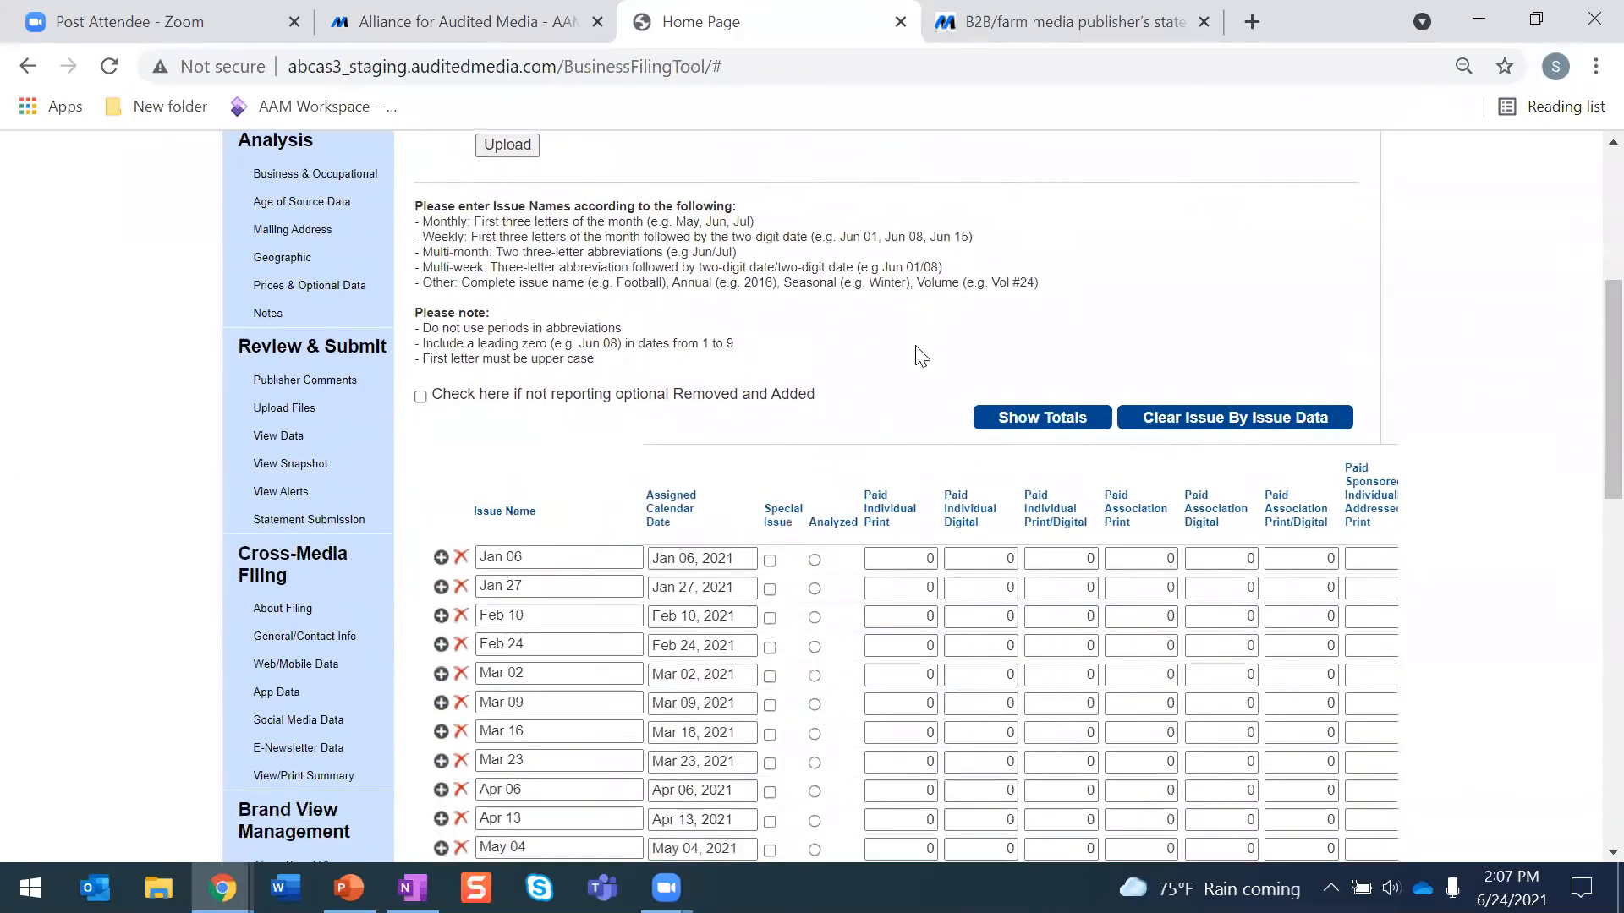
{"action": "scroll", "coordinate": [810, 296], "scroll_direction": "down", "scroll_amount": 3}
{"action": "left_click", "coordinate": [901, 230]}
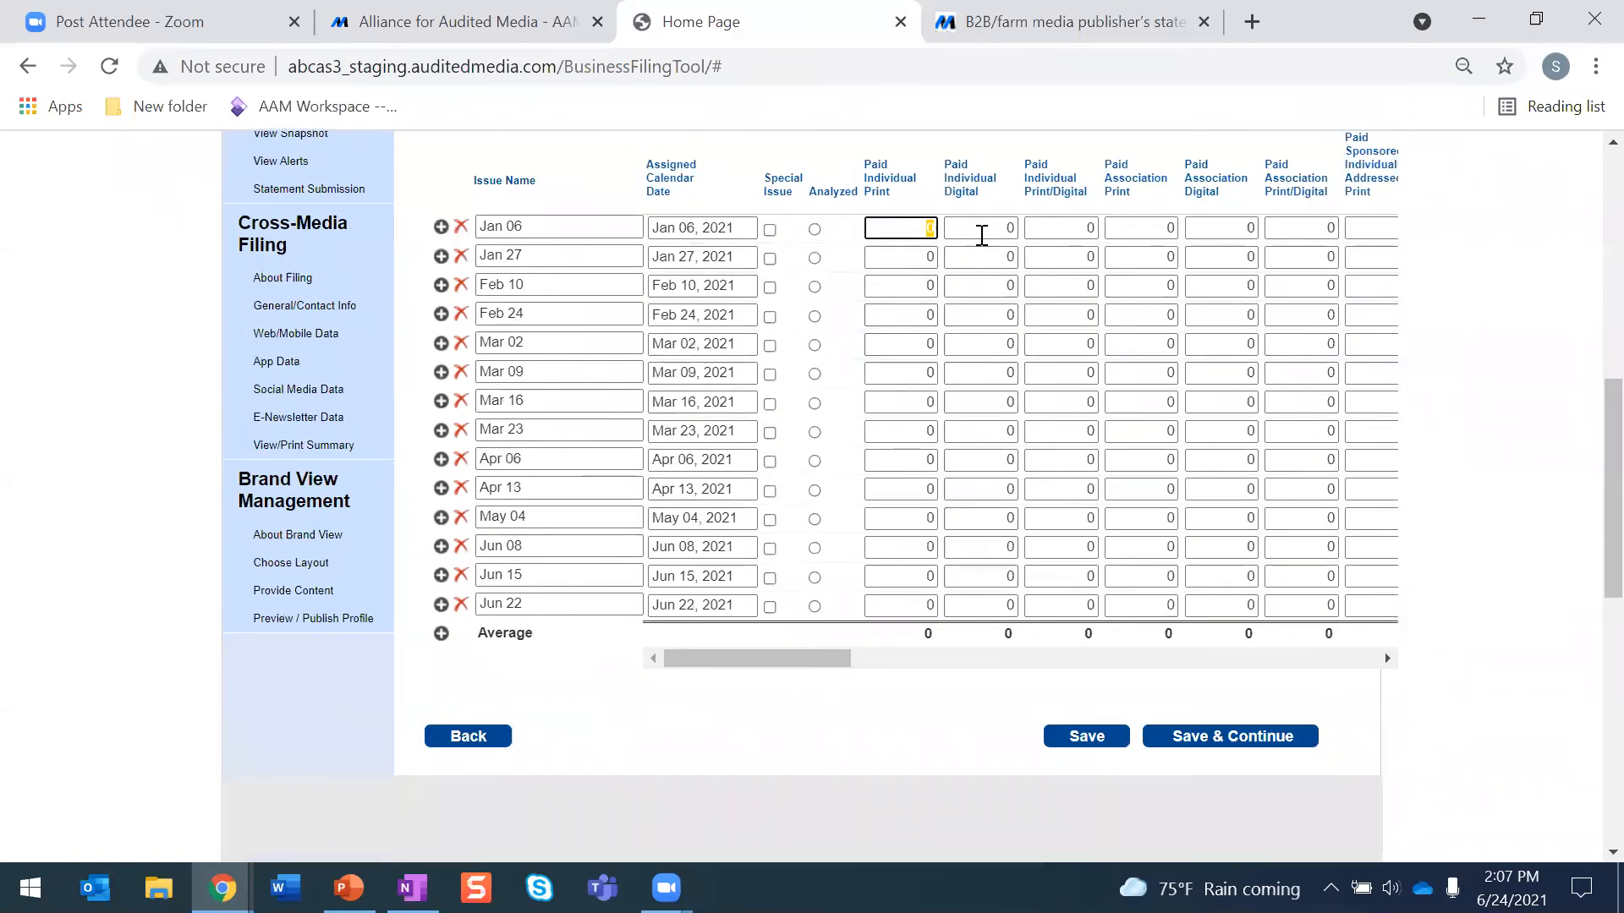
{"action": "type", "text": "3445"}
{"action": "left_click", "coordinate": [953, 285]}
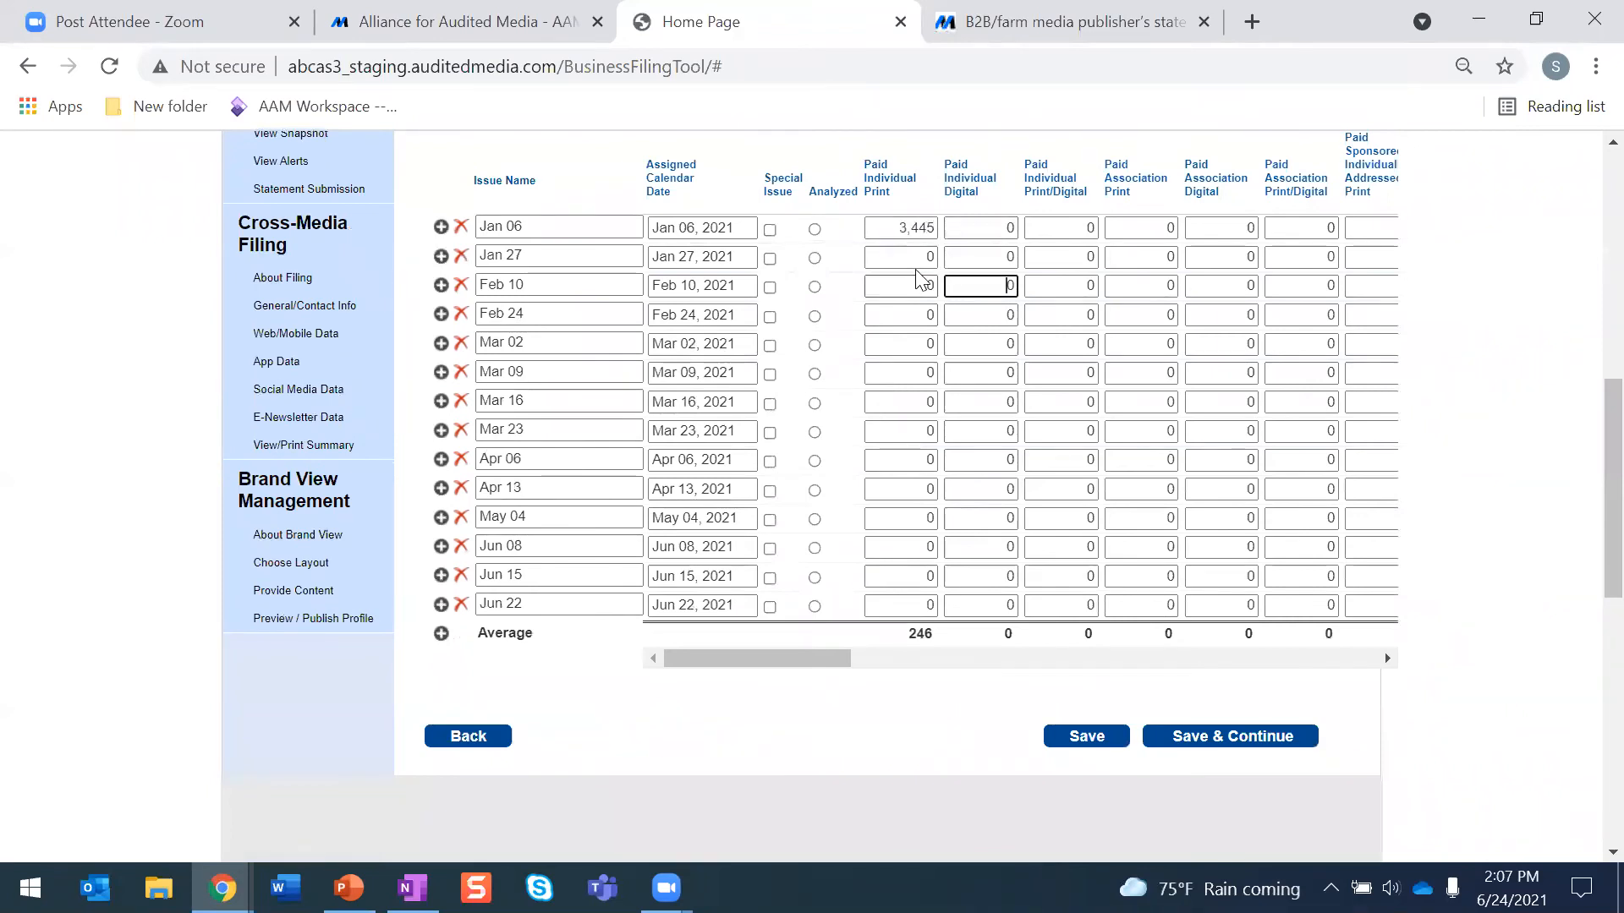
{"action": "left_click", "coordinate": [996, 230]}
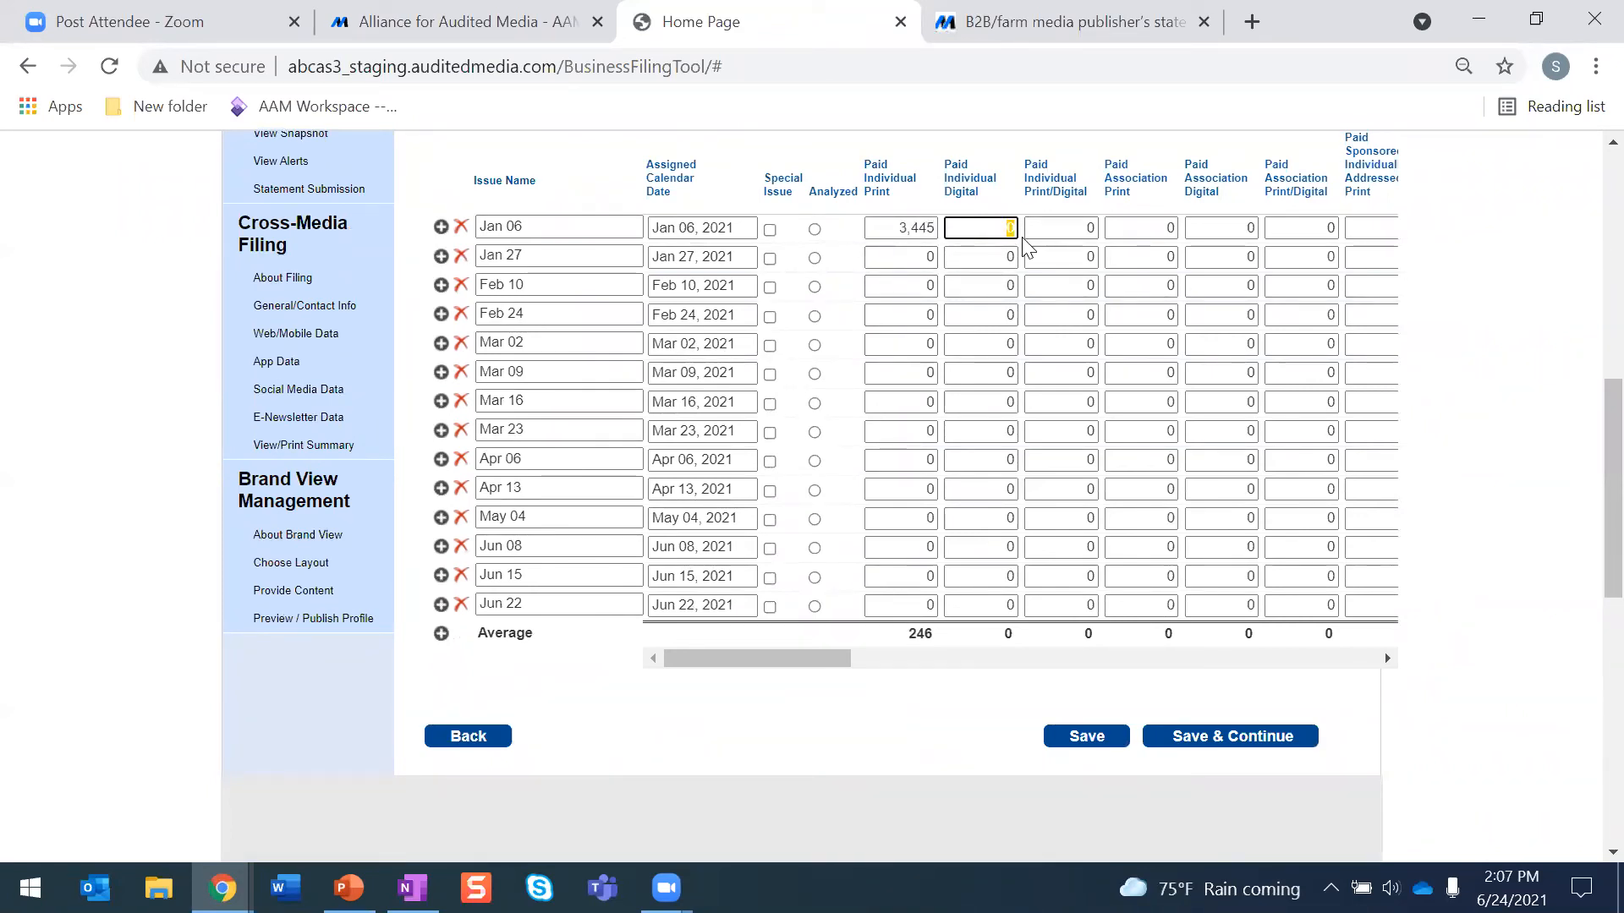
{"action": "type", "text": "r"}
{"action": "type", "text": "6"}
{"action": "left_click", "coordinate": [973, 432]}
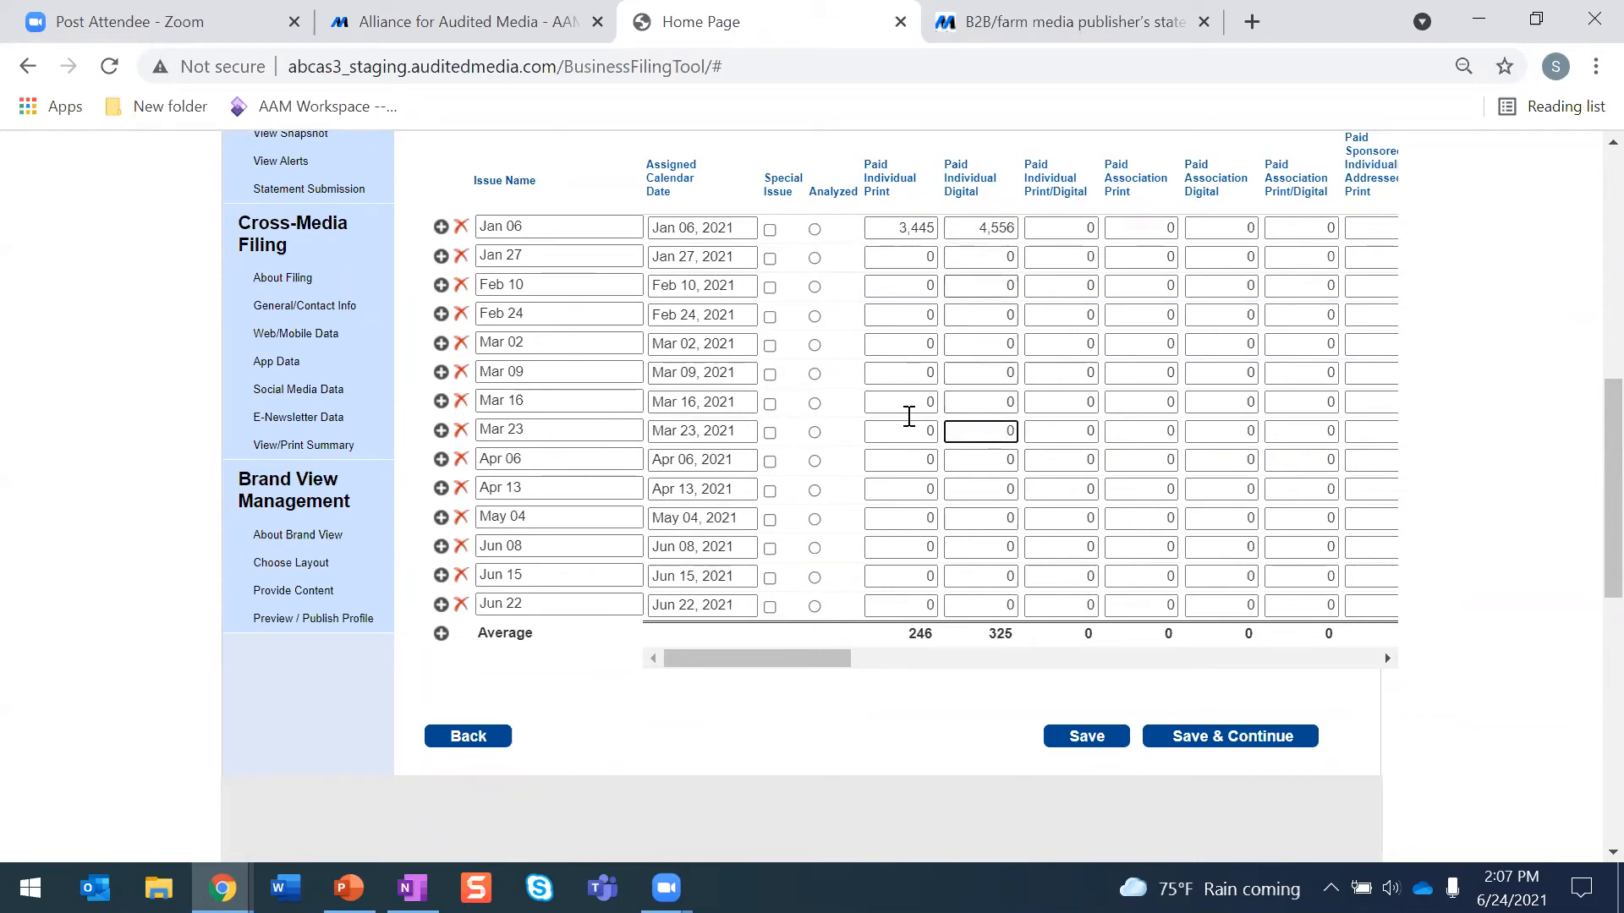
- Set the Paid Individual Print circulation of the Jan 27 issue to 34,455
{"action": "double_click", "coordinate": [928, 257]}
{"action": "type", "text": "34,455"}
{"action": "left_click", "coordinate": [926, 344]}
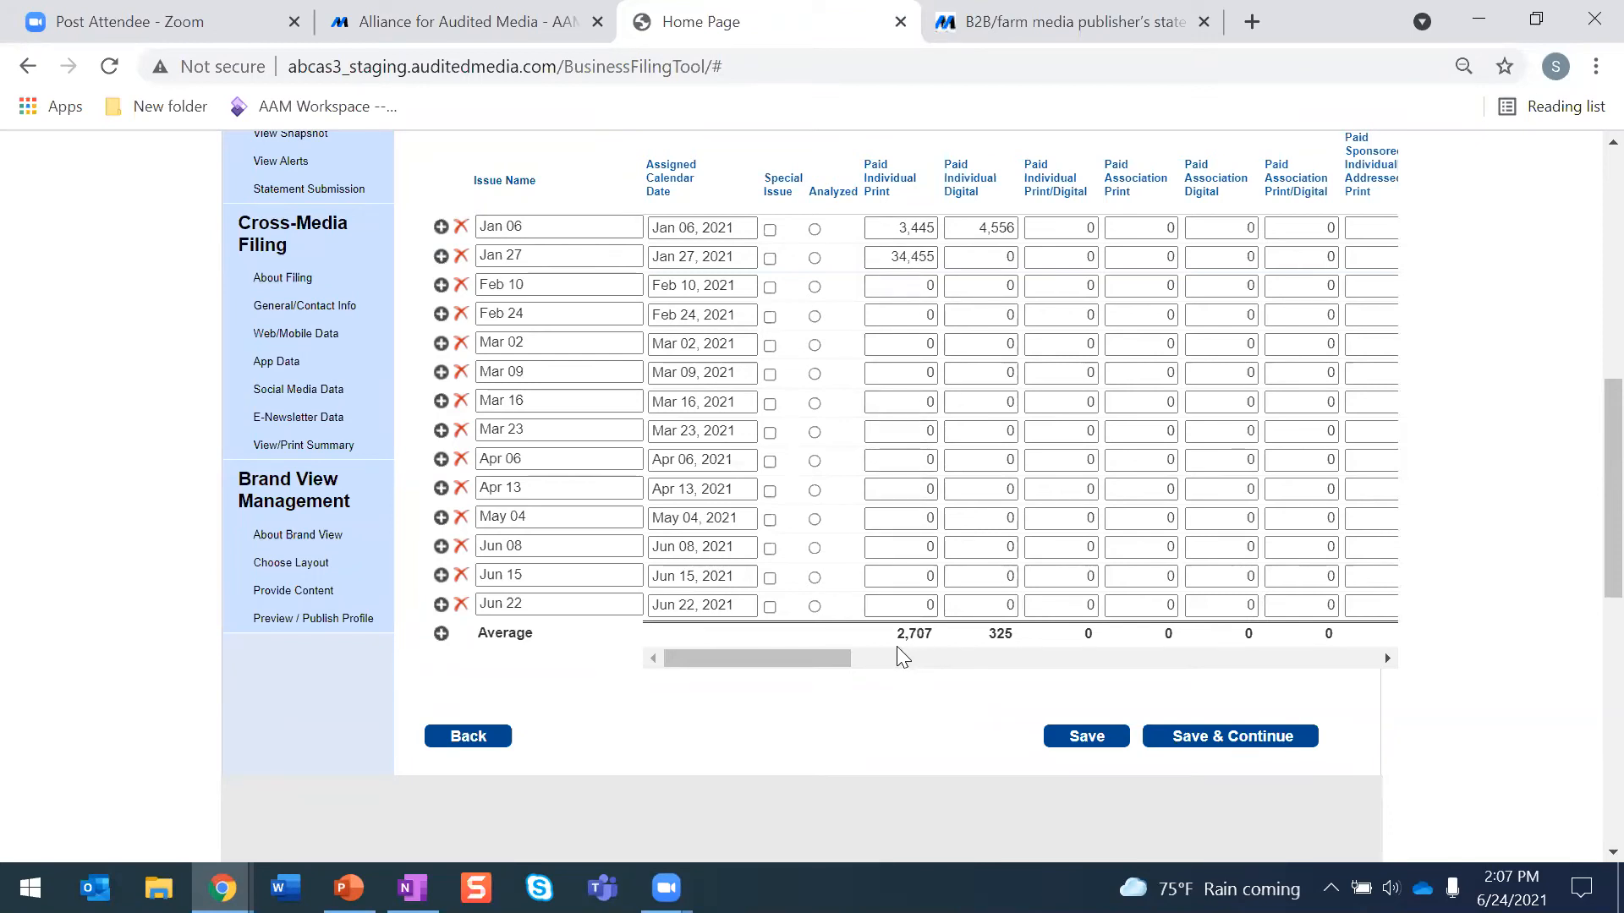
- Mark the Jun 22 issue as the analyzed issue in the issue-by-issue table
{"action": "scroll", "coordinate": [910, 645], "scroll_direction": "up", "scroll_amount": 1}
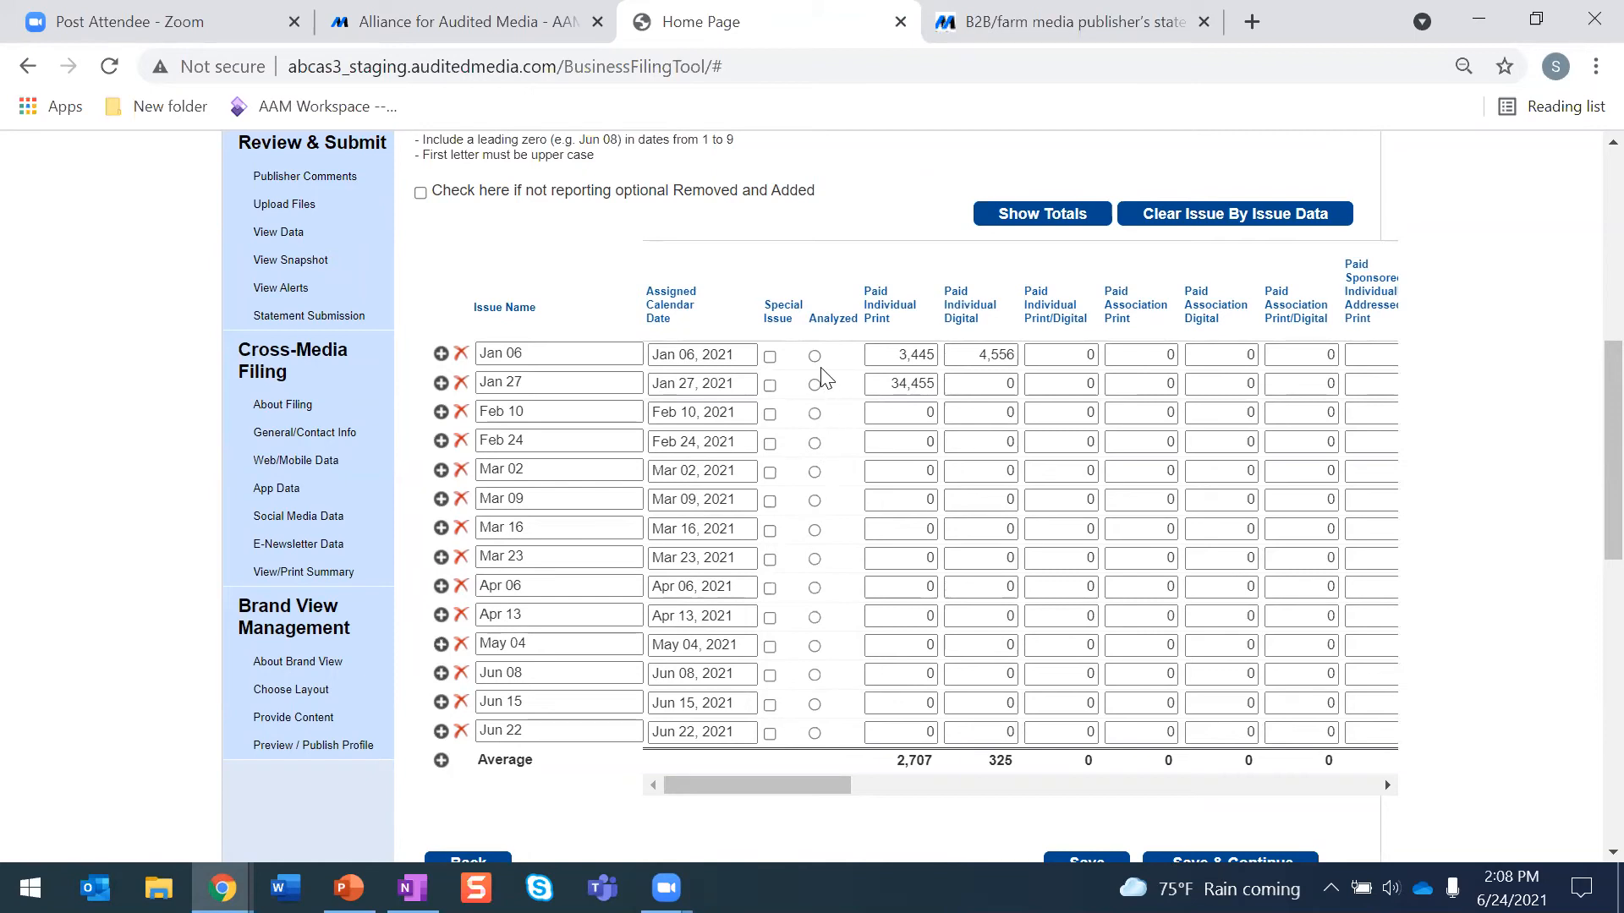
{"action": "scroll", "coordinate": [727, 505], "scroll_direction": "down", "scroll_amount": 2}
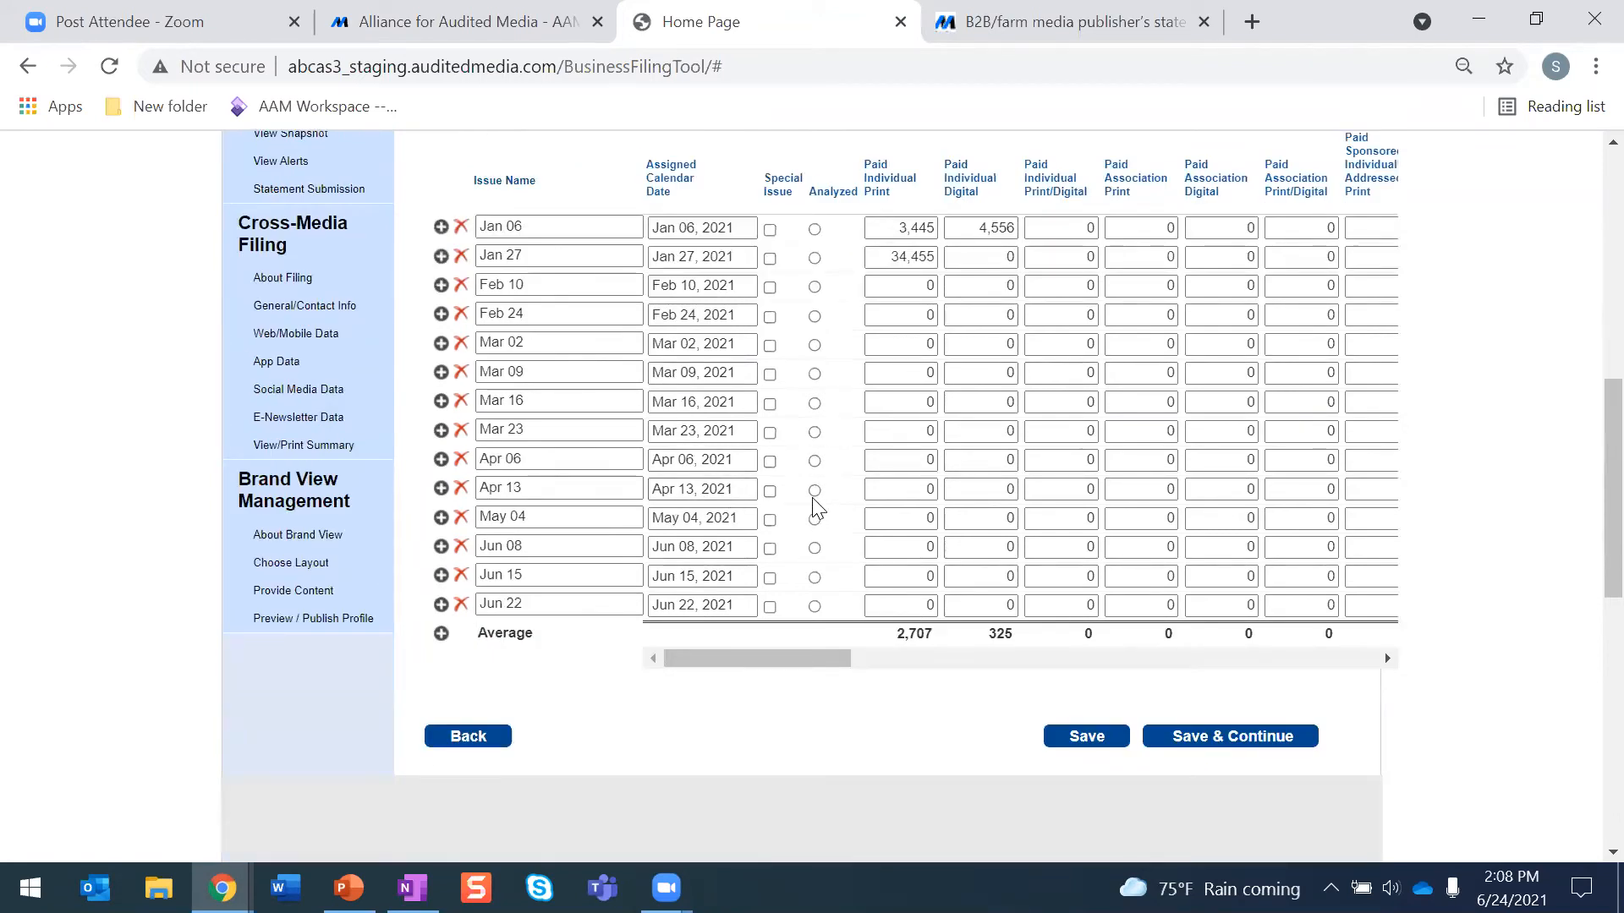
{"action": "left_click", "coordinate": [814, 606]}
{"action": "scroll", "coordinate": [795, 507], "scroll_direction": "up", "scroll_amount": 6}
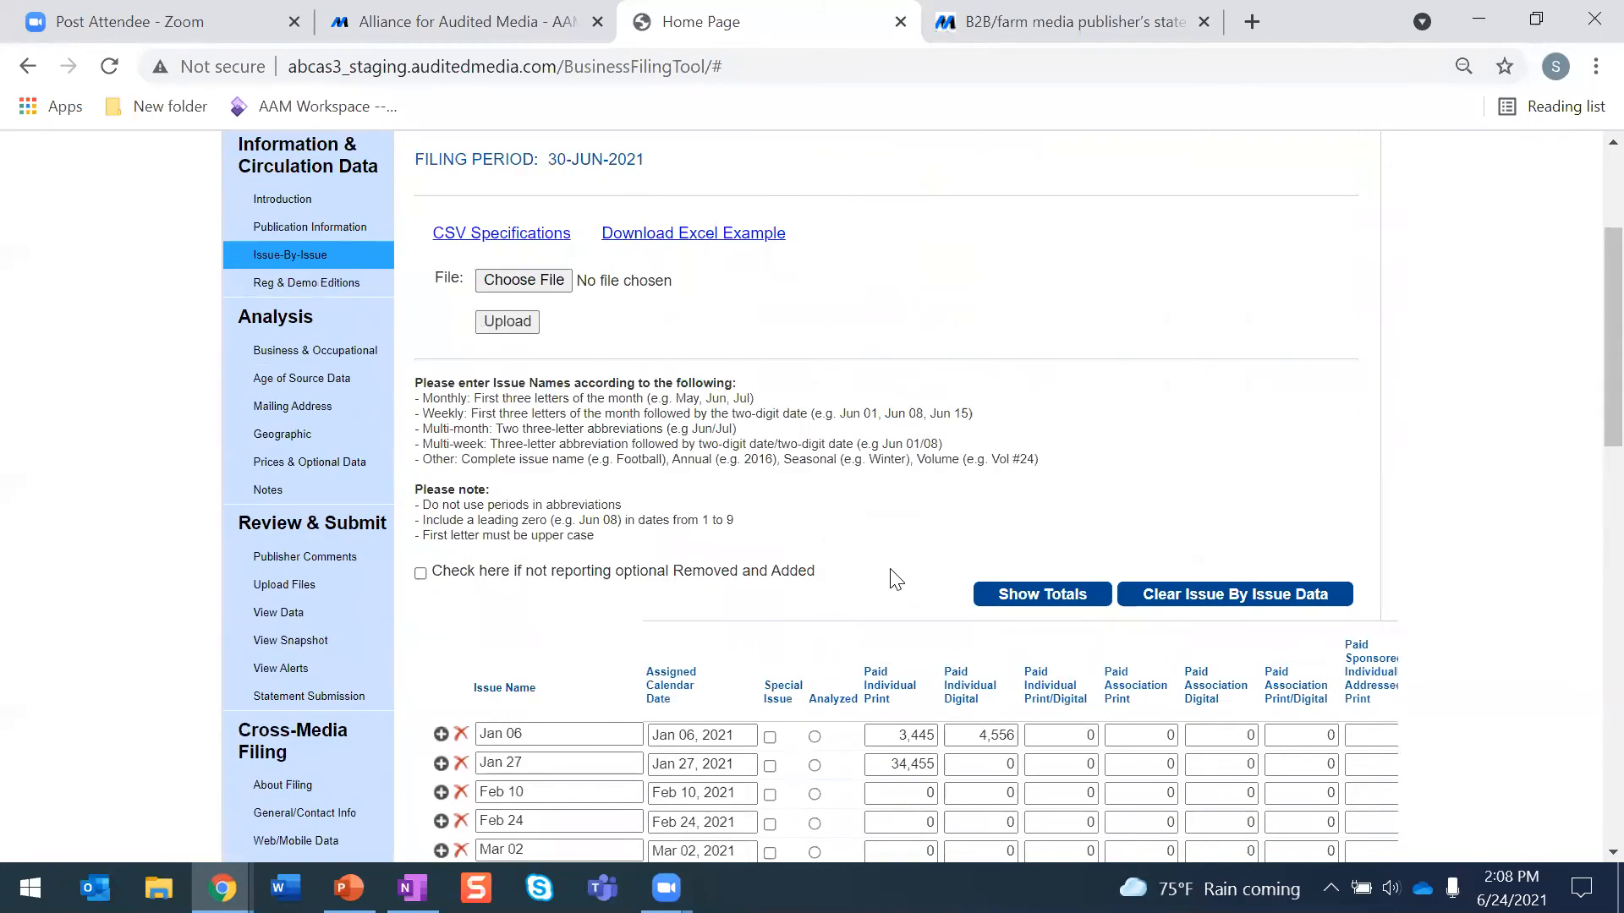
{"action": "scroll", "coordinate": [895, 580], "scroll_direction": "down", "scroll_amount": 3}
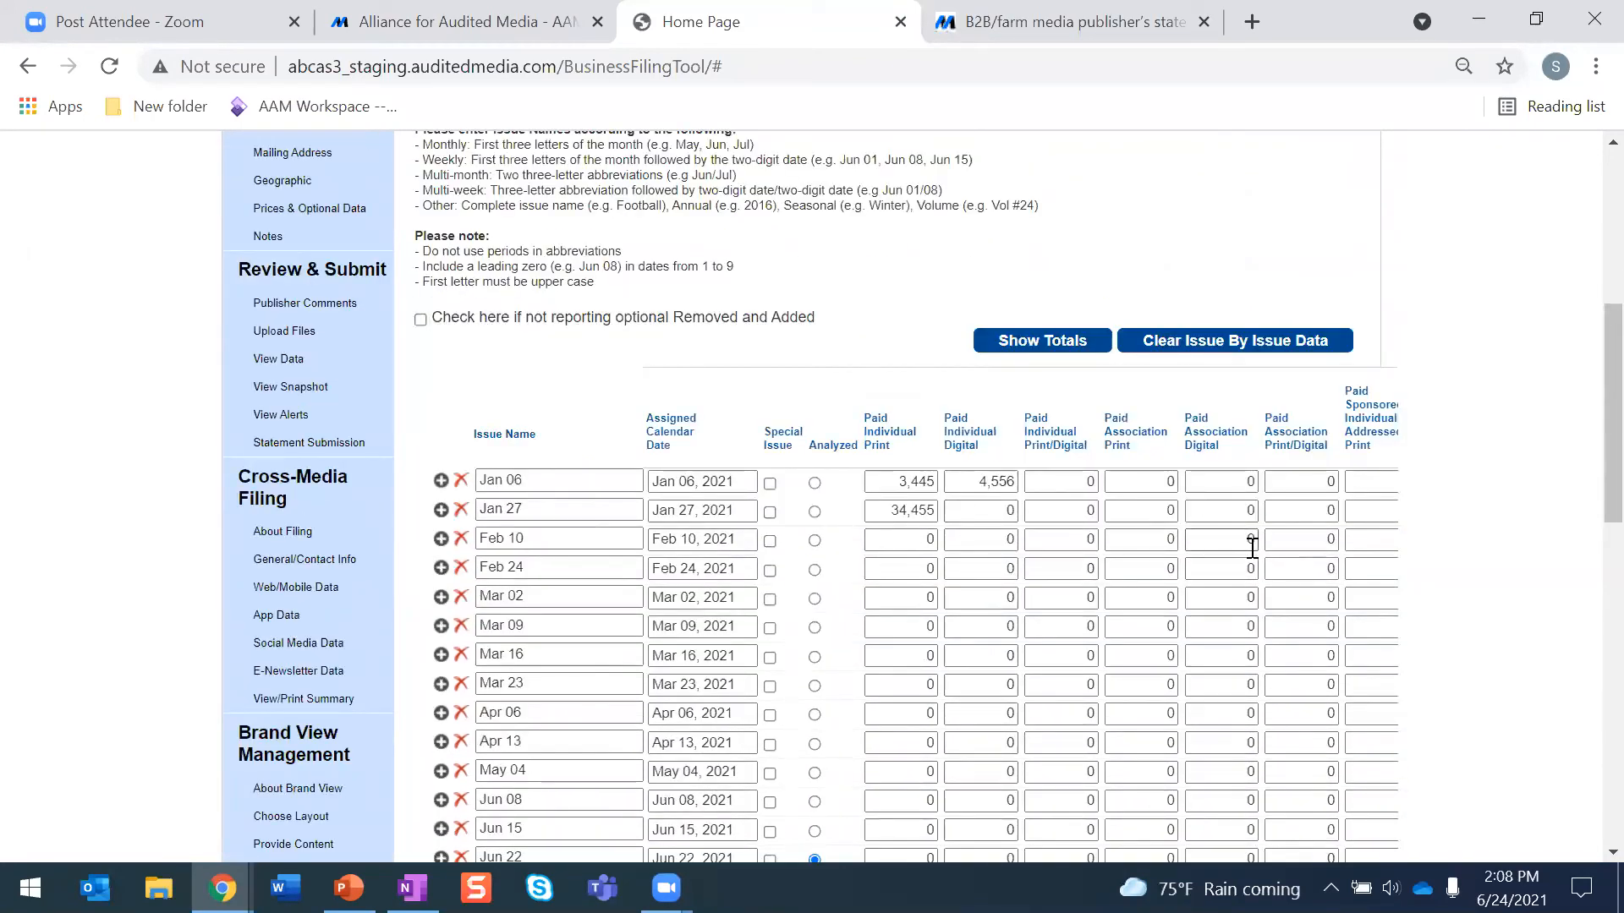
- Review the CSV specifications for issue-by-issue uploads and return to the Issue-By-Issue page
{"action": "scroll", "coordinate": [1134, 515], "scroll_direction": "up", "scroll_amount": 5}
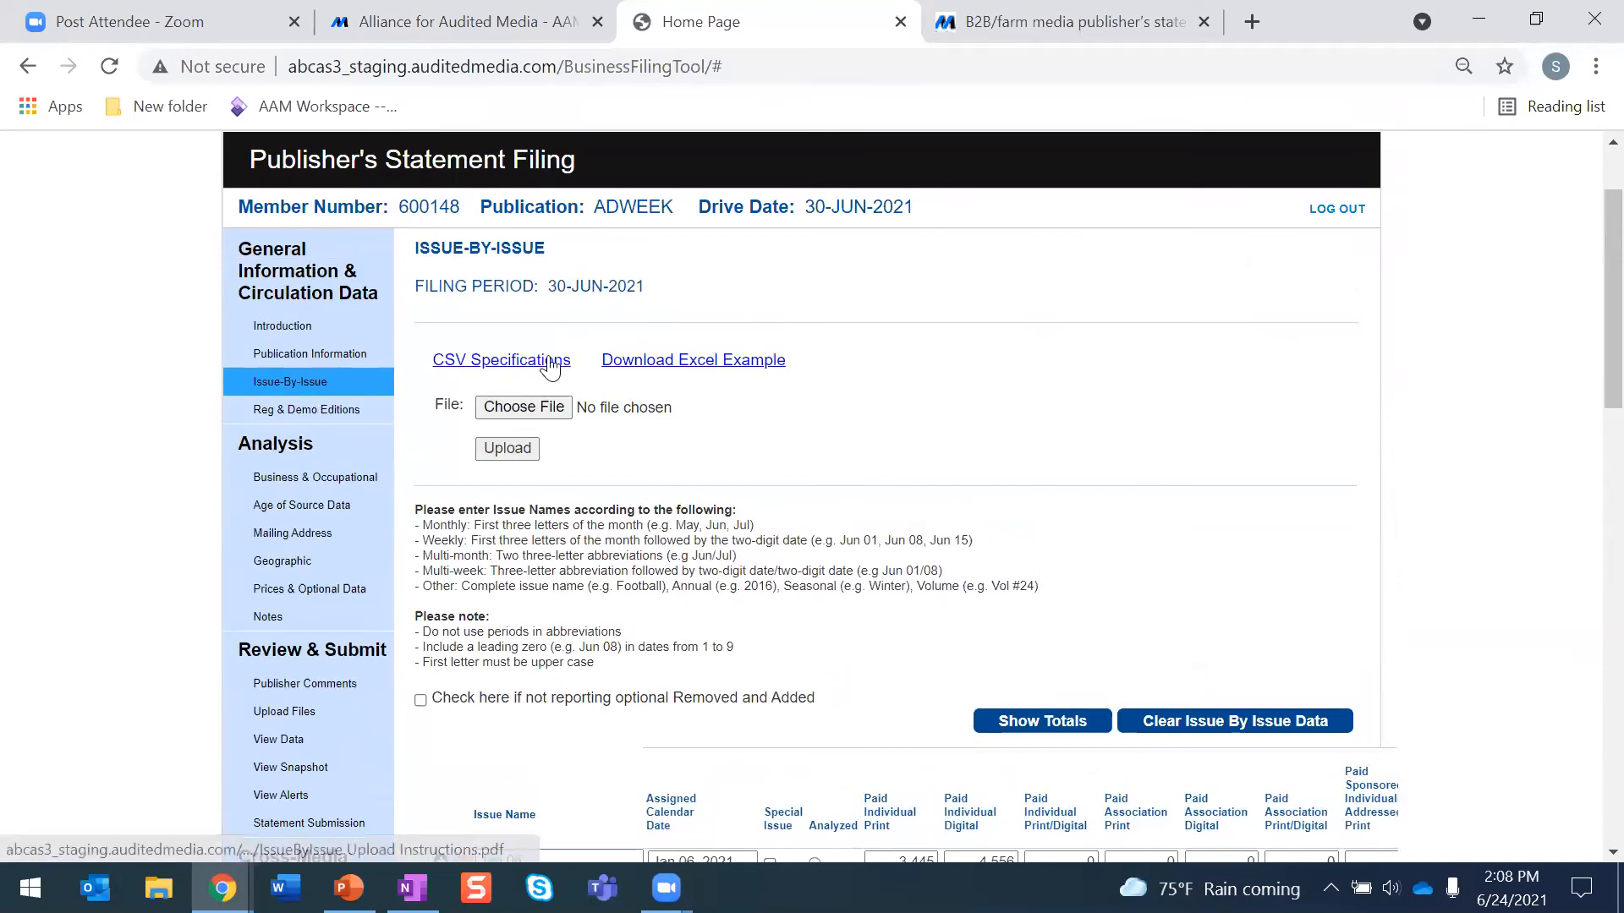
{"action": "left_click", "coordinate": [549, 362]}
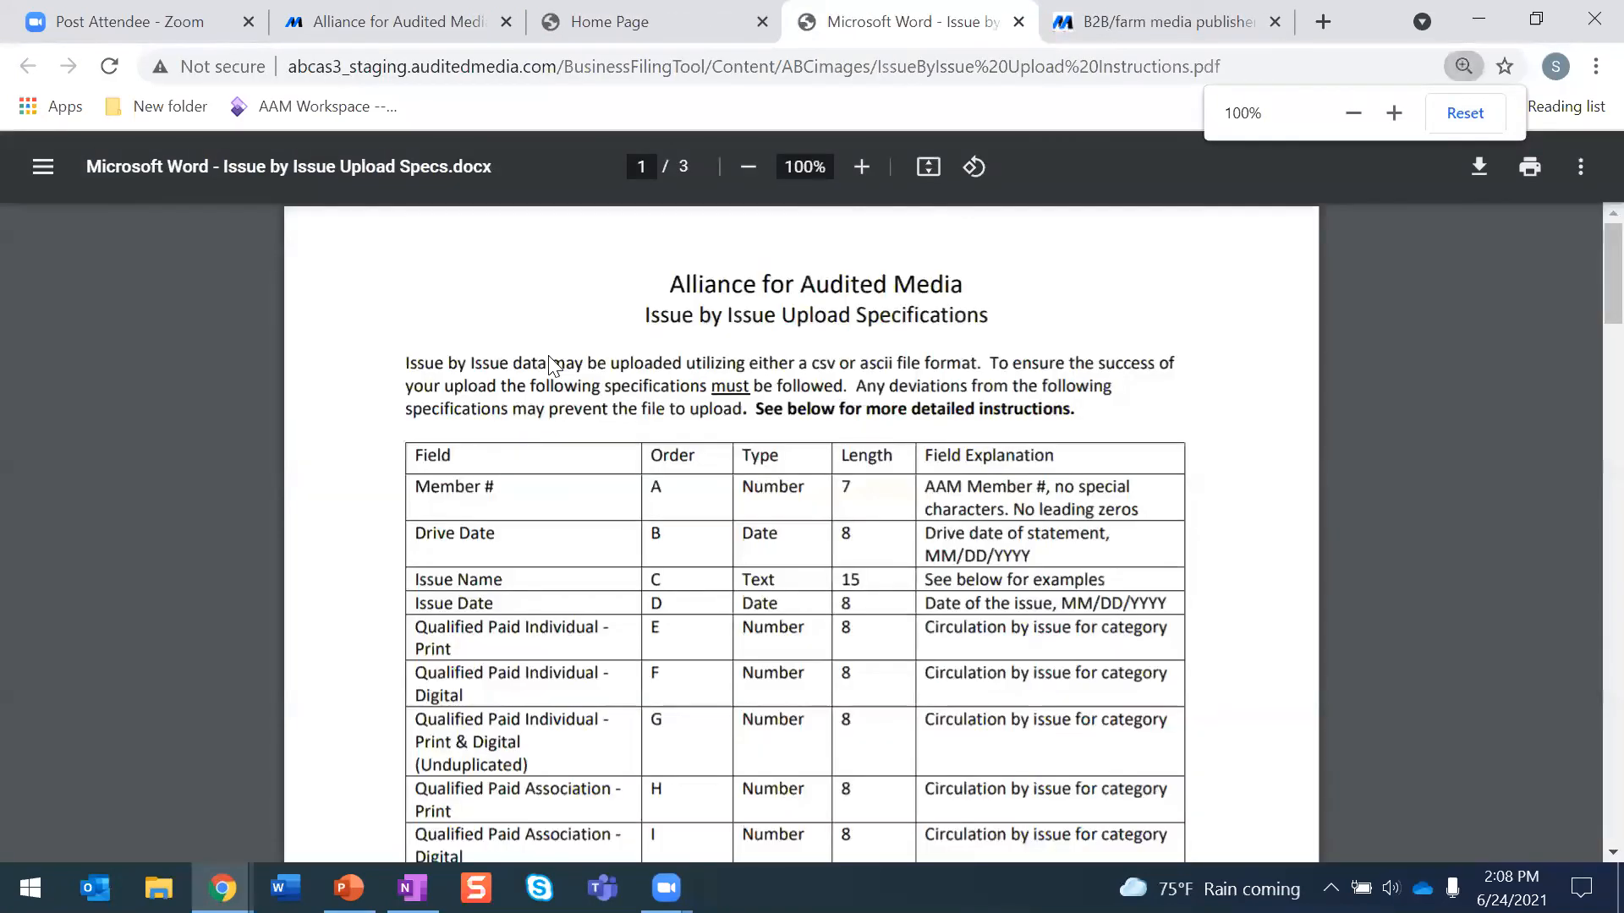
{"action": "scroll", "coordinate": [550, 362], "scroll_direction": "down", "scroll_amount": 10}
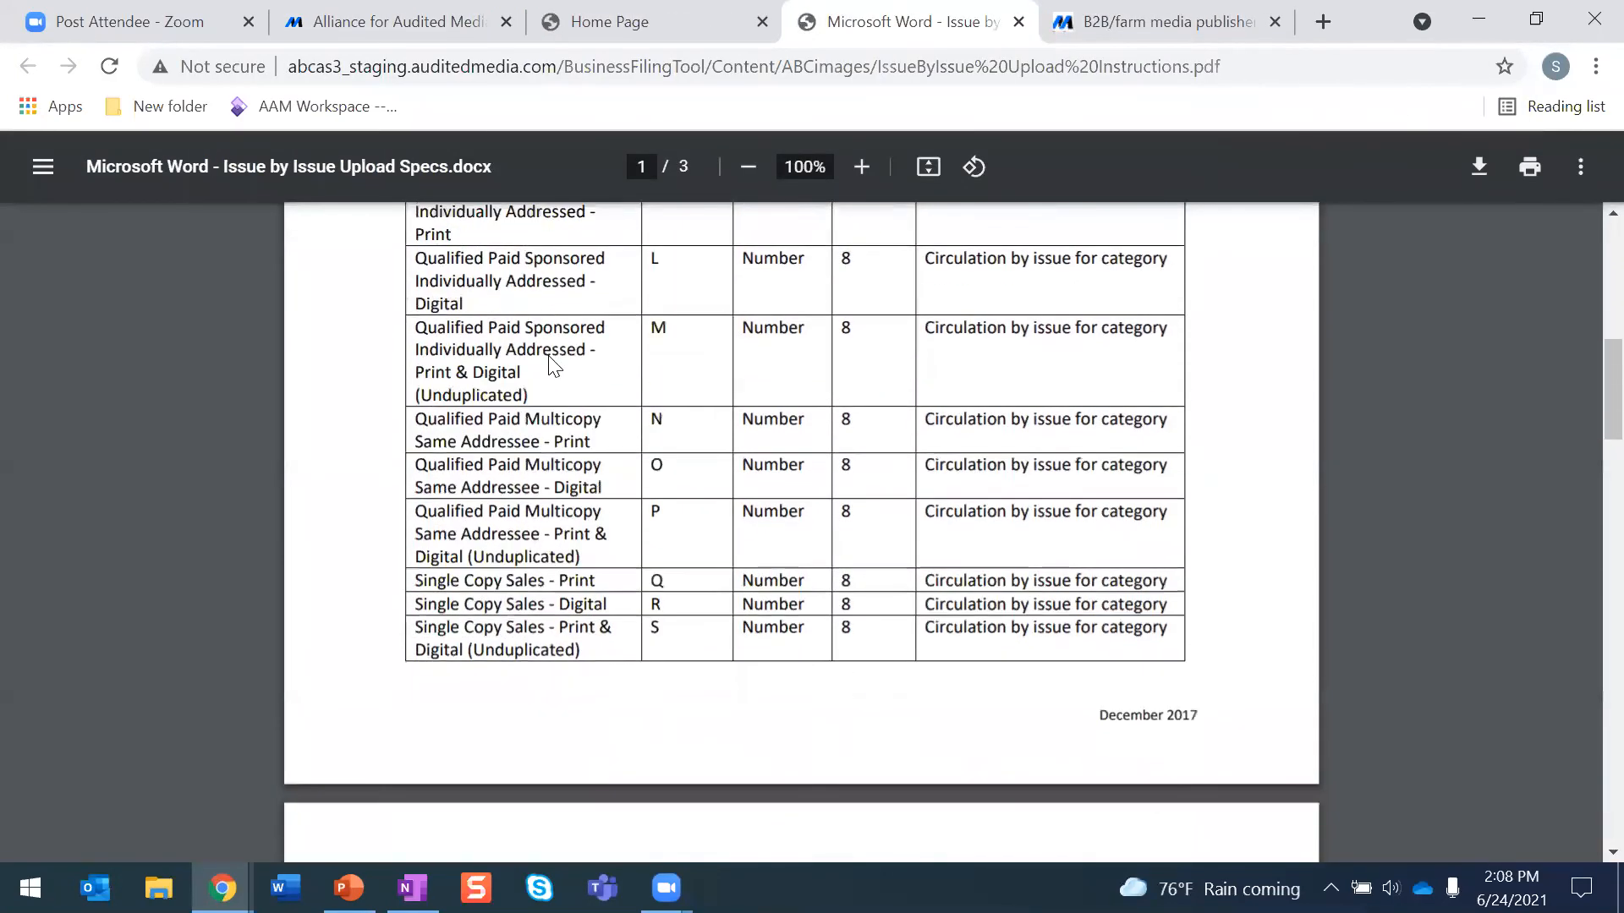
{"action": "scroll", "coordinate": [549, 362], "scroll_direction": "up", "scroll_amount": 10}
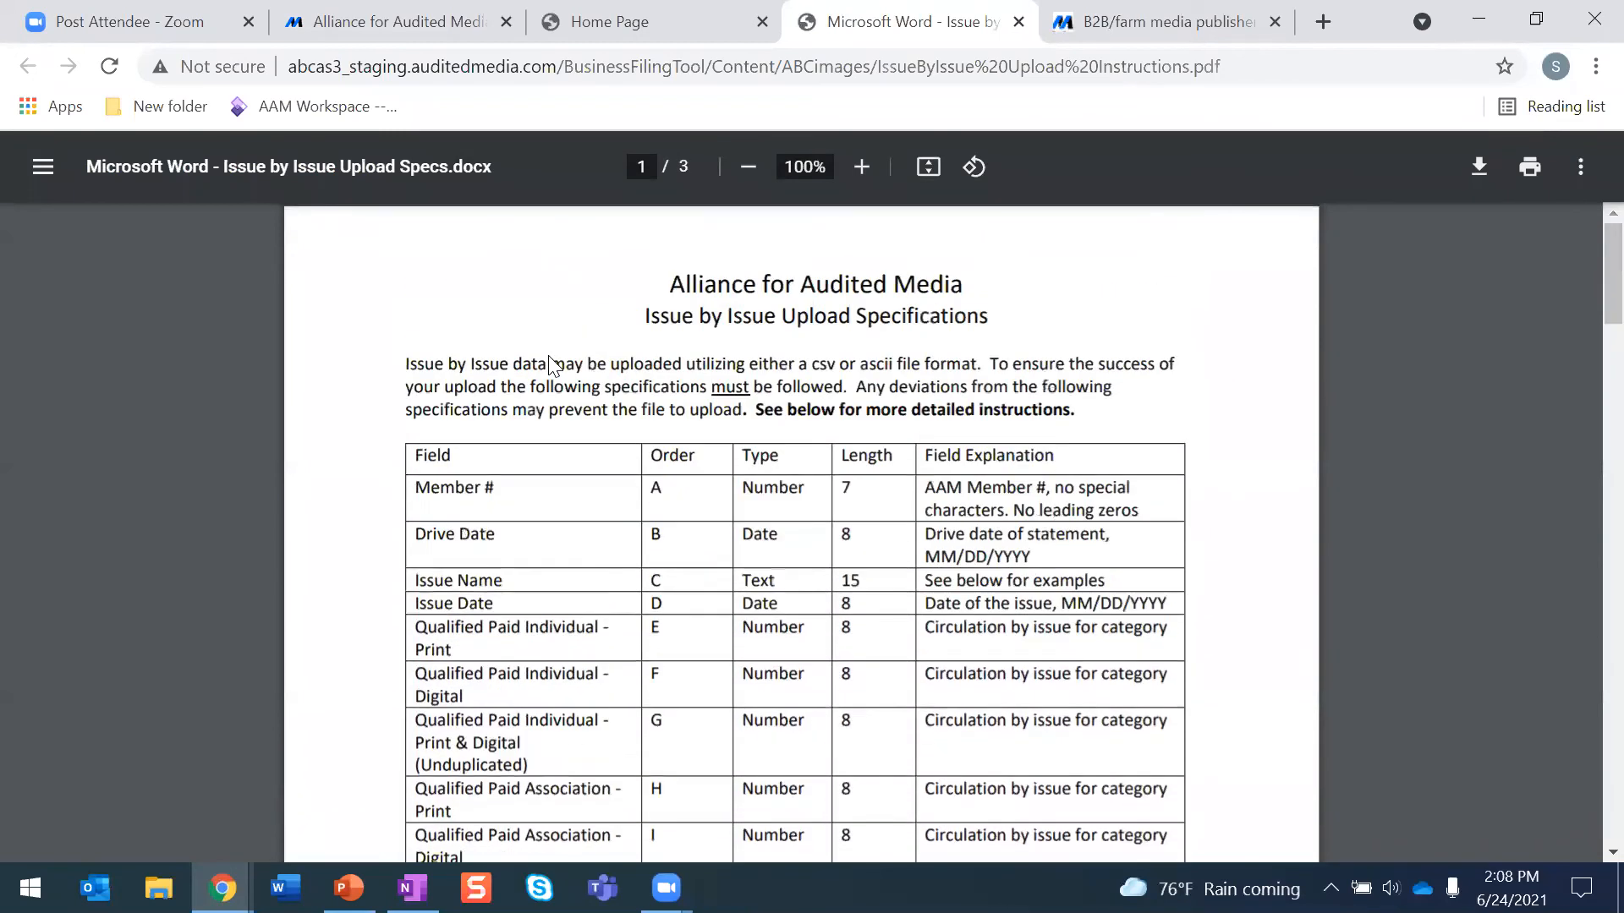
{"action": "left_click", "coordinate": [630, 23]}
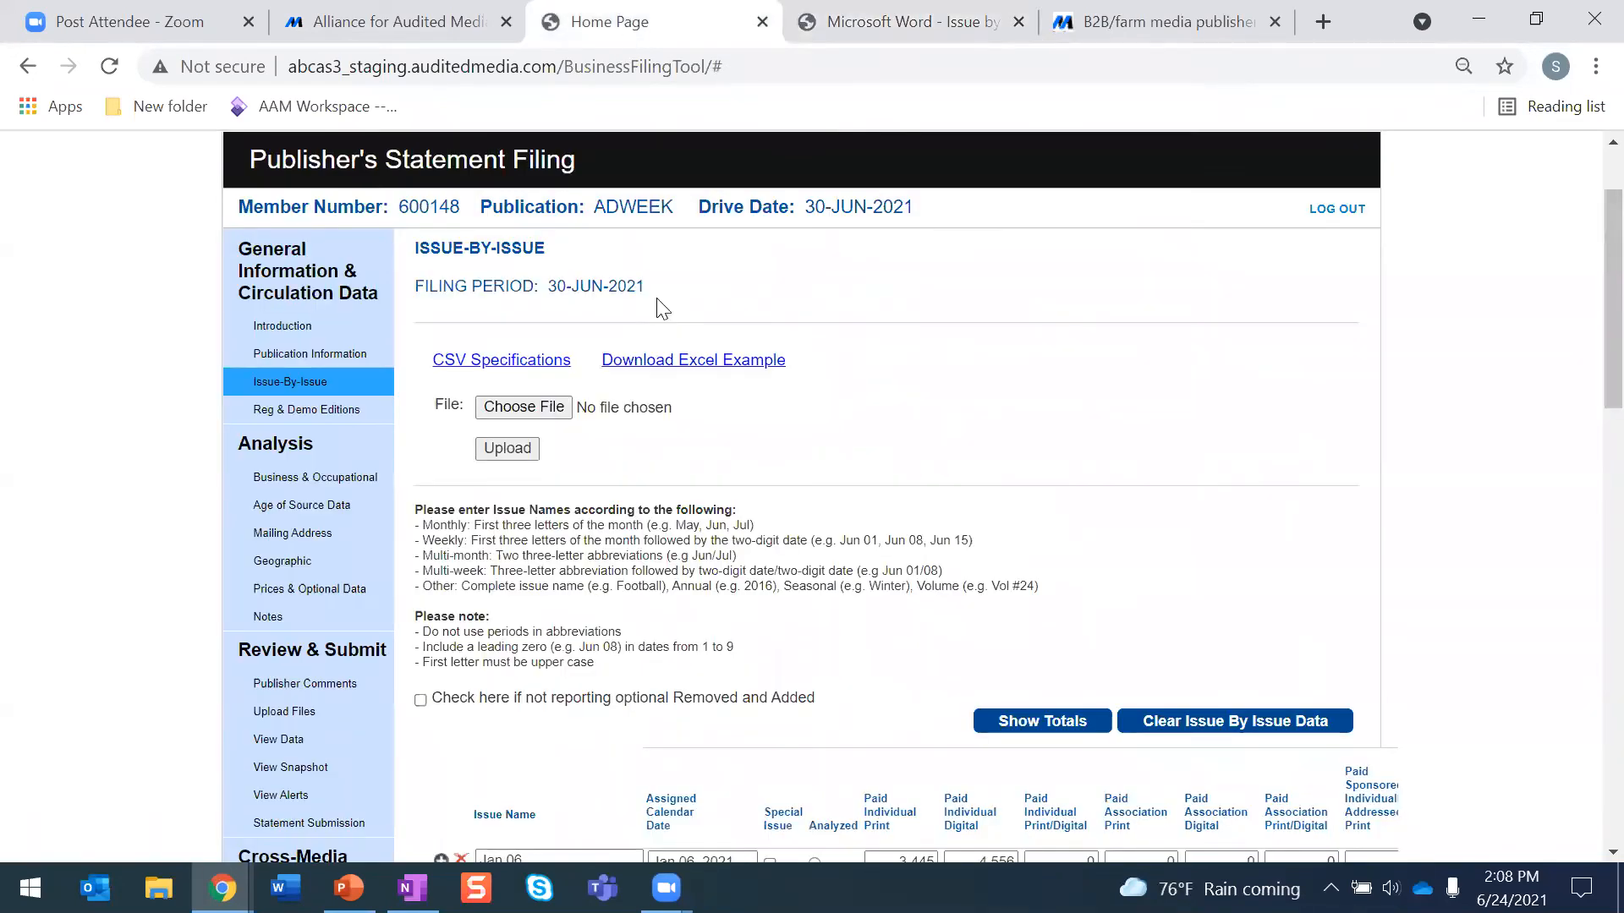
- Download the issue-by-issue Excel example, open it in Excel with editing enabled, and return to the filing tool
{"action": "left_click", "coordinate": [649, 368]}
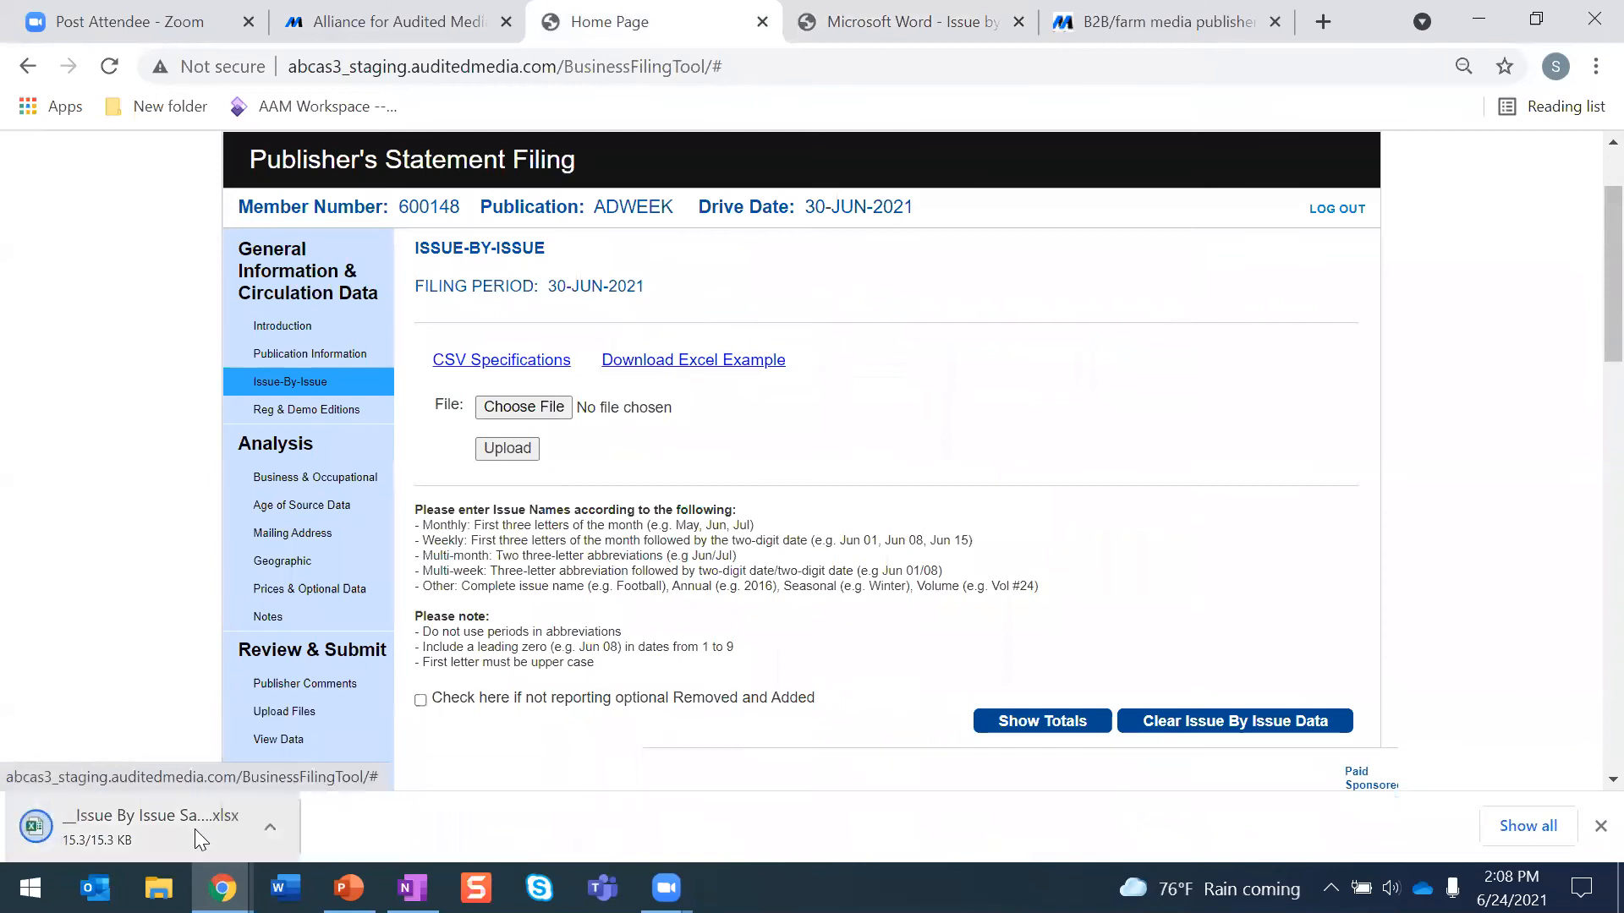
{"action": "left_click", "coordinate": [195, 829]}
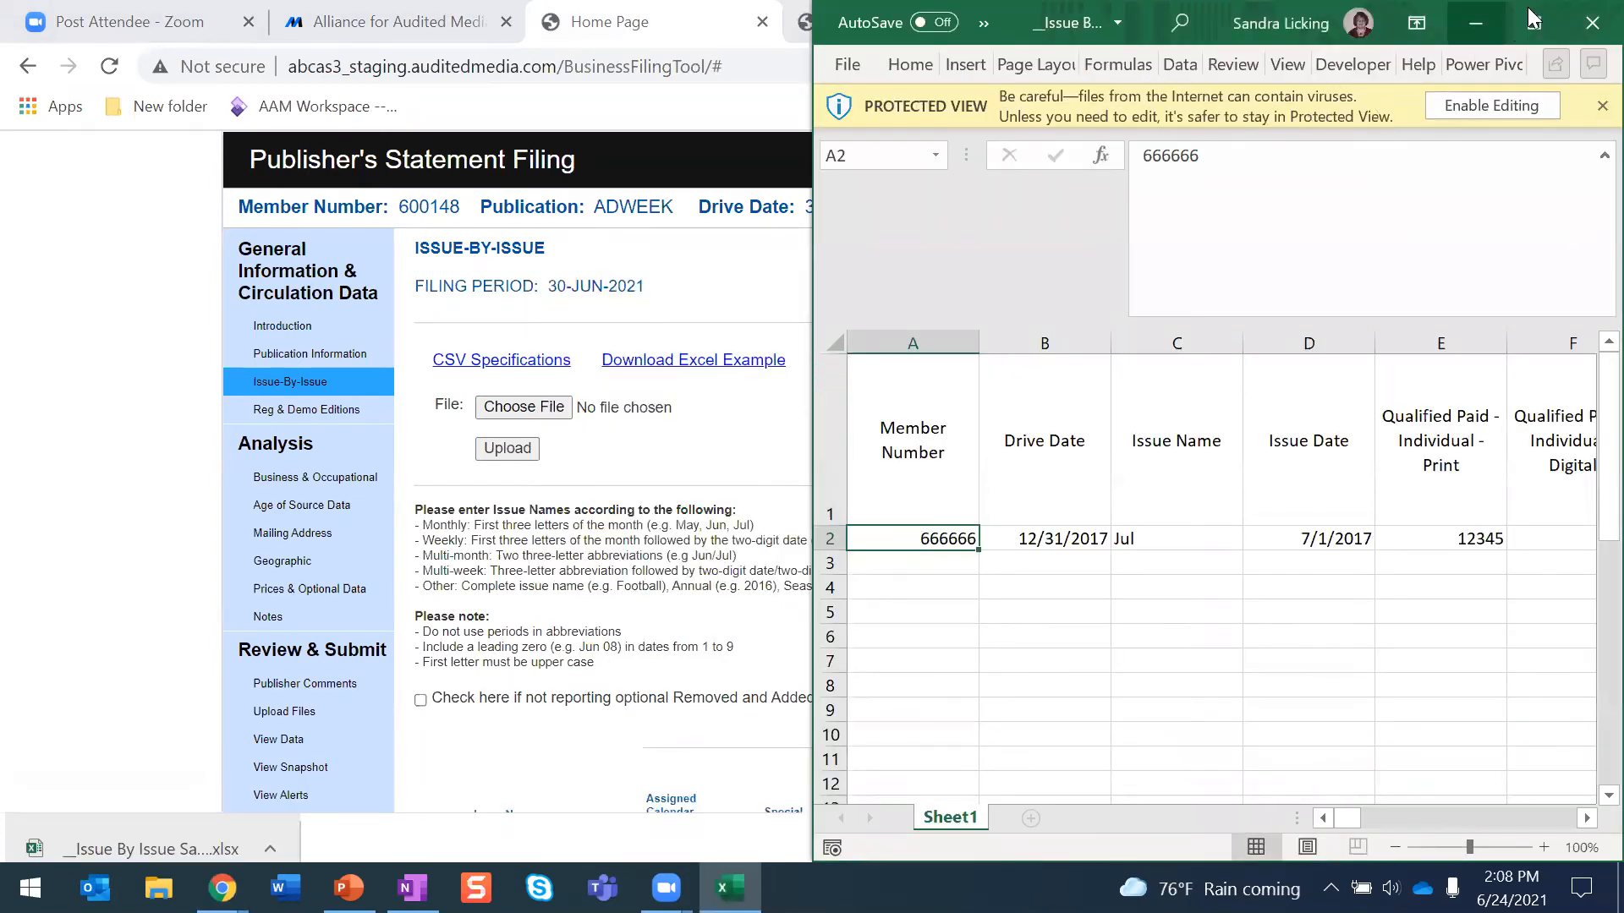
{"action": "left_click", "coordinate": [1534, 24]}
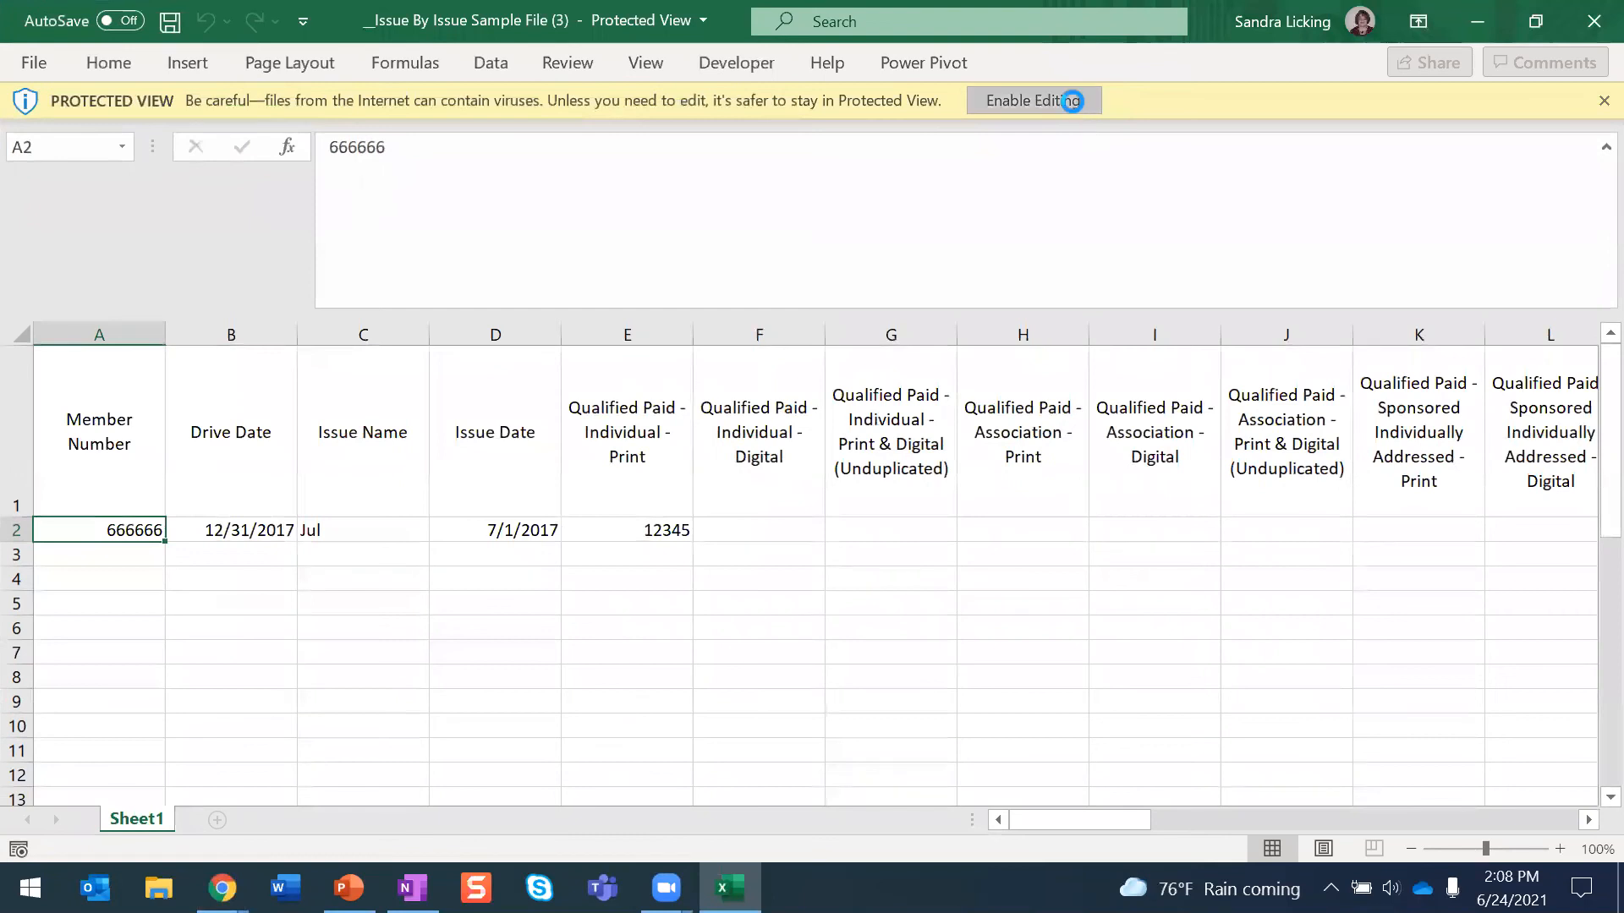
{"action": "left_click", "coordinate": [1070, 100]}
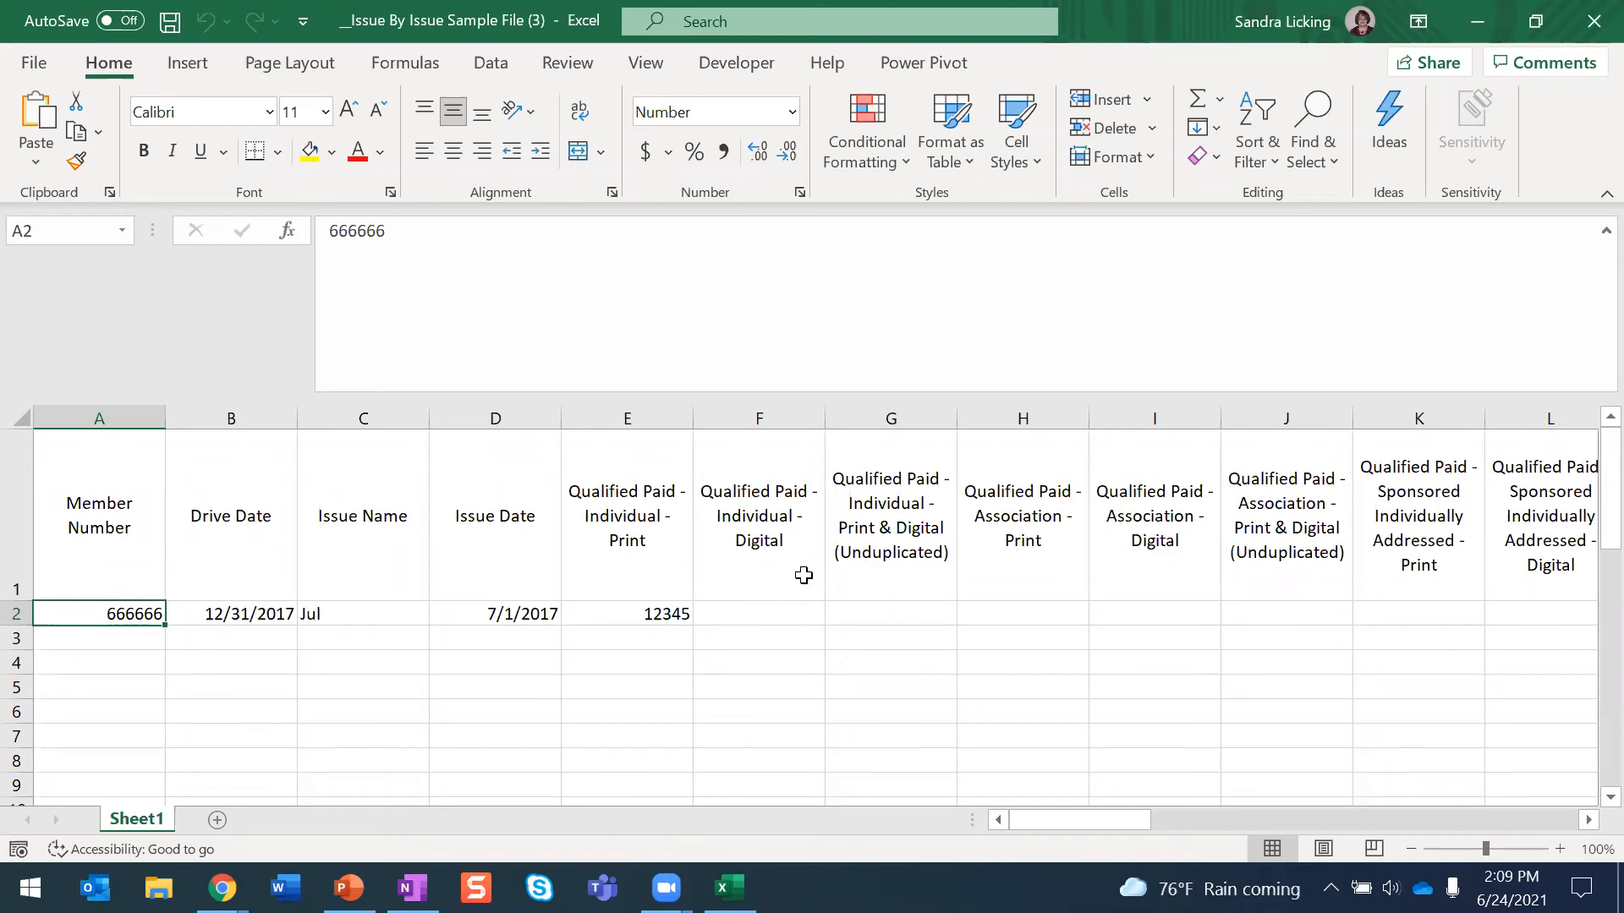
{"action": "left_click", "coordinate": [1477, 30]}
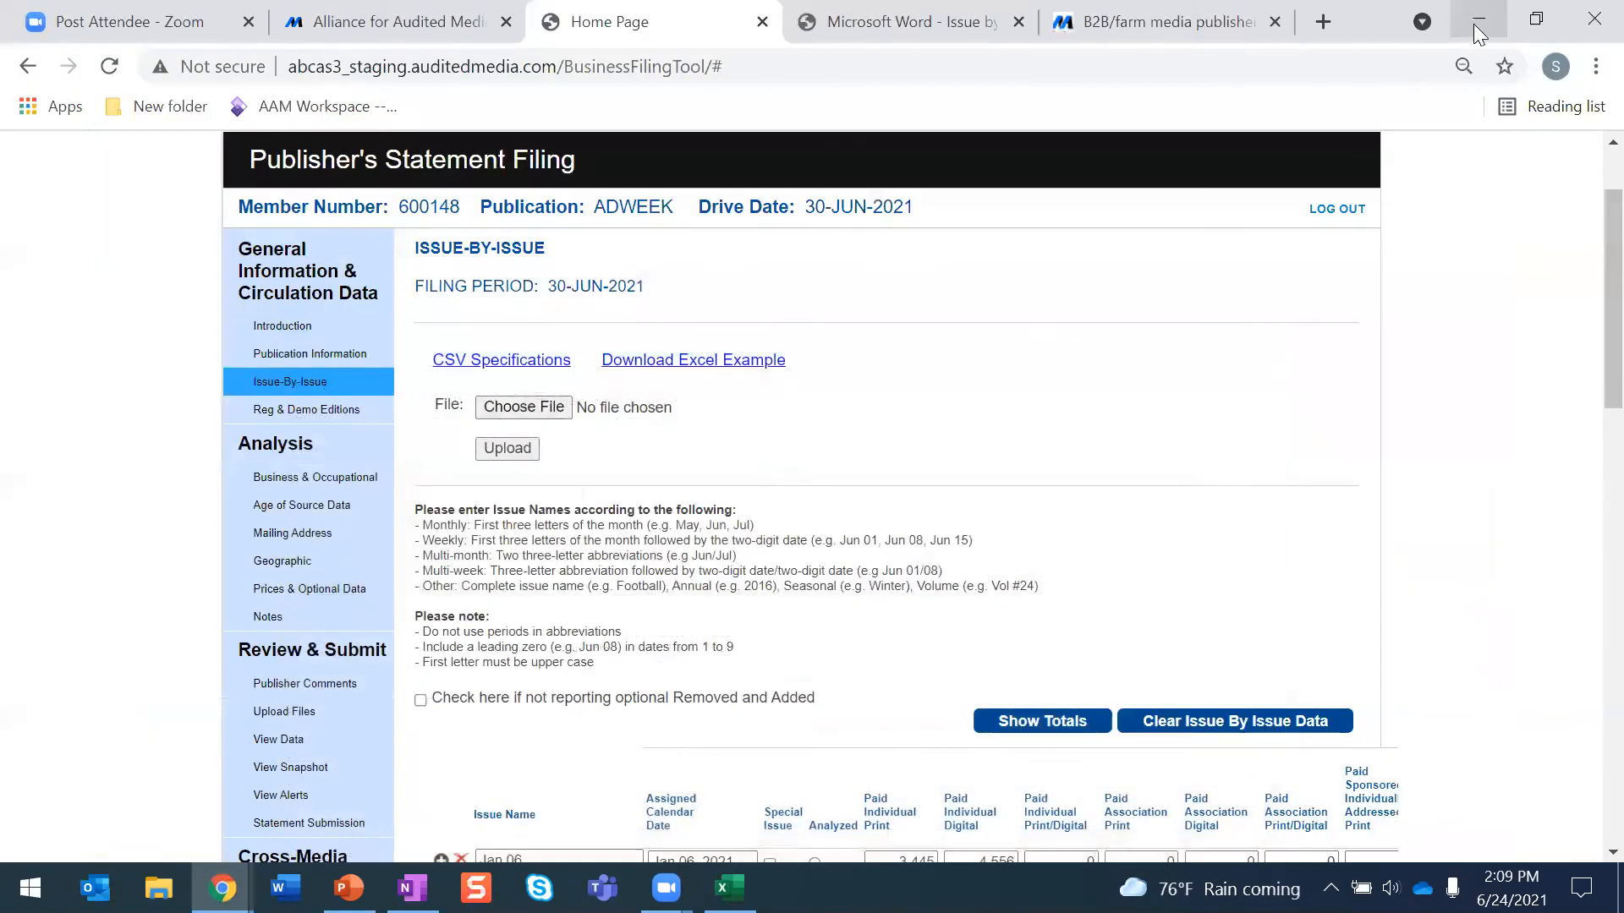
- Go to the Regional and Demographic Editions page and add a blank edition row
{"action": "scroll", "coordinate": [717, 526], "scroll_direction": "down", "scroll_amount": 4}
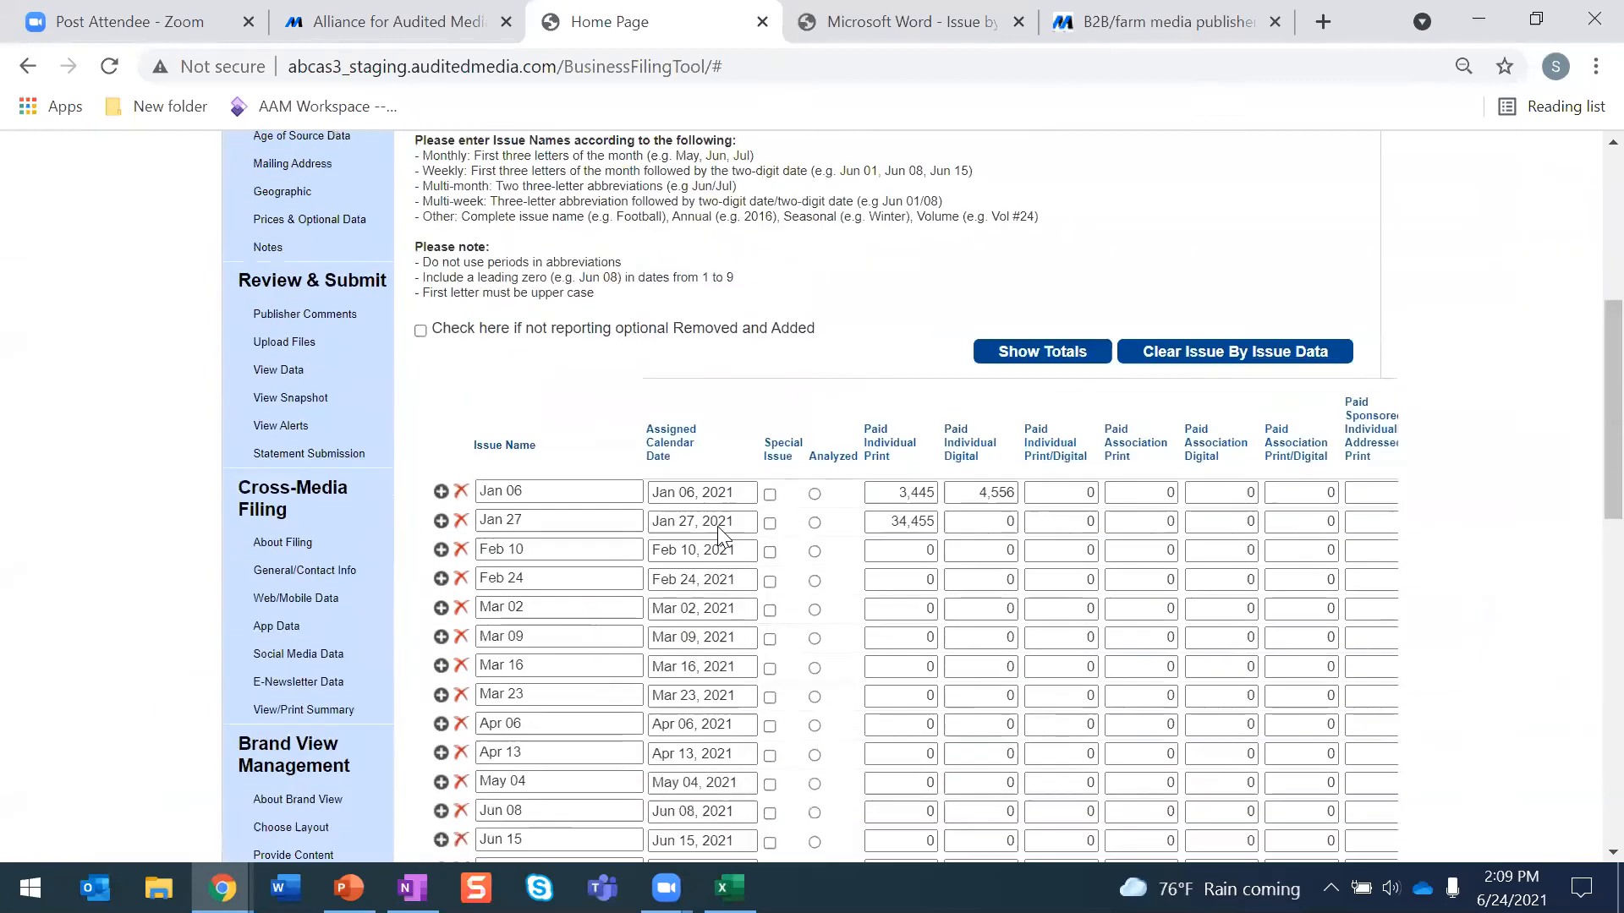
{"action": "scroll", "coordinate": [717, 526], "scroll_direction": "up", "scroll_amount": 1}
{"action": "scroll", "coordinate": [330, 389], "scroll_direction": "up", "scroll_amount": 3}
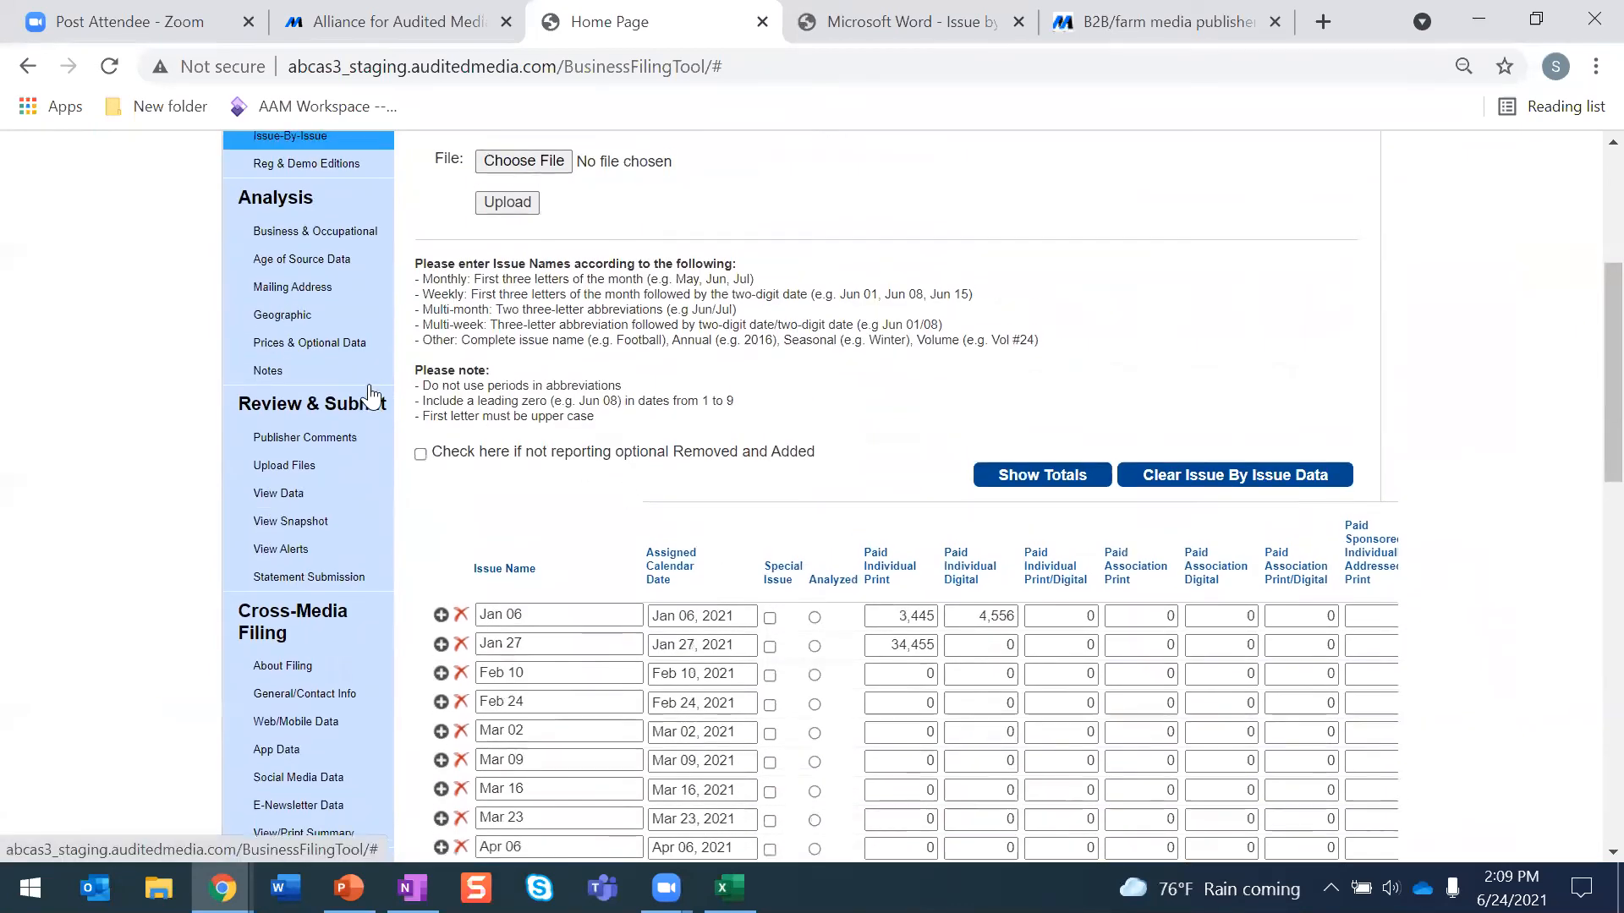
{"action": "left_click", "coordinate": [334, 415]}
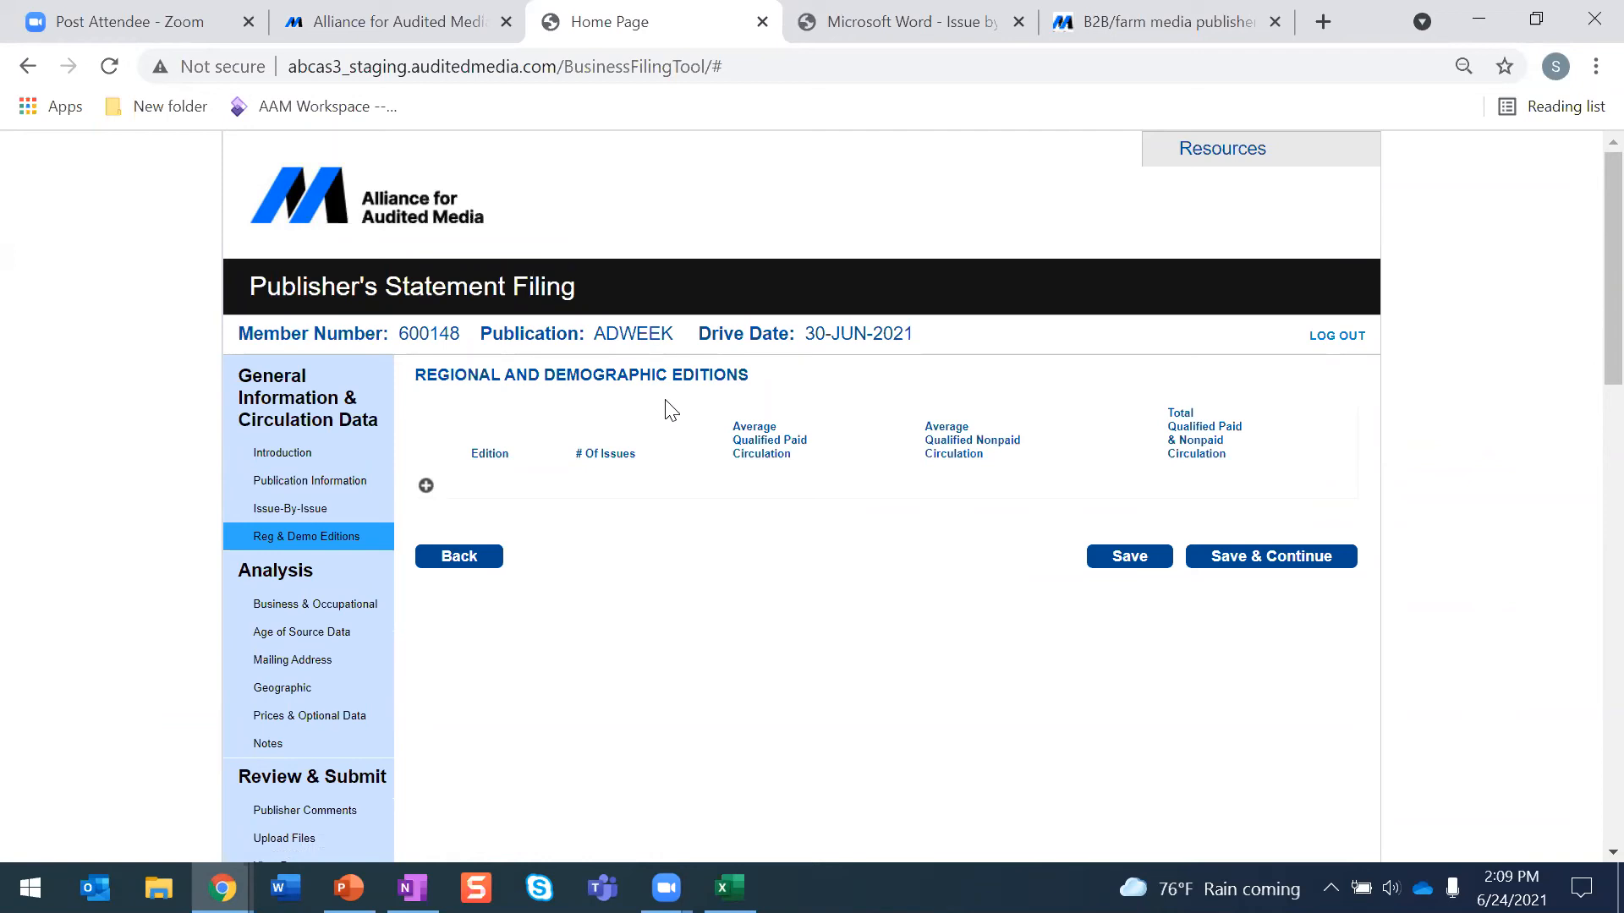
{"action": "left_click", "coordinate": [426, 486]}
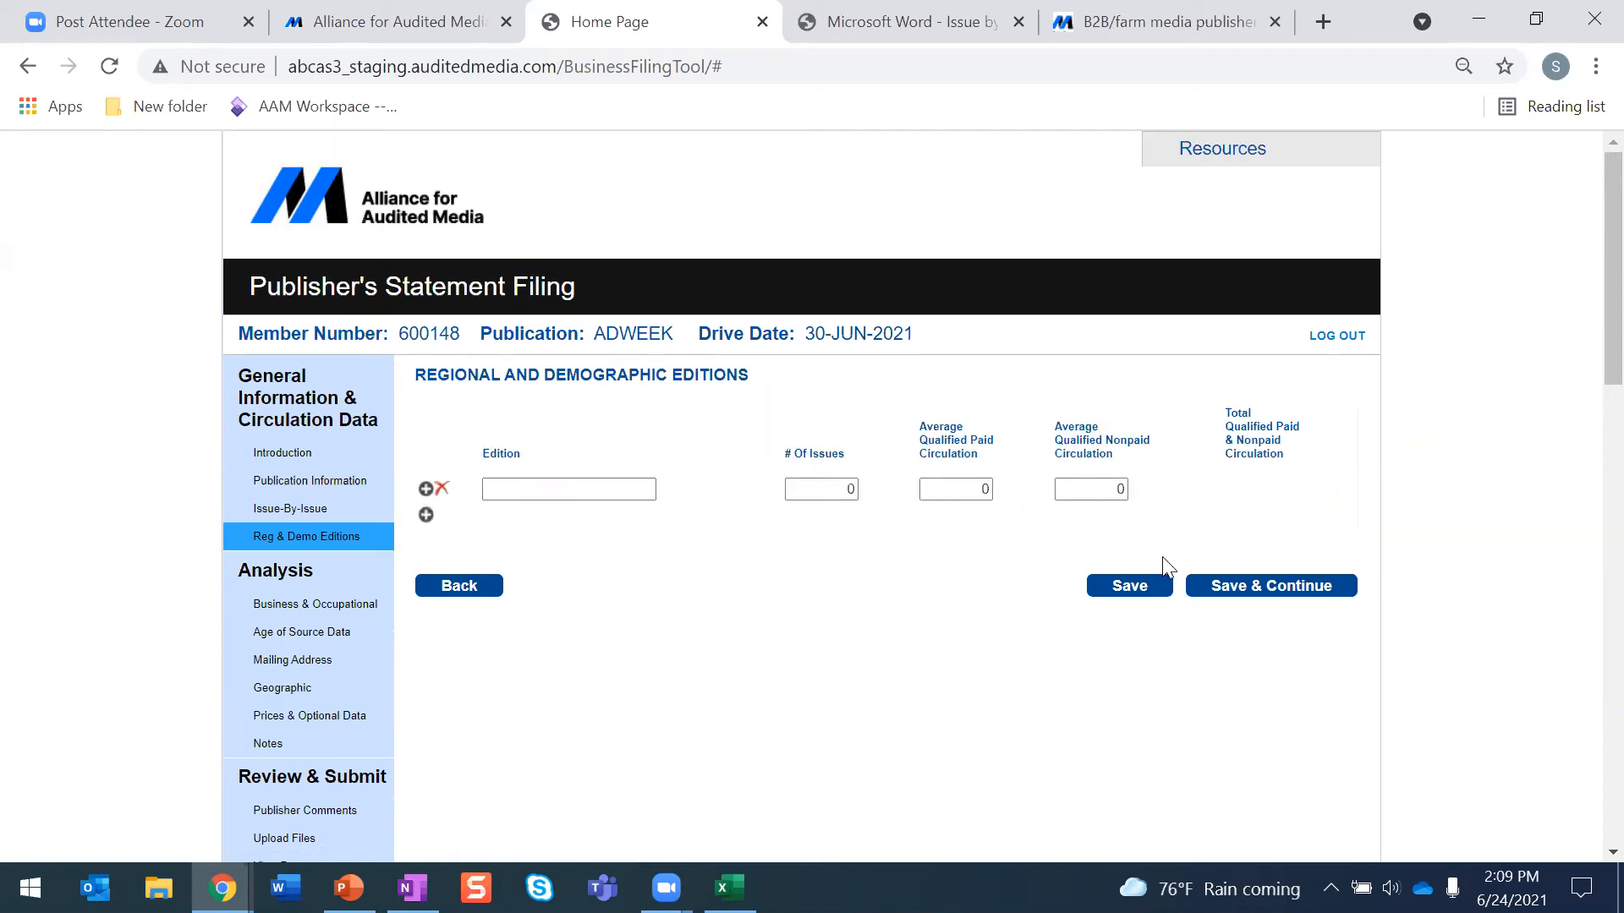
- Open the Business and Occupational page and read the Excel submission instructions, quick tips and upload area
{"action": "scroll", "coordinate": [801, 569], "scroll_direction": "down", "scroll_amount": 3}
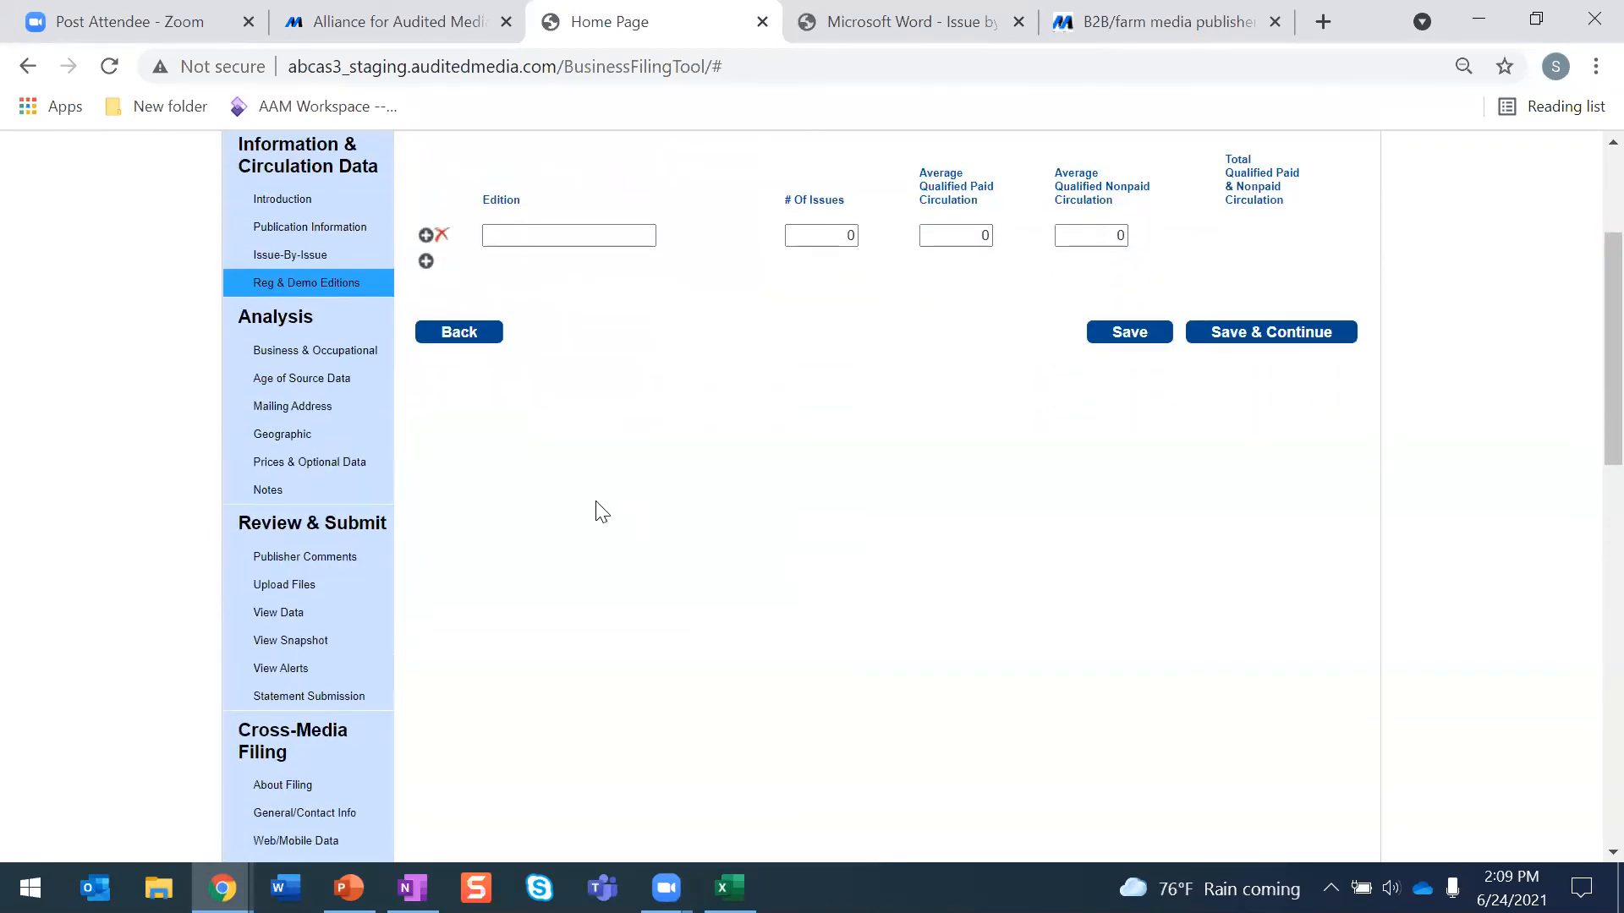
{"action": "left_click", "coordinate": [313, 351]}
{"action": "scroll", "coordinate": [508, 440], "scroll_direction": "down", "scroll_amount": 5}
{"action": "scroll", "coordinate": [727, 499], "scroll_direction": "up", "scroll_amount": 4}
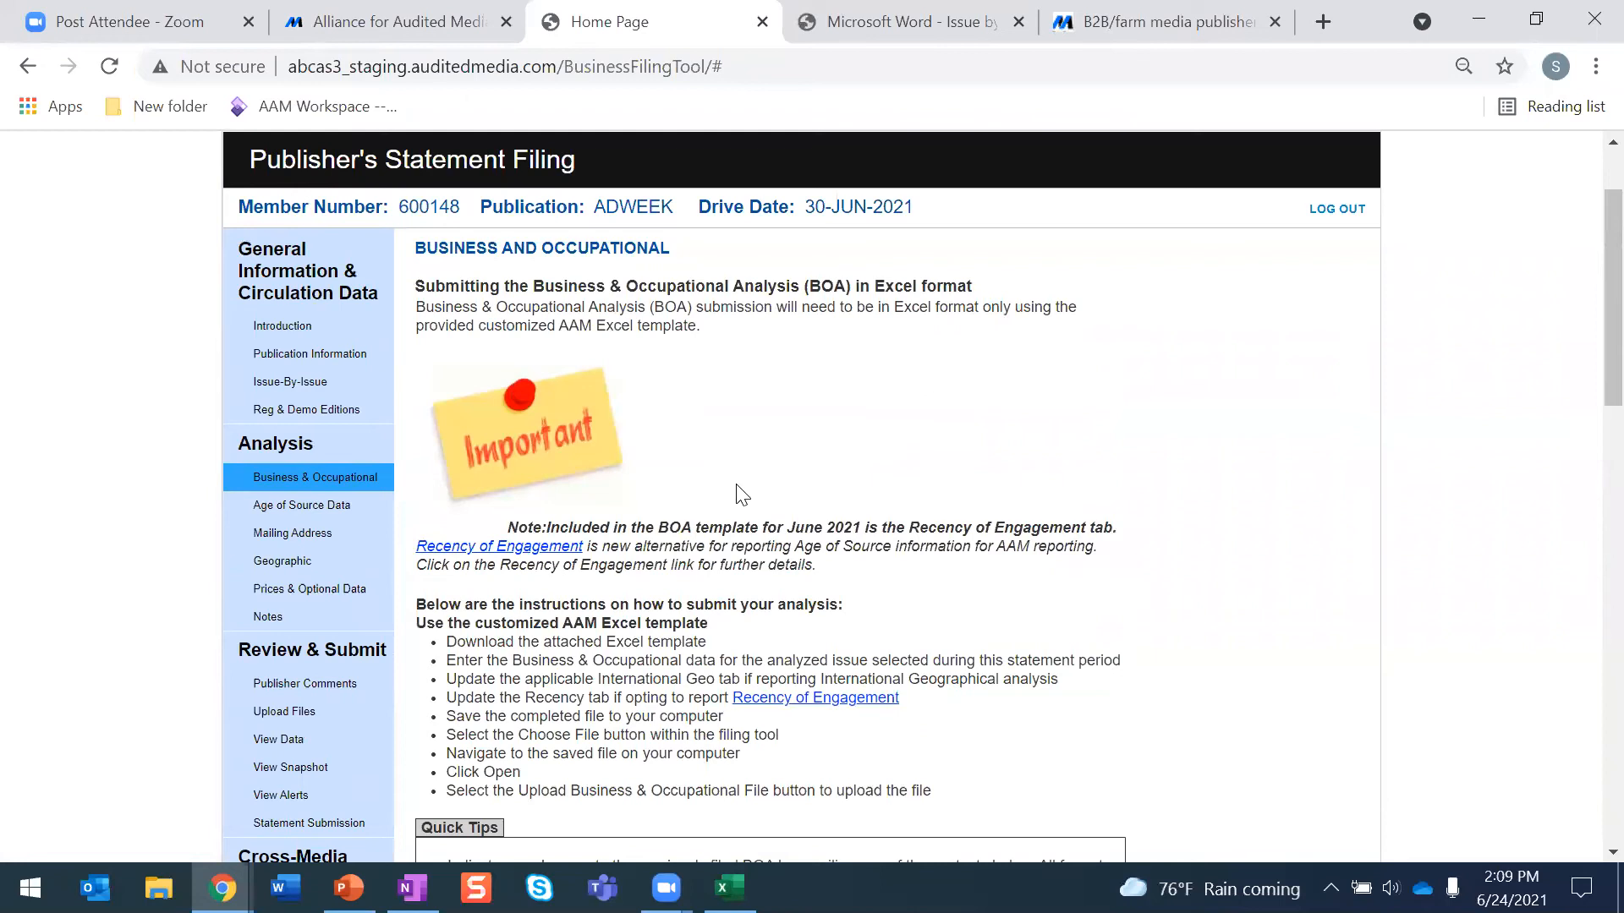
{"action": "scroll", "coordinate": [734, 487], "scroll_direction": "down", "scroll_amount": 2}
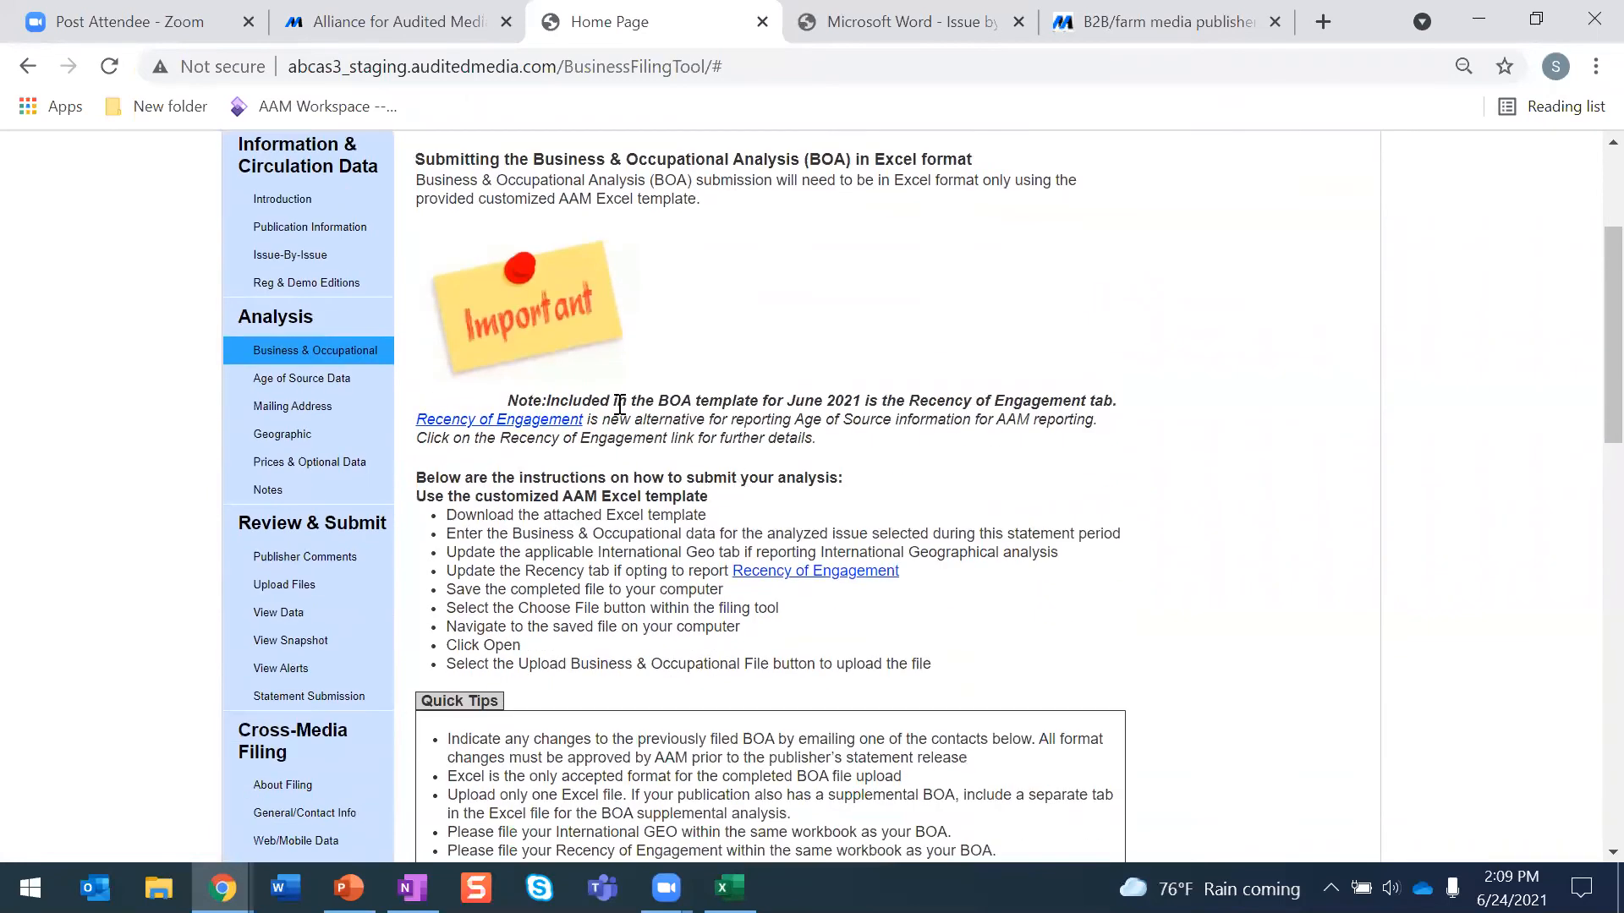
{"action": "scroll", "coordinate": [706, 433], "scroll_direction": "down", "scroll_amount": 2}
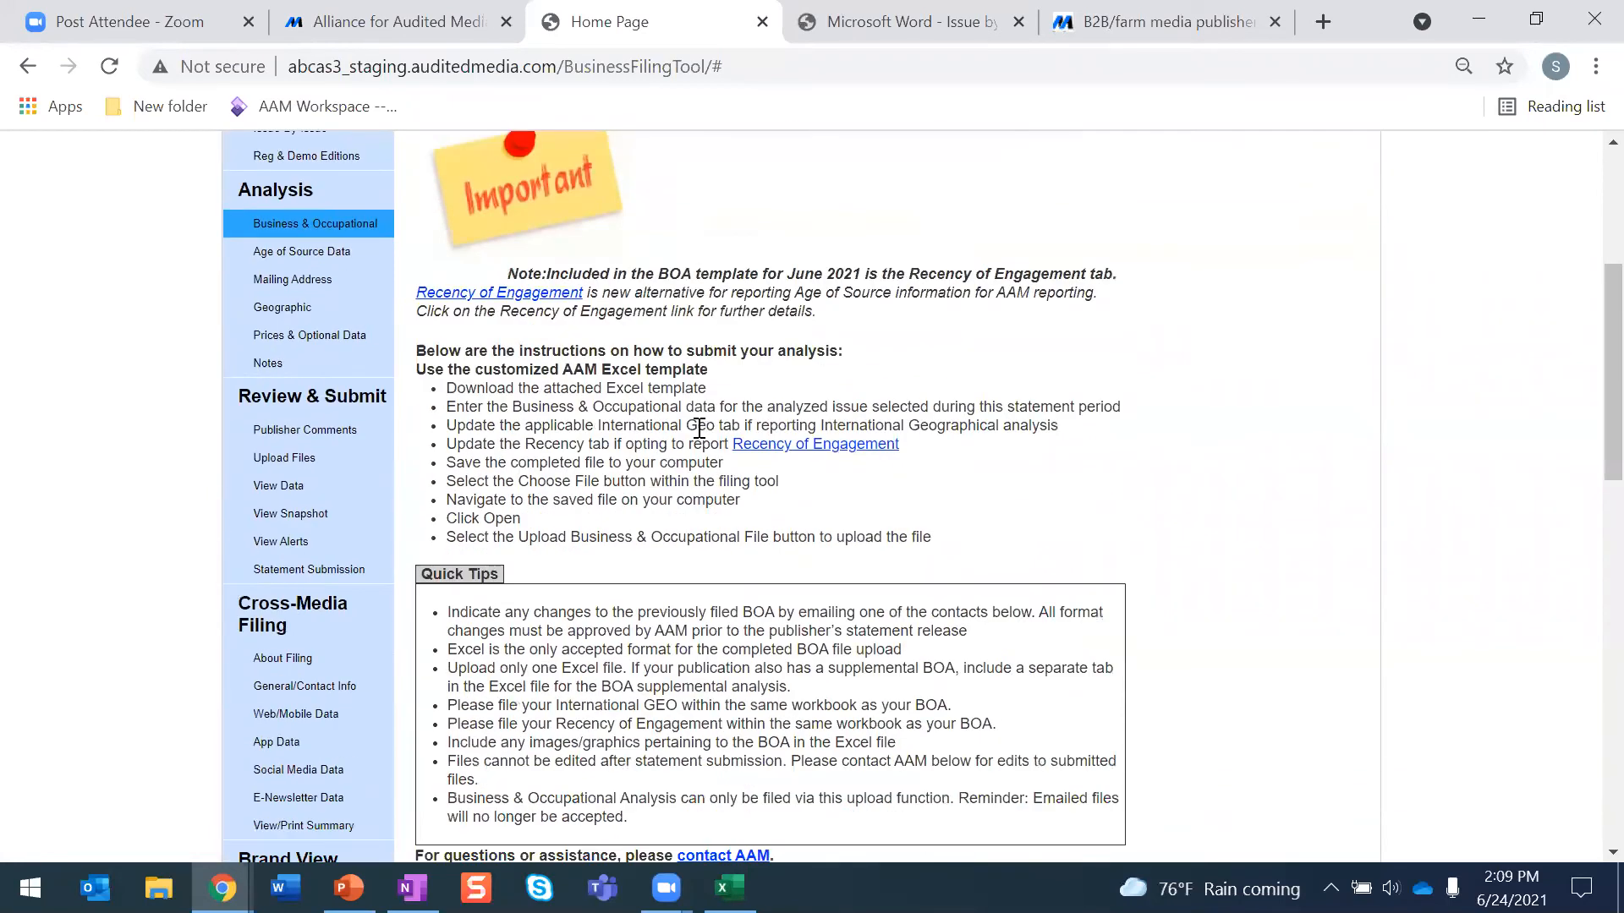
{"action": "scroll", "coordinate": [671, 415], "scroll_direction": "down", "scroll_amount": 2}
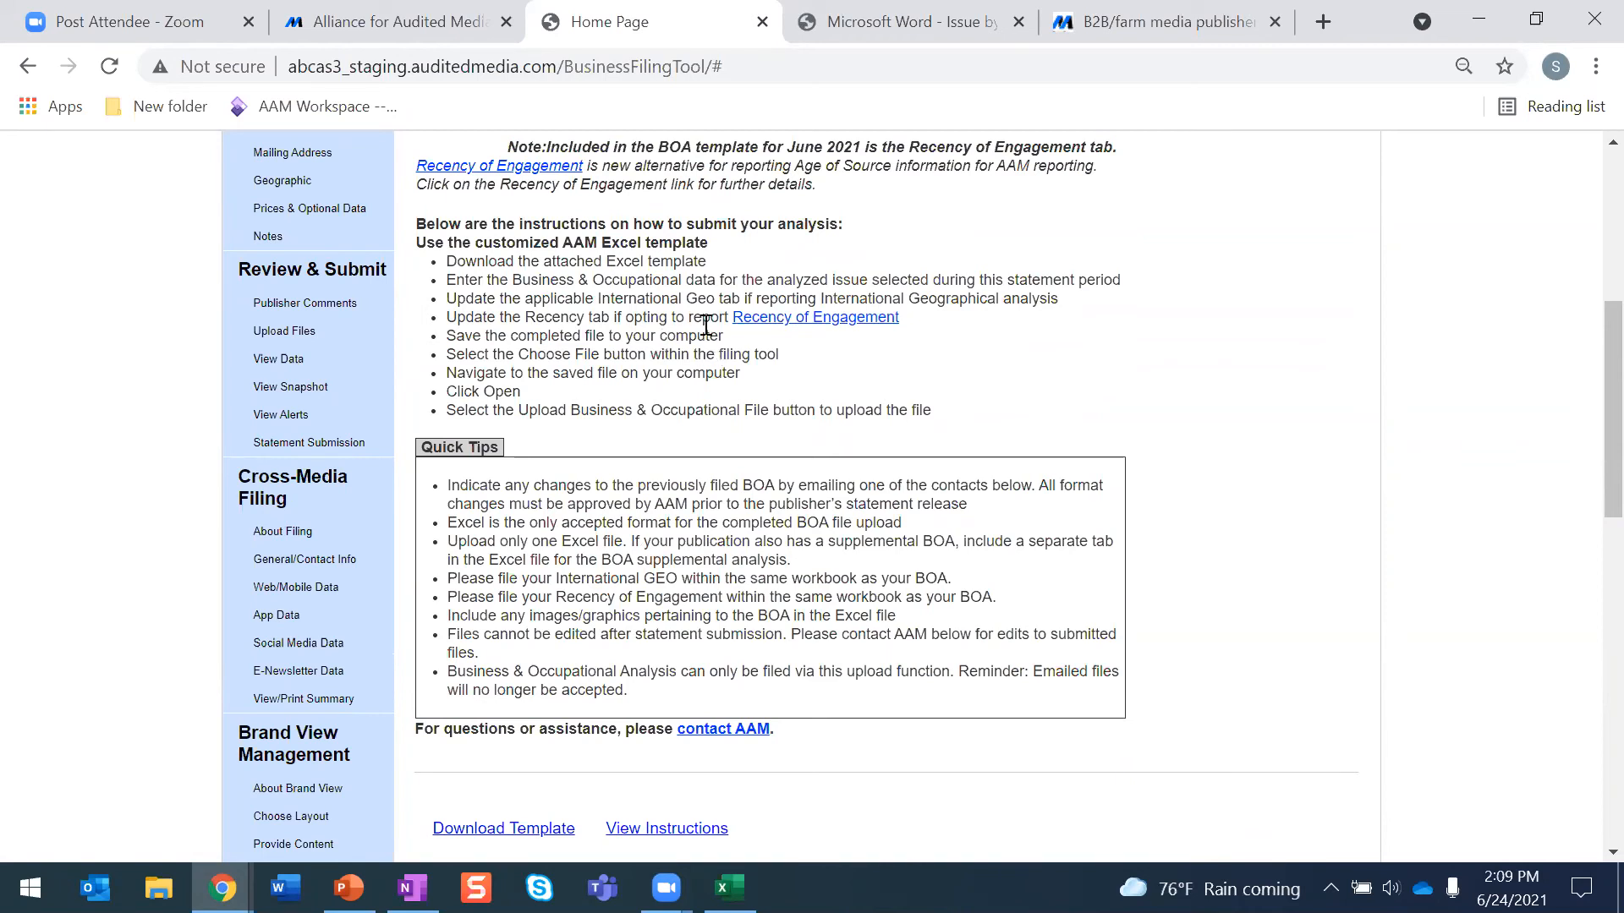
{"action": "scroll", "coordinate": [705, 325], "scroll_direction": "down", "scroll_amount": 3}
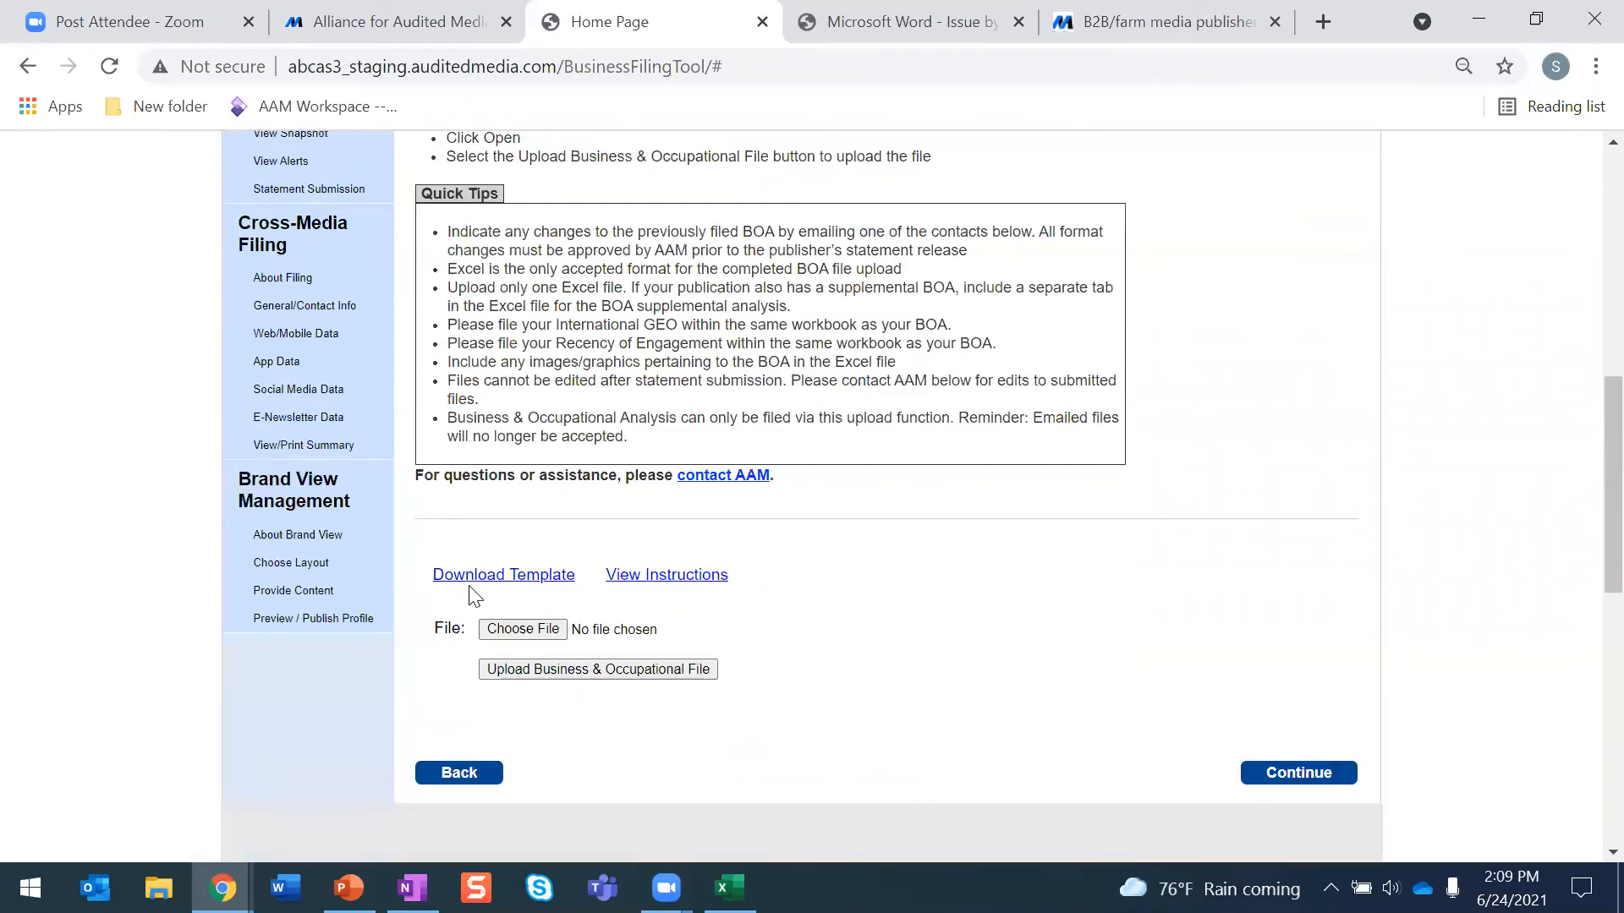
- Download the Business and Occupational Analysis template, open it in Excel and enable editing
{"action": "left_click", "coordinate": [520, 585]}
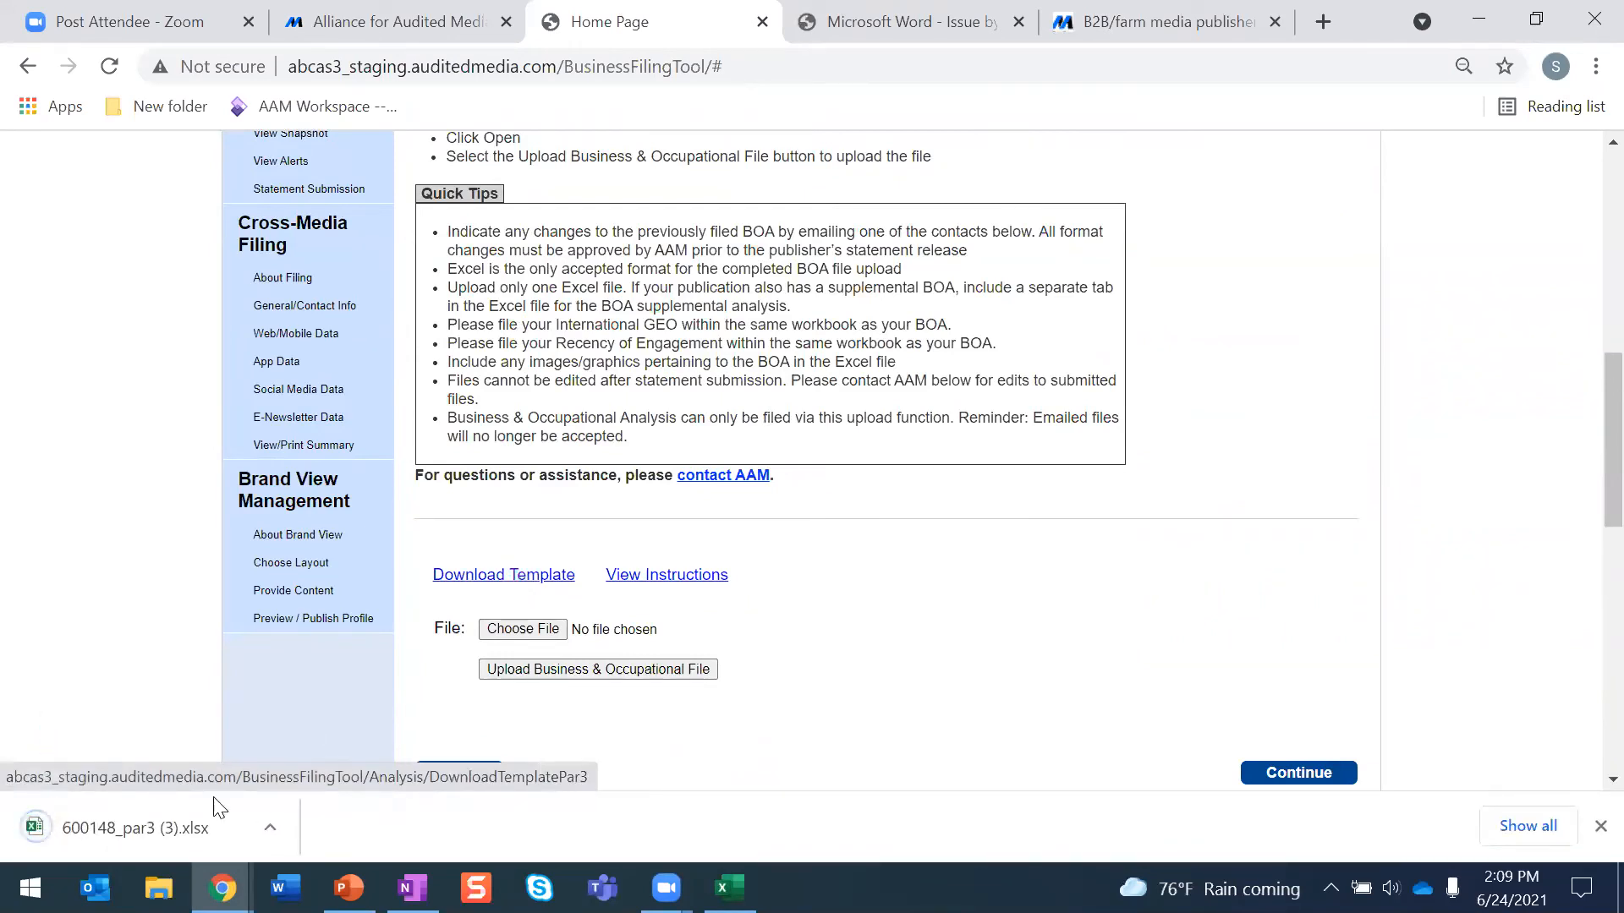
{"action": "left_click", "coordinate": [152, 833]}
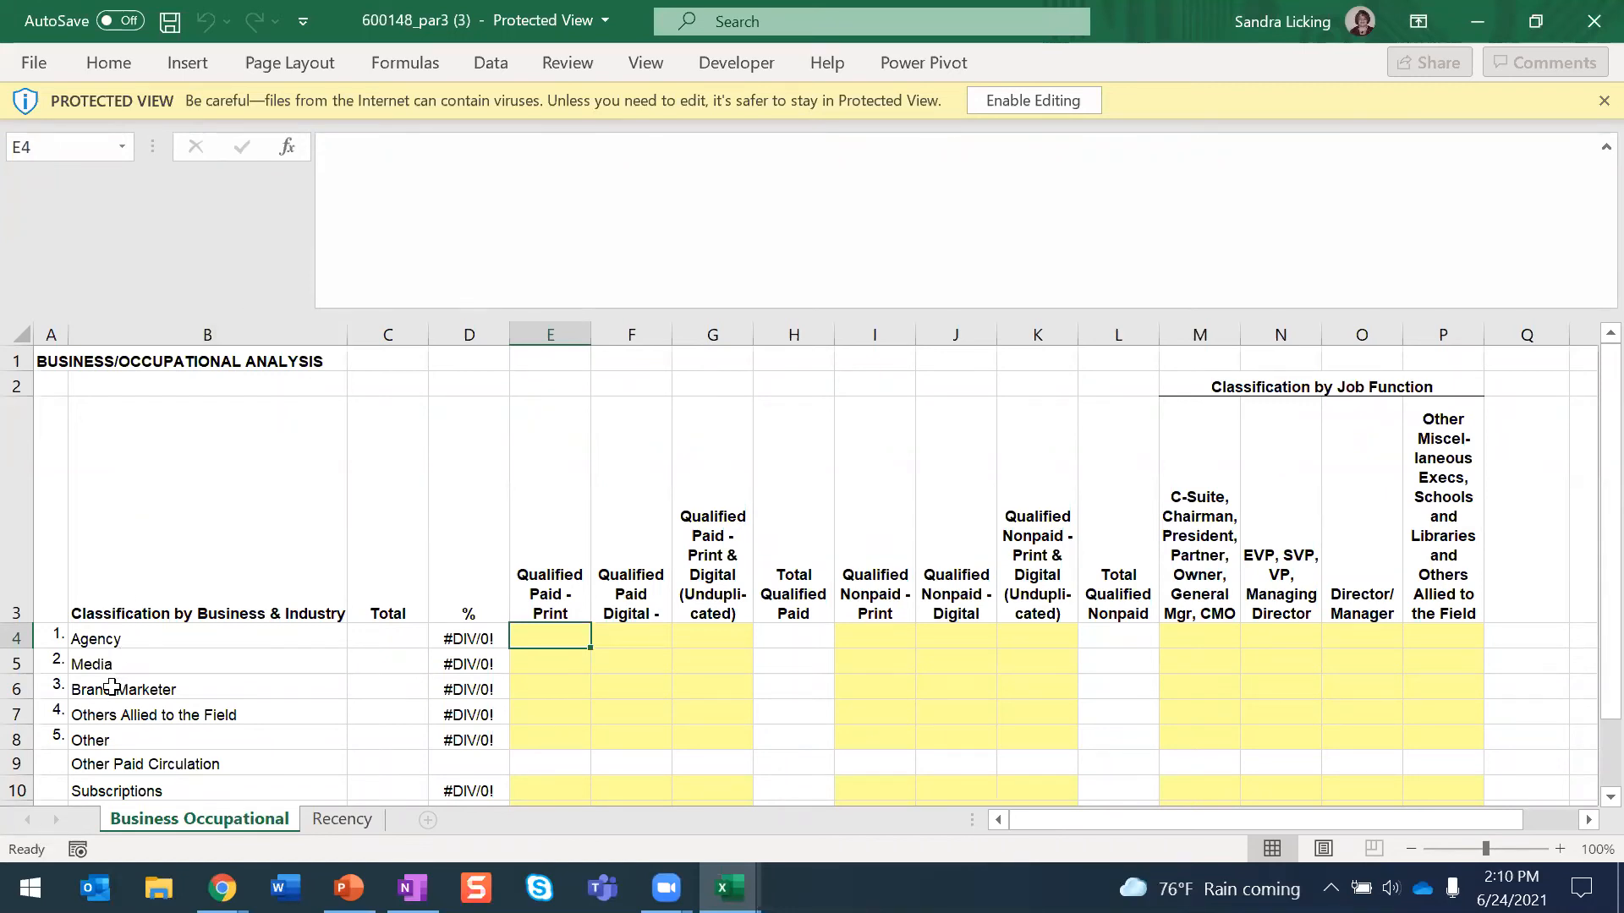
{"action": "scroll", "coordinate": [110, 693], "scroll_direction": "down", "scroll_amount": 1}
{"action": "scroll", "coordinate": [110, 693], "scroll_direction": "up", "scroll_amount": 1}
{"action": "left_click", "coordinate": [1061, 102]}
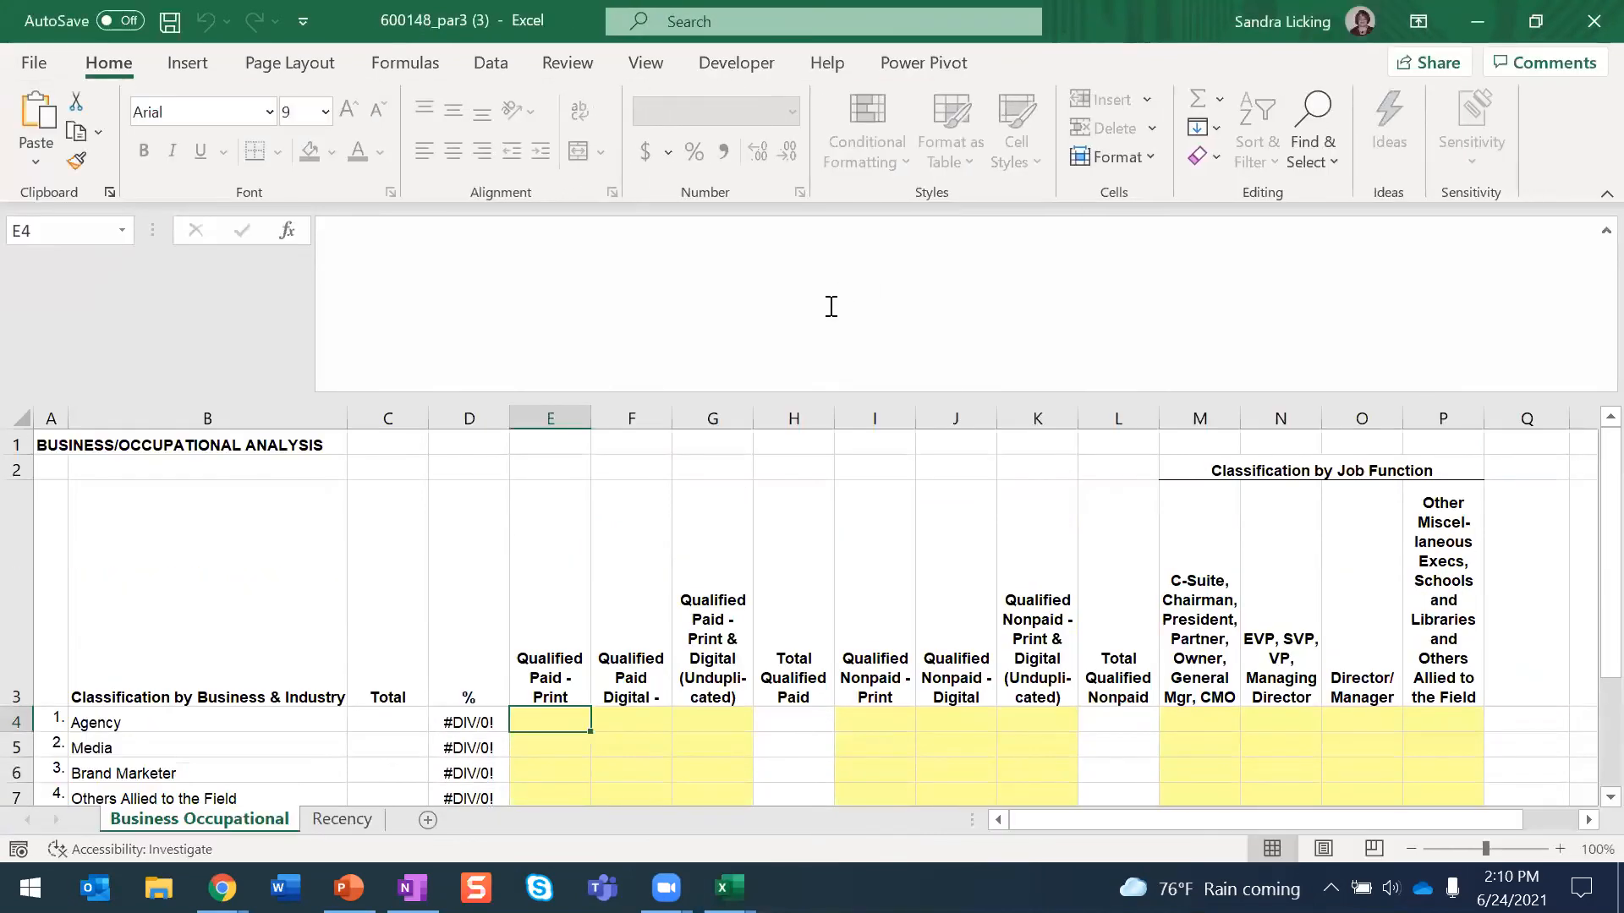
- Examine the industry and job function classifications on the Business Occupational sheet and close the workbook
{"action": "scroll", "coordinate": [549, 595], "scroll_direction": "down", "scroll_amount": 2}
{"action": "scroll", "coordinate": [550, 594], "scroll_direction": "up", "scroll_amount": 2}
{"action": "scroll", "coordinate": [546, 690], "scroll_direction": "down", "scroll_amount": 1}
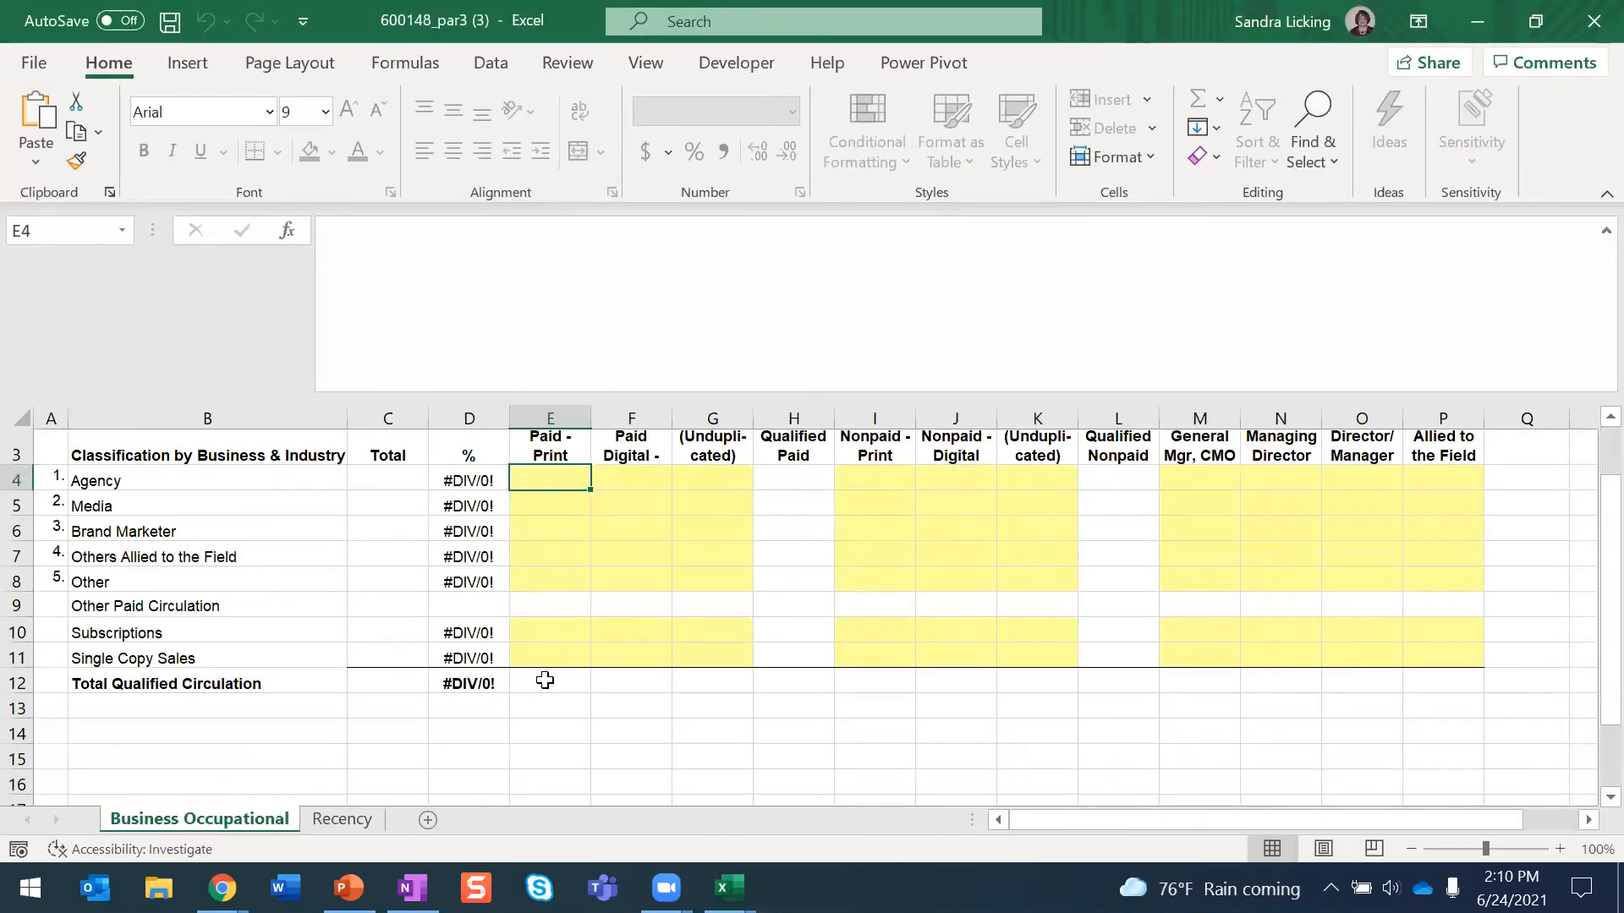
{"action": "scroll", "coordinate": [592, 596], "scroll_direction": "up", "scroll_amount": 1}
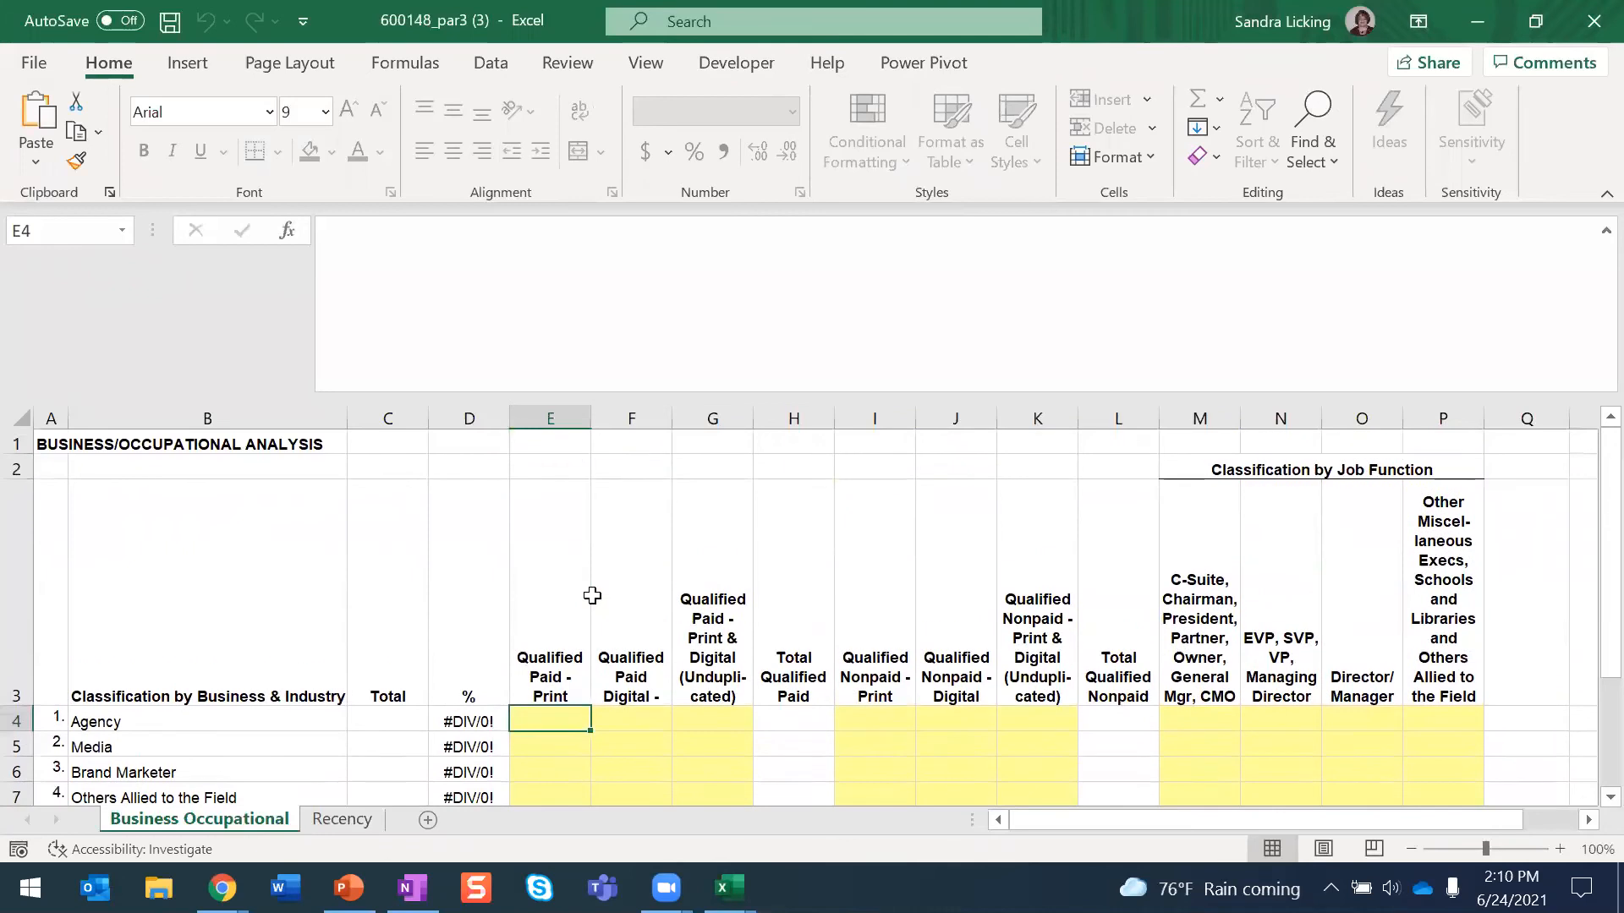
{"action": "scroll", "coordinate": [592, 596], "scroll_direction": "down", "scroll_amount": 1}
{"action": "scroll", "coordinate": [592, 595], "scroll_direction": "up", "scroll_amount": 1}
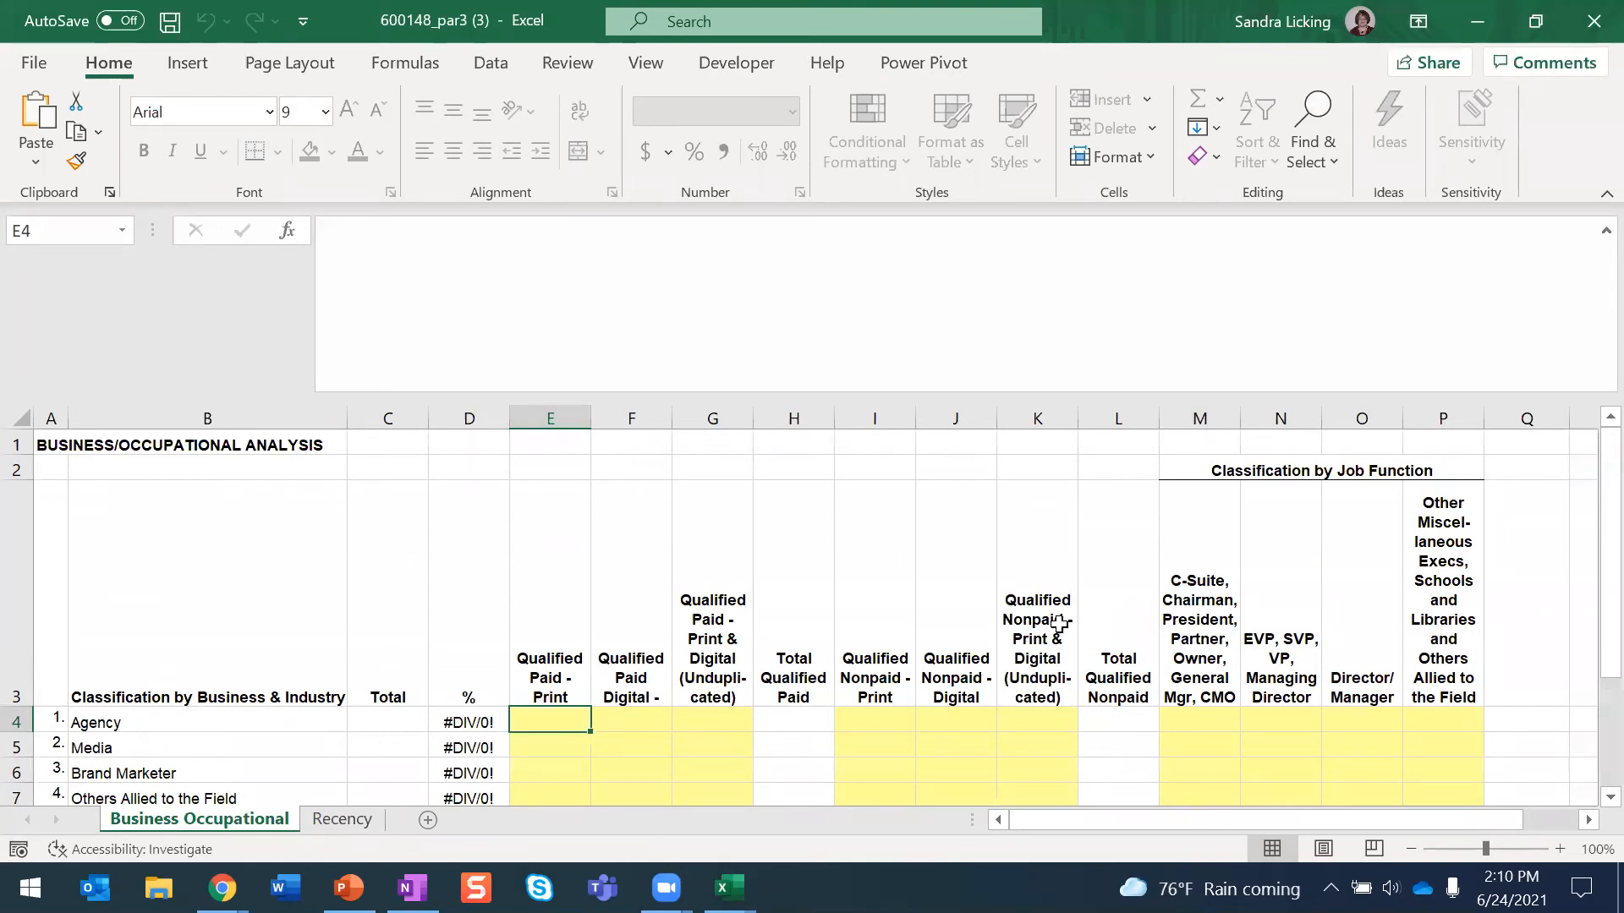
{"action": "left_click", "coordinate": [1593, 21]}
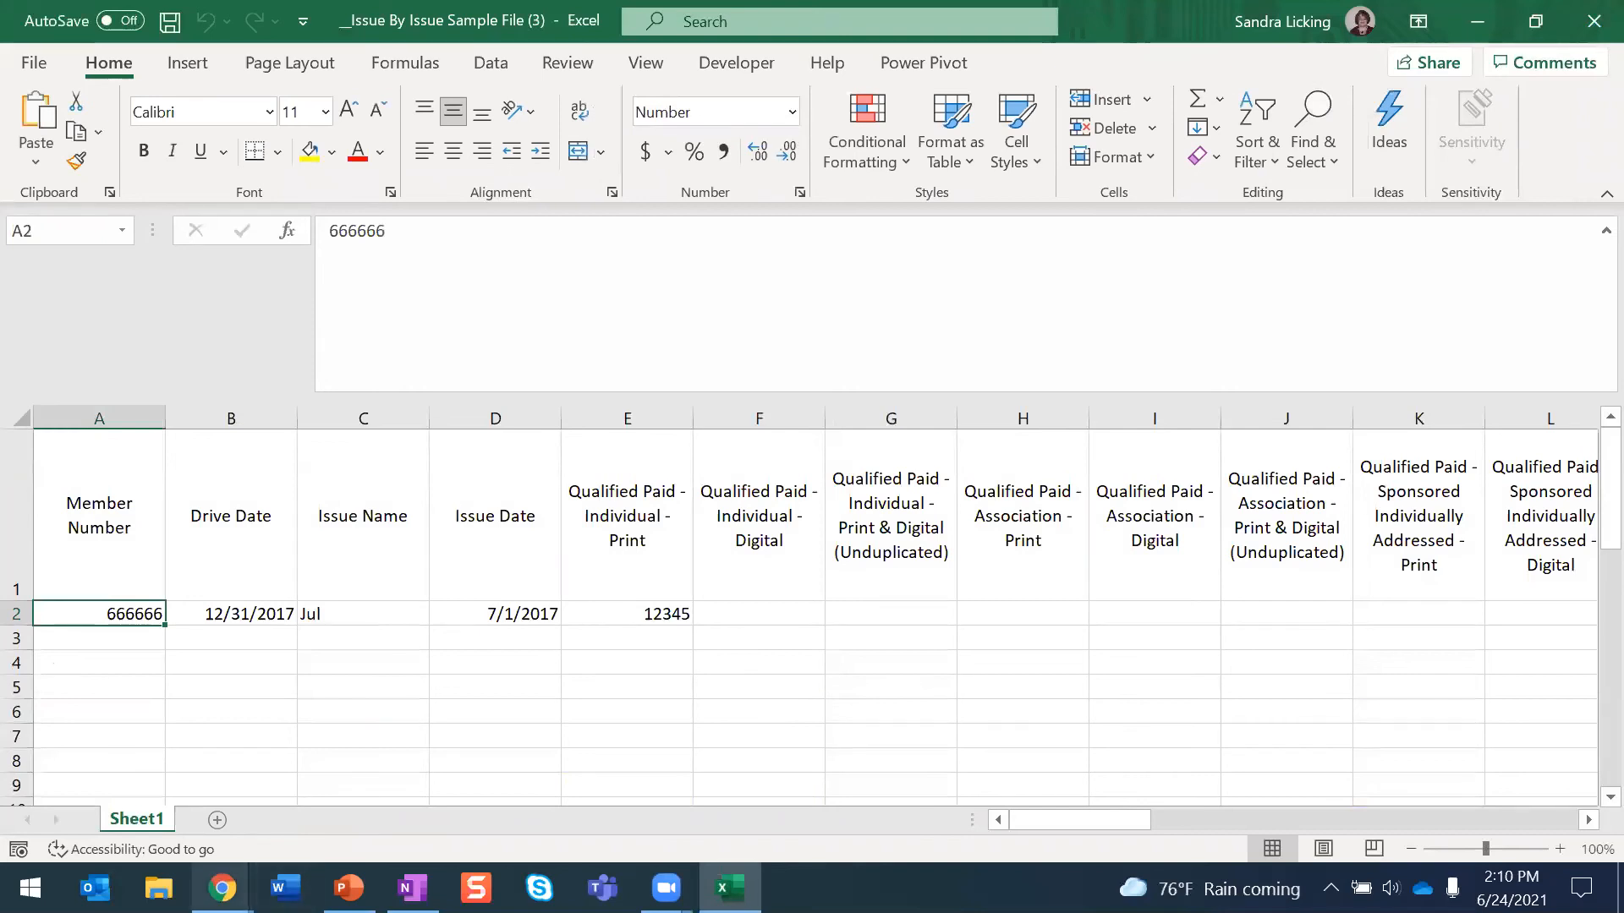
- Switch back to the filing tool in Chrome, download the Business and Occupational template again, and open it in Excel
{"action": "mouse_move", "coordinate": [222, 888]}
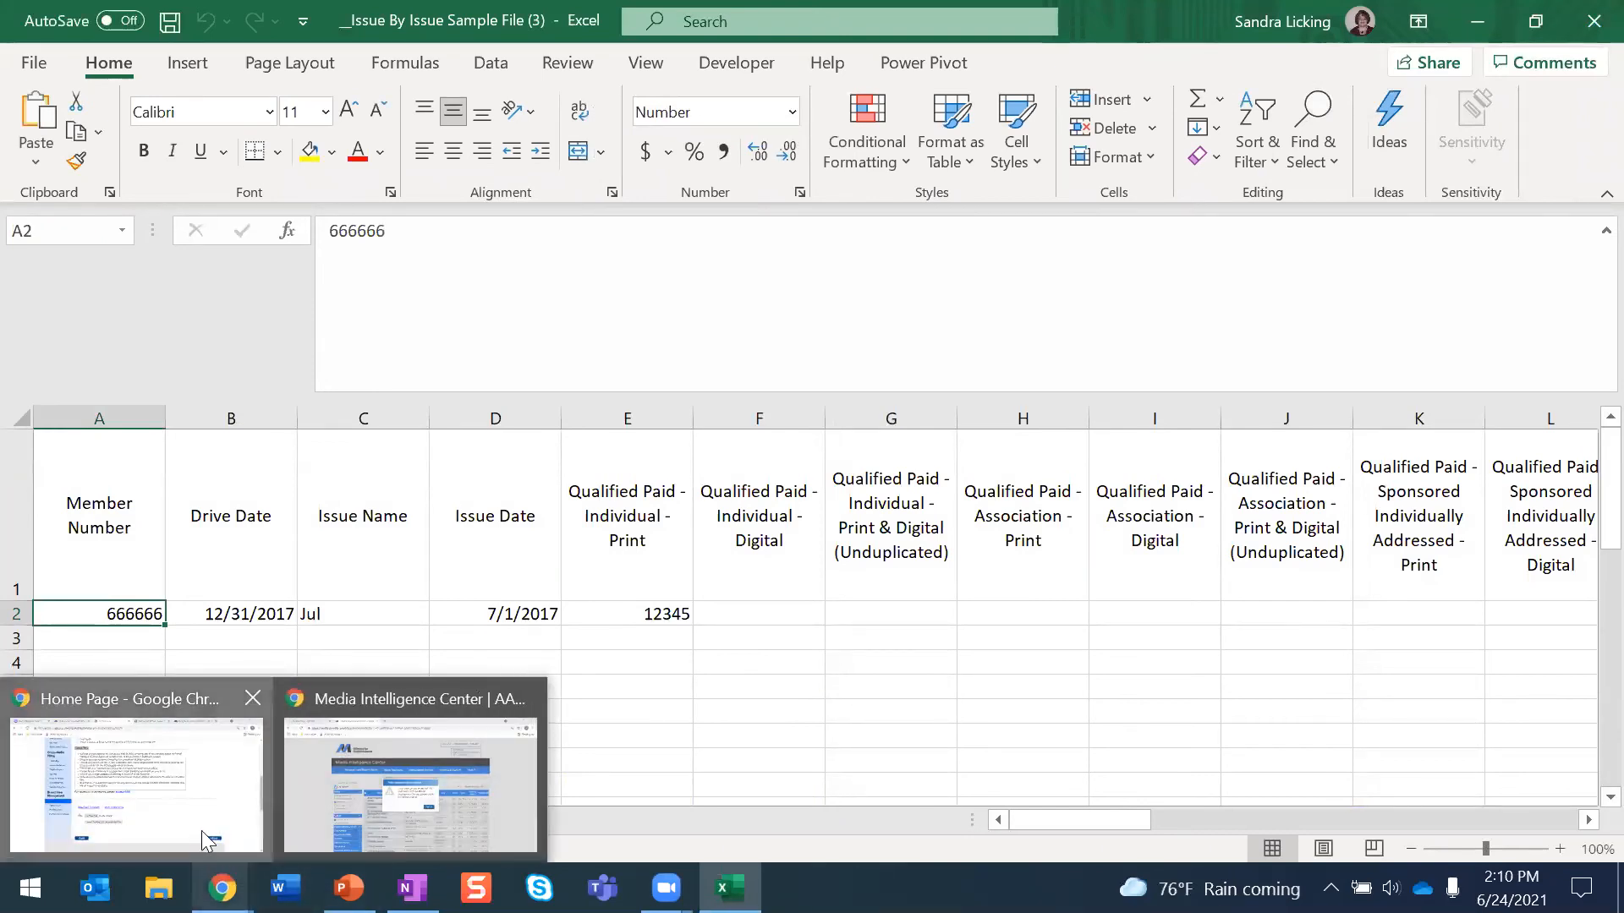
{"action": "left_click", "coordinate": [201, 831]}
{"action": "scroll", "coordinate": [926, 516], "scroll_direction": "up", "scroll_amount": 2}
{"action": "scroll", "coordinate": [928, 519], "scroll_direction": "down", "scroll_amount": 2}
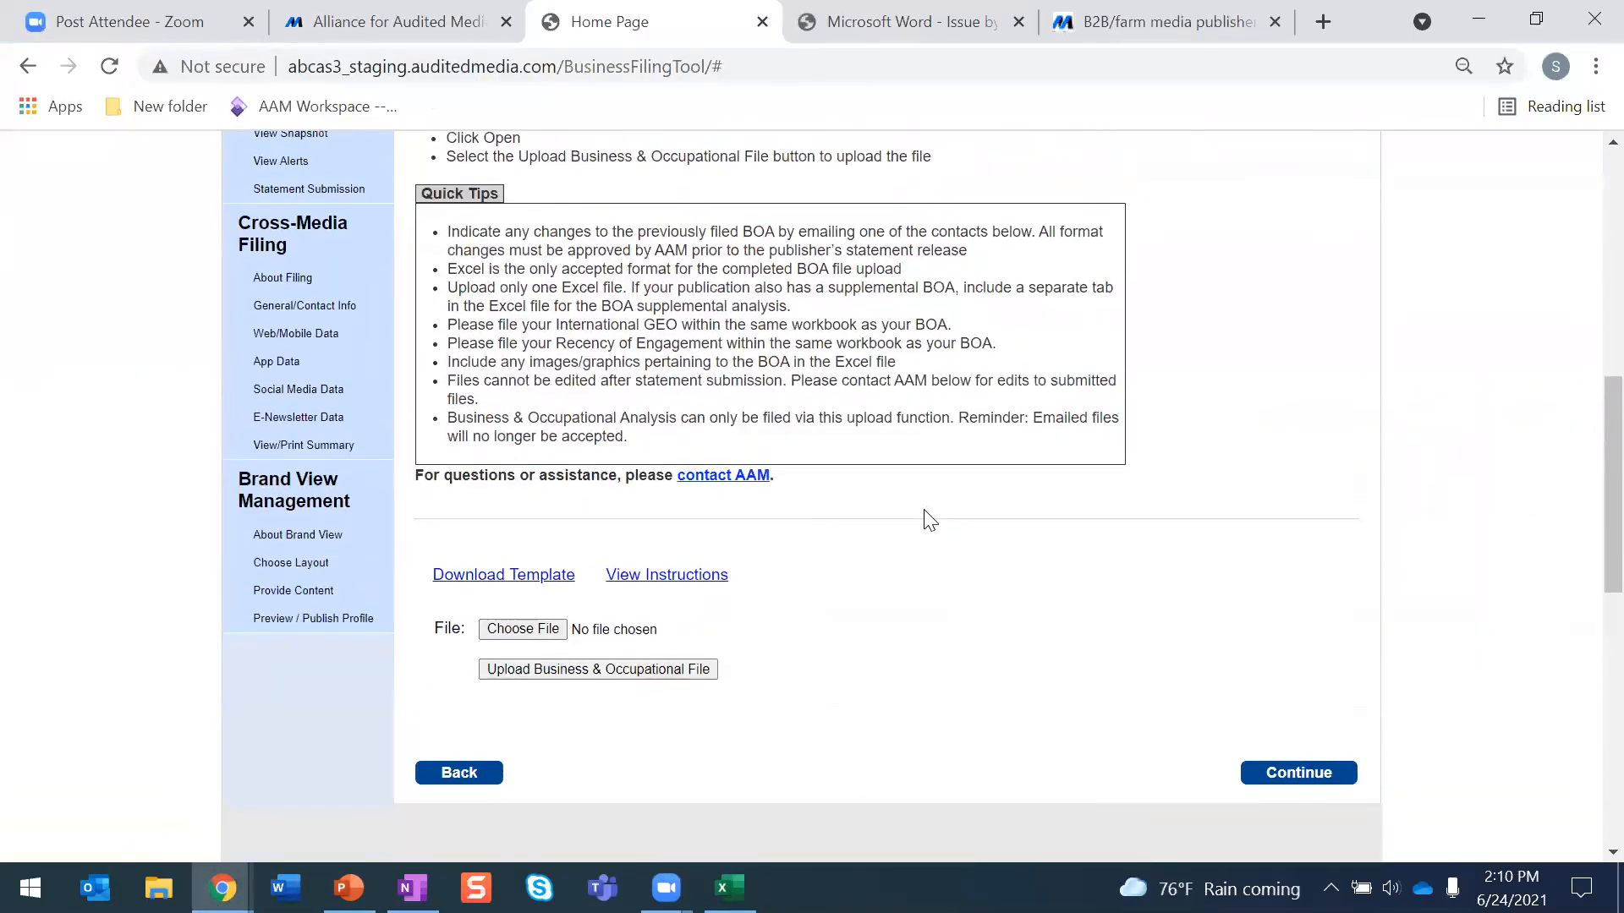
{"action": "scroll", "coordinate": [931, 520], "scroll_direction": "down", "scroll_amount": 2}
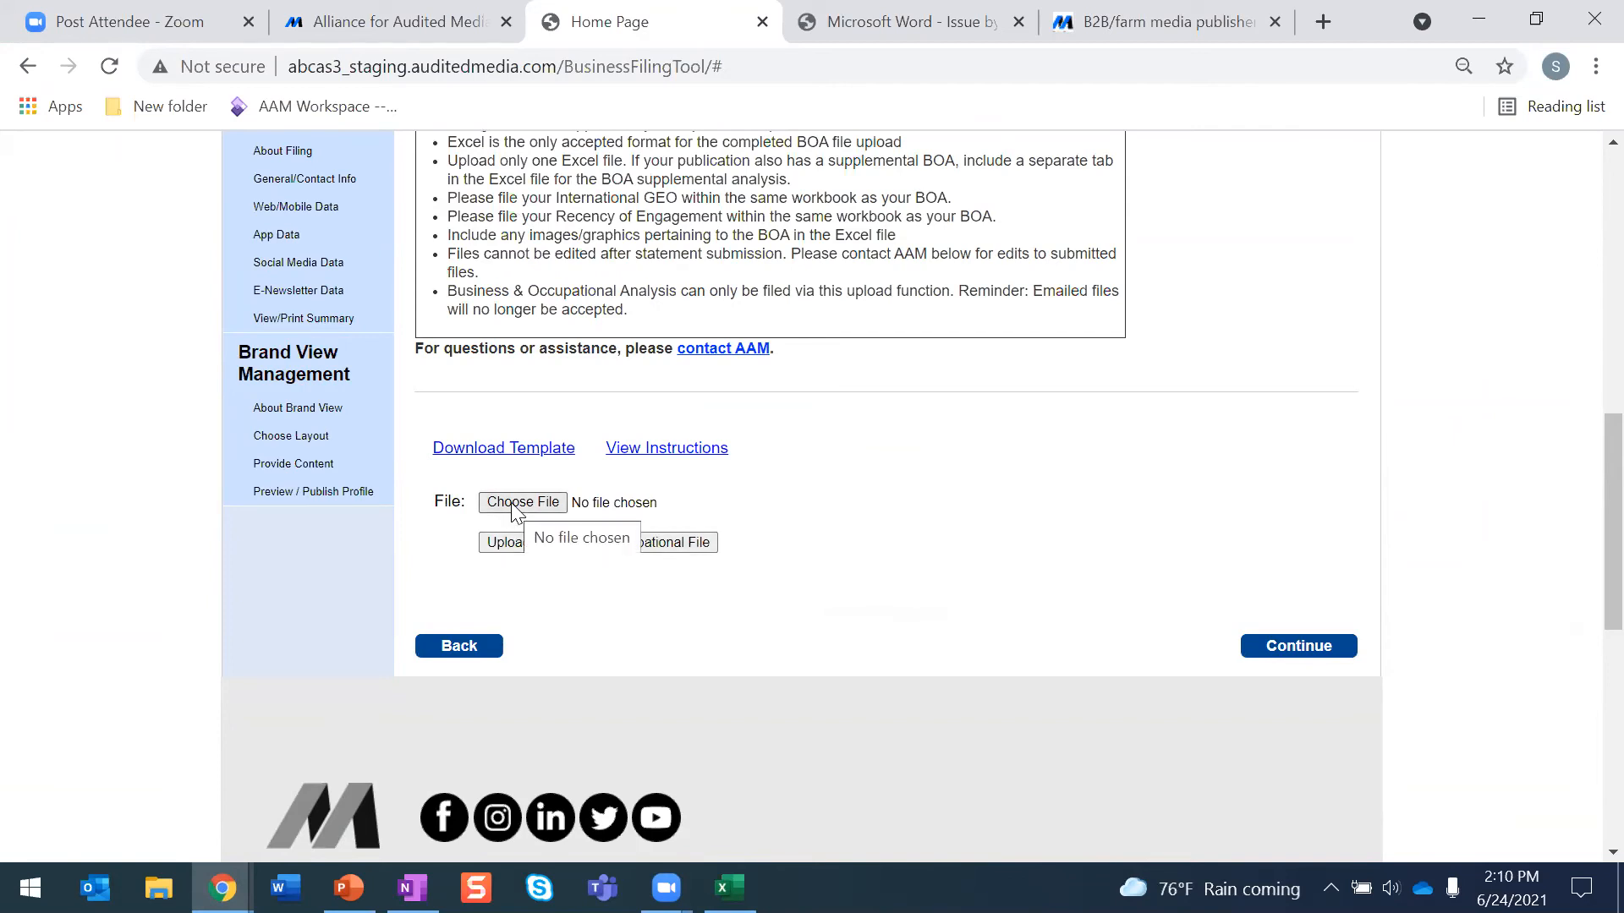
{"action": "left_click", "coordinate": [508, 452]}
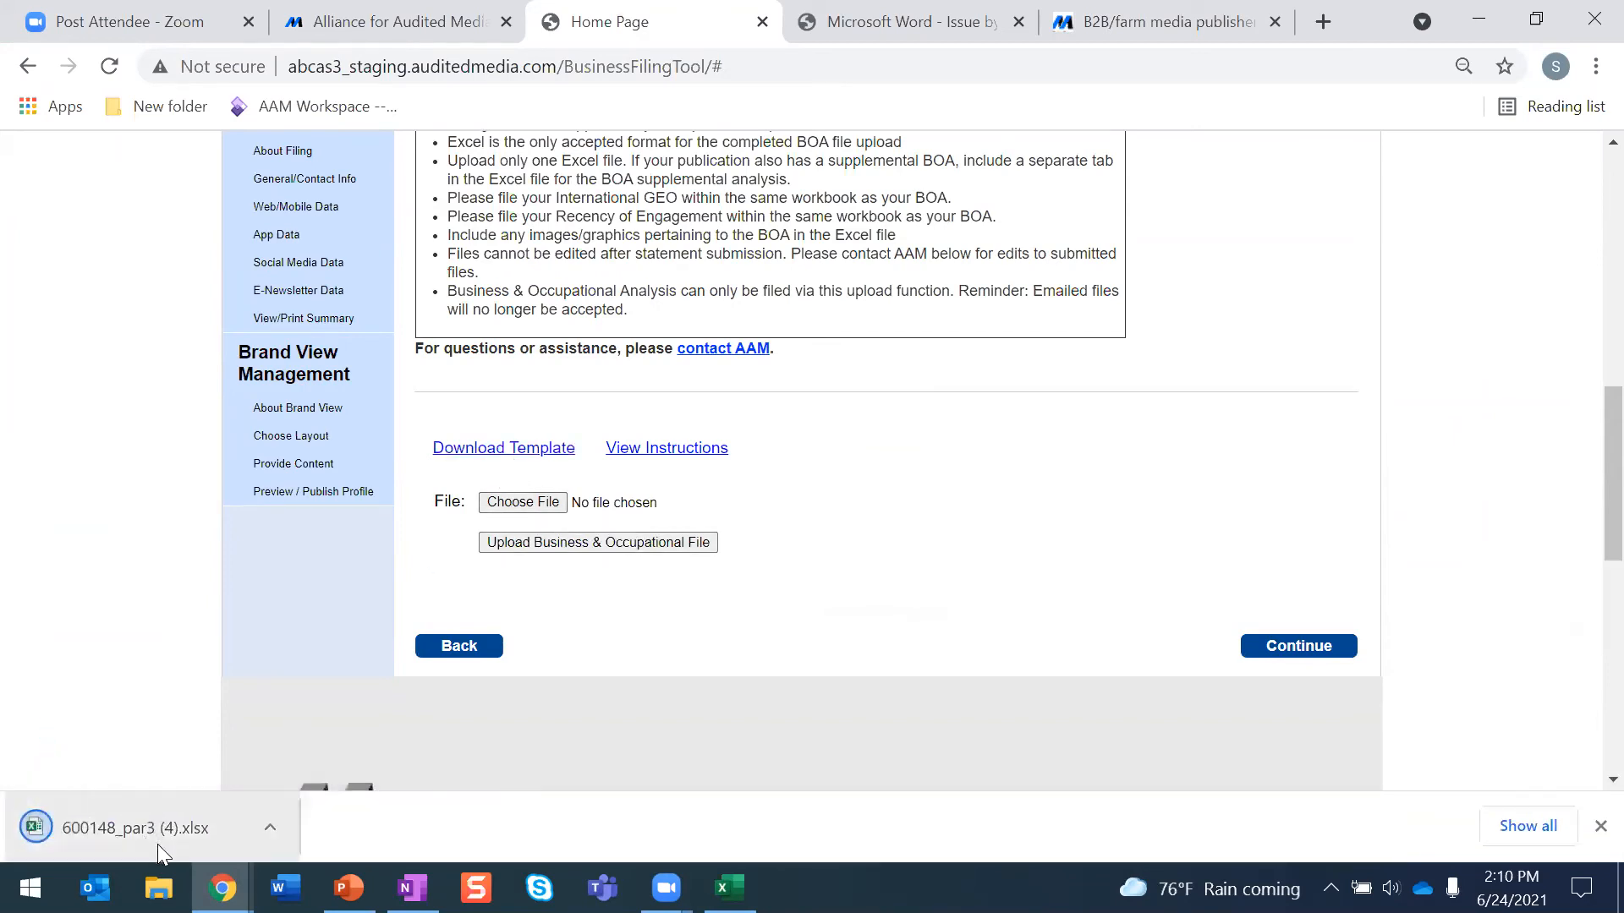
{"action": "left_click", "coordinate": [158, 836]}
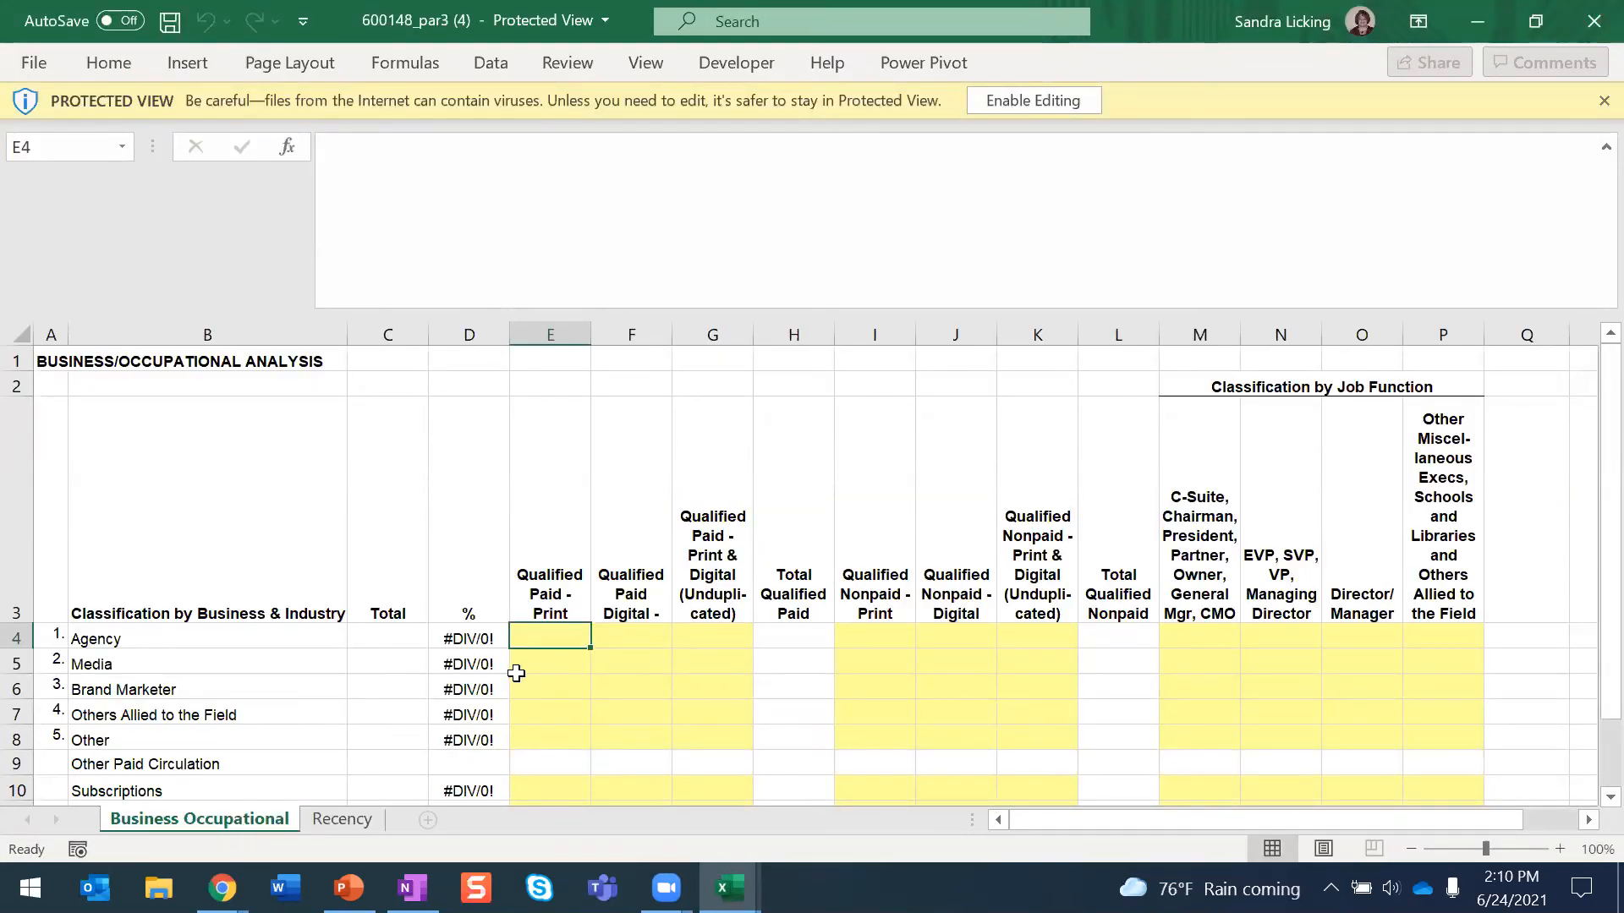
- Review the Recency sheet's source rows, engagement columns and explanatory note
{"action": "left_click", "coordinate": [338, 819]}
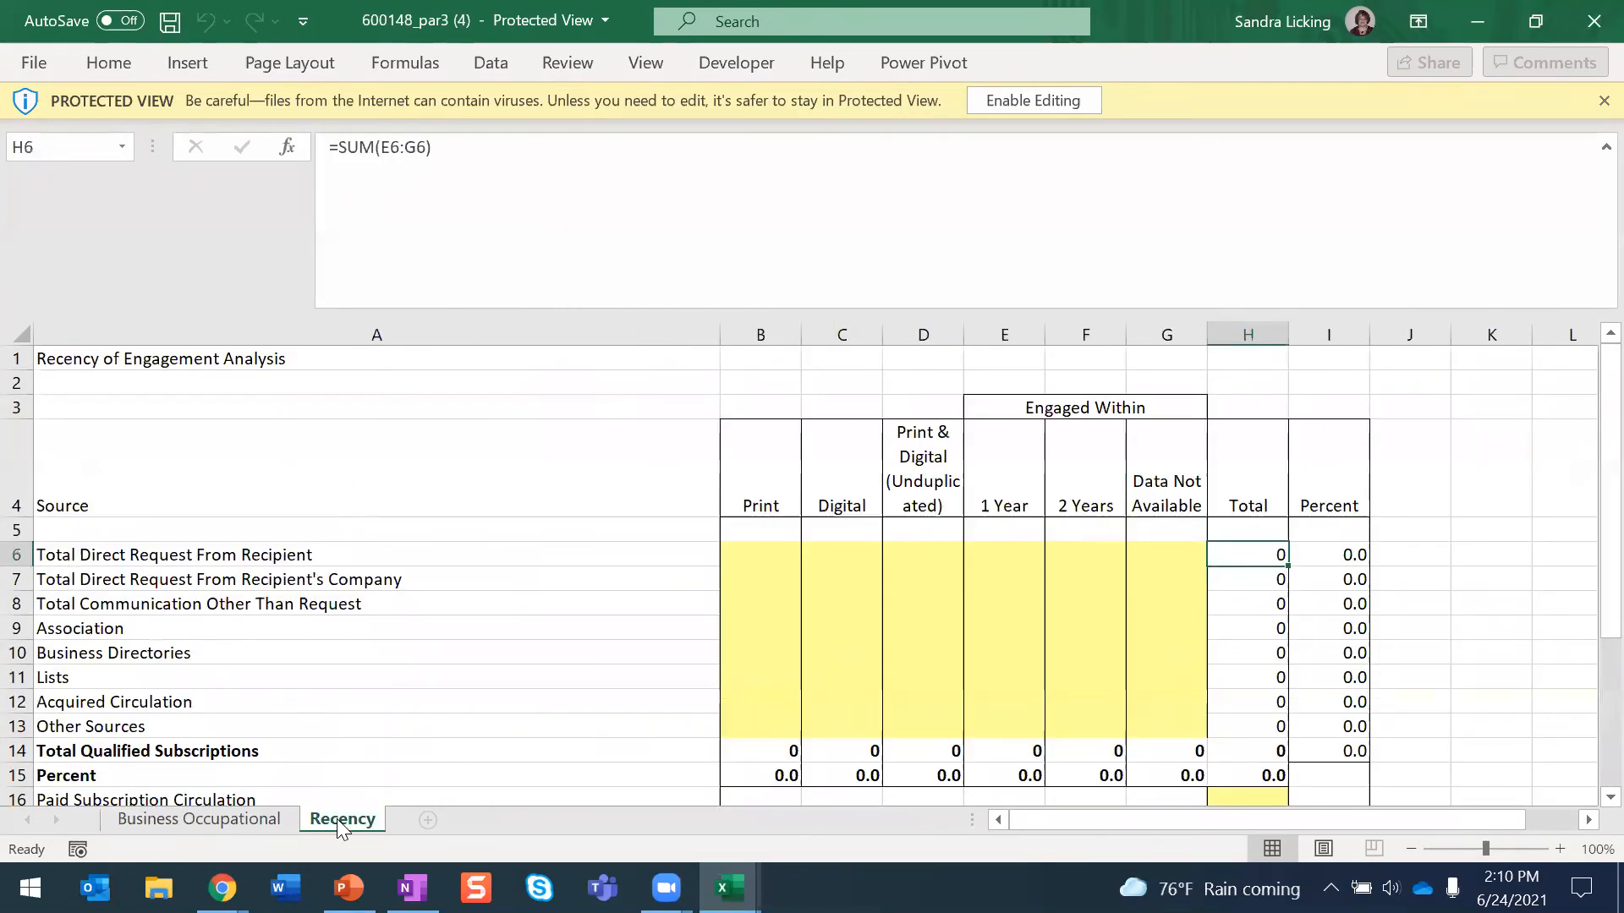
{"action": "scroll", "coordinate": [511, 560], "scroll_direction": "down", "scroll_amount": 1}
{"action": "scroll", "coordinate": [511, 560], "scroll_direction": "down", "scroll_amount": 3}
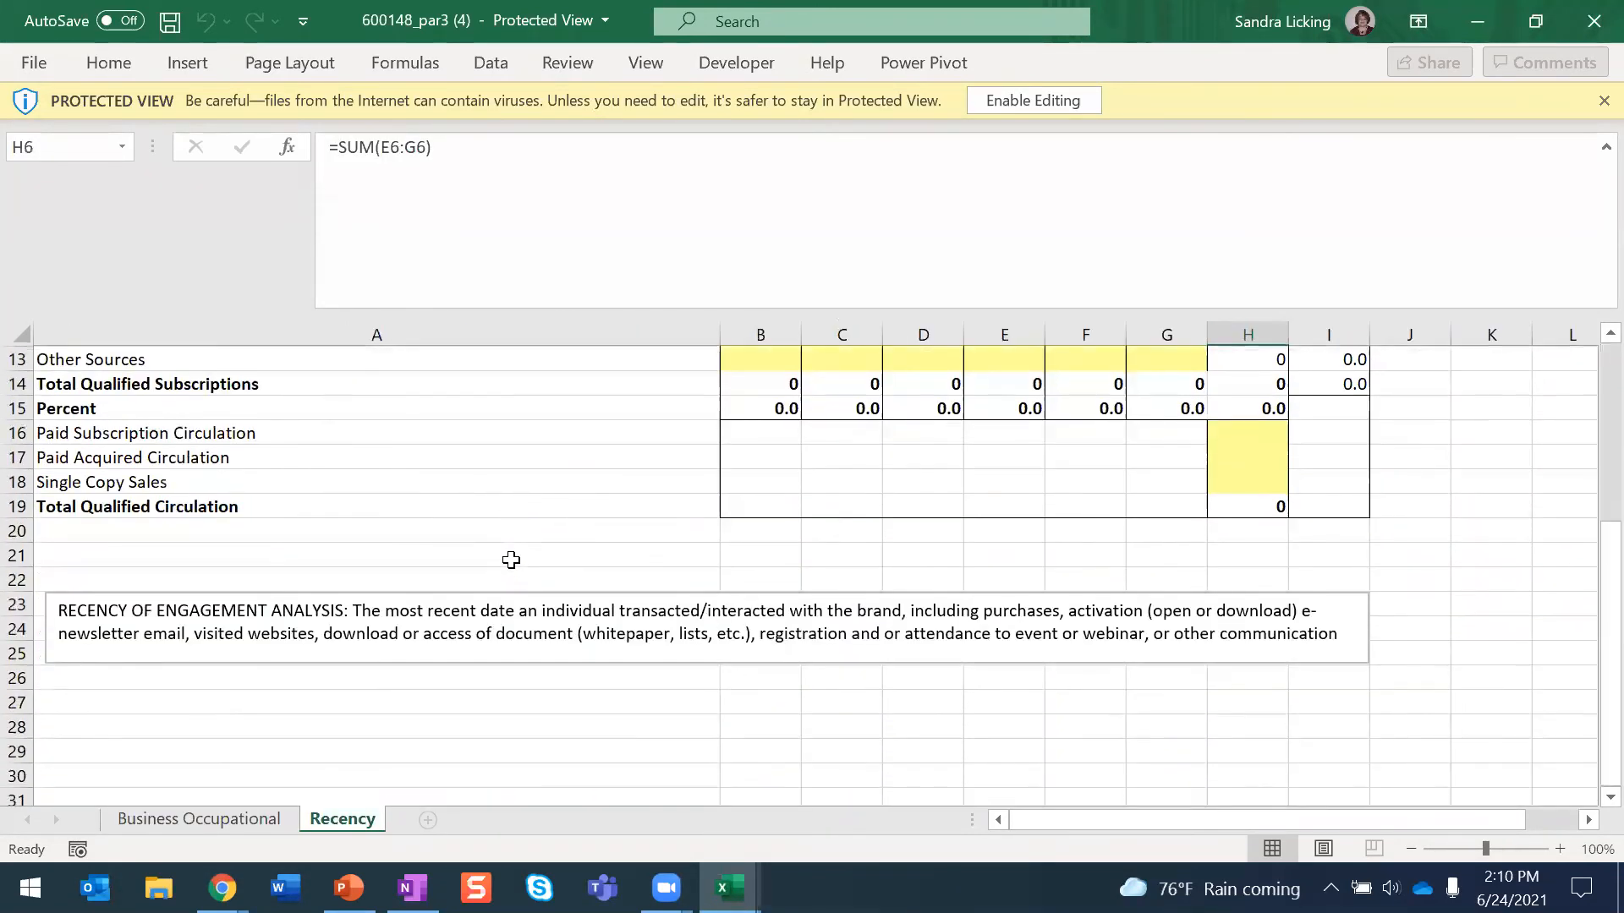
{"action": "scroll", "coordinate": [511, 560], "scroll_direction": "up", "scroll_amount": 4}
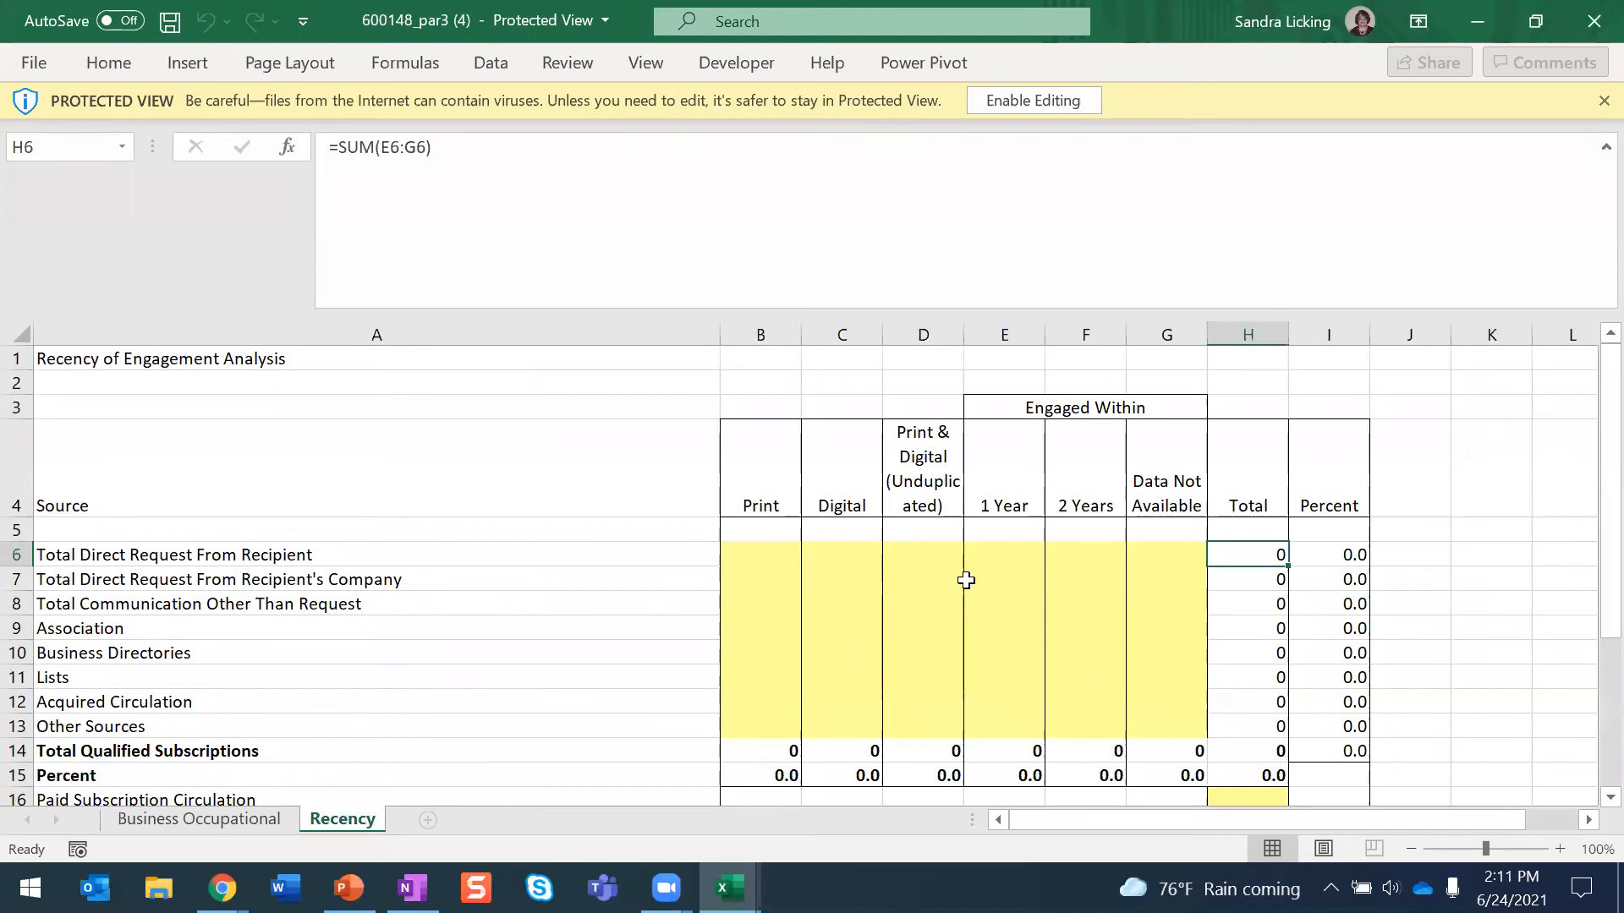
- Switch back to the filing tool in Chrome, open the Age of Source Data section and review its source table
{"action": "left_click_drag", "start_coordinate": [776, 545], "coordinate": [788, 602]}
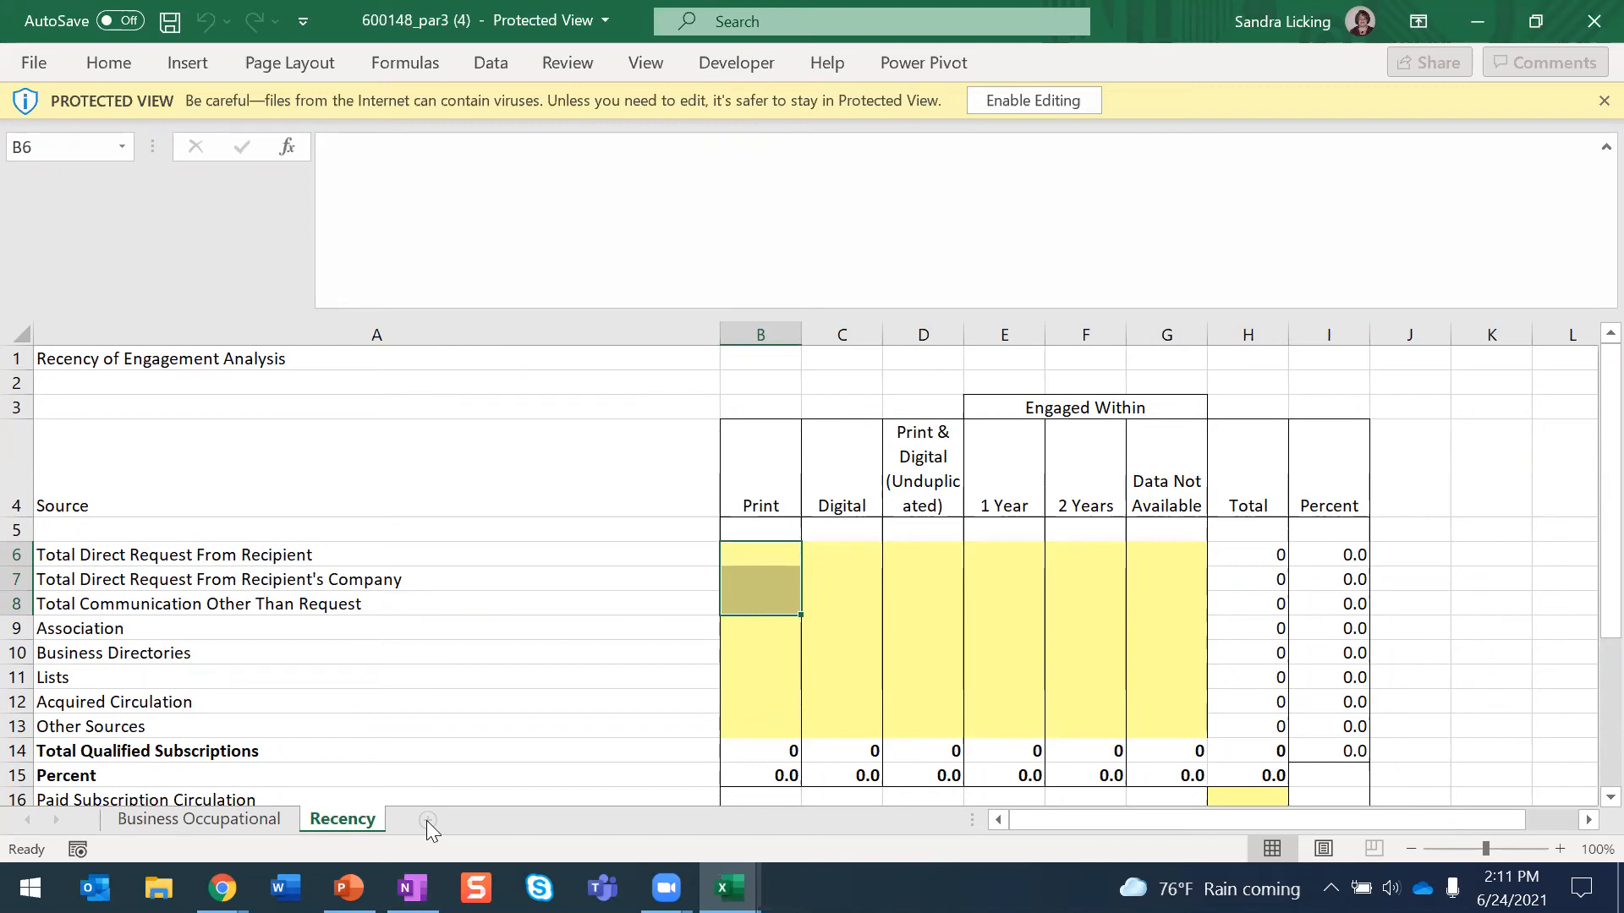
{"action": "left_click", "coordinate": [222, 887]}
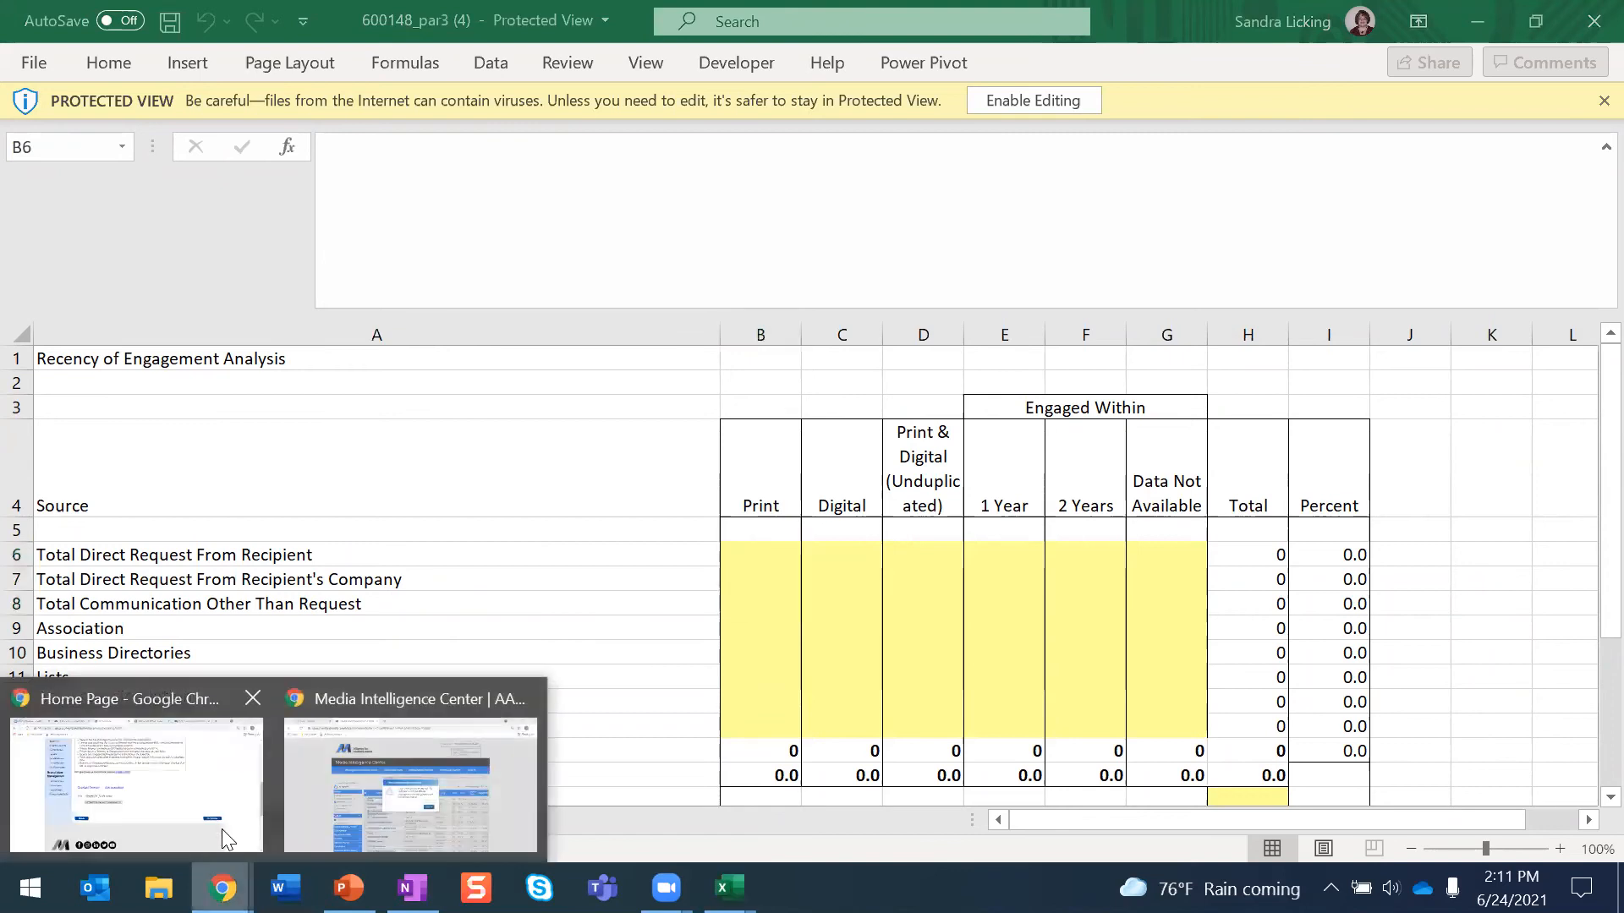
{"action": "left_click", "coordinate": [224, 840]}
{"action": "scroll", "coordinate": [507, 587], "scroll_direction": "up", "scroll_amount": 6}
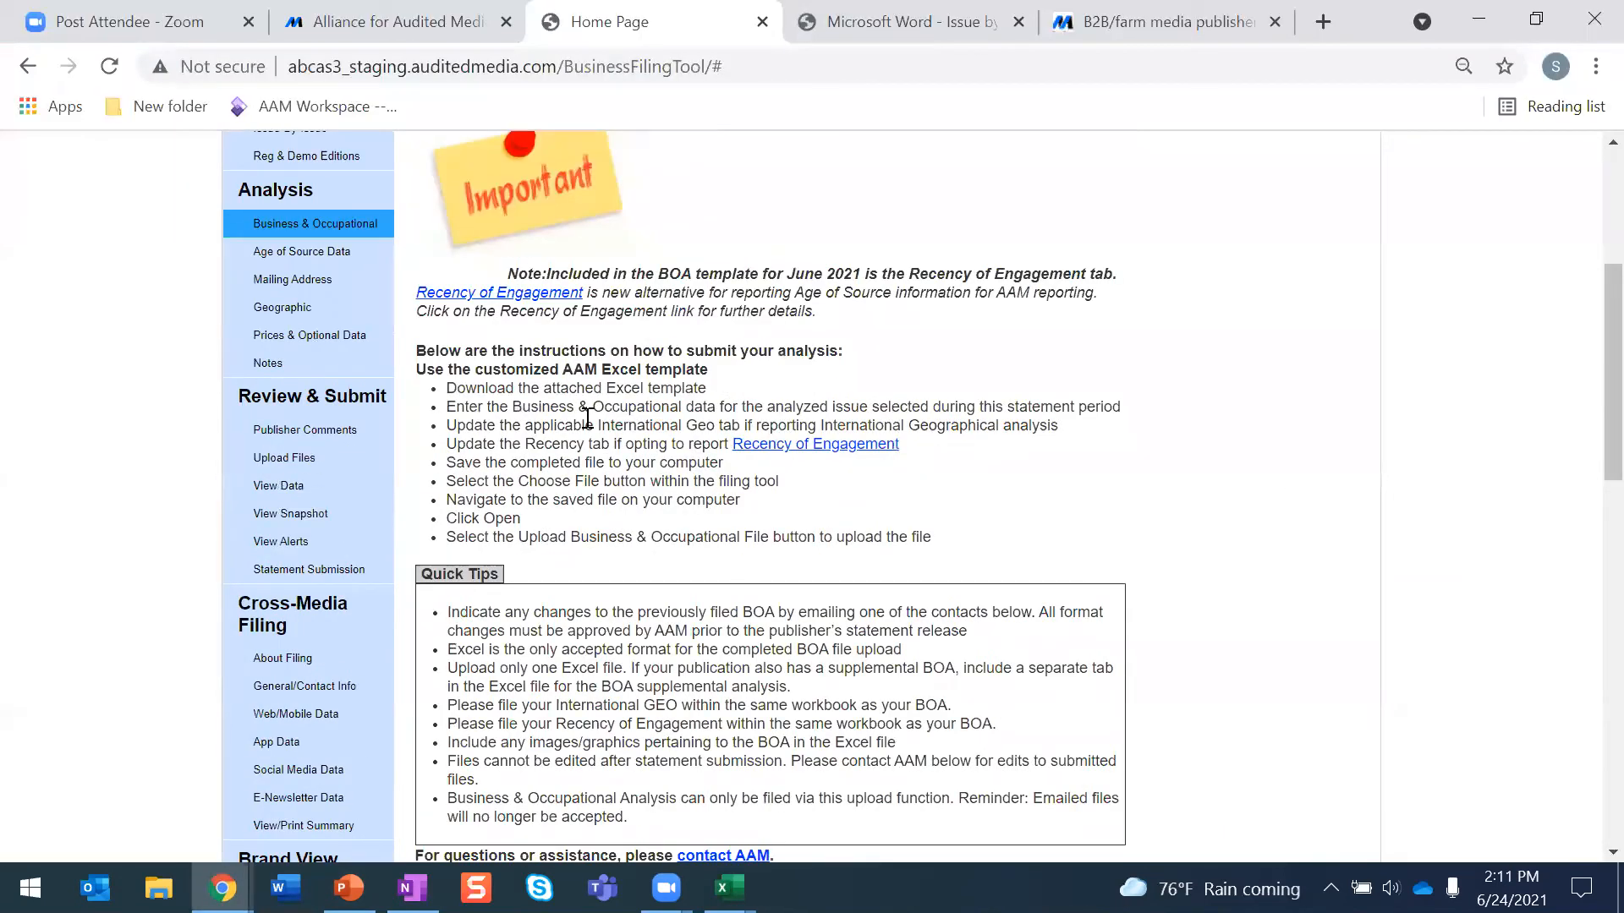
{"action": "scroll", "coordinate": [588, 418], "scroll_direction": "up", "scroll_amount": 3}
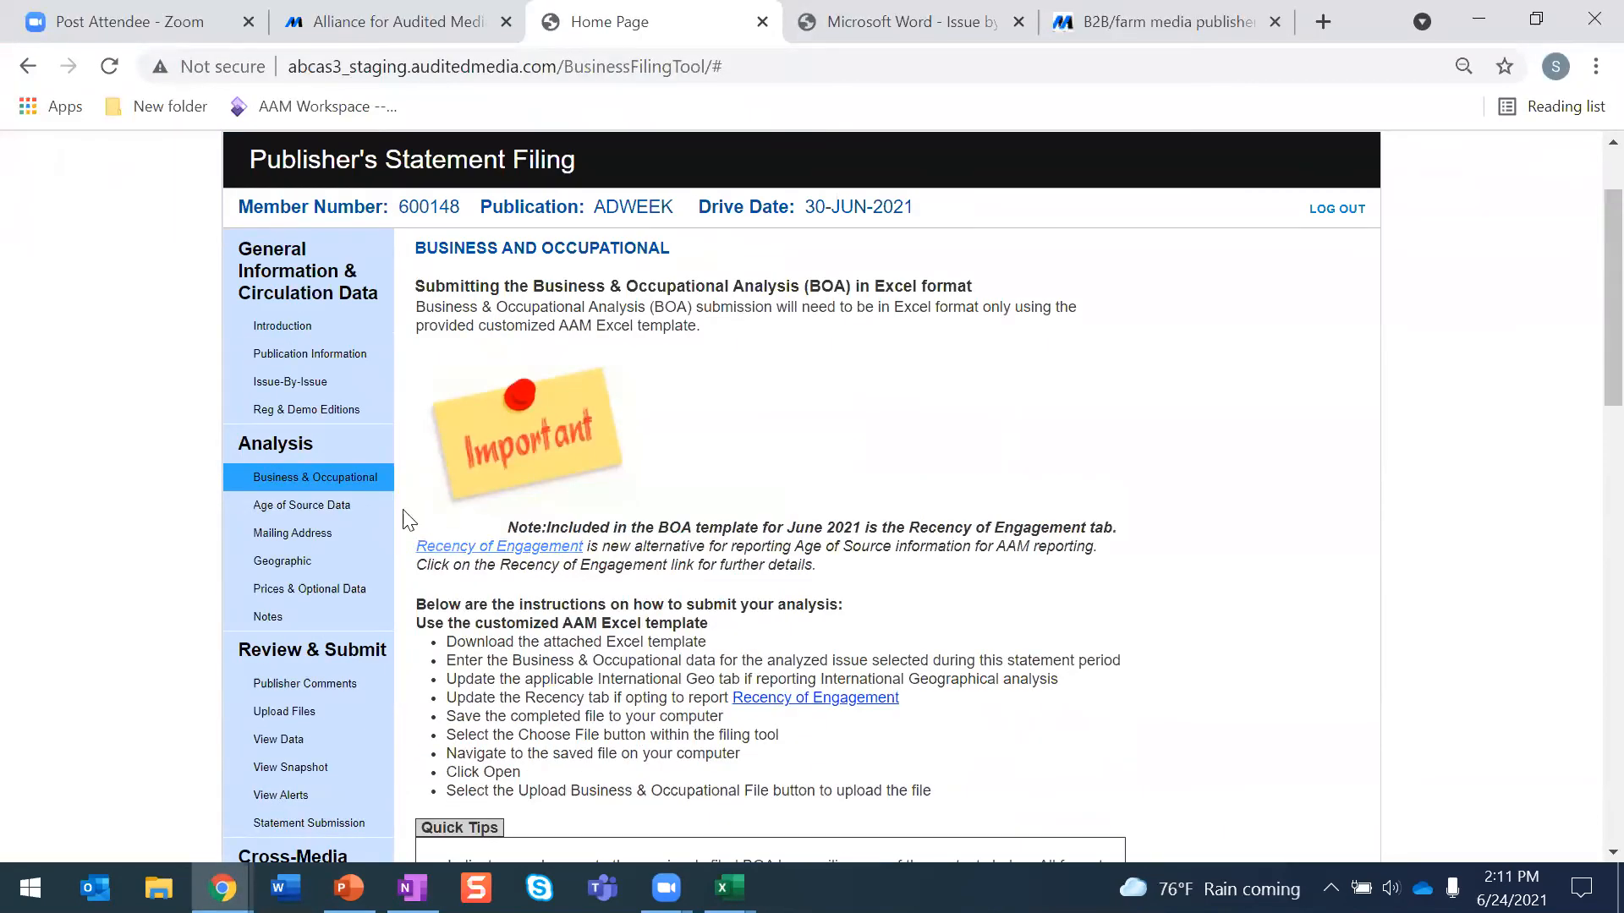
{"action": "left_click", "coordinate": [340, 511]}
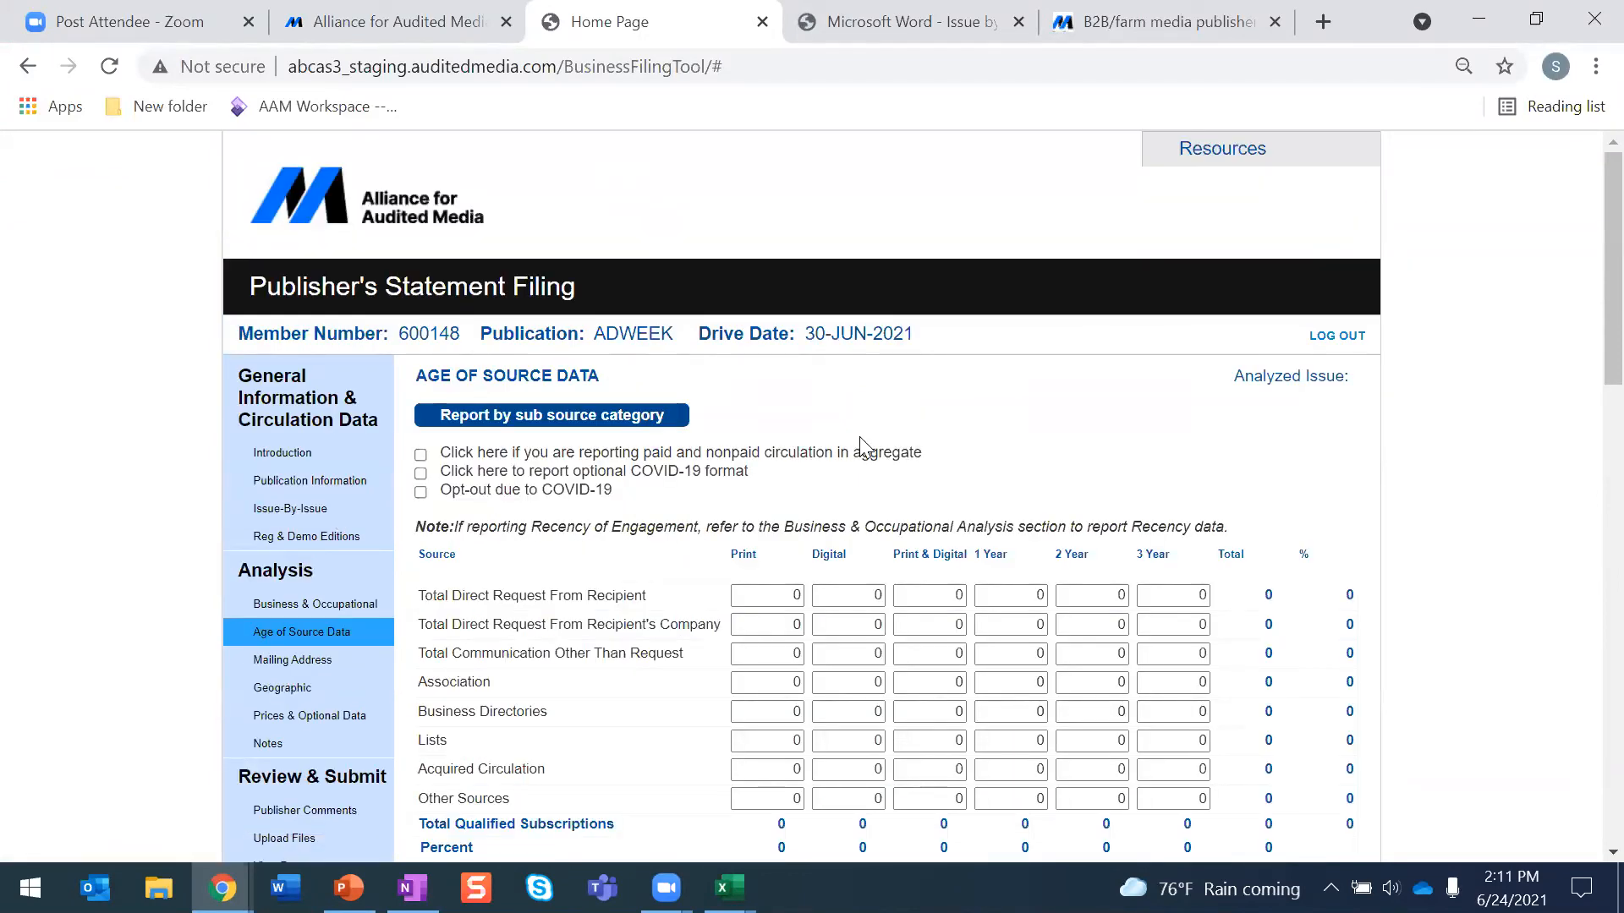
{"action": "scroll", "coordinate": [859, 437], "scroll_direction": "down", "scroll_amount": 2}
{"action": "scroll", "coordinate": [861, 444], "scroll_direction": "down", "scroll_amount": 1}
{"action": "scroll", "coordinate": [863, 446], "scroll_direction": "up", "scroll_amount": 1}
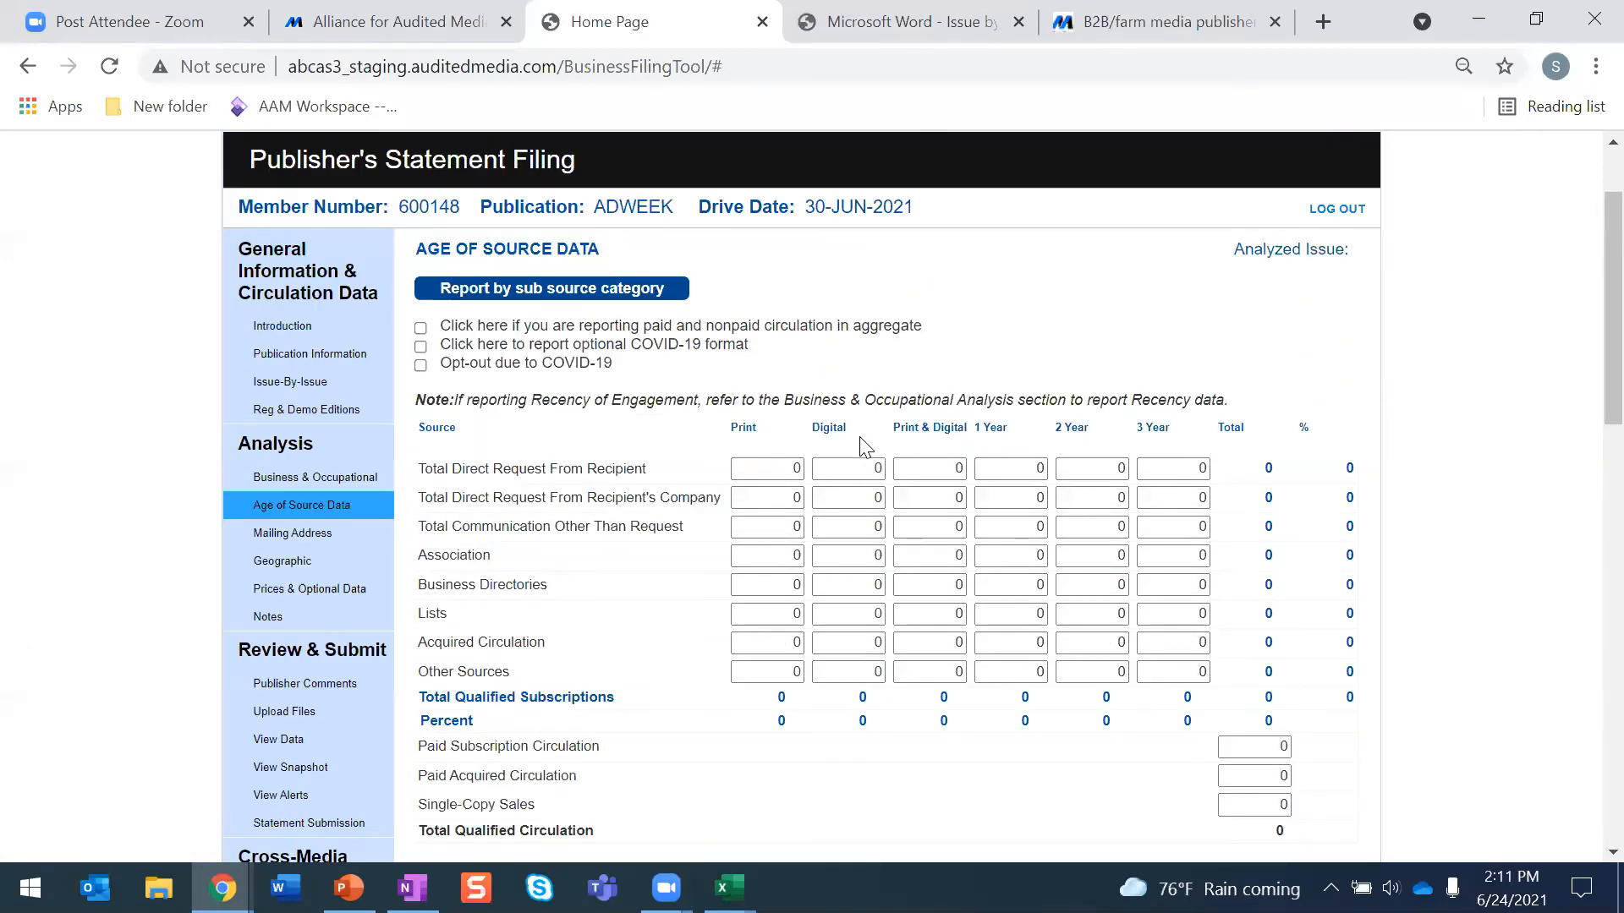
{"action": "scroll", "coordinate": [862, 445], "scroll_direction": "down", "scroll_amount": 2}
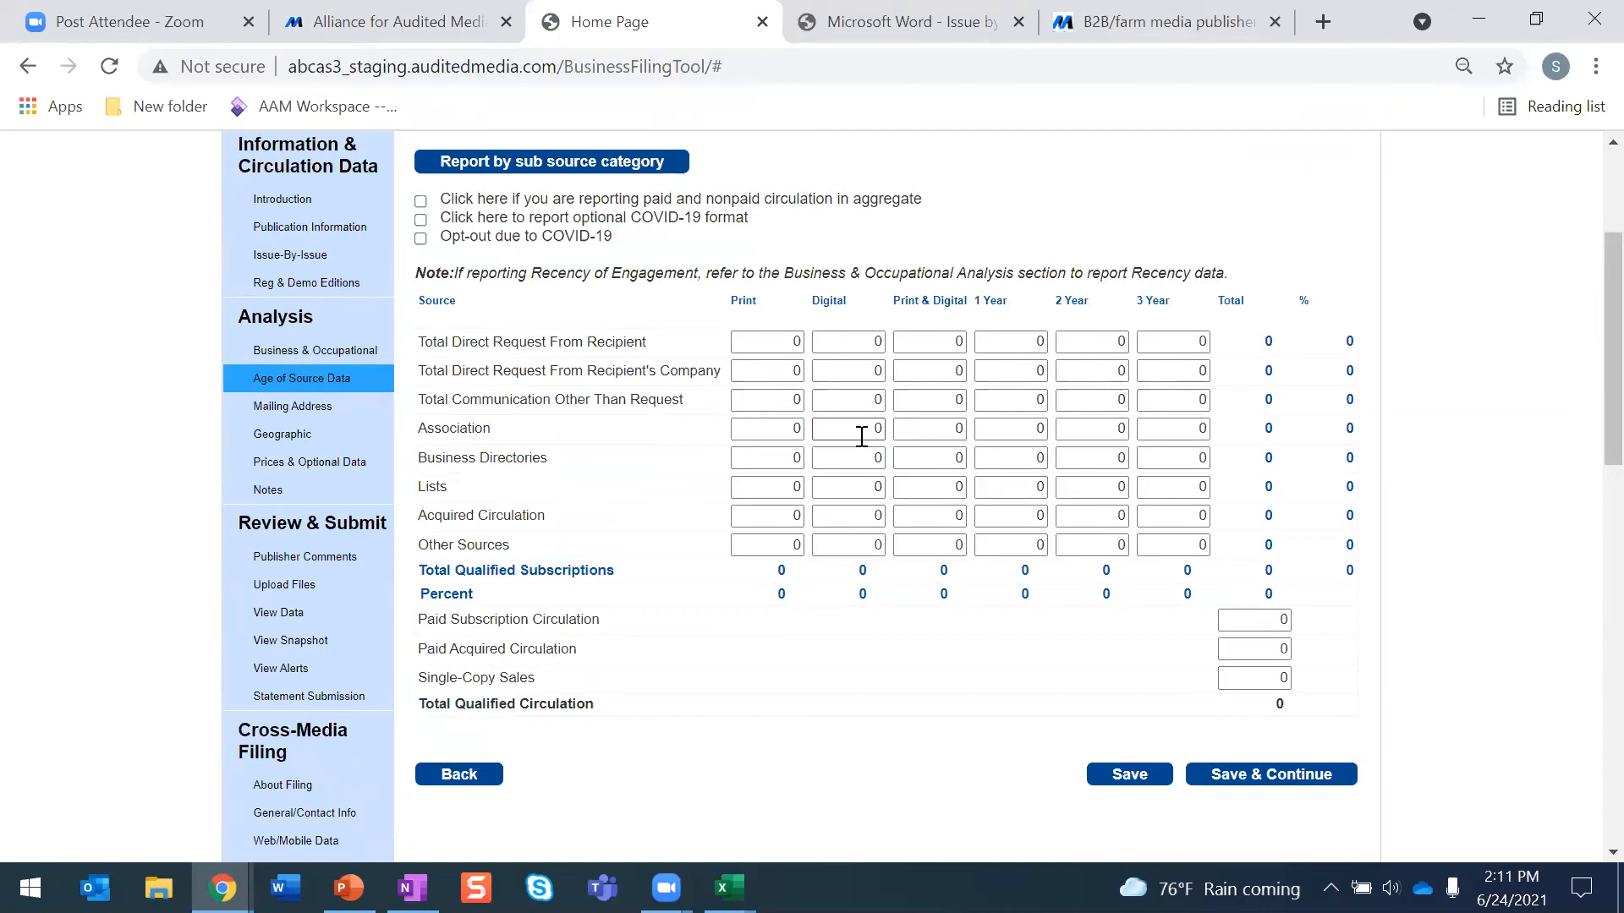
- Try the paid and nonpaid aggregate, optional COVID-19 format and COVID-19 opt-out options for Age of Source Data, clearing each one again
{"action": "left_click", "coordinate": [421, 202]}
{"action": "left_click", "coordinate": [422, 207]}
{"action": "left_click", "coordinate": [420, 222]}
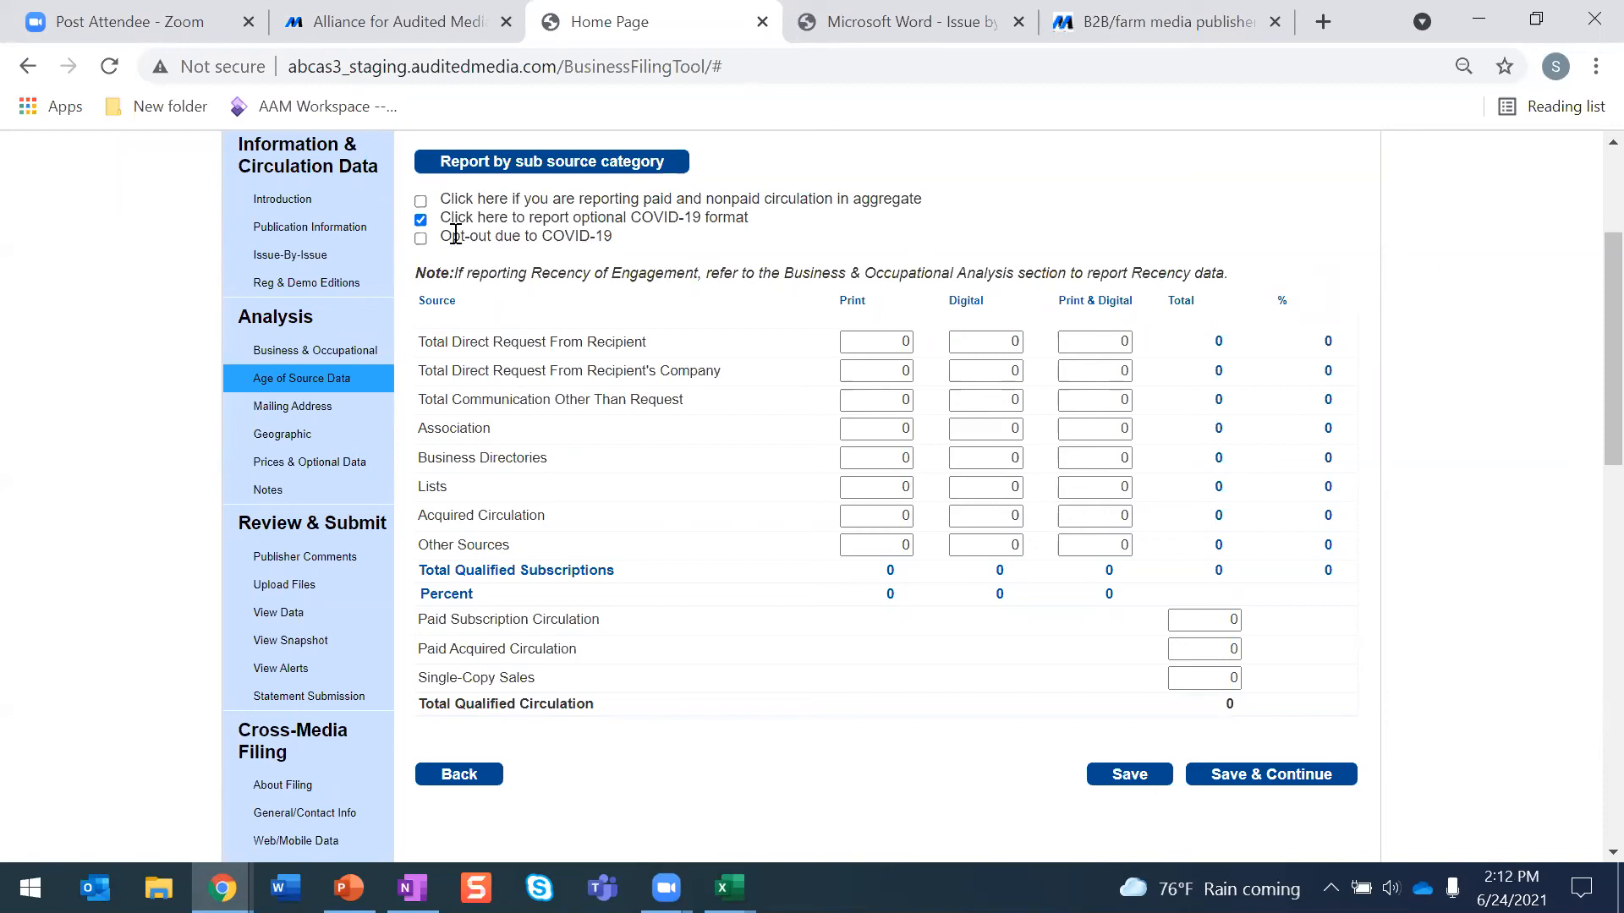
{"action": "left_click", "coordinate": [420, 221]}
{"action": "left_click", "coordinate": [422, 238]}
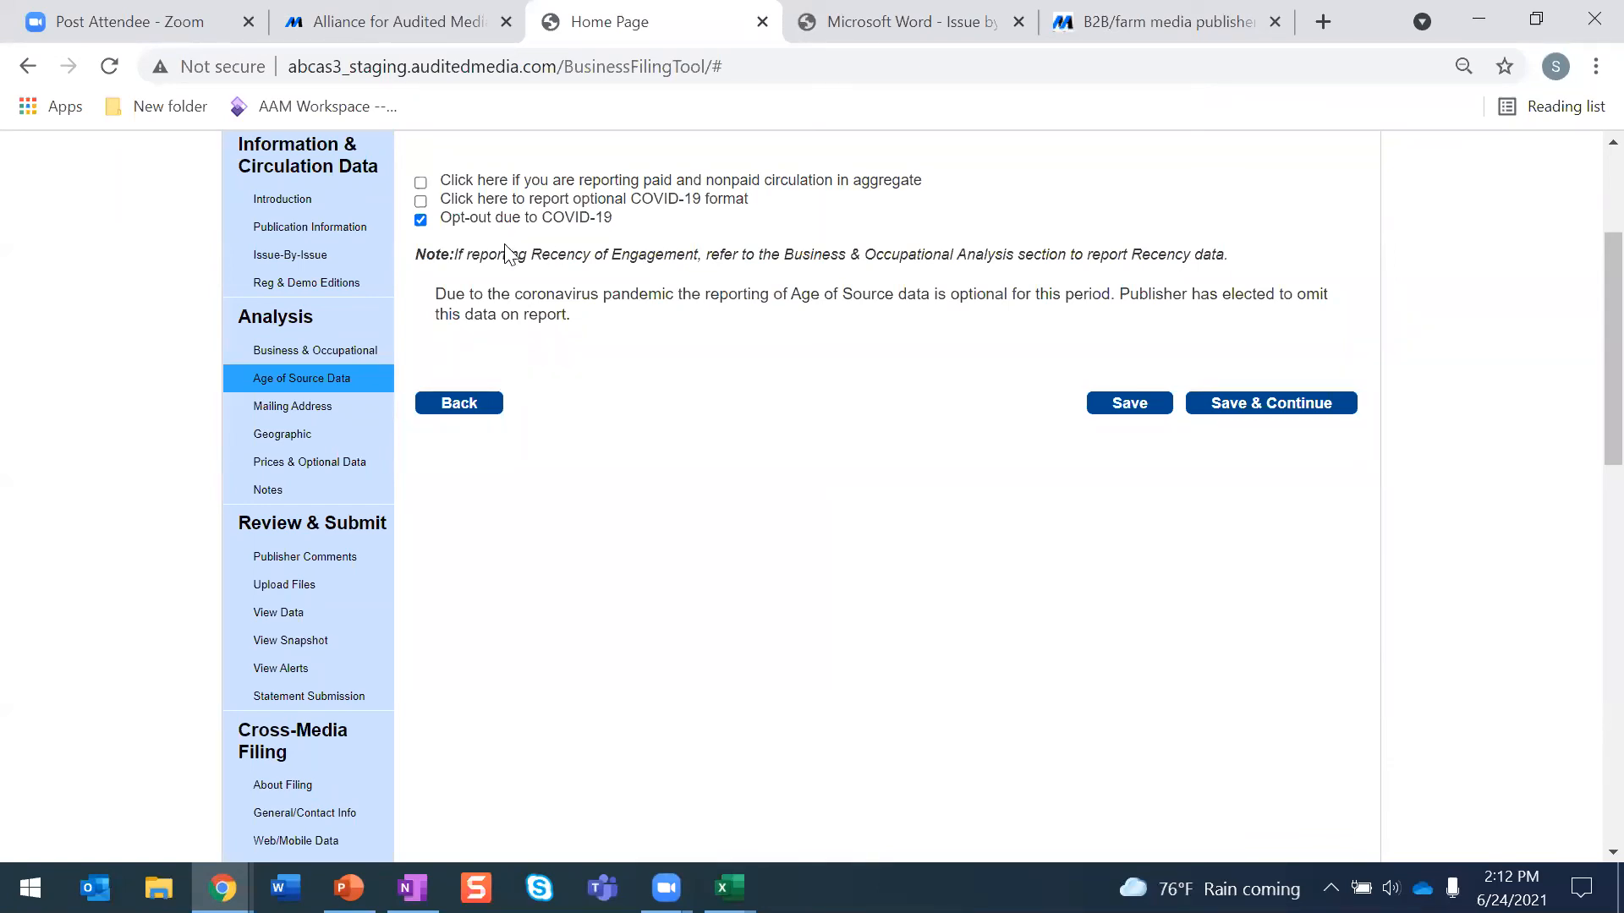
{"action": "scroll", "coordinate": [520, 315], "scroll_direction": "up", "scroll_amount": 2}
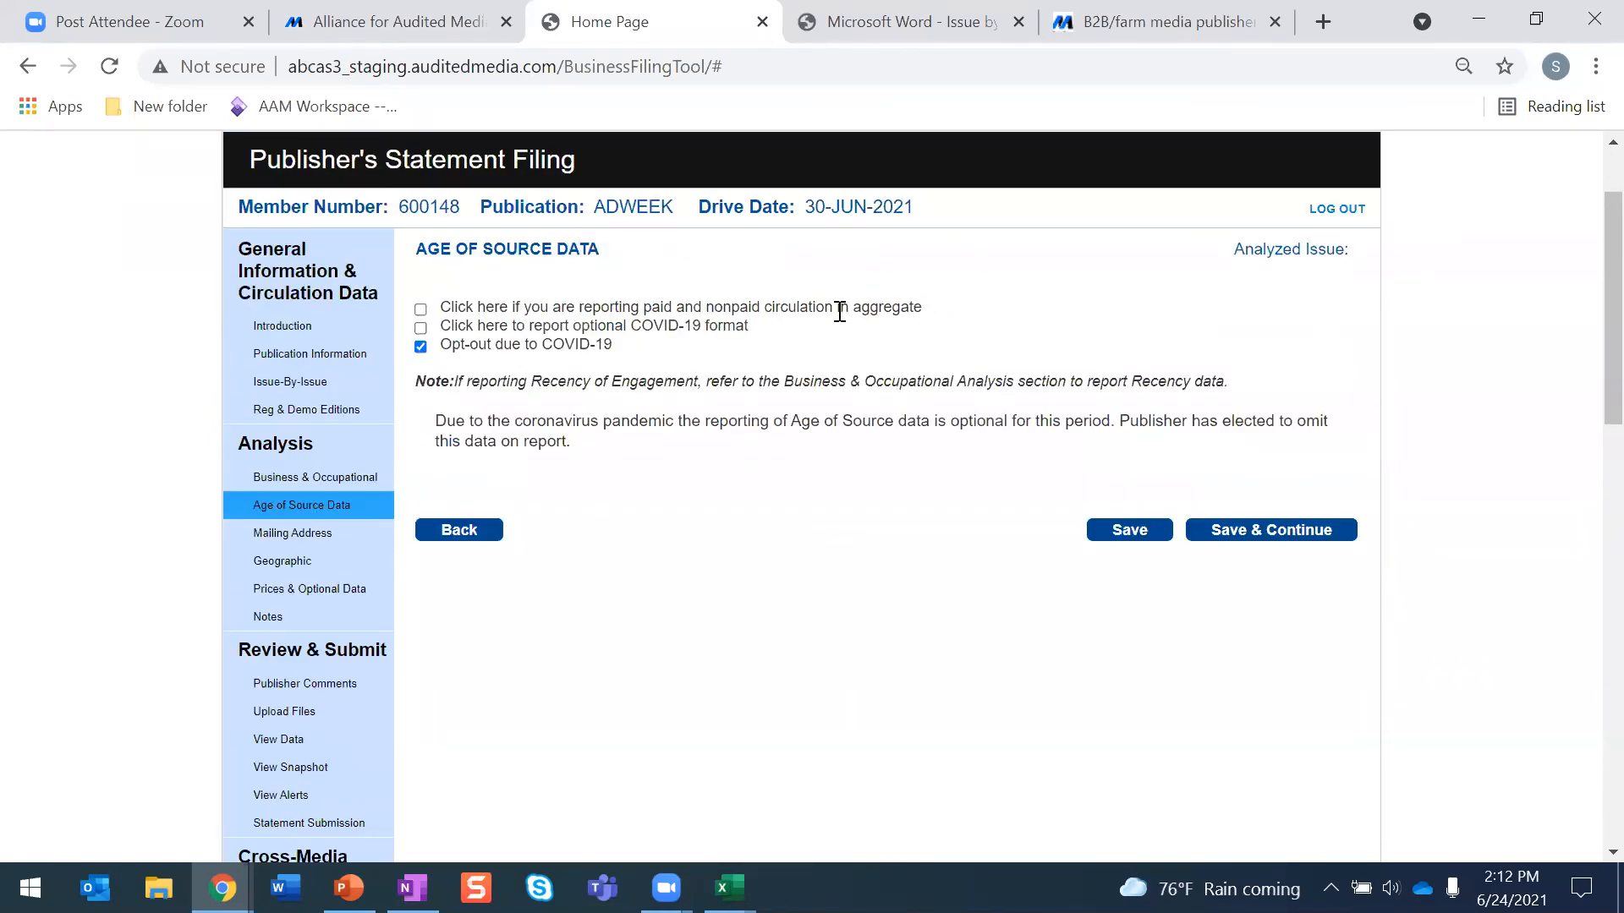
{"action": "left_click", "coordinate": [421, 347]}
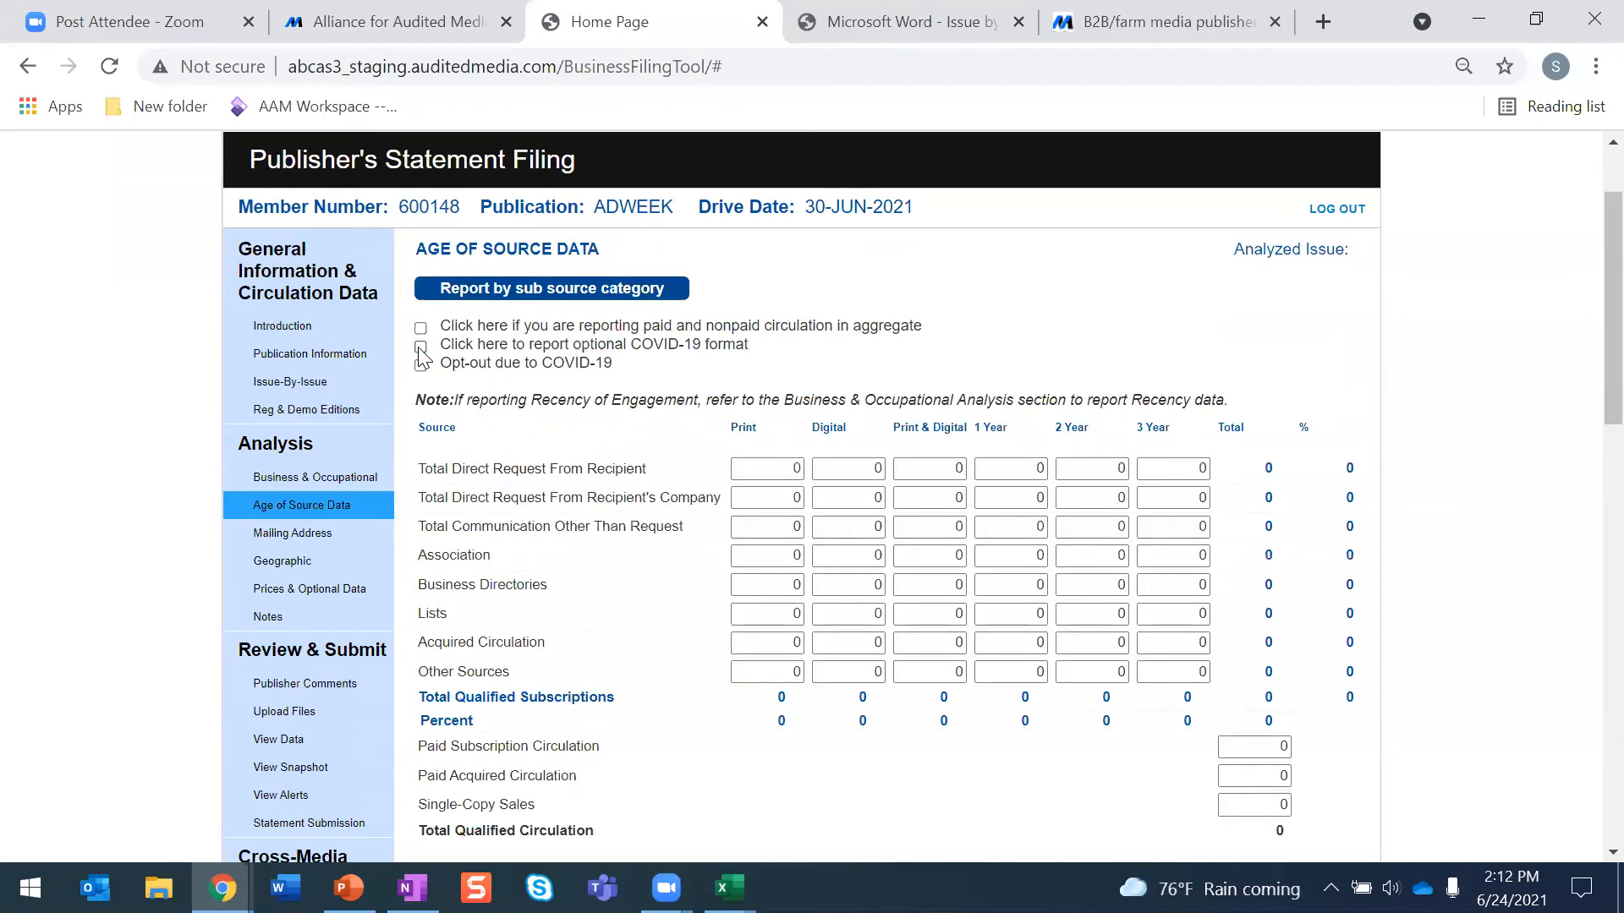
- Open the Mailing Address section and mark its optional paragraph as not reported
{"action": "scroll", "coordinate": [816, 362], "scroll_direction": "down", "scroll_amount": 2}
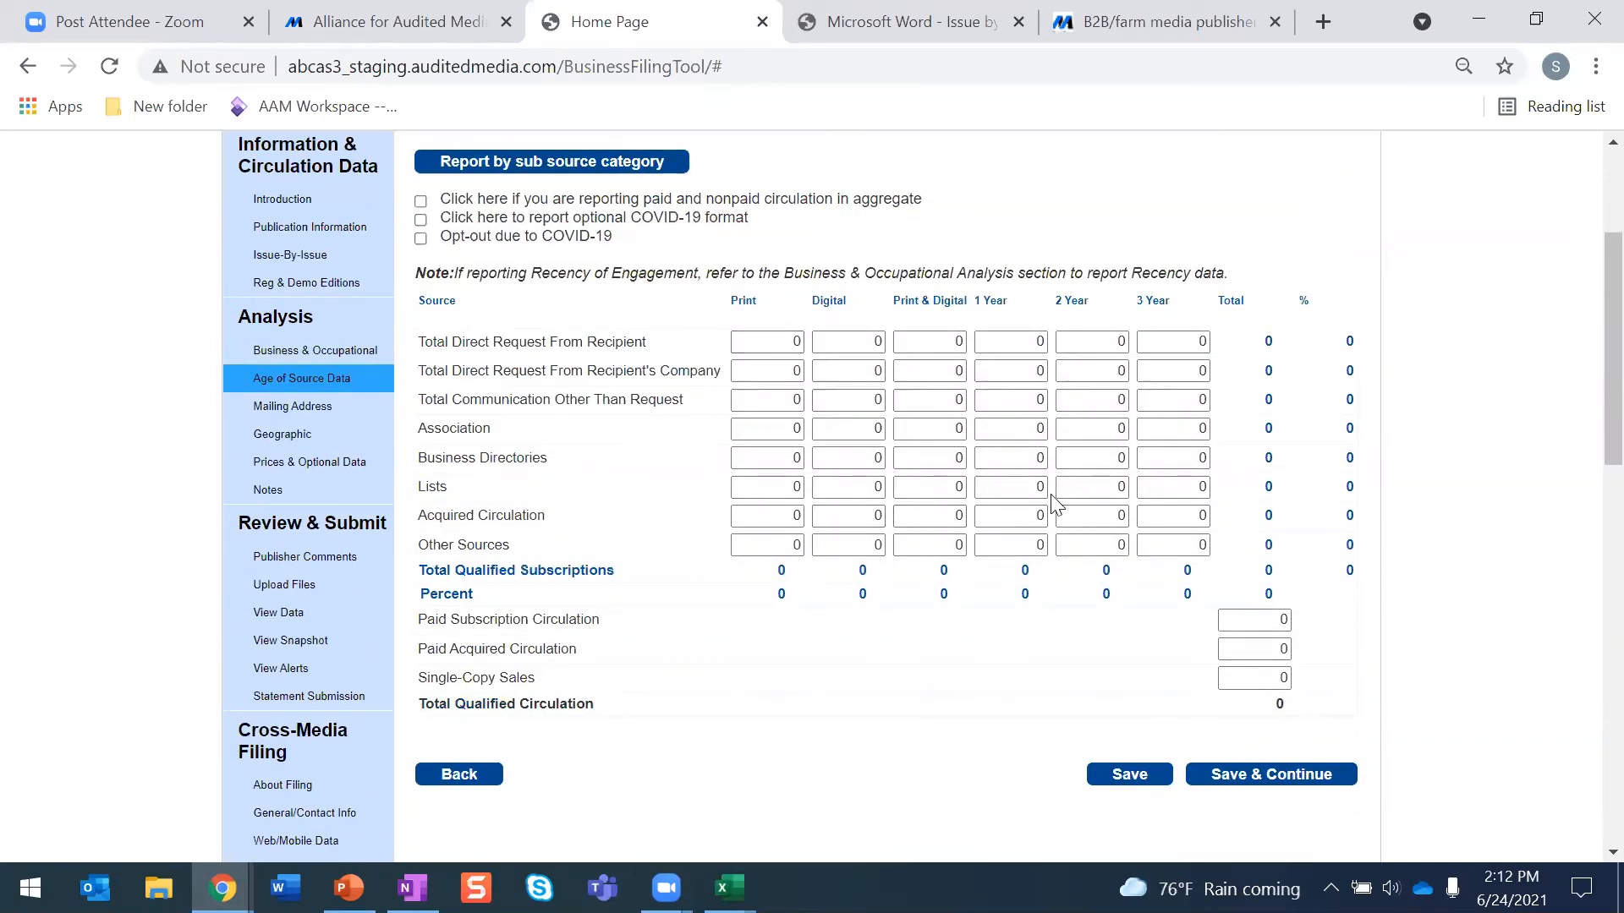
{"action": "scroll", "coordinate": [1194, 592], "scroll_direction": "down", "scroll_amount": 4}
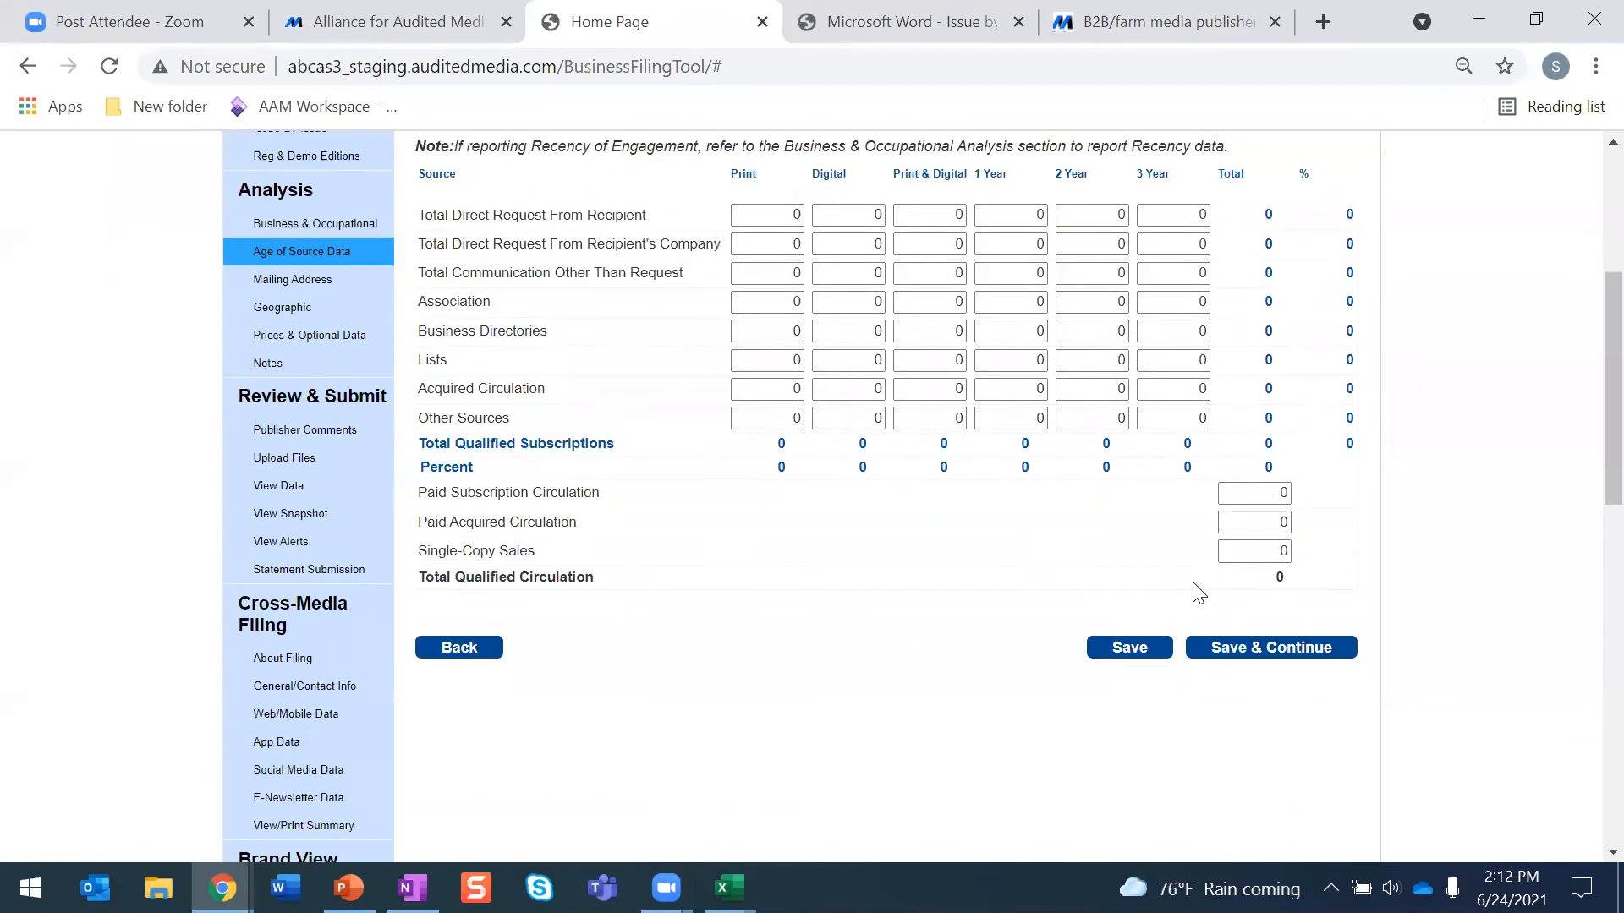
{"action": "scroll", "coordinate": [1188, 580], "scroll_direction": "up", "scroll_amount": 2}
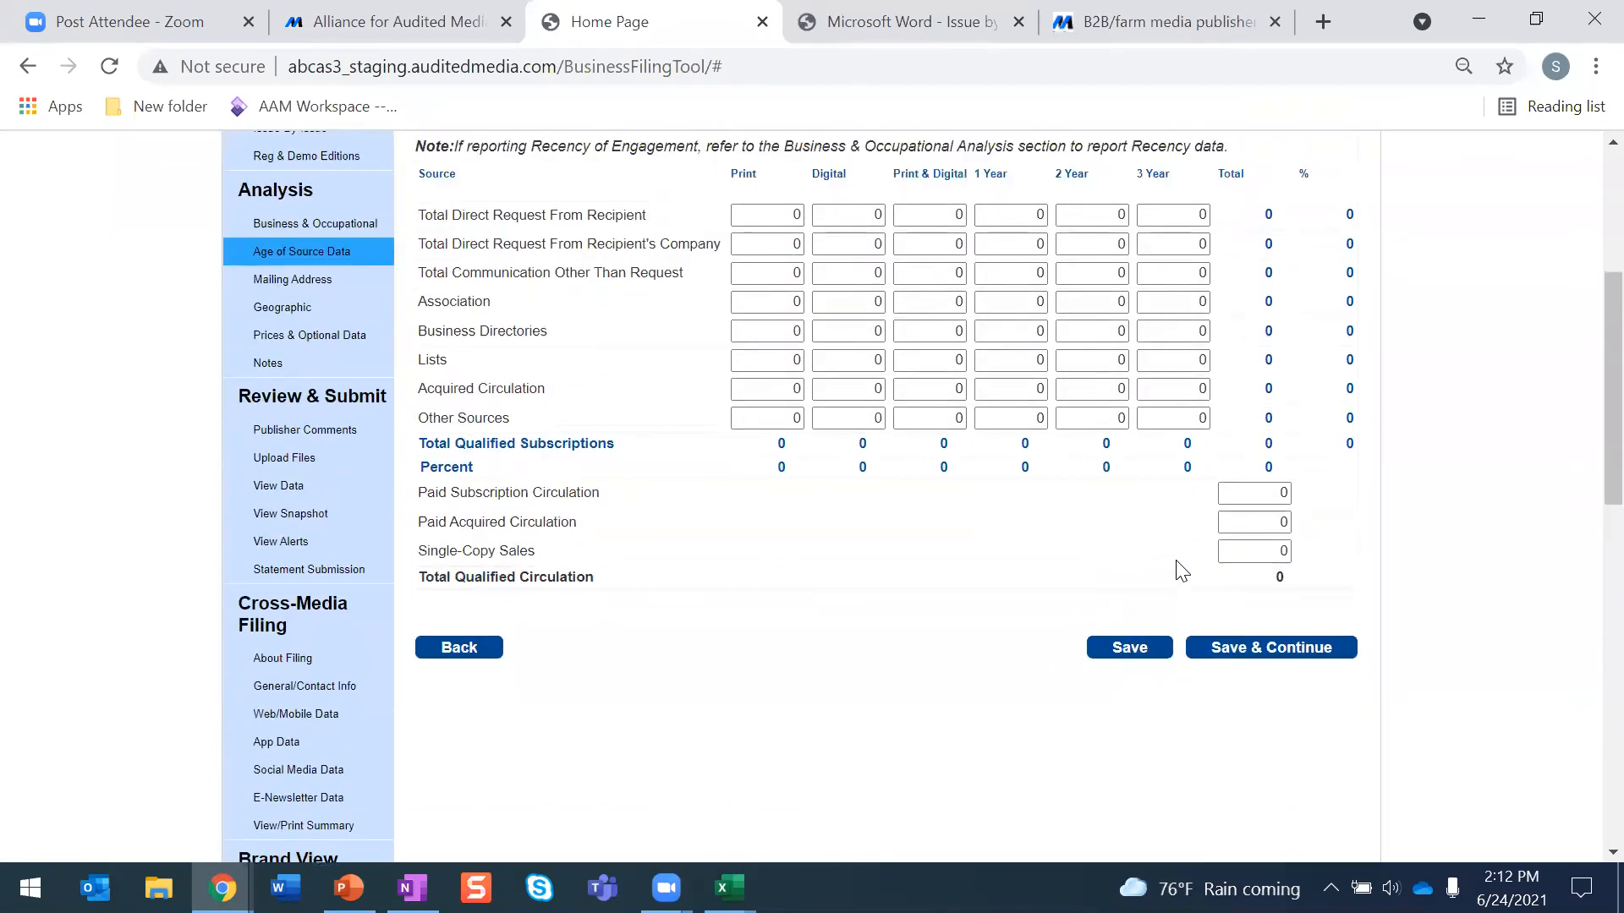
{"action": "left_click", "coordinate": [290, 282]}
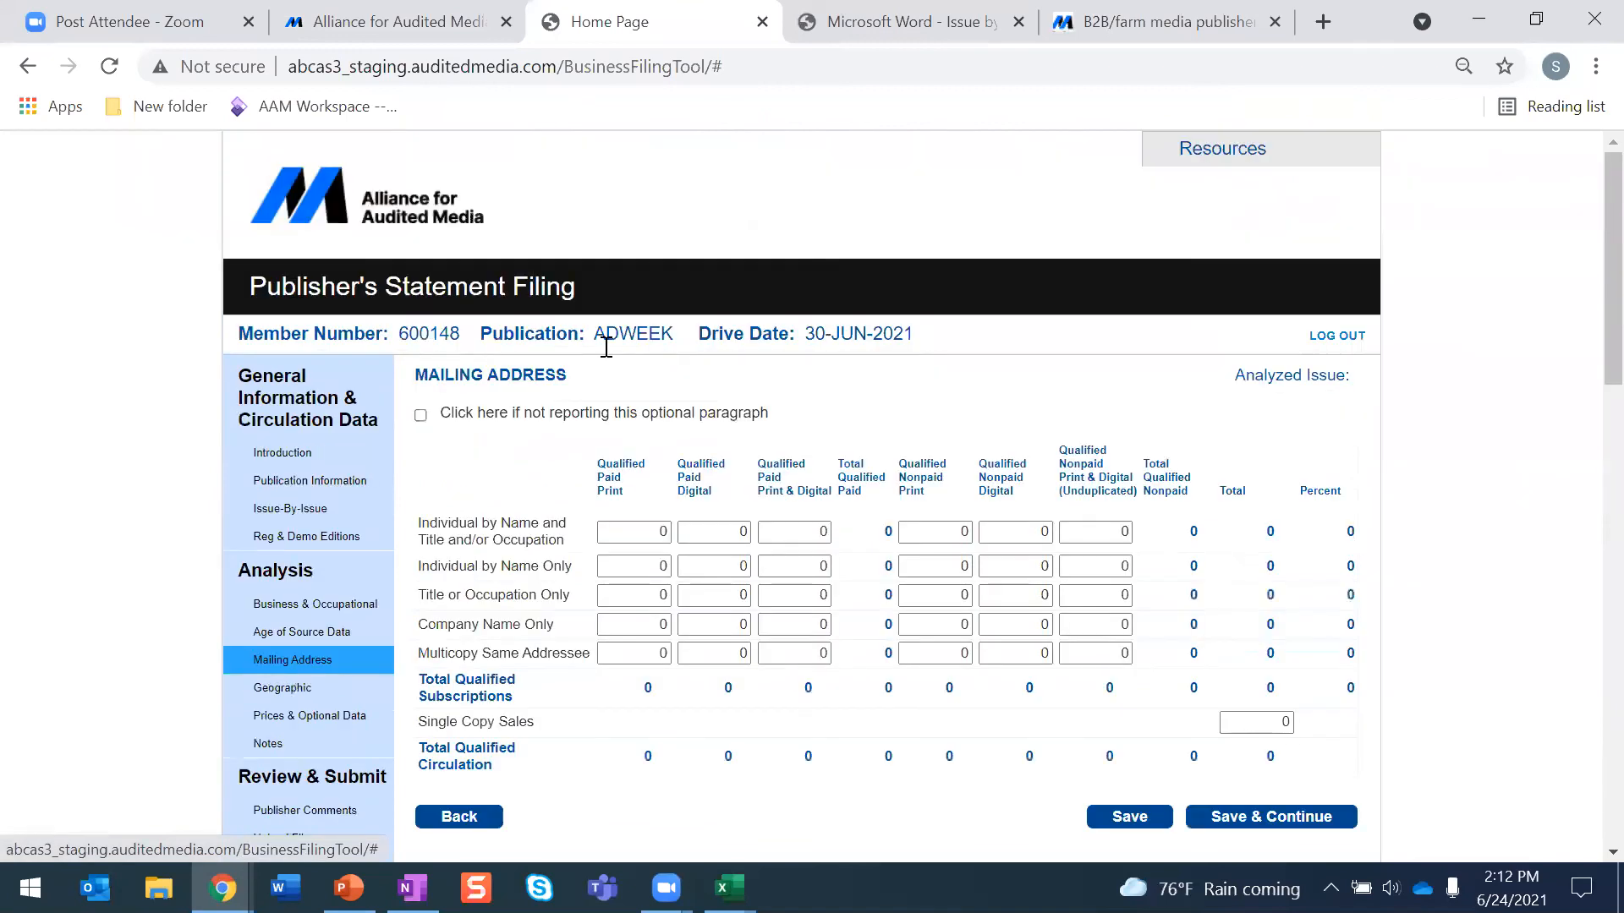
{"action": "scroll", "coordinate": [814, 396], "scroll_direction": "down", "scroll_amount": 2}
{"action": "scroll", "coordinate": [816, 397], "scroll_direction": "up", "scroll_amount": 1}
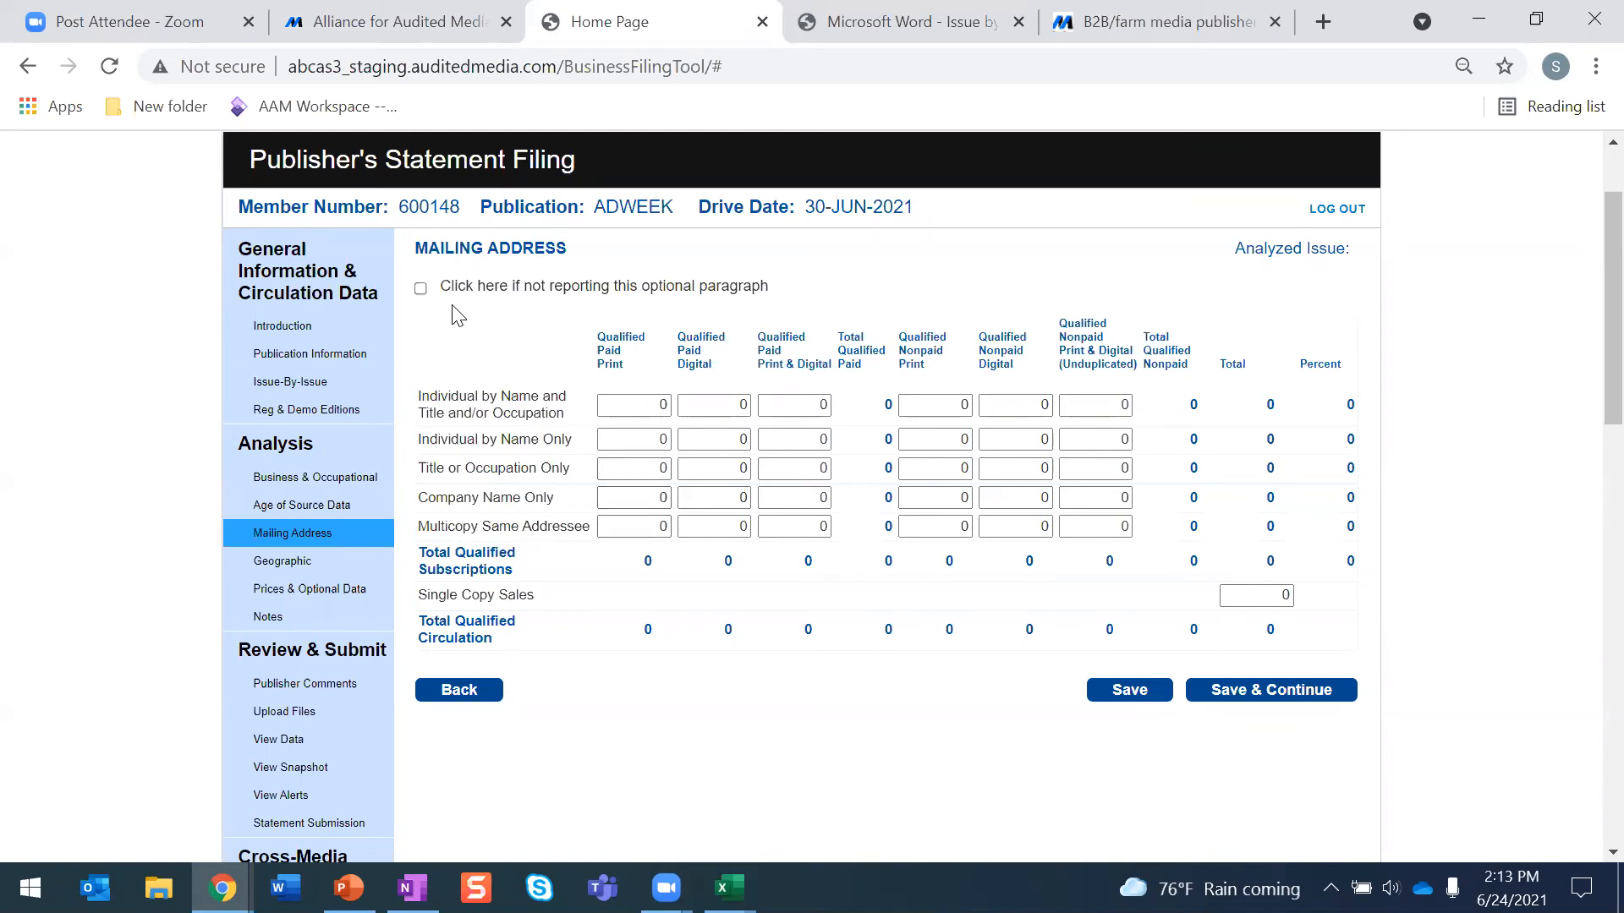
{"action": "left_click", "coordinate": [421, 288]}
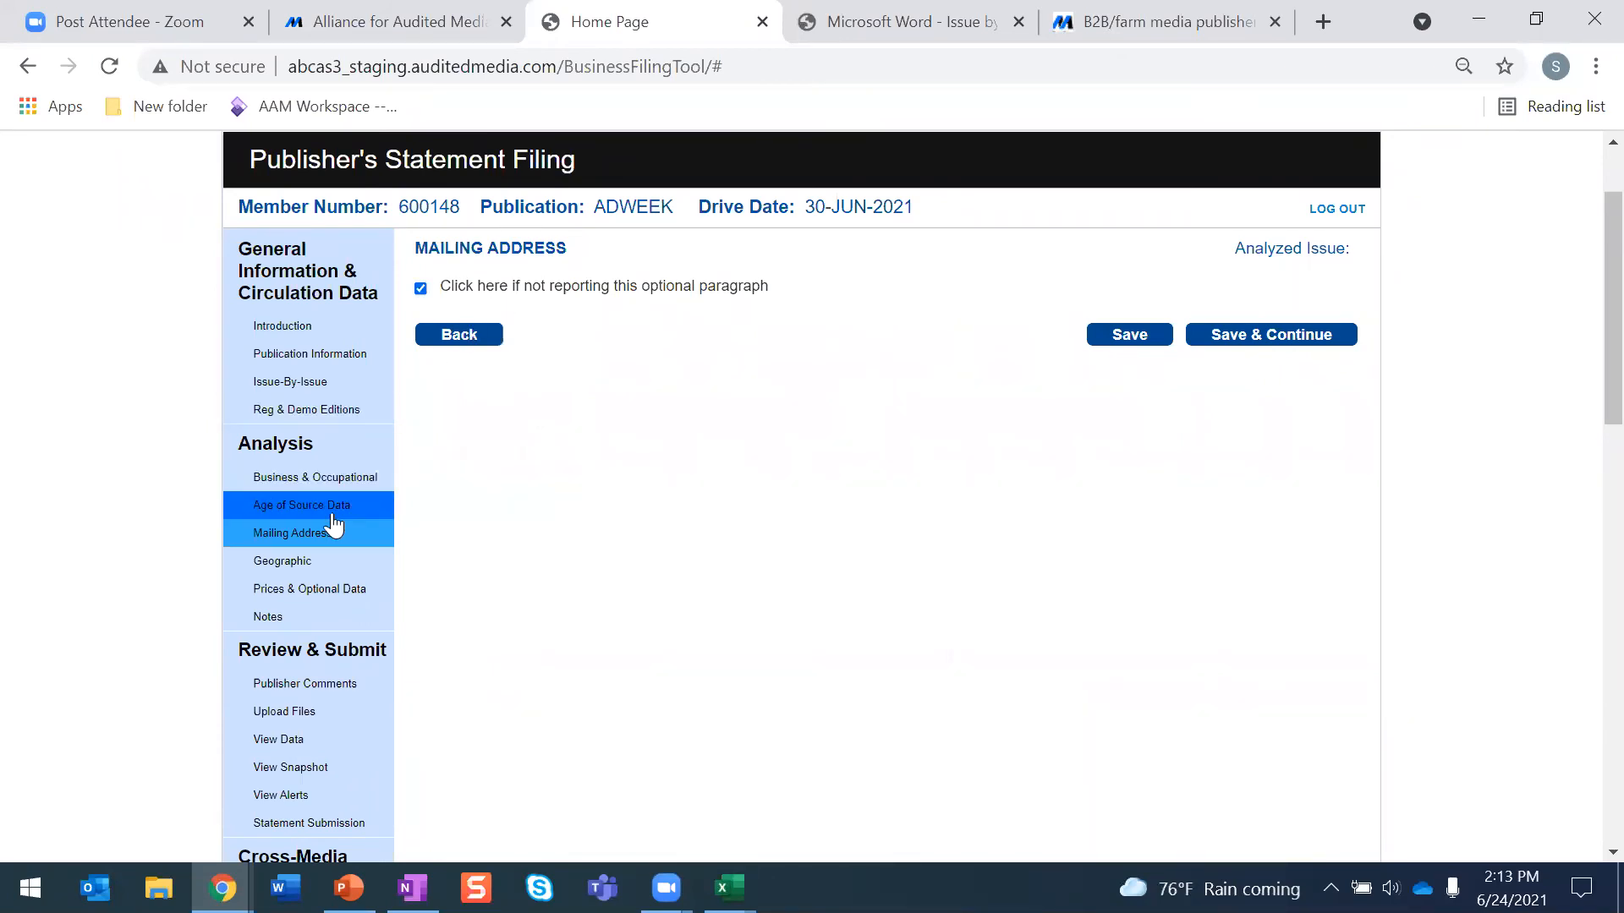
- Open the Geographic section and enable reporting units in the geographic analysis
{"action": "left_click", "coordinate": [306, 563]}
{"action": "scroll", "coordinate": [681, 483], "scroll_direction": "down", "scroll_amount": 4}
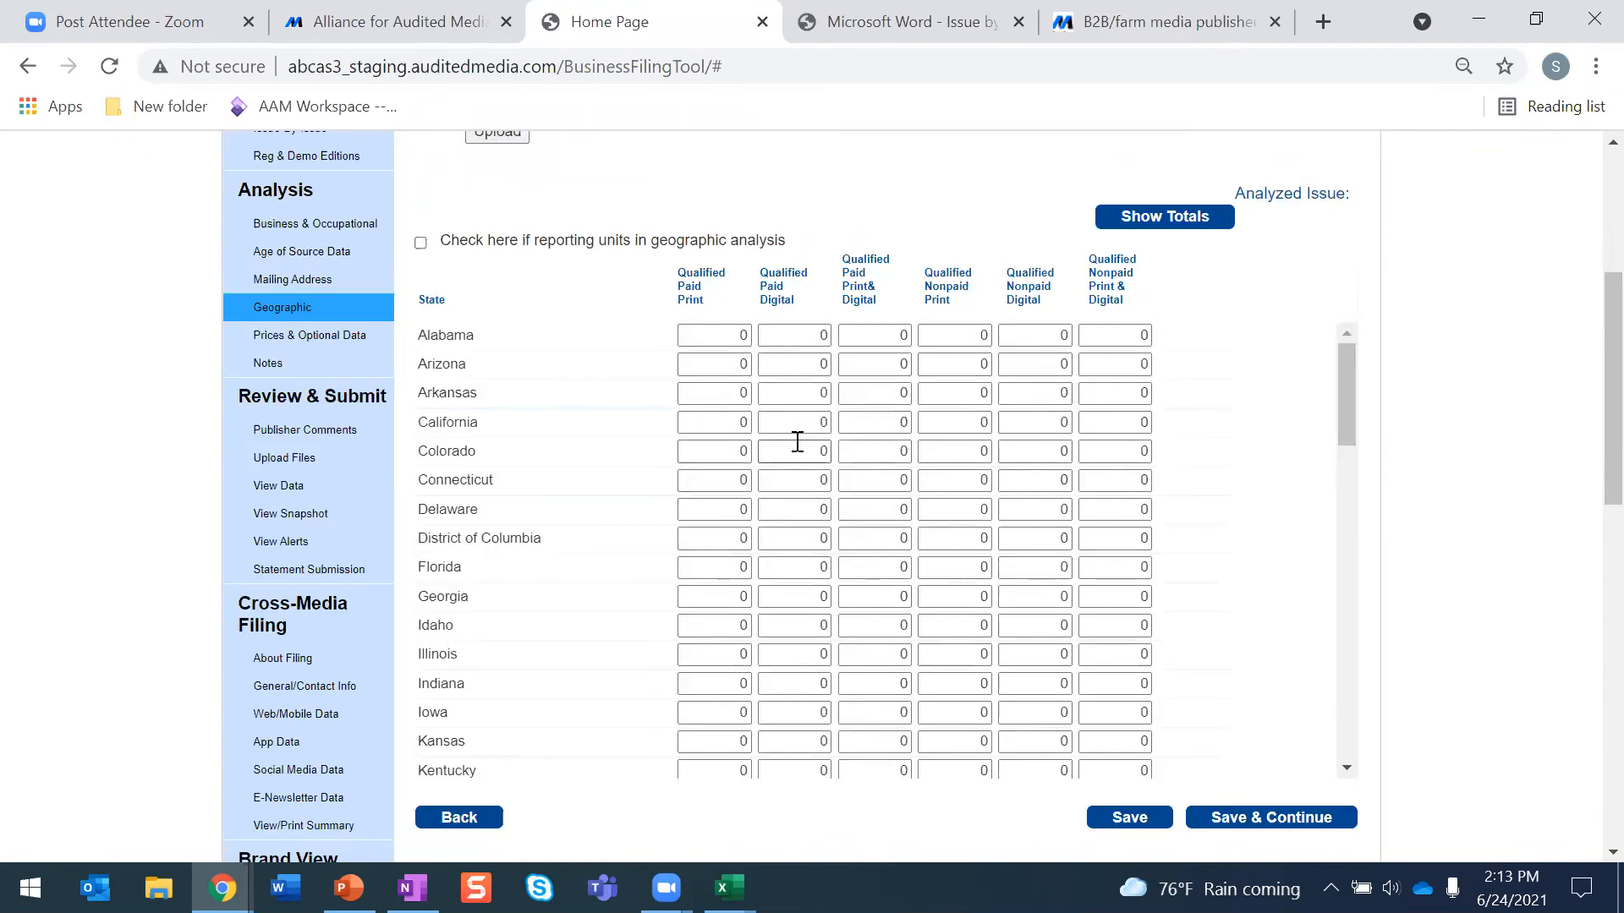
{"action": "scroll", "coordinate": [796, 440], "scroll_direction": "up", "scroll_amount": 1}
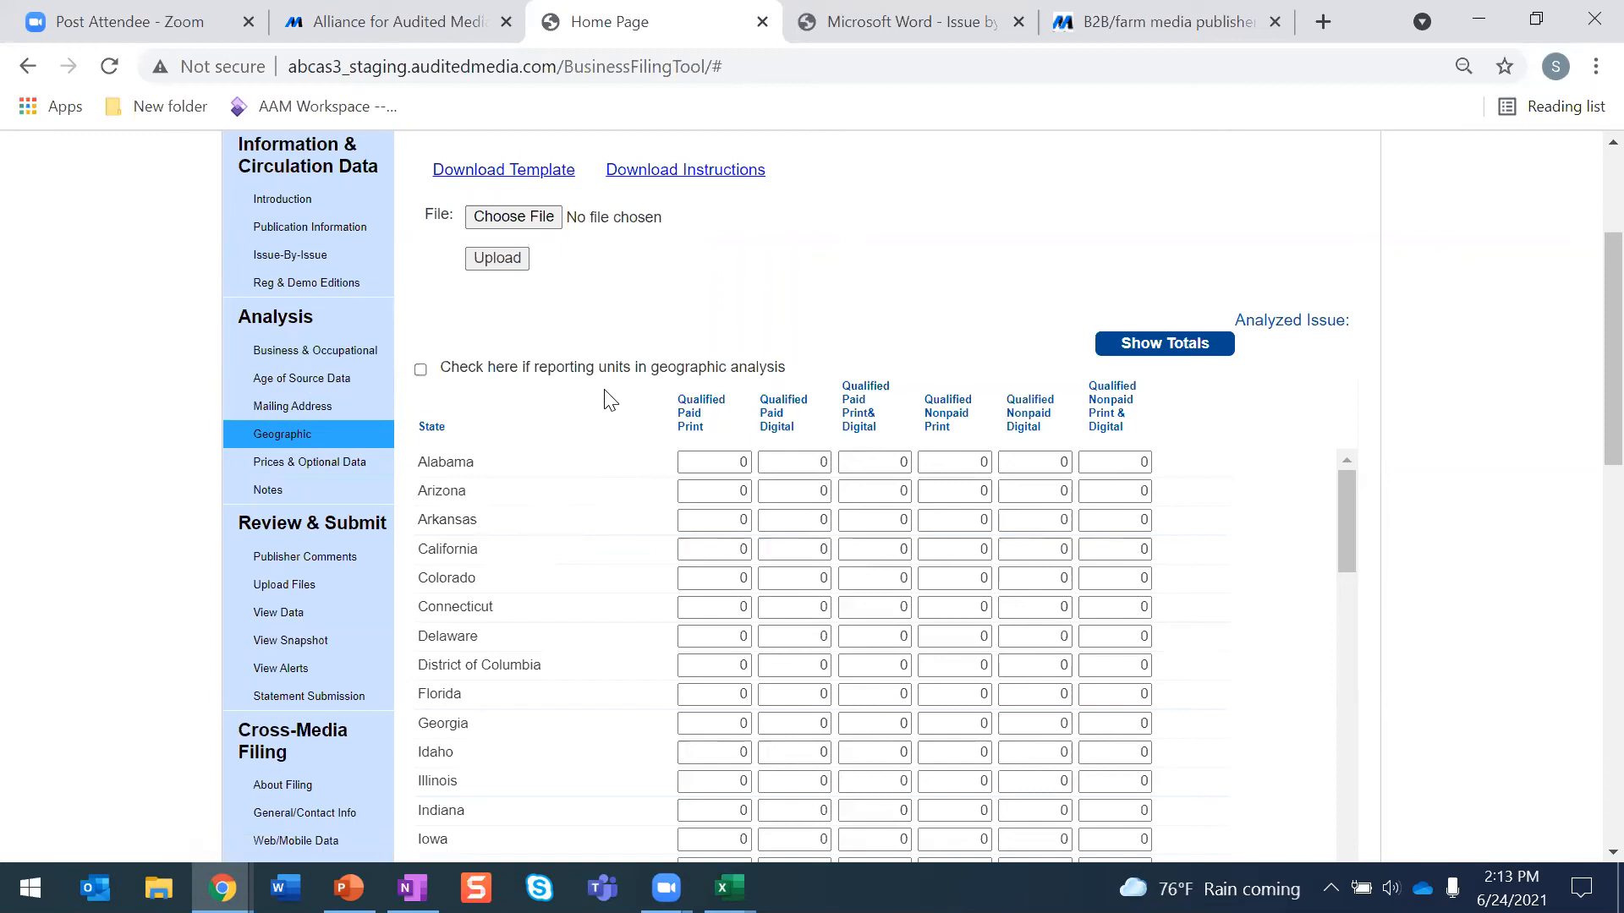
{"action": "scroll", "coordinate": [609, 398], "scroll_direction": "down", "scroll_amount": 1}
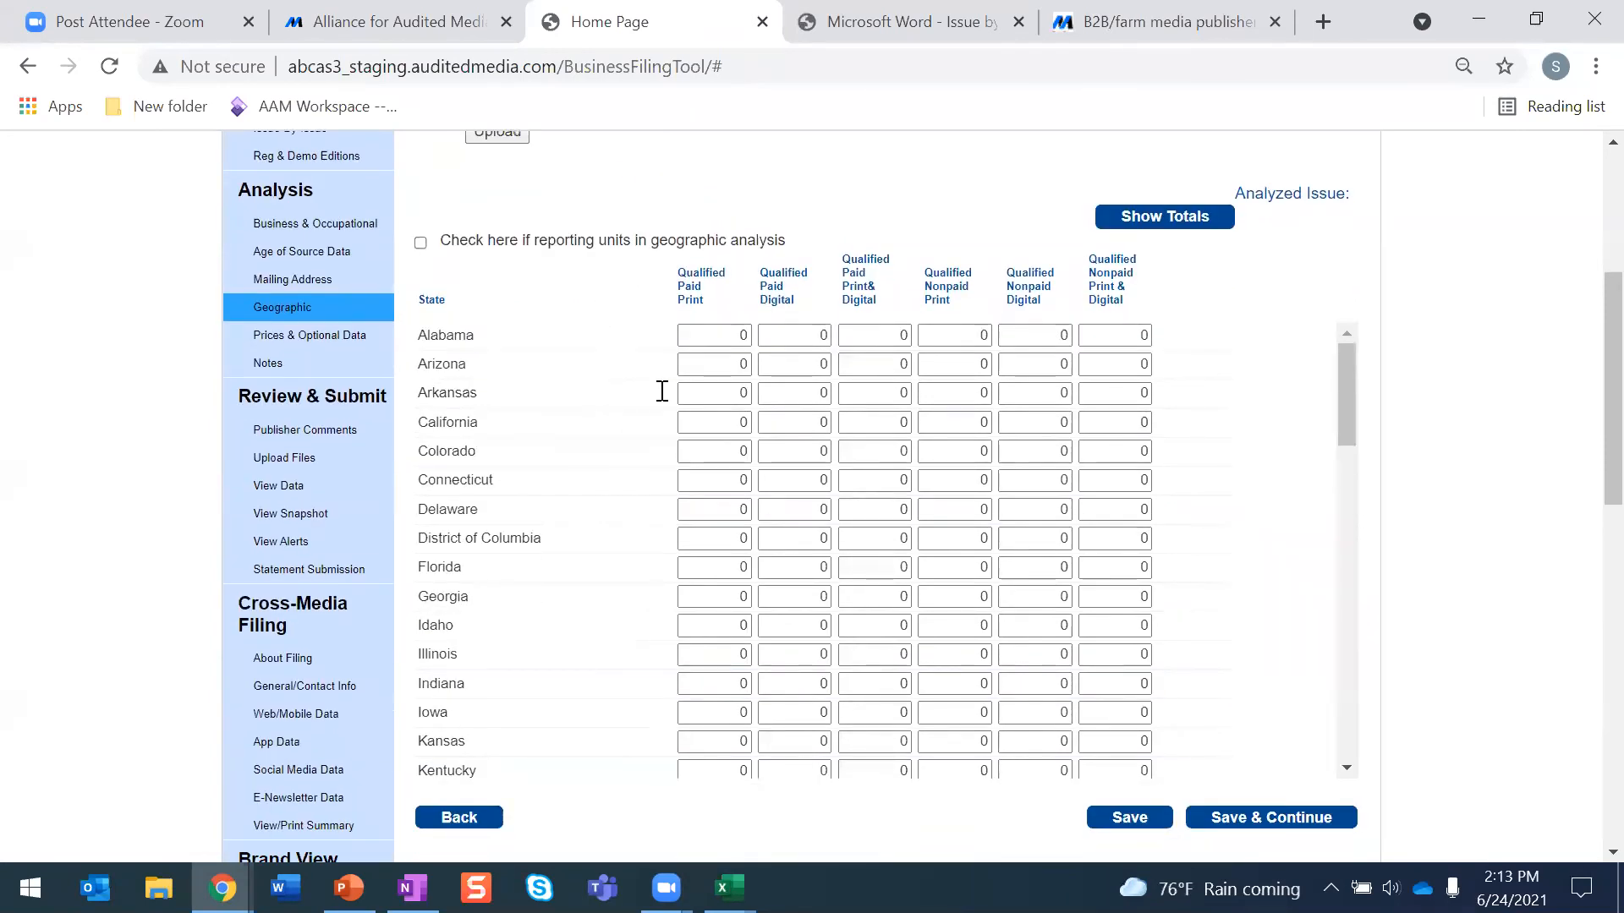
{"action": "left_click", "coordinate": [737, 338]}
{"action": "left_click", "coordinate": [519, 335]}
{"action": "left_click", "coordinate": [421, 245]}
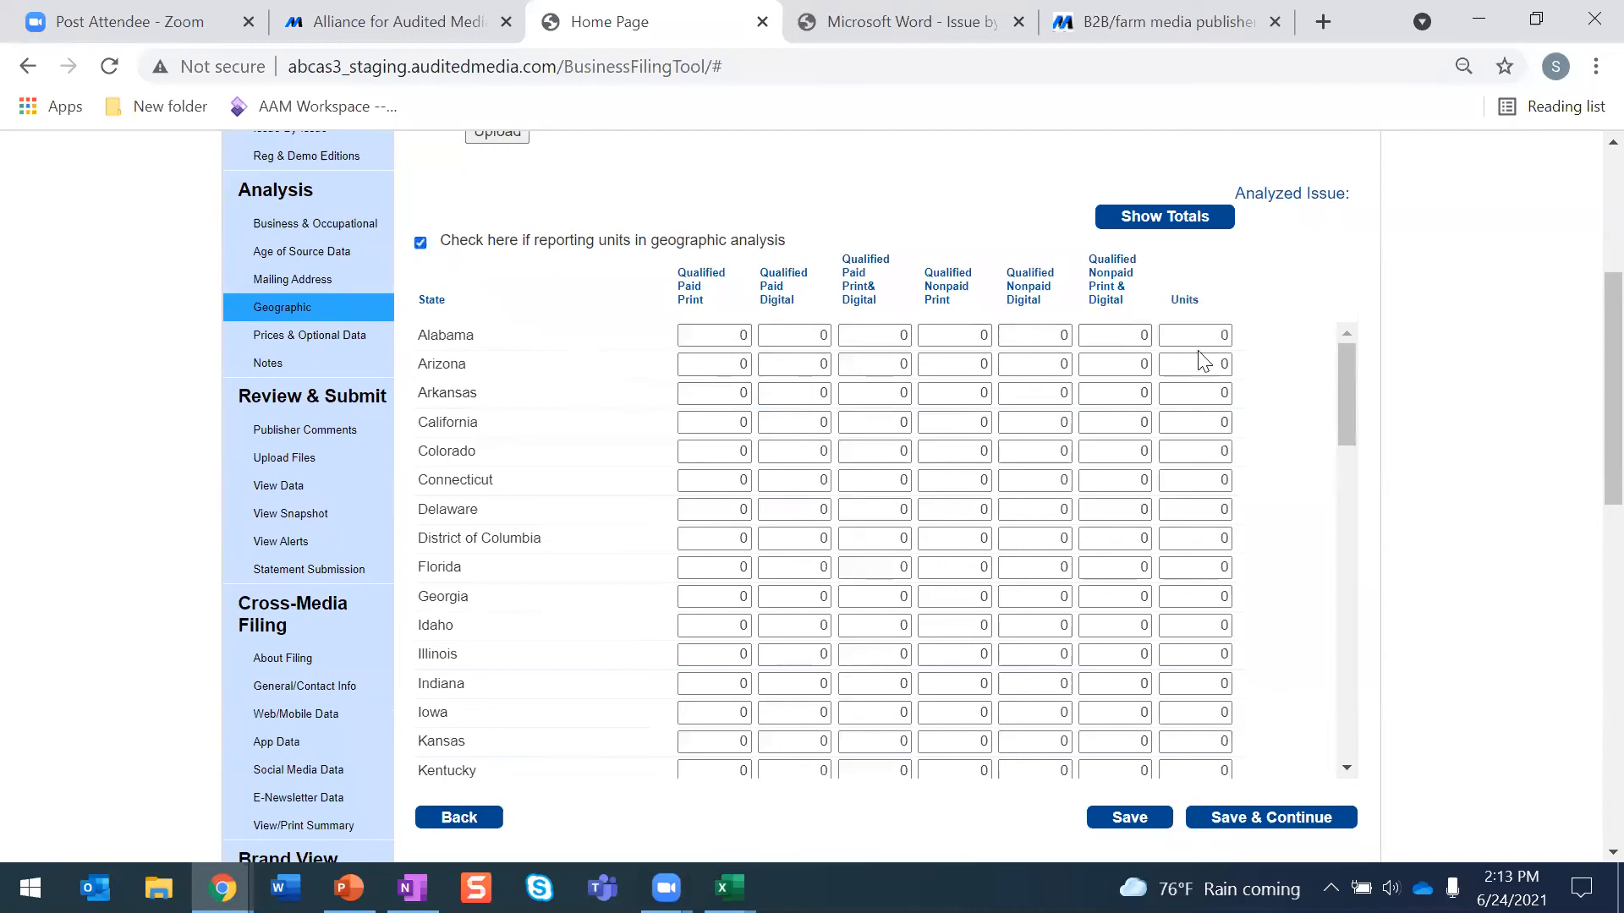
- Enter 34 as Alabama's qualified paid print and 56,680 as Arizona's qualified paid digital in the state table
{"action": "left_click", "coordinate": [736, 335]}
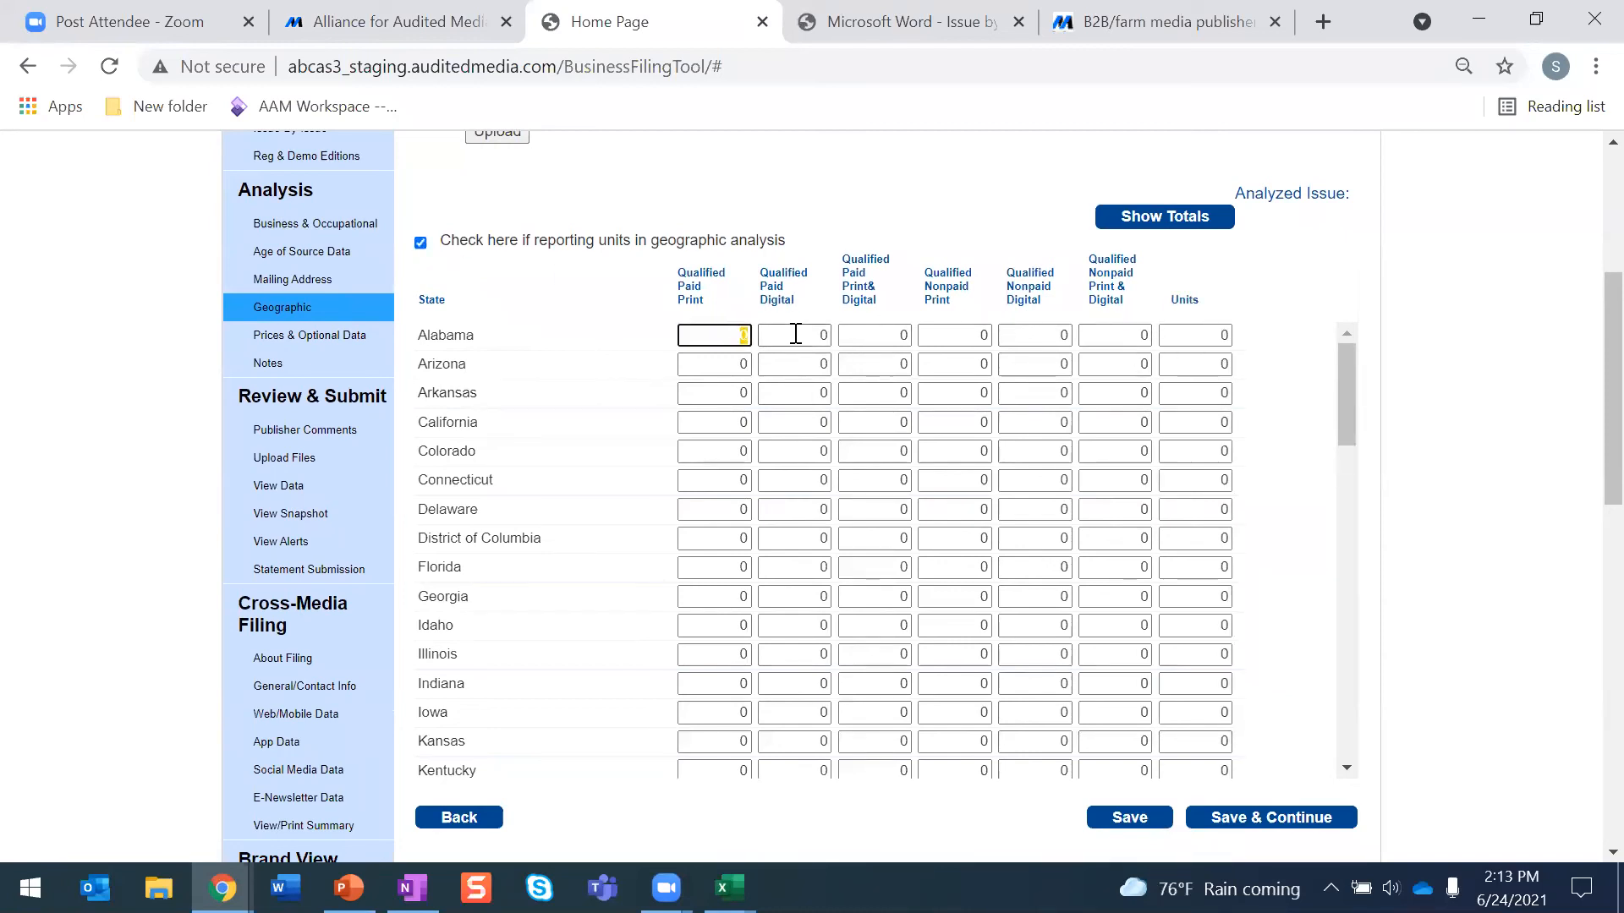
{"action": "type", "text": "34"}
{"action": "left_click", "coordinate": [817, 364]}
{"action": "type", "text": "560"}
{"action": "left_click", "coordinate": [861, 365]}
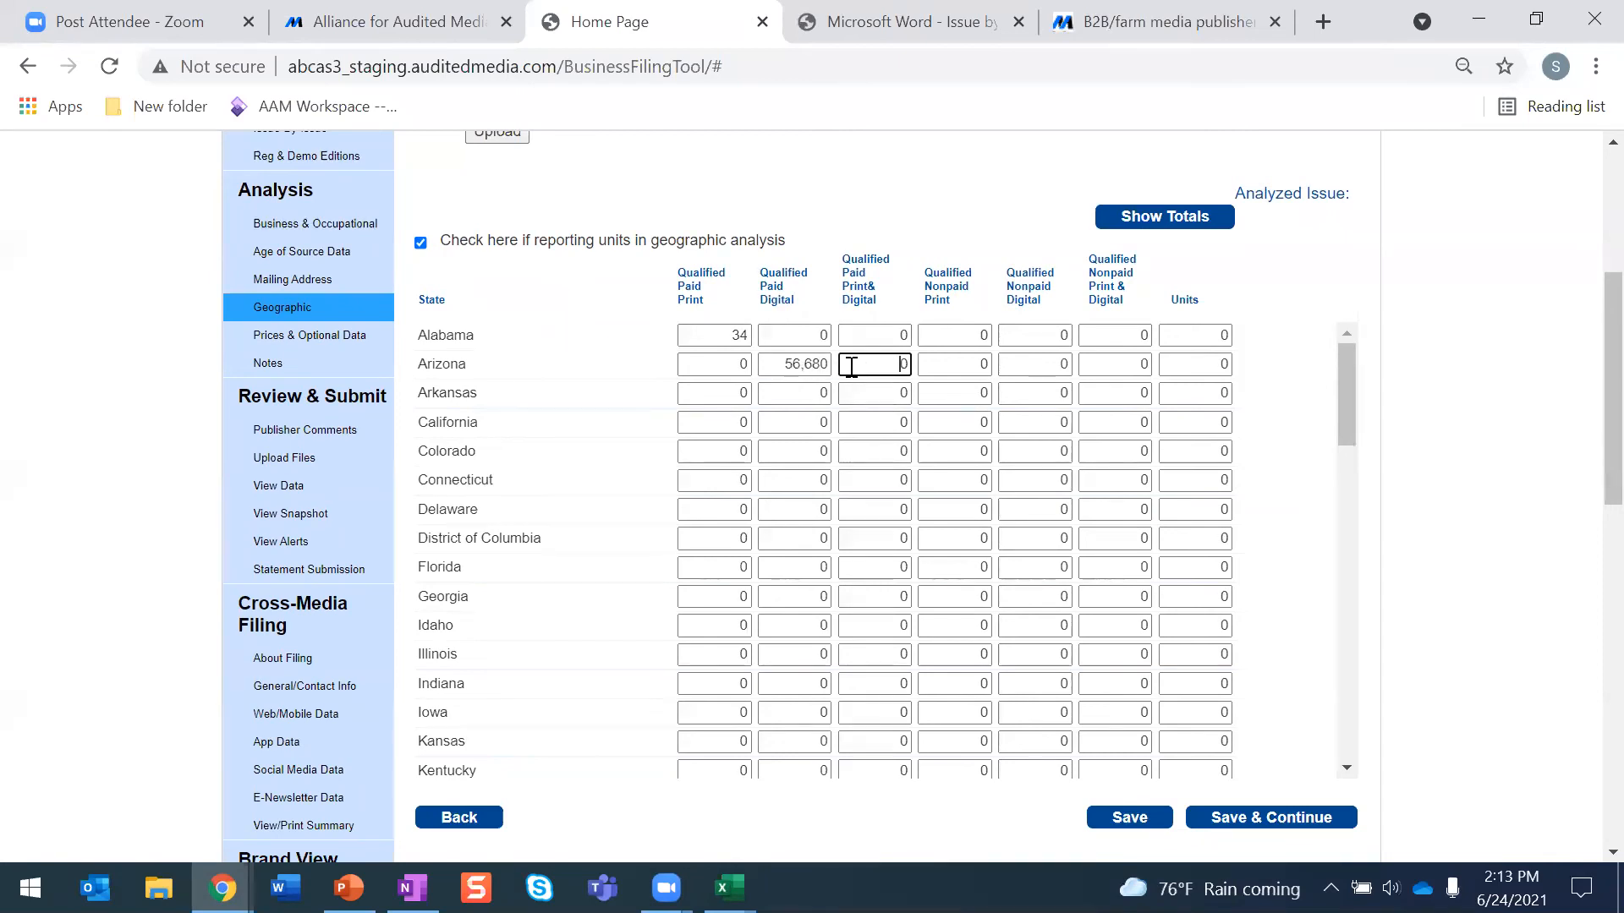
- Download the Geographic template, open it in Excel, enable editing and view the state table from its header row
{"action": "scroll", "coordinate": [802, 307], "scroll_direction": "up", "scroll_amount": 5}
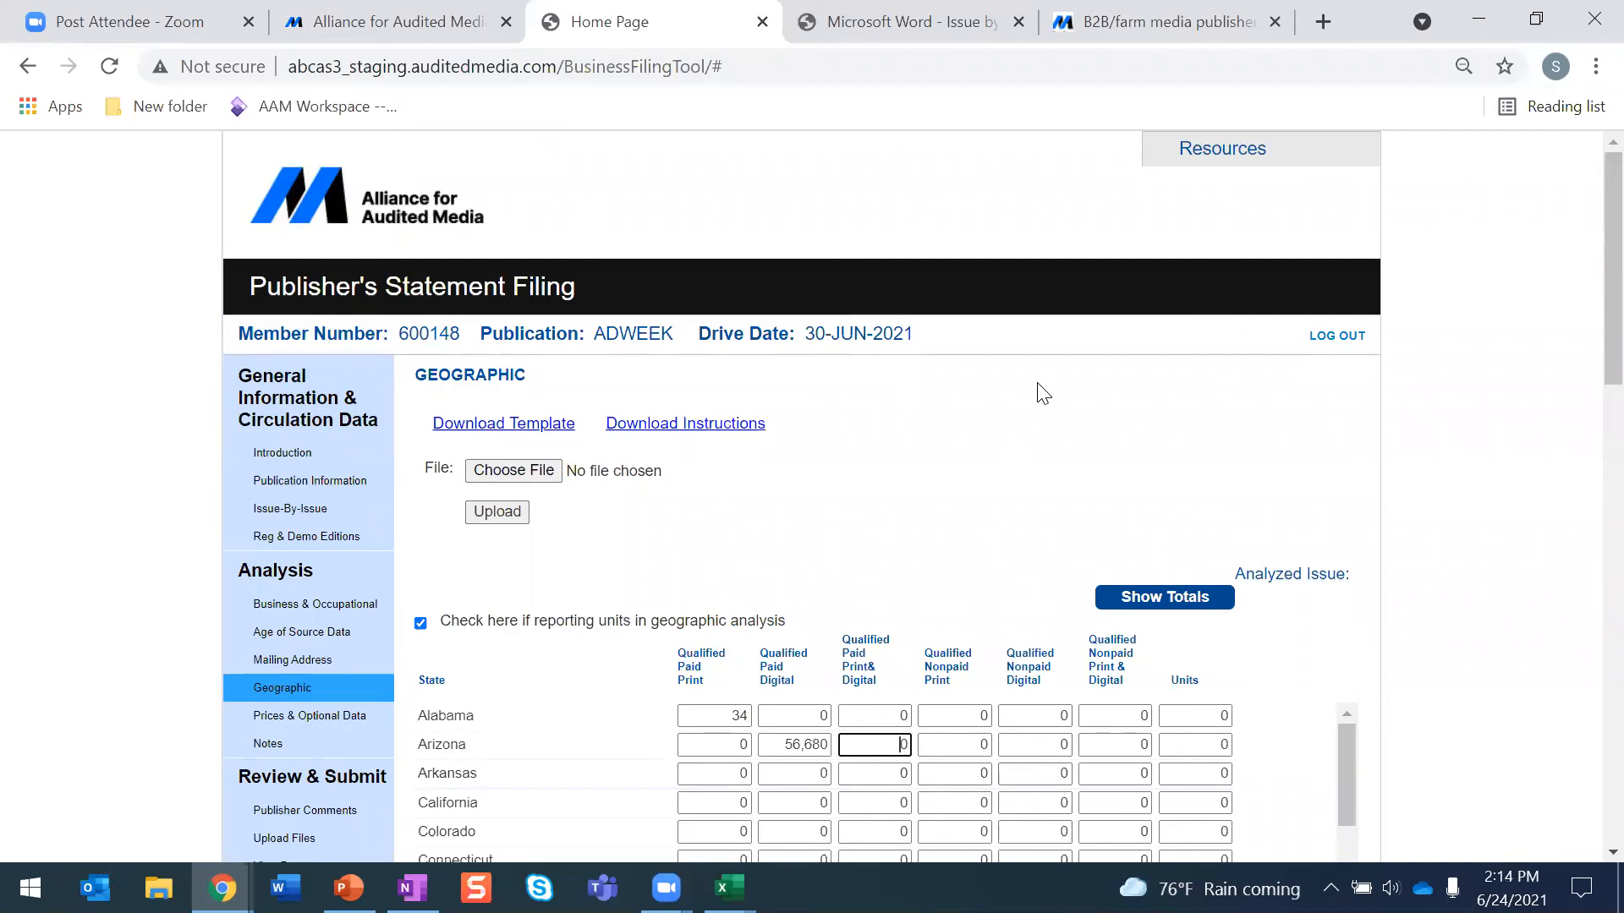
{"action": "scroll", "coordinate": [1042, 393], "scroll_direction": "down", "scroll_amount": 2}
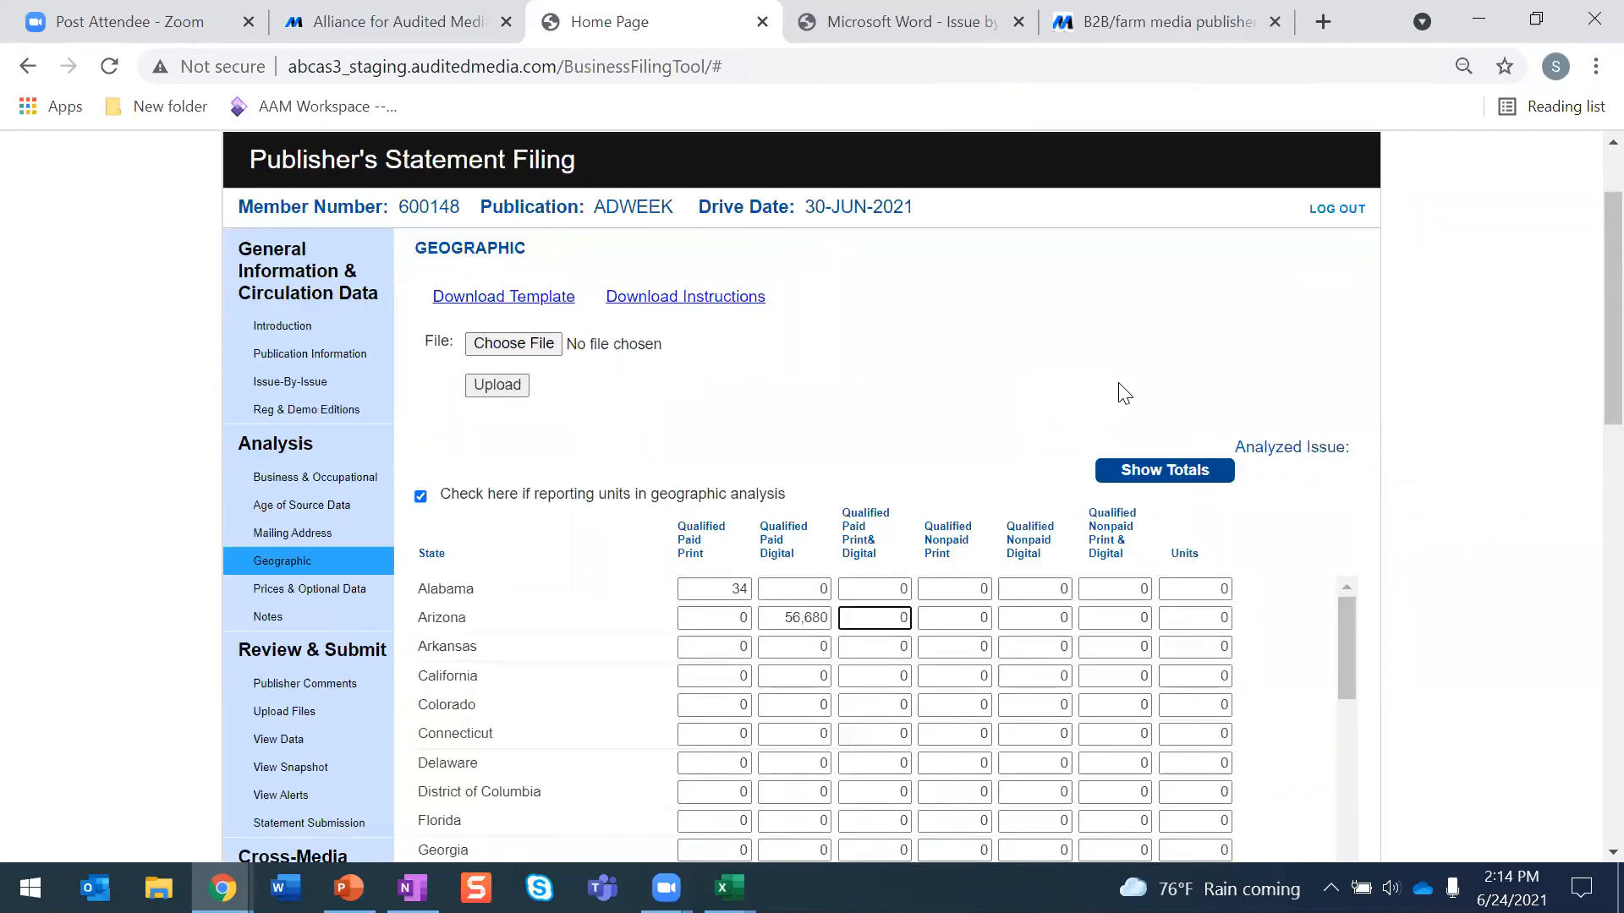
{"action": "left_click", "coordinate": [473, 303]}
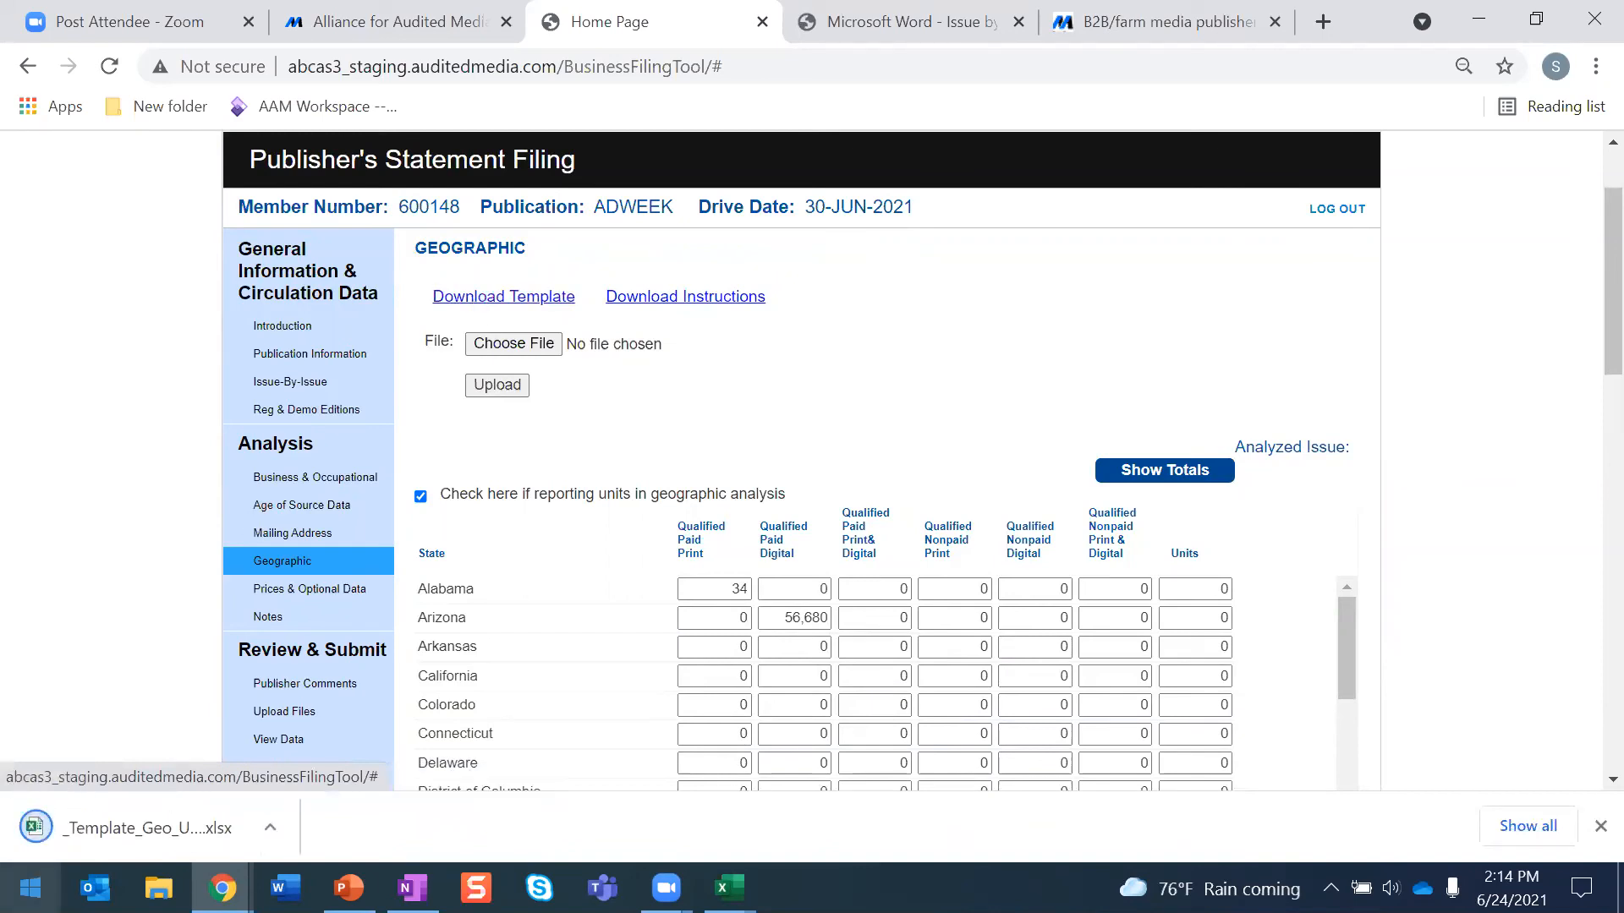
{"action": "left_click", "coordinate": [108, 833]}
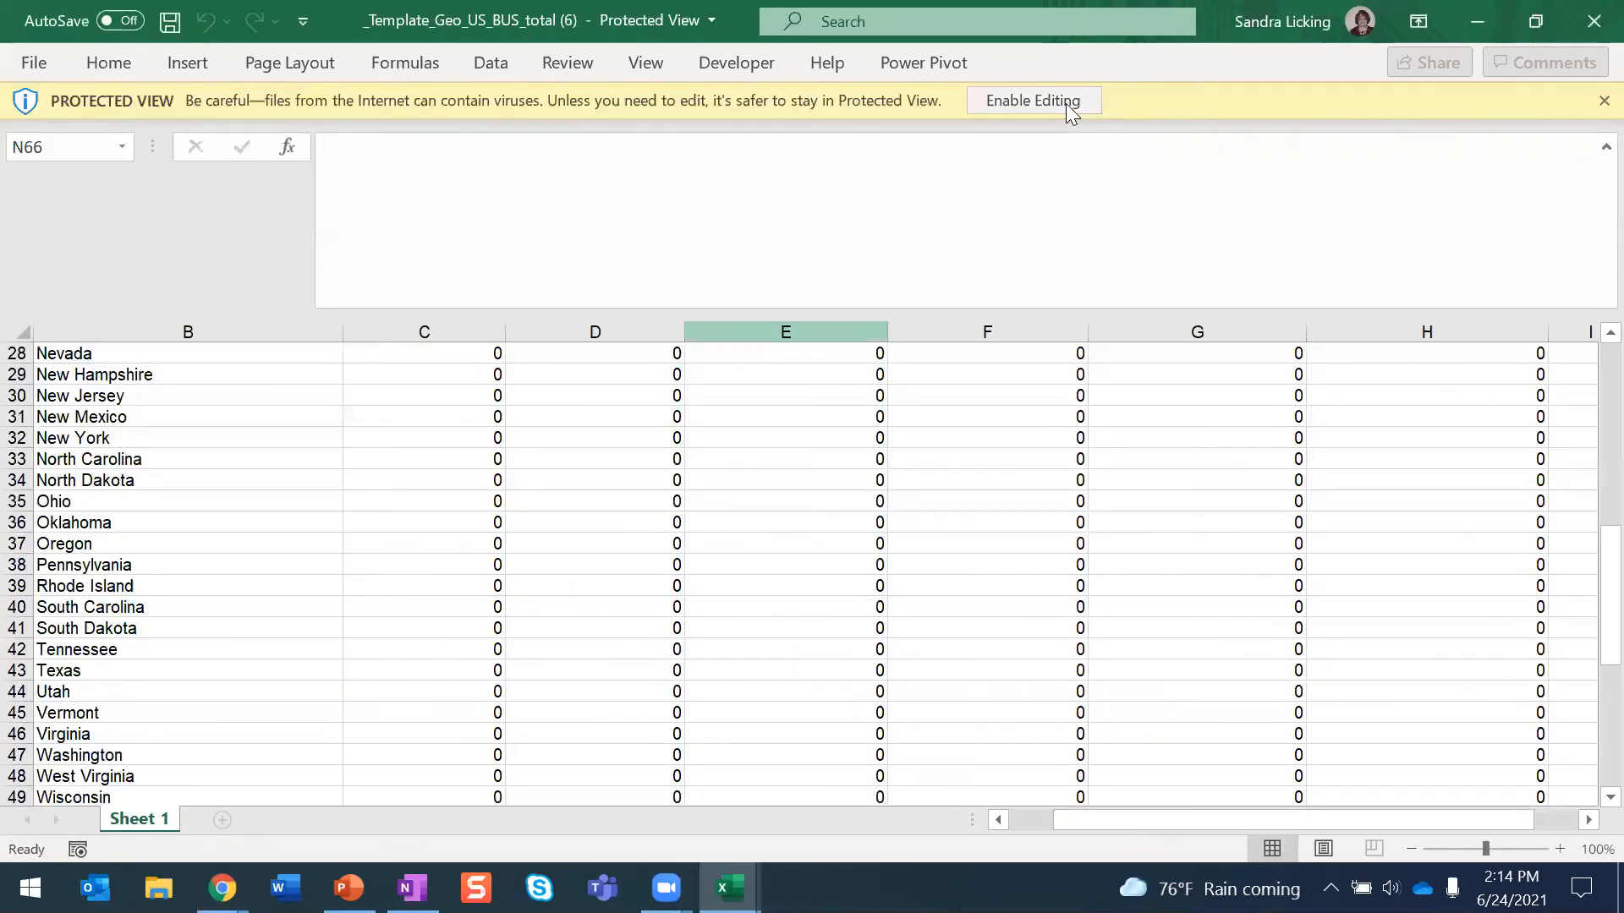
{"action": "left_click", "coordinate": [1061, 100]}
{"action": "scroll", "coordinate": [471, 555], "scroll_direction": "up", "scroll_amount": 9}
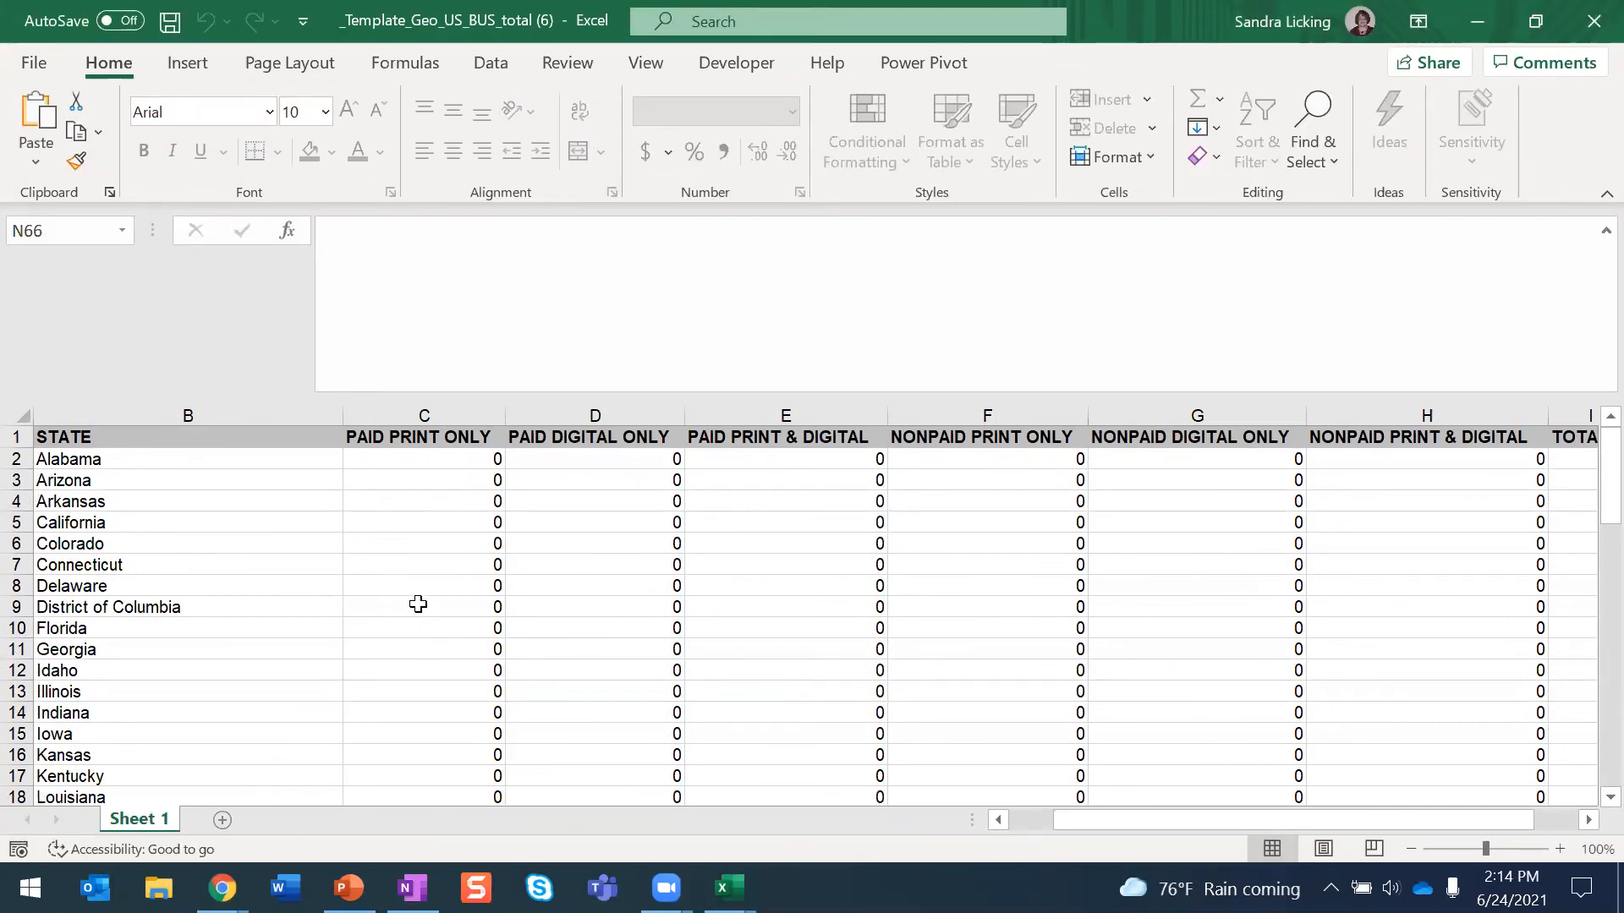
- Switch back to the filing tool in Chrome, open Prices & Optional Data and review the price fields
{"action": "mouse_move", "coordinate": [222, 888]}
{"action": "left_click", "coordinate": [139, 786]}
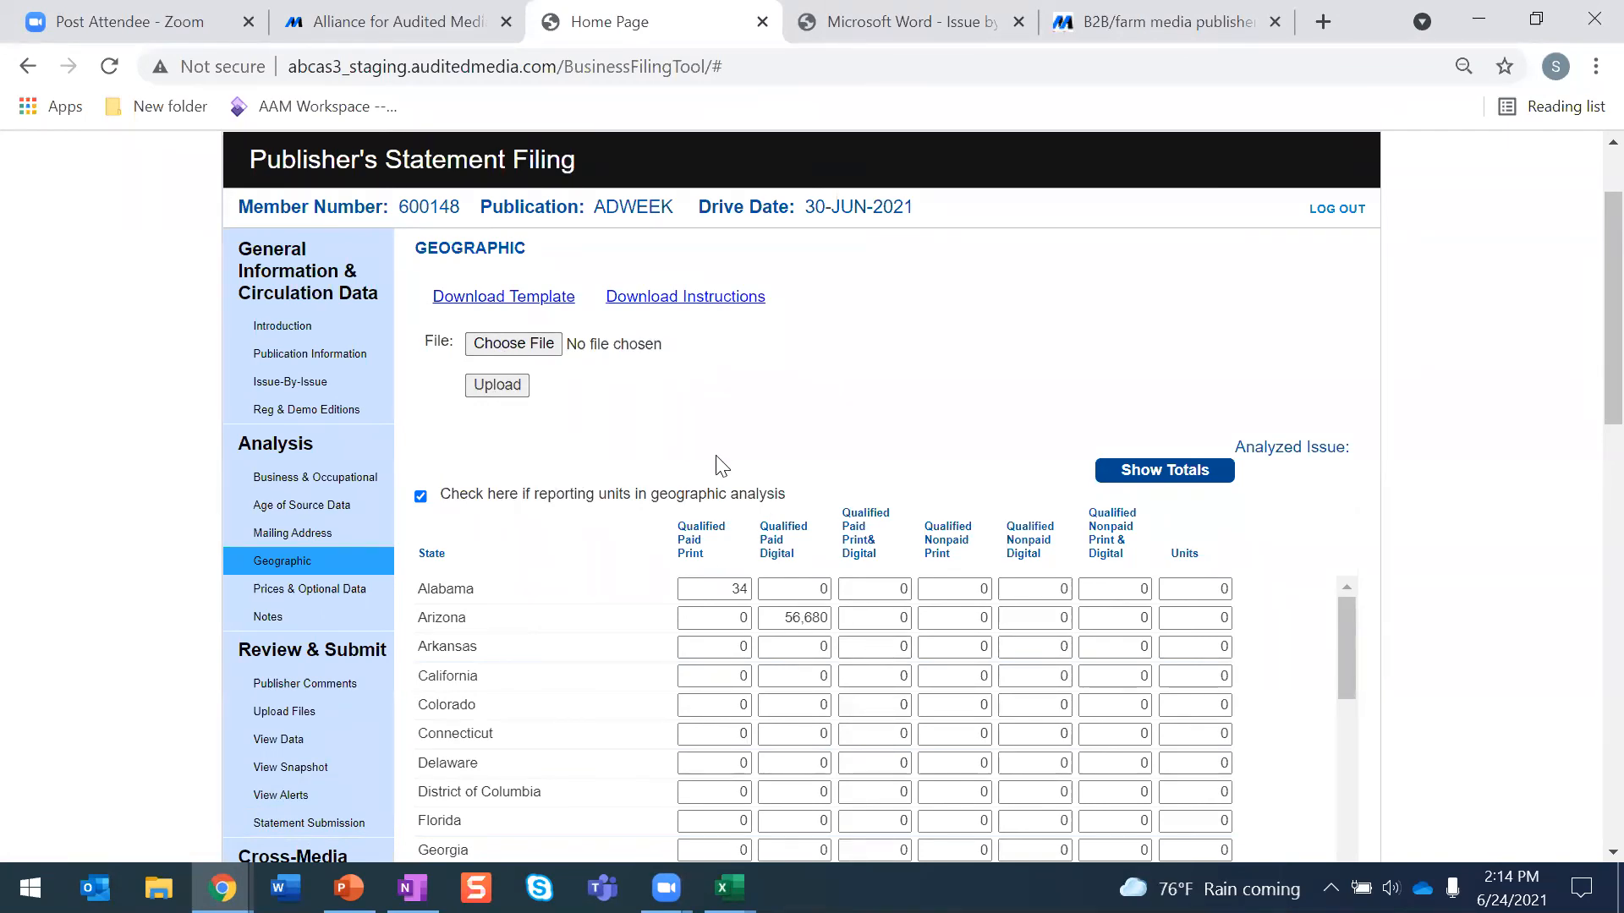
{"action": "scroll", "coordinate": [681, 538], "scroll_direction": "down", "scroll_amount": 1}
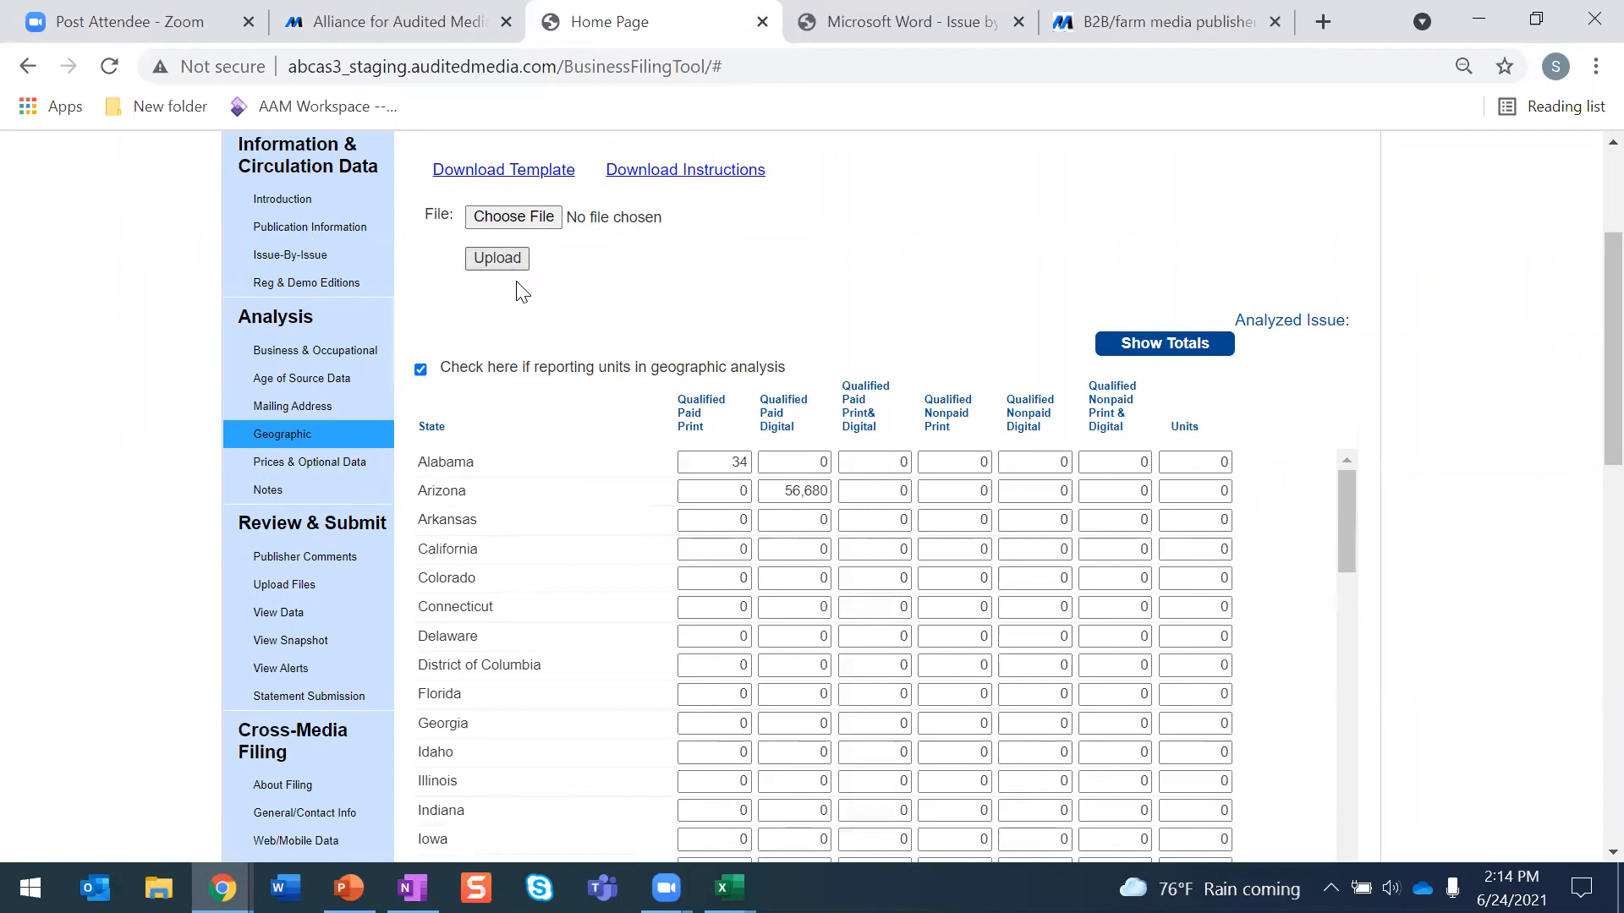
{"action": "left_click", "coordinate": [366, 467]}
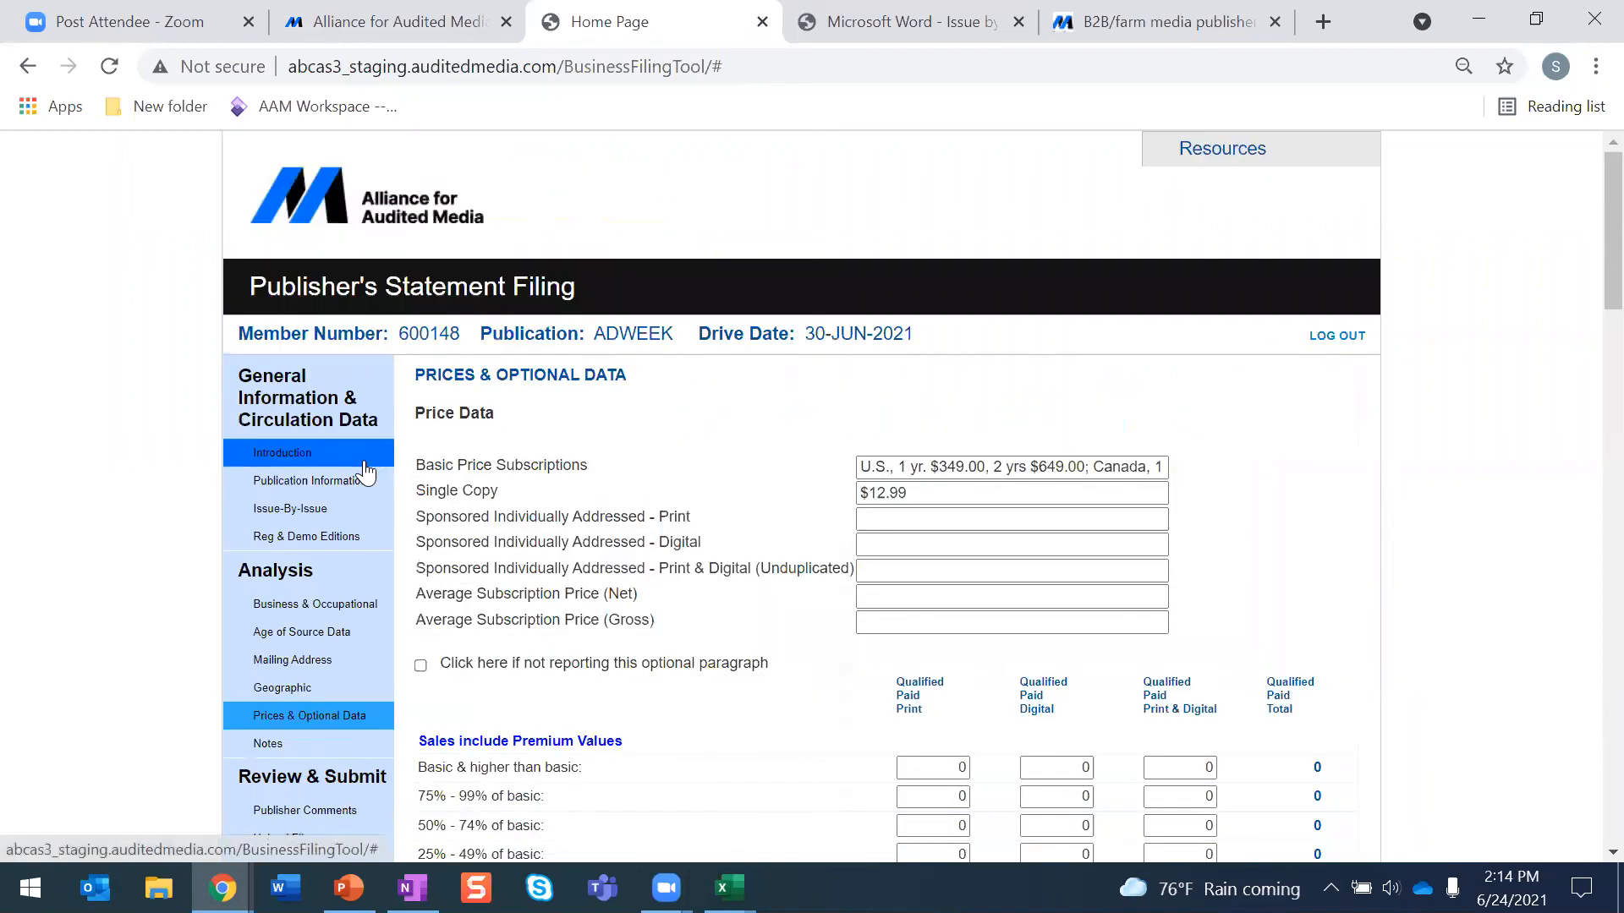
{"action": "scroll", "coordinate": [366, 473], "scroll_direction": "down", "scroll_amount": 1}
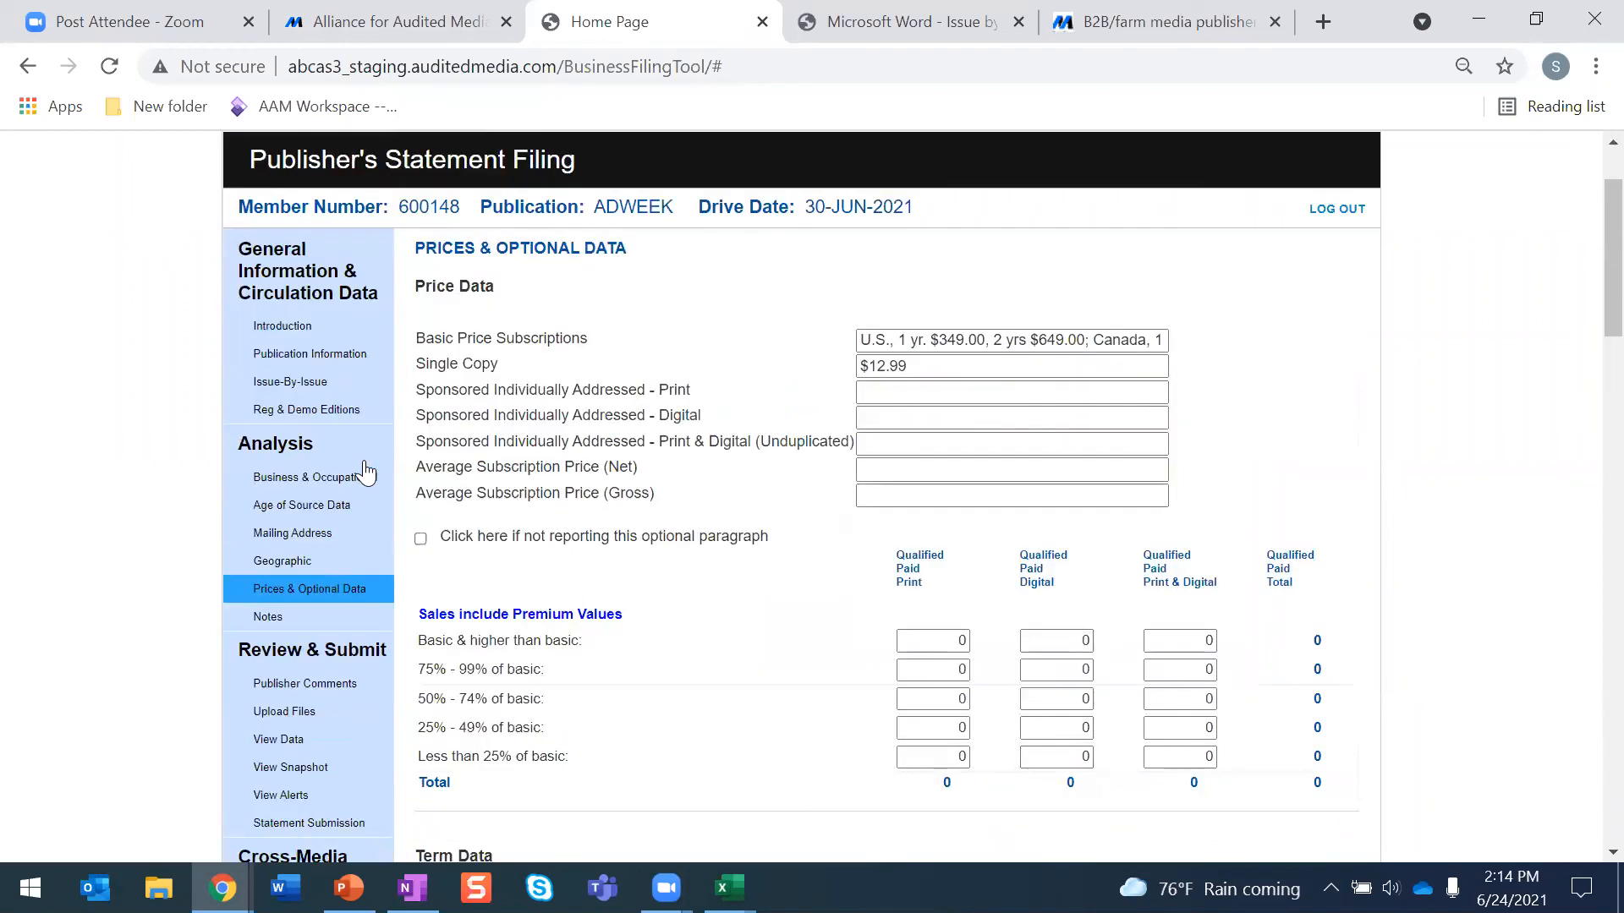
{"action": "scroll", "coordinate": [819, 417], "scroll_direction": "down", "scroll_amount": 1}
{"action": "scroll", "coordinate": [818, 417], "scroll_direction": "up", "scroll_amount": 1}
{"action": "scroll", "coordinate": [1098, 355], "scroll_direction": "down", "scroll_amount": 1}
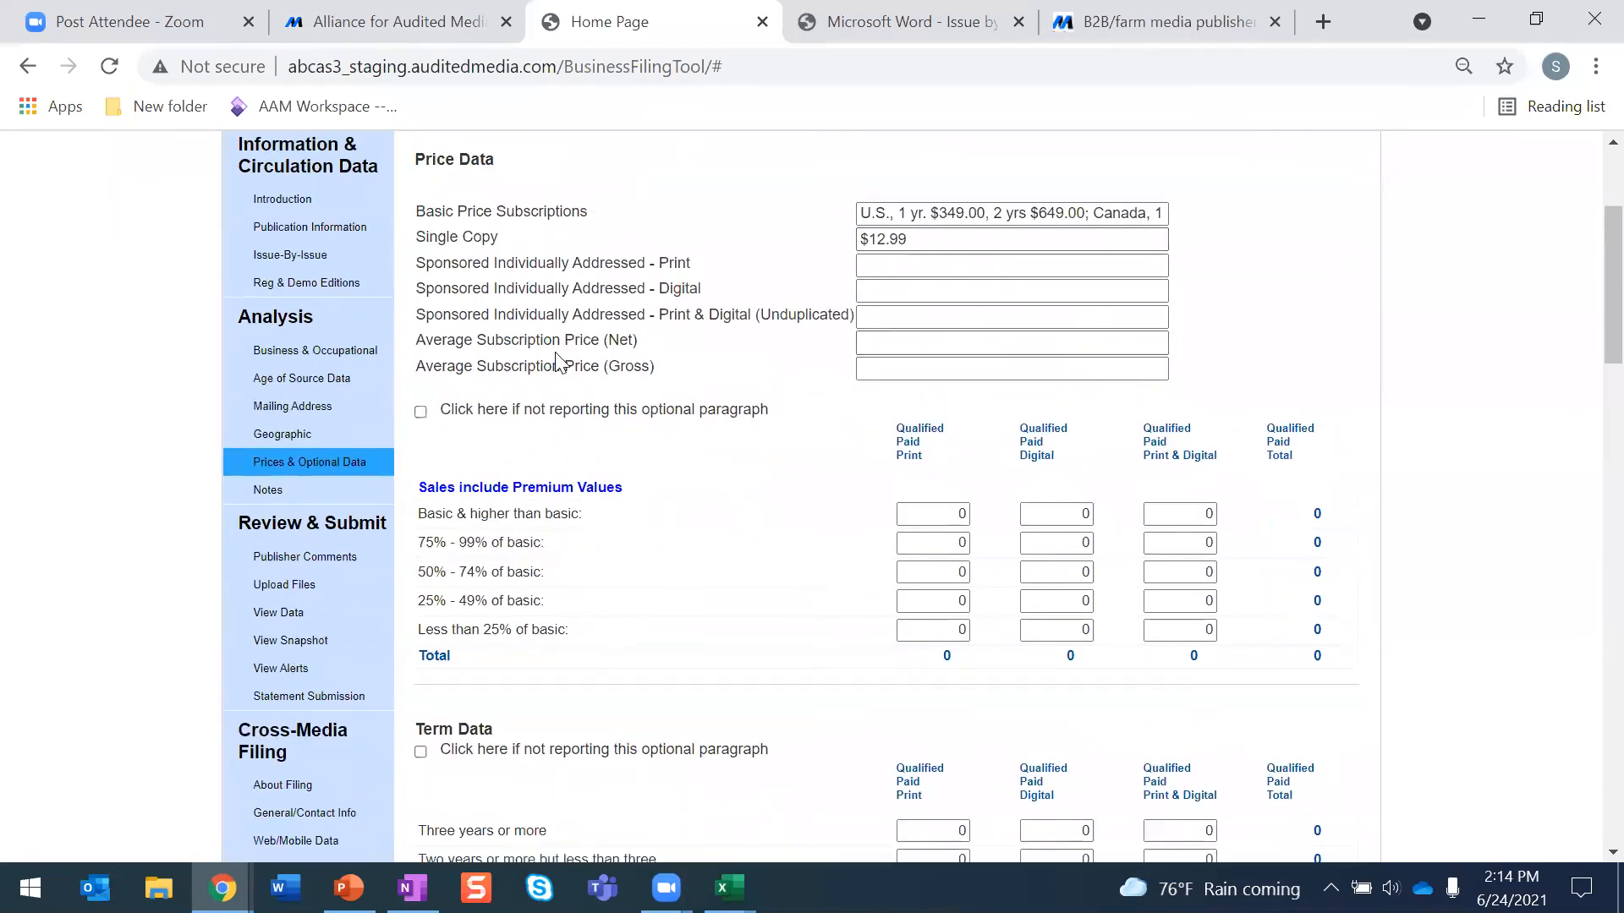
- Mark Term Data, Sales Channels, Premium Usage and Post Expiration Copies as not reported, then save and continue to Notes
{"action": "scroll", "coordinate": [560, 362], "scroll_direction": "down", "scroll_amount": 3}
{"action": "scroll", "coordinate": [558, 362], "scroll_direction": "down", "scroll_amount": 2}
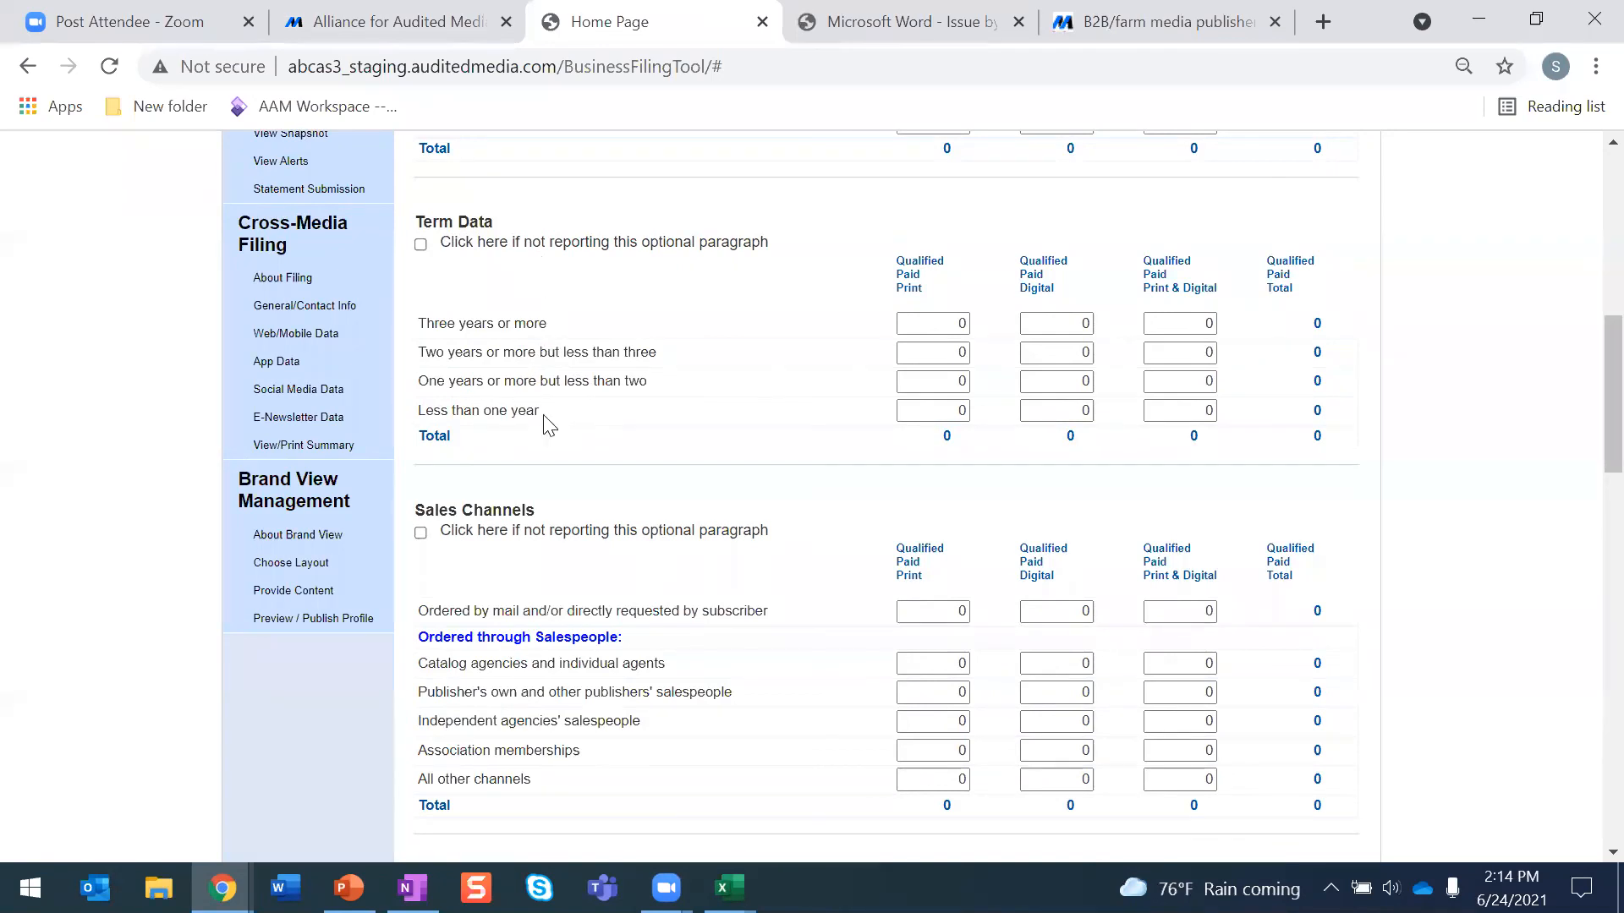
{"action": "left_click", "coordinate": [420, 244]}
{"action": "left_click", "coordinate": [420, 335]}
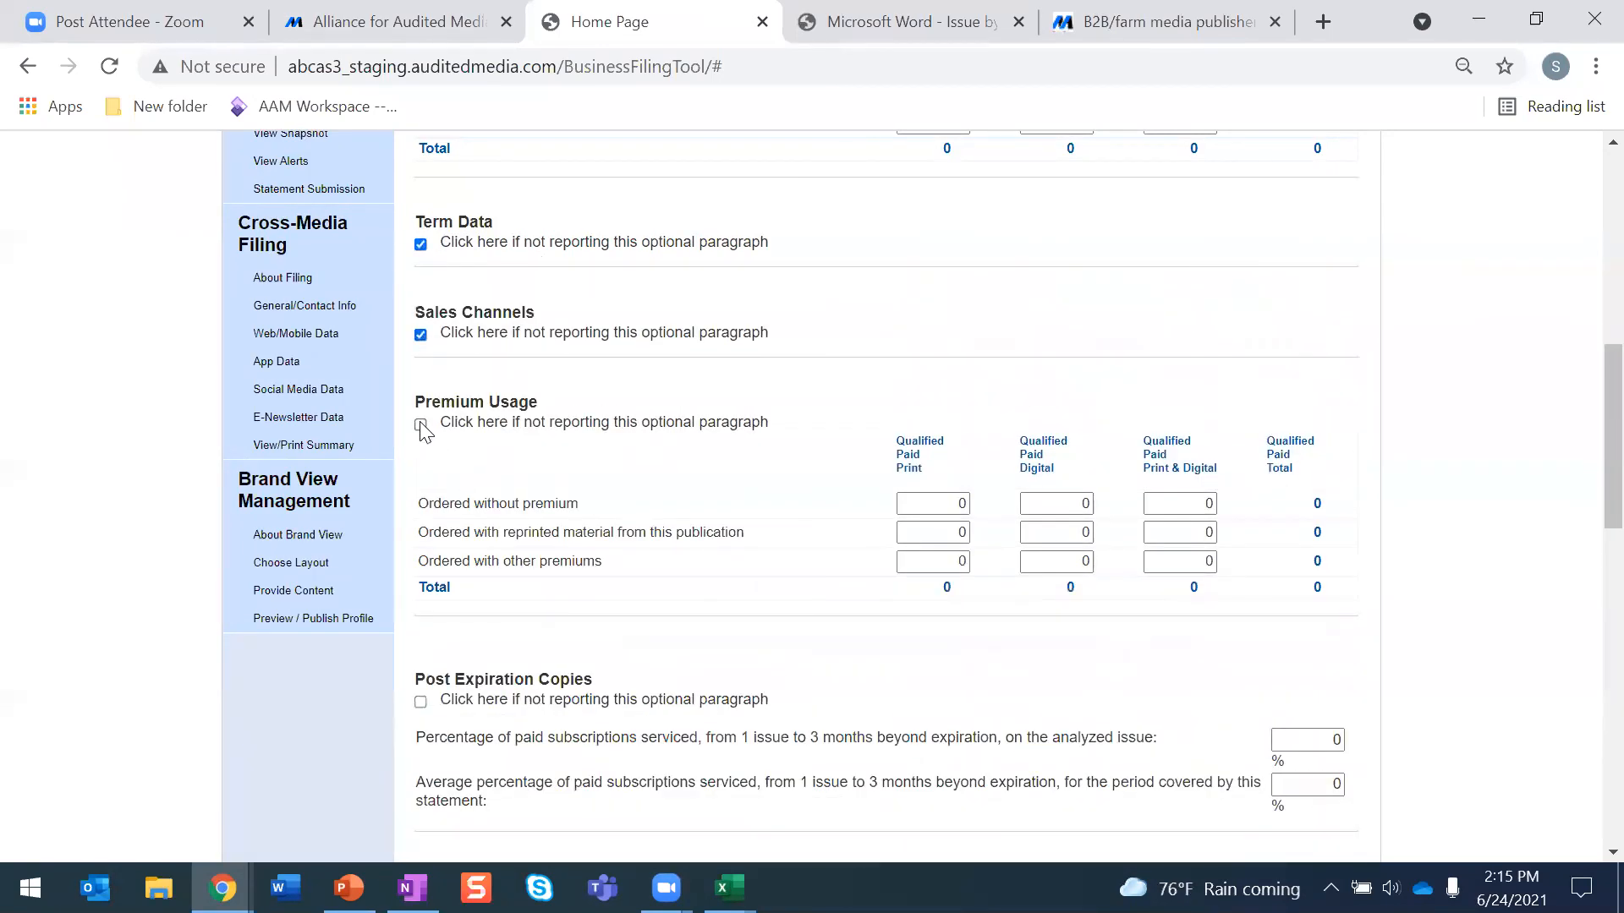
{"action": "left_click", "coordinate": [420, 425]}
{"action": "left_click", "coordinate": [421, 534]}
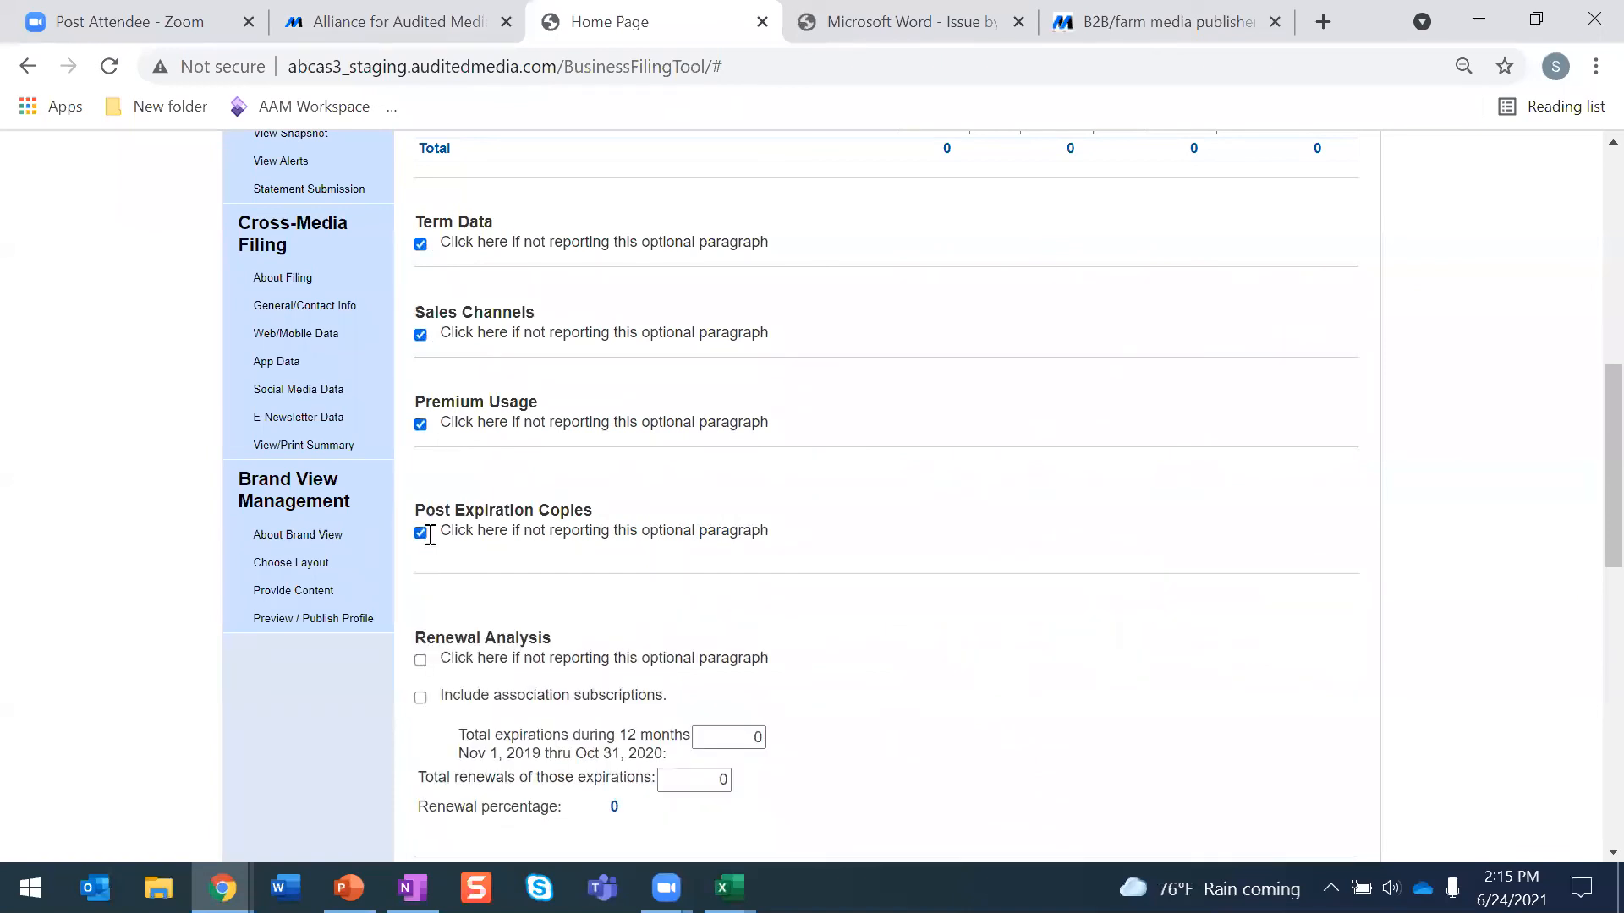
{"action": "scroll", "coordinate": [891, 511], "scroll_direction": "down", "scroll_amount": 6}
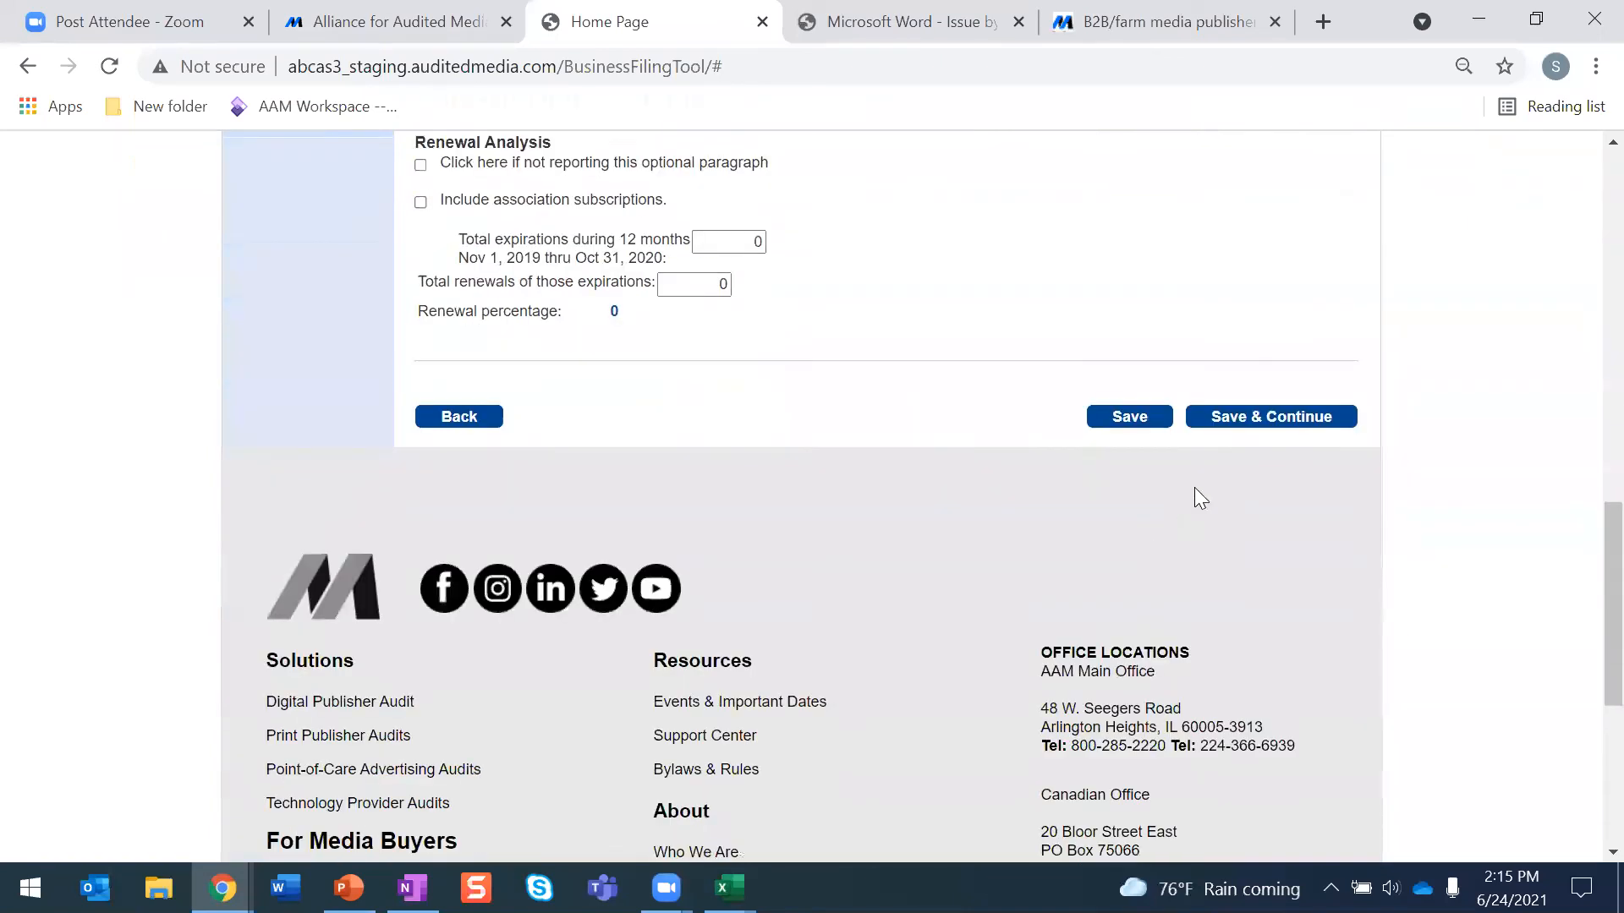
{"action": "left_click", "coordinate": [1277, 416]}
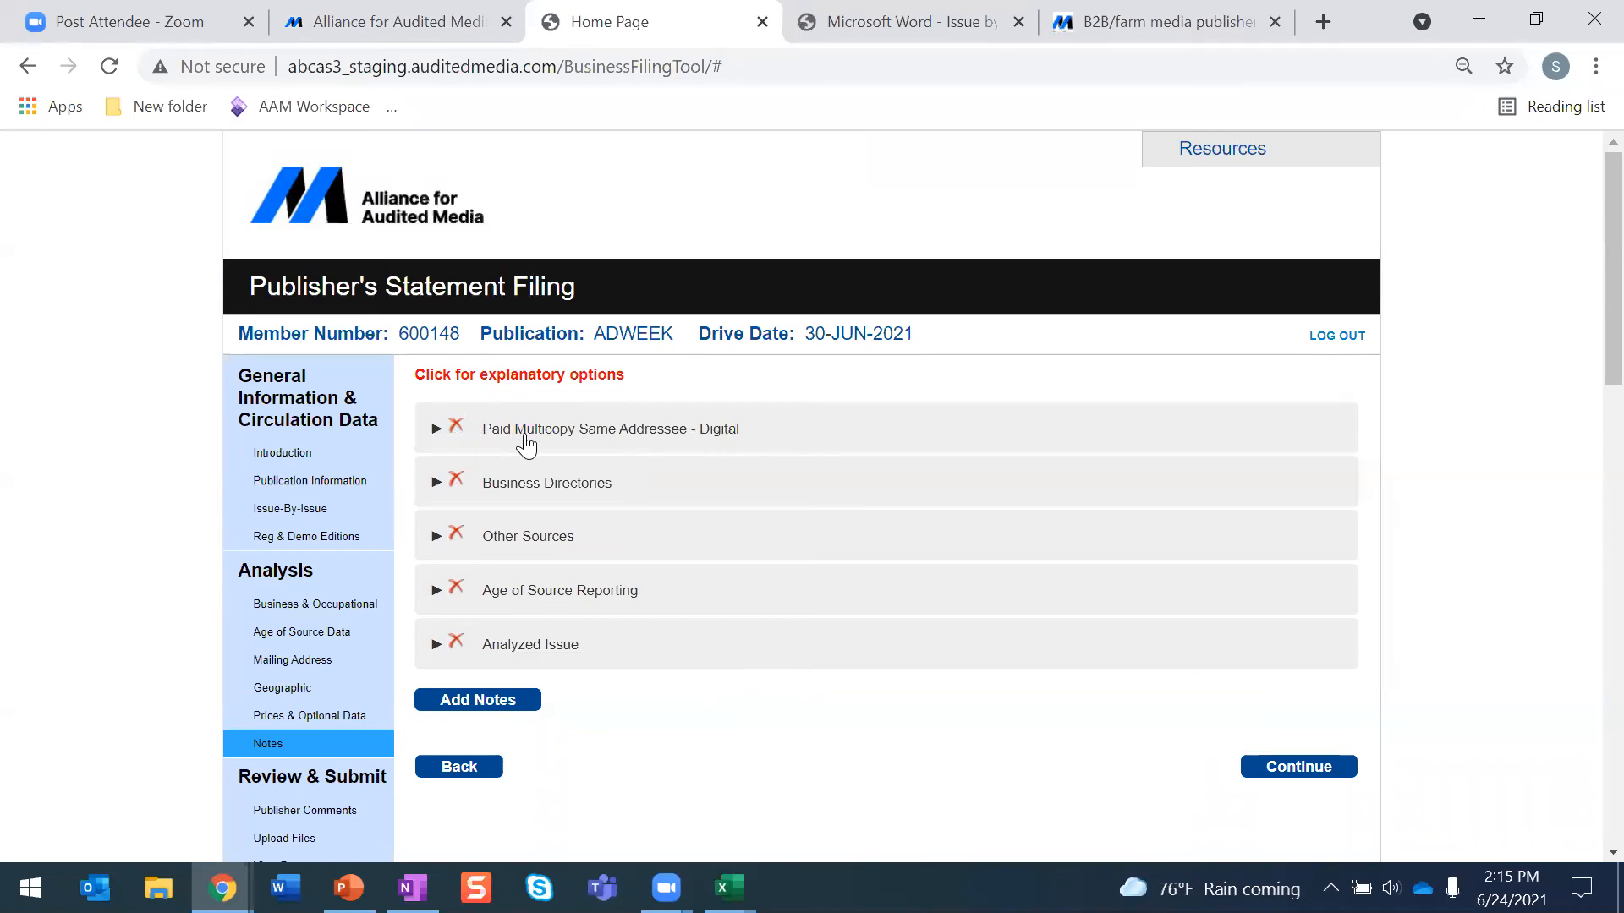
- Delete the Paid Multicopy Same Addressee - Digital explanatory note and dismiss the deletion message
{"action": "left_click", "coordinate": [456, 430]}
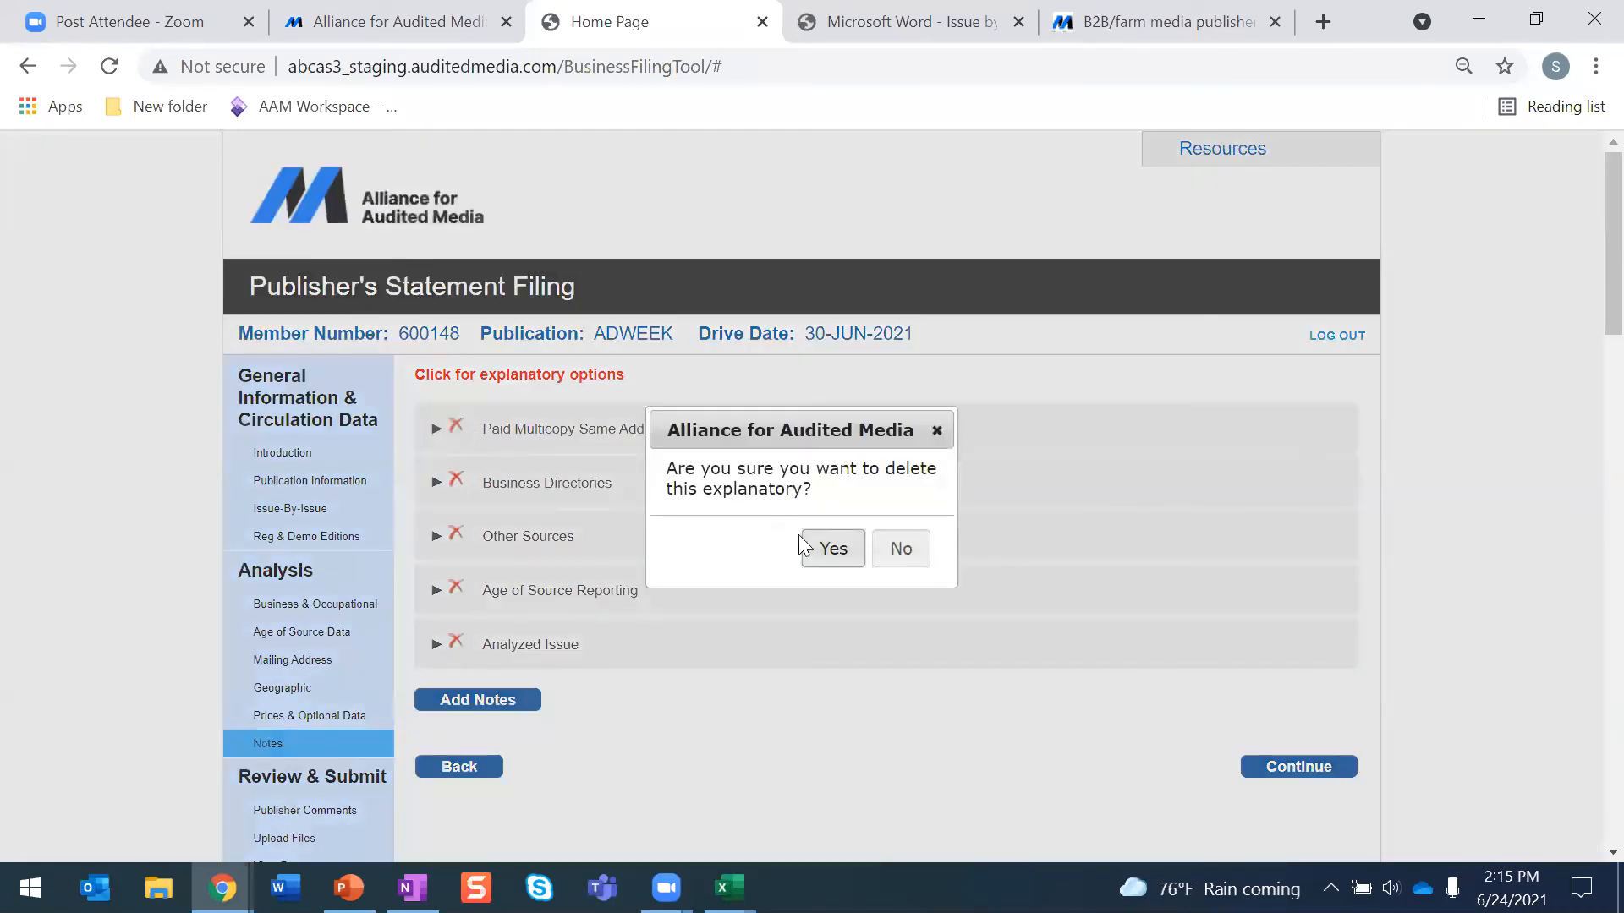
{"action": "left_click", "coordinate": [827, 548]}
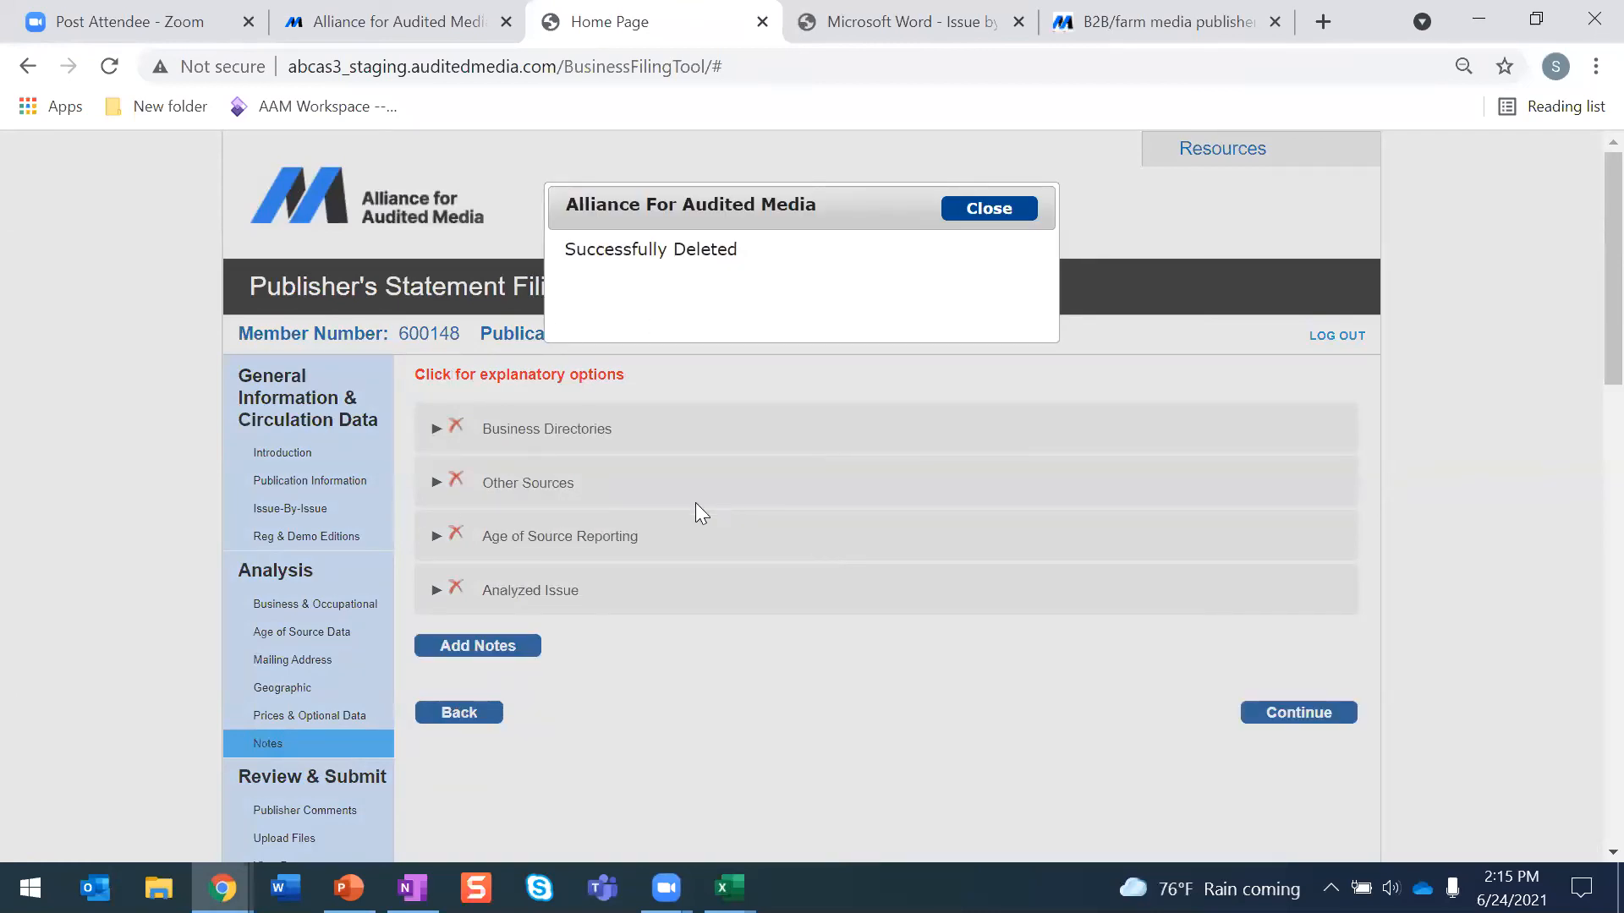
{"action": "left_click", "coordinate": [998, 213]}
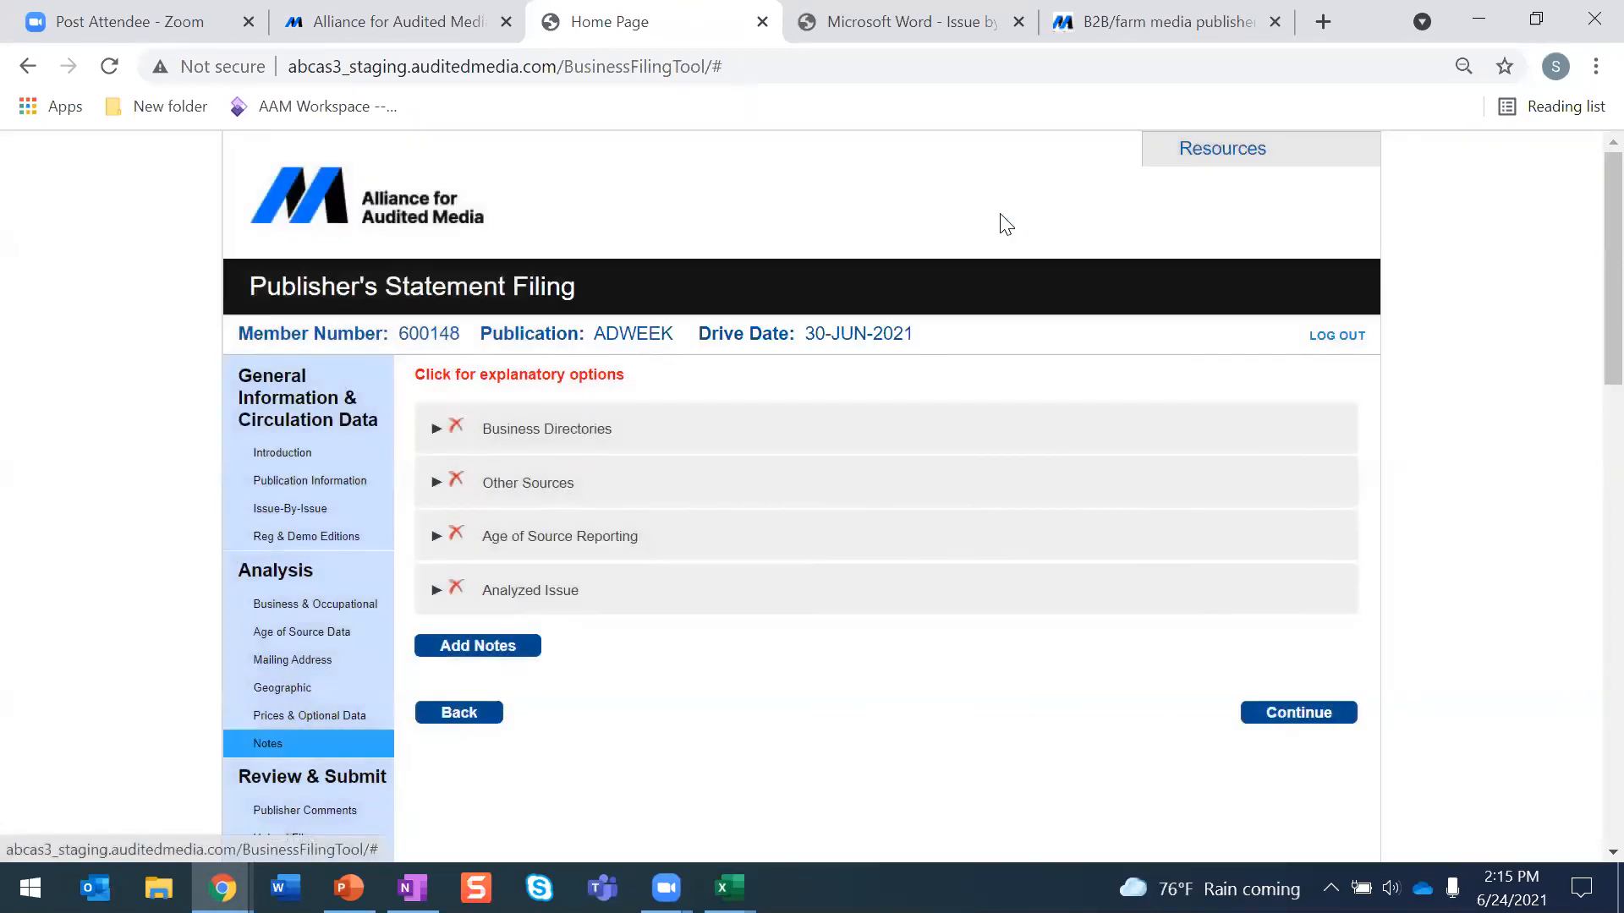
- View the Business Directories note text and browse the list of additional explanatory notes without adding one
{"action": "left_click", "coordinate": [487, 441]}
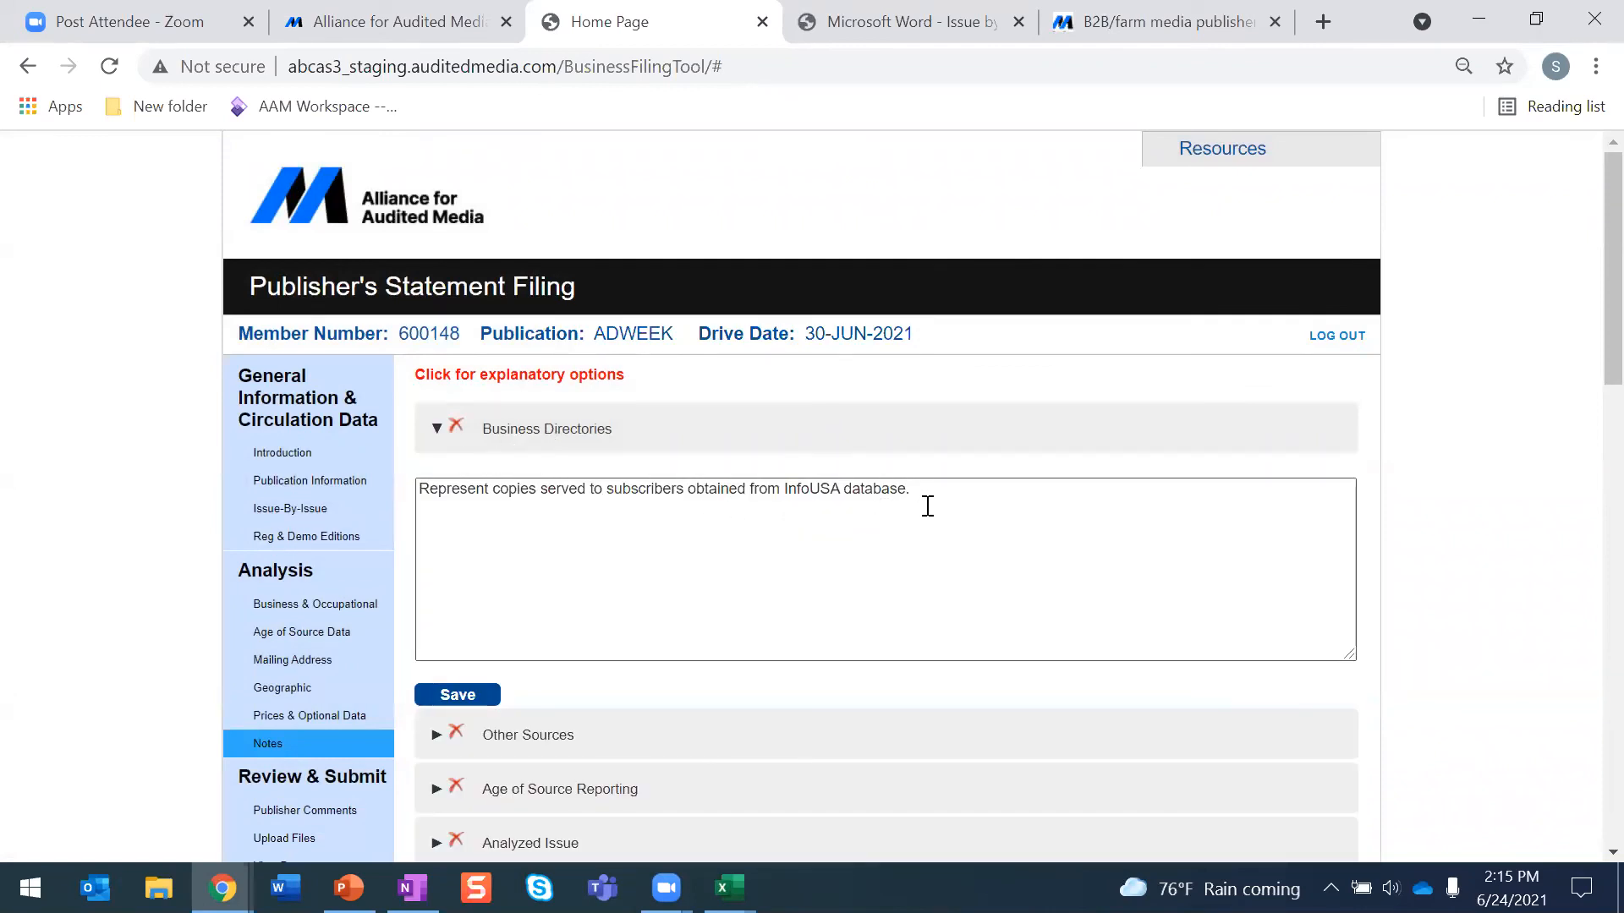
{"action": "scroll", "coordinate": [927, 506], "scroll_direction": "down", "scroll_amount": 3}
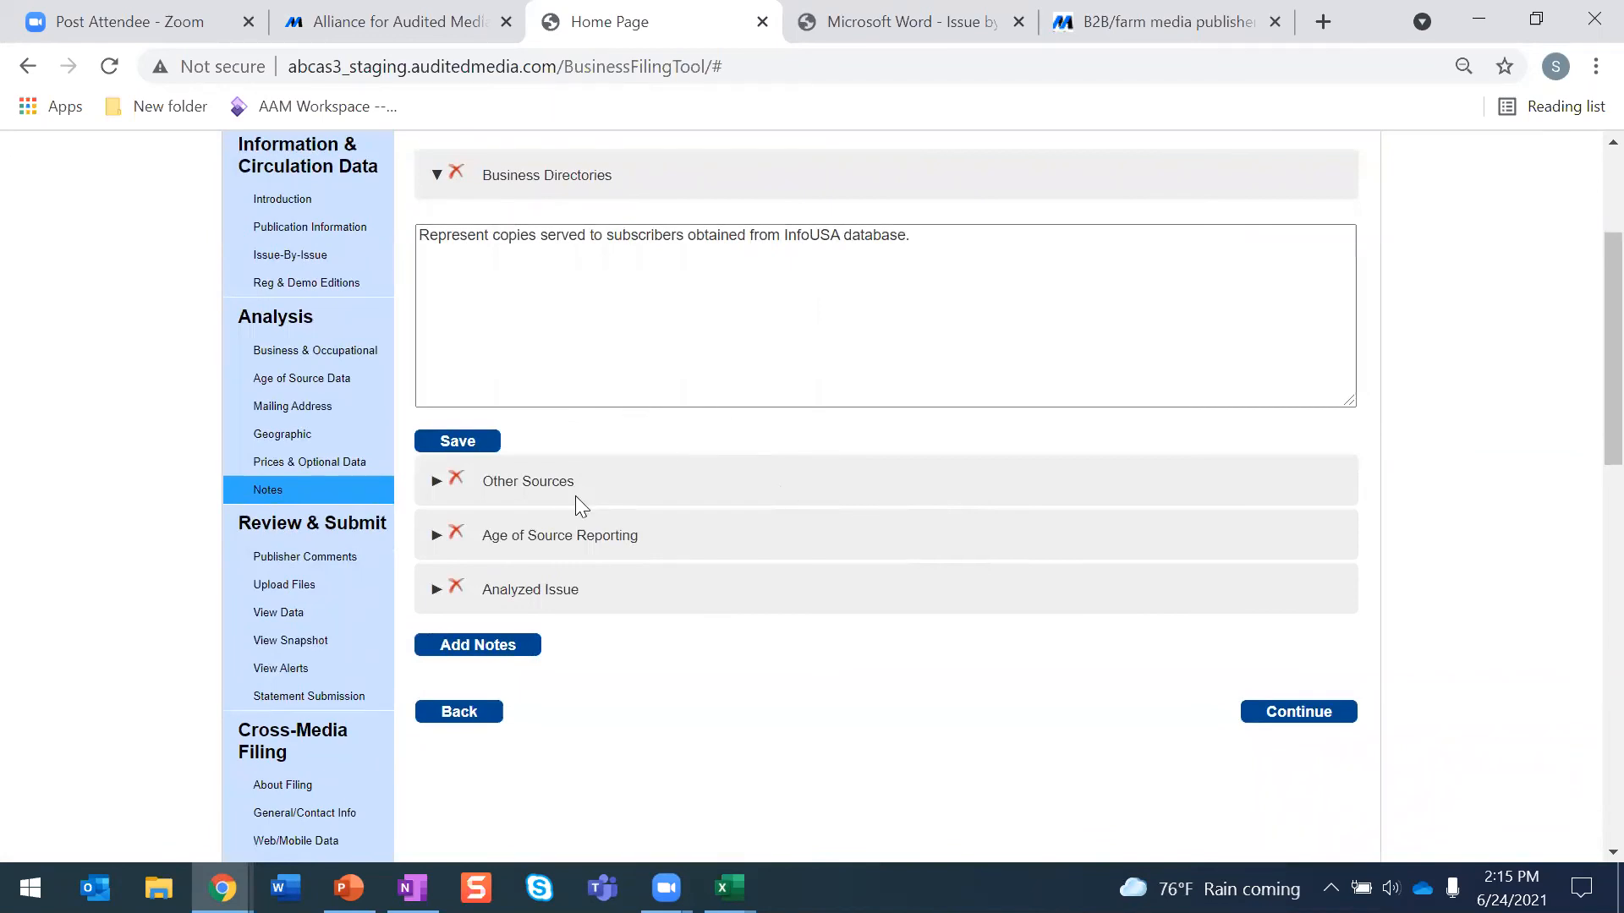
{"action": "left_click", "coordinate": [450, 650]}
{"action": "scroll", "coordinate": [499, 532], "scroll_direction": "down", "scroll_amount": 4}
{"action": "scroll", "coordinate": [498, 531], "scroll_direction": "down", "scroll_amount": 4}
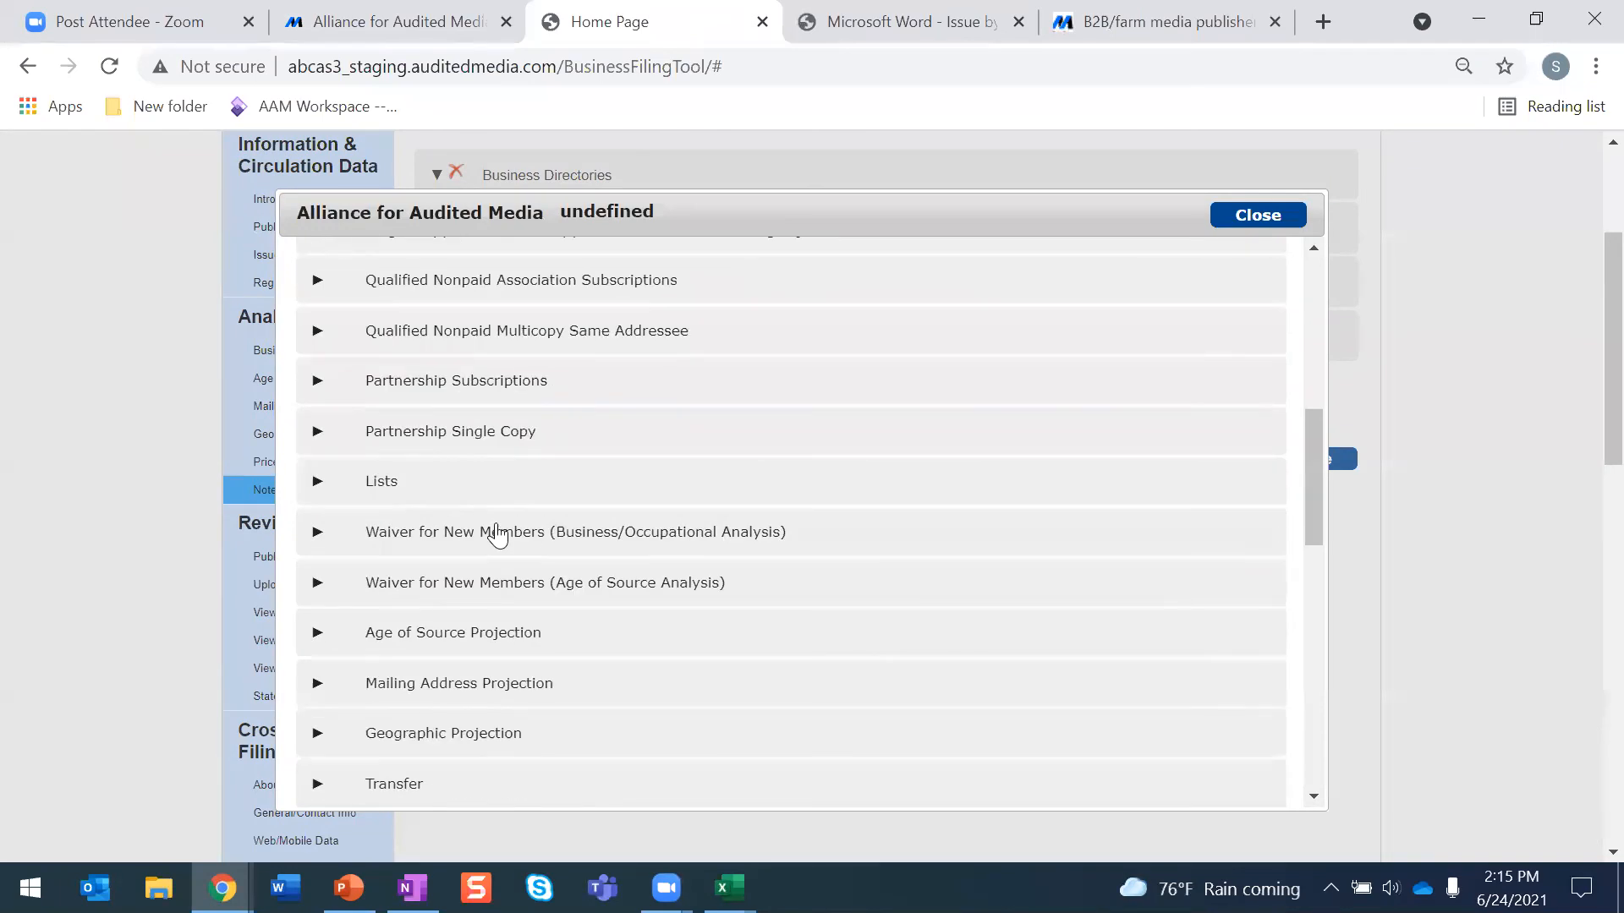
{"action": "scroll", "coordinate": [497, 534], "scroll_direction": "down", "scroll_amount": 3}
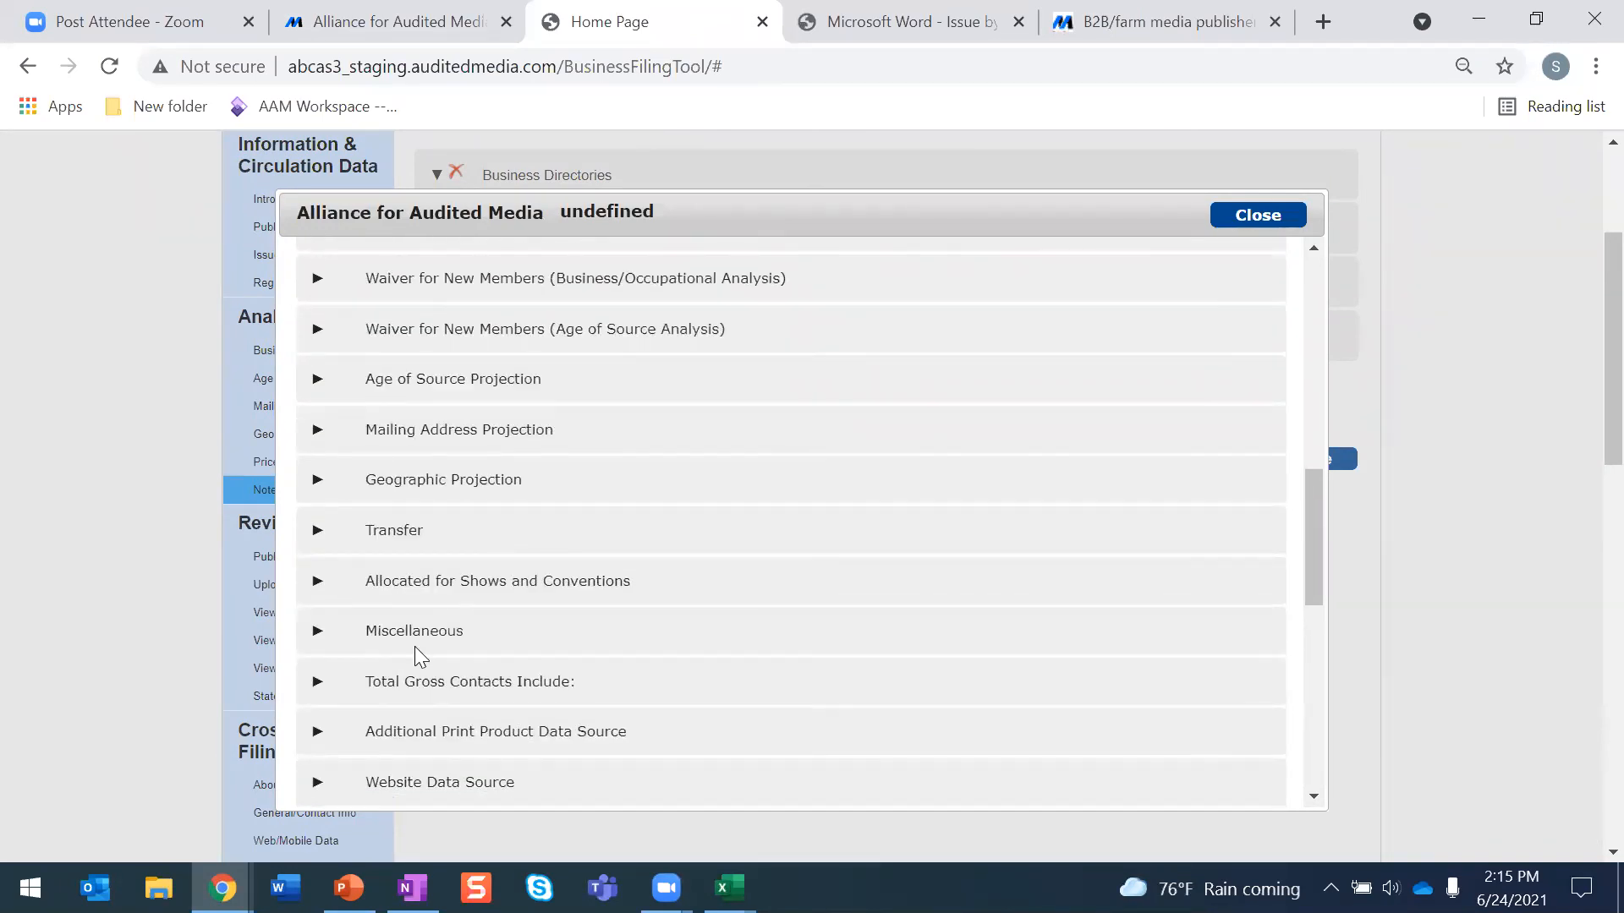
{"action": "left_click", "coordinate": [1235, 216]}
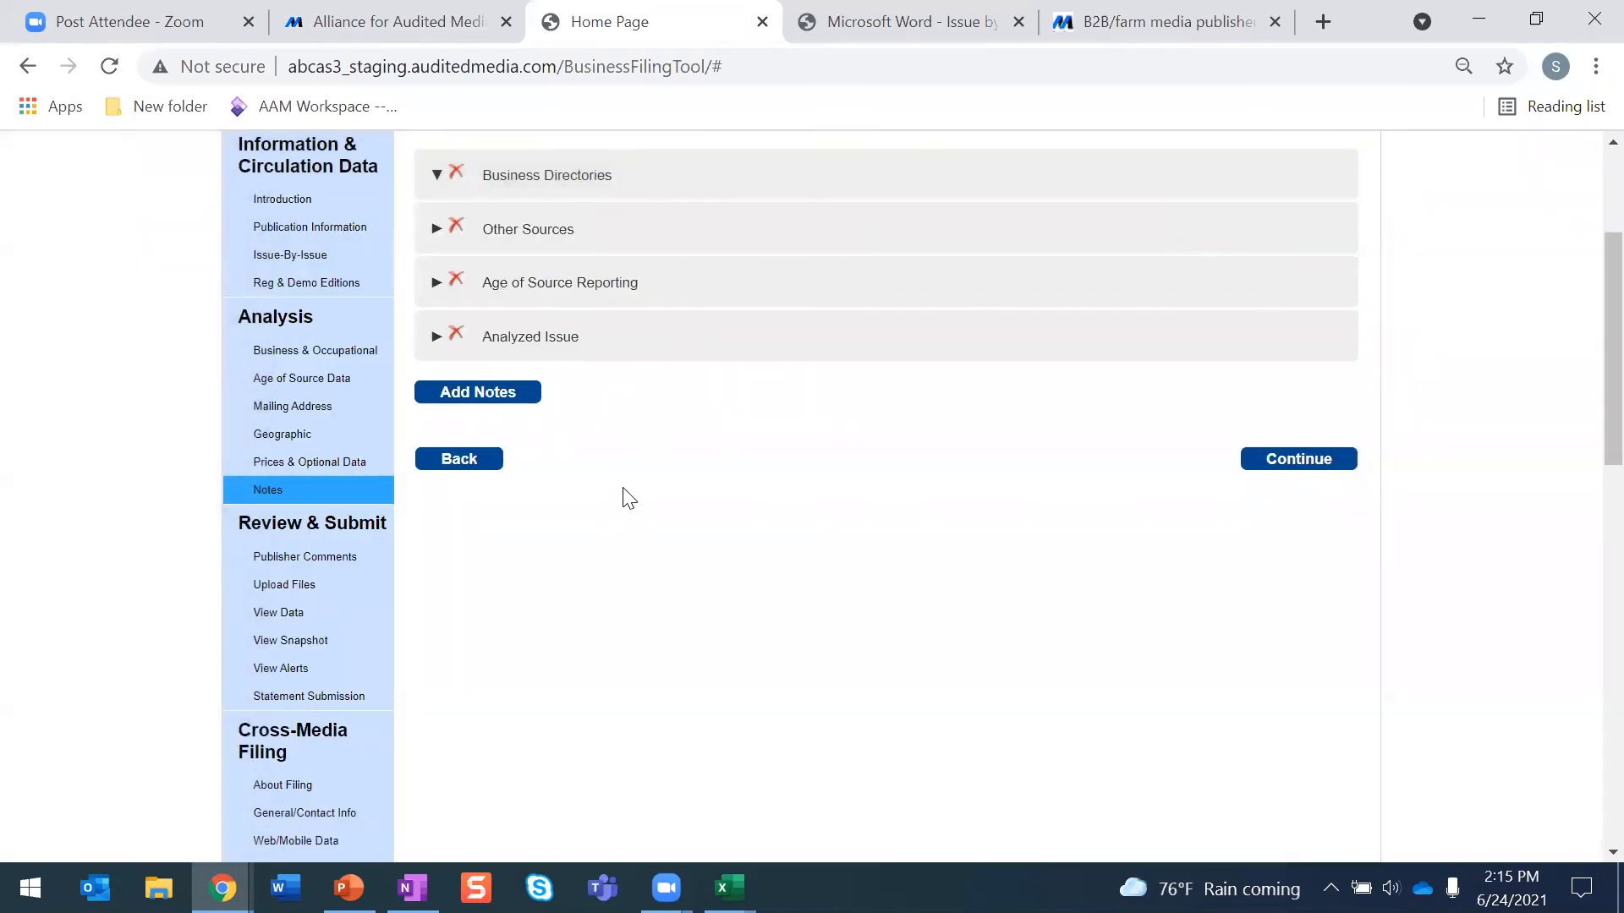
- Open Publisher Comments, leave the comment box empty, and save and continue to Upload Files
{"action": "scroll", "coordinate": [626, 499], "scroll_direction": "up", "scroll_amount": 3}
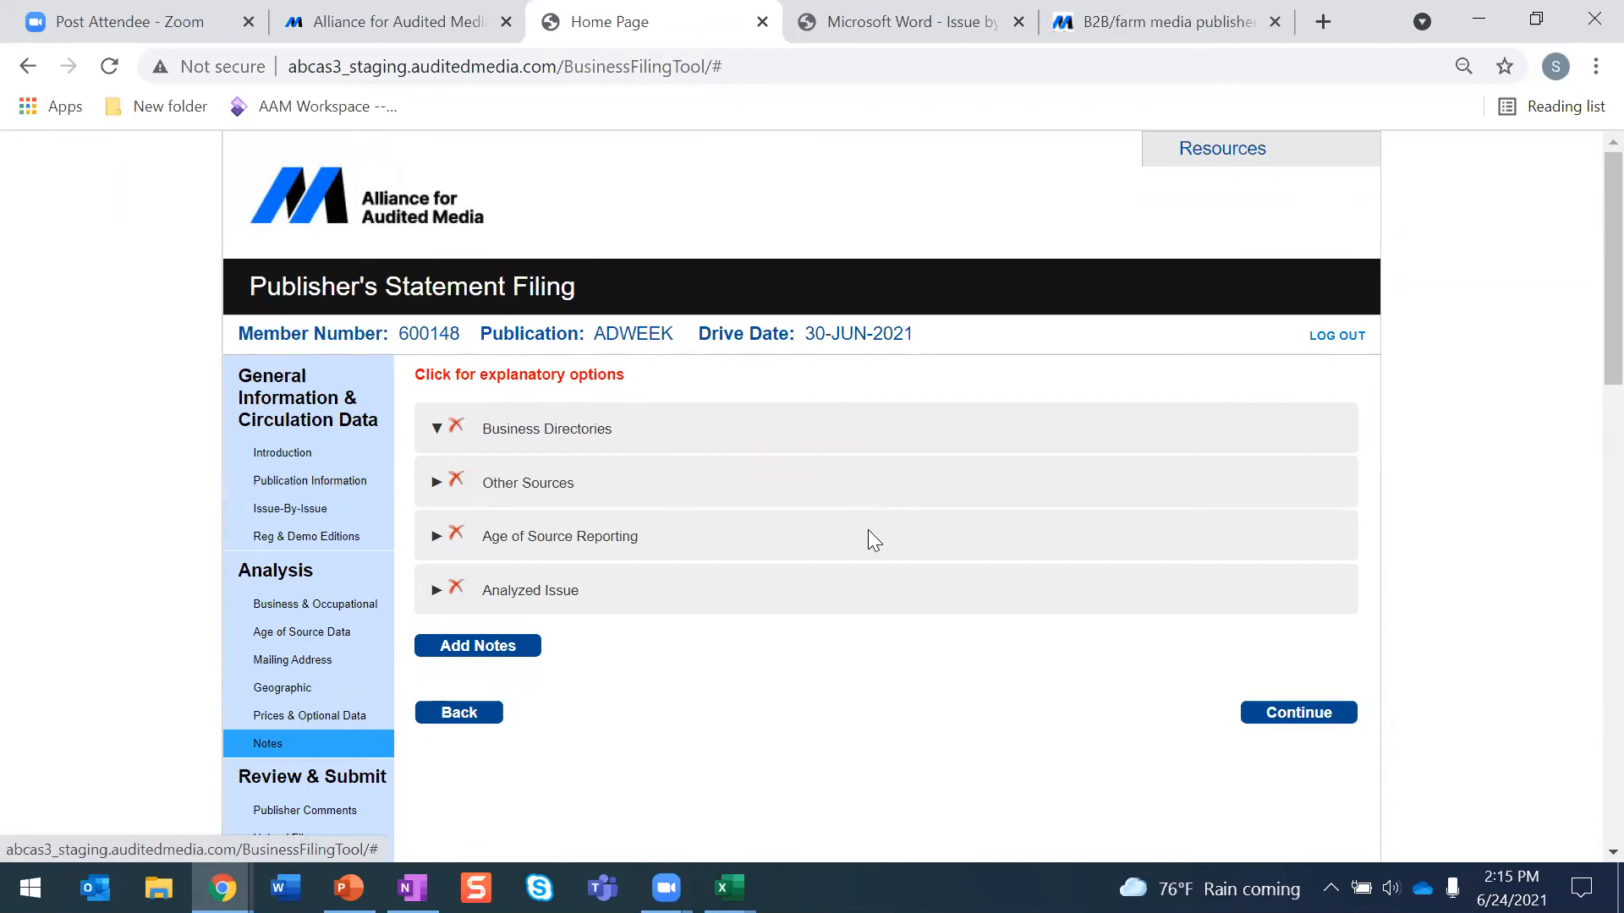
{"action": "scroll", "coordinate": [649, 564], "scroll_direction": "down", "scroll_amount": 3}
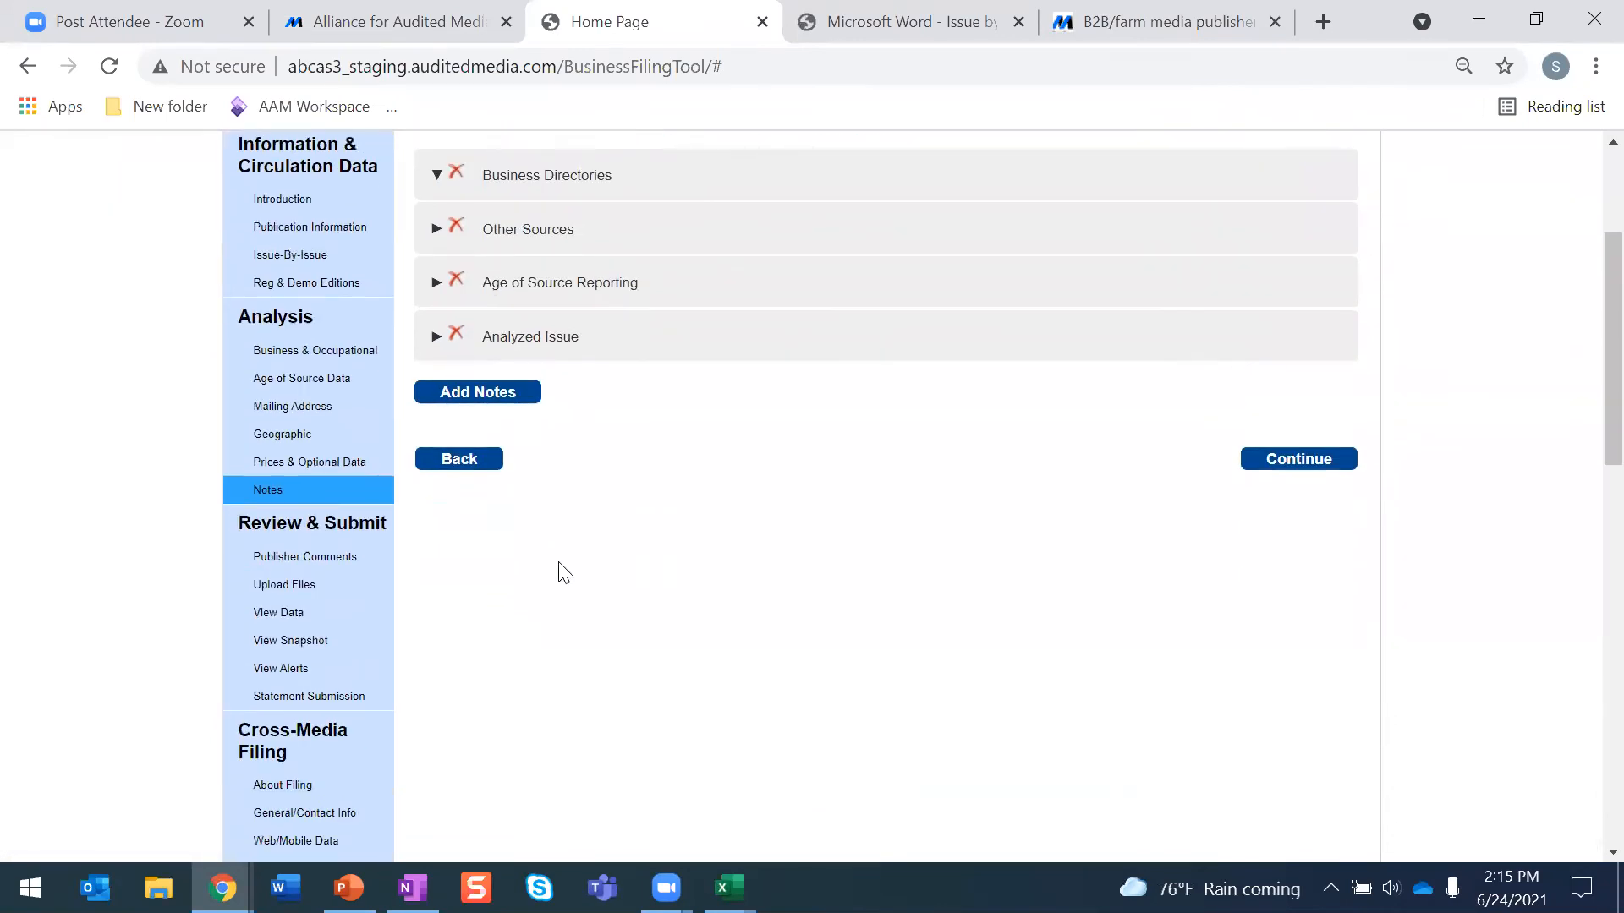
{"action": "left_click", "coordinate": [326, 556]}
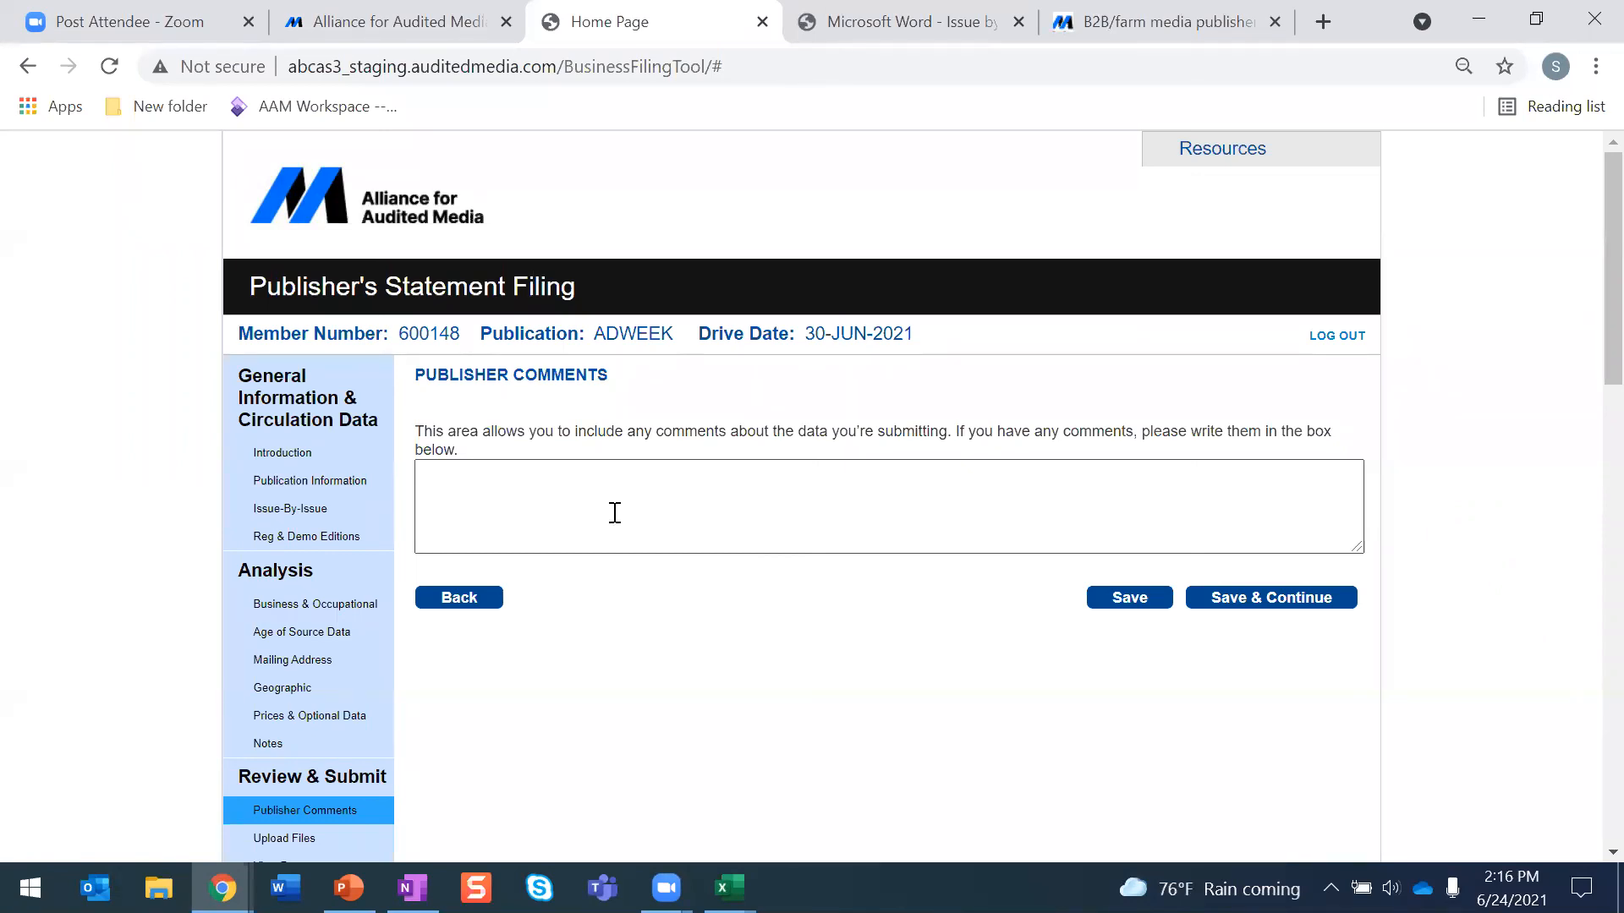
{"action": "left_click", "coordinate": [1226, 602]}
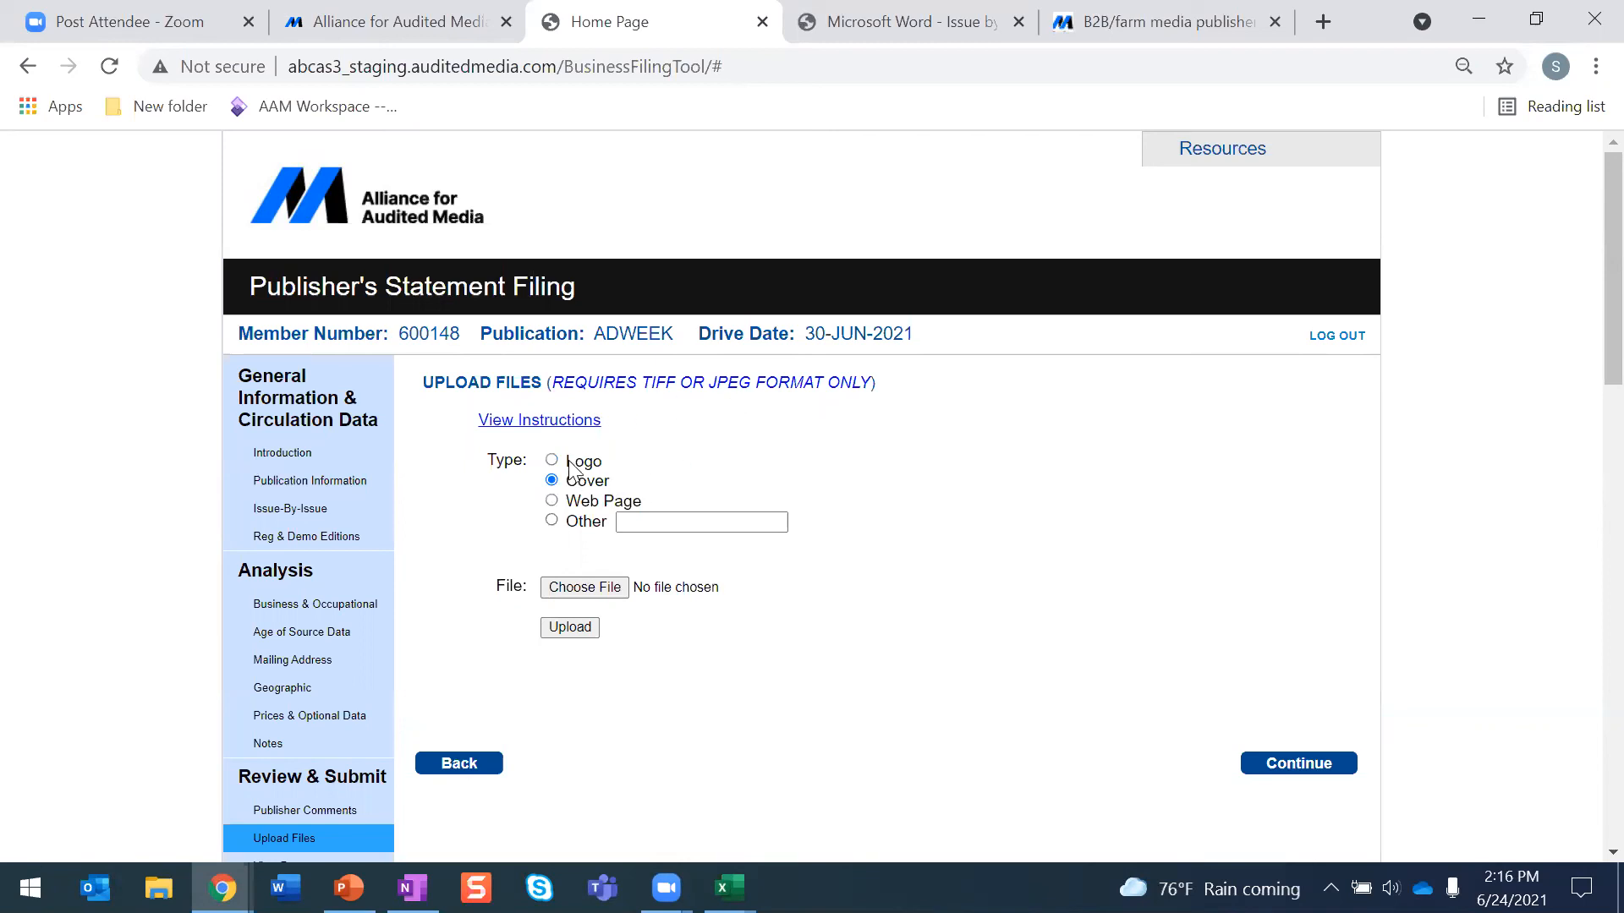
- Open View Data and review the expanded Average Qualified Paid, Average Qualified Nonpaid and Average Nonqualified Circulation sections
{"action": "scroll", "coordinate": [568, 468], "scroll_direction": "down", "scroll_amount": 3}
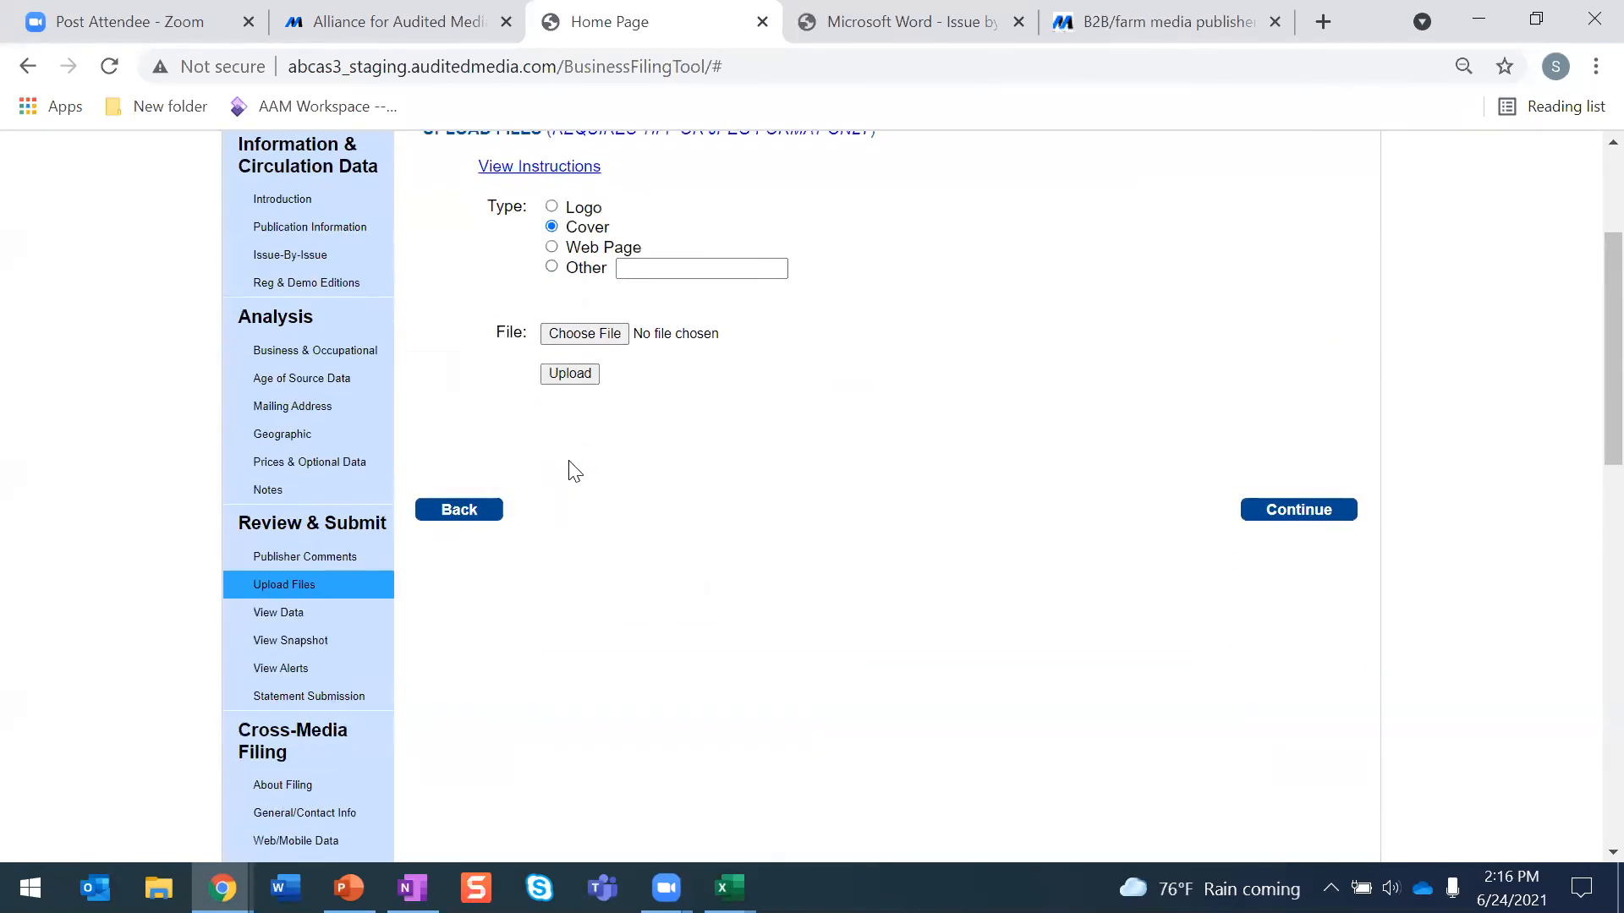
{"action": "left_click", "coordinate": [320, 626]}
{"action": "scroll", "coordinate": [580, 604], "scroll_direction": "down", "scroll_amount": 4}
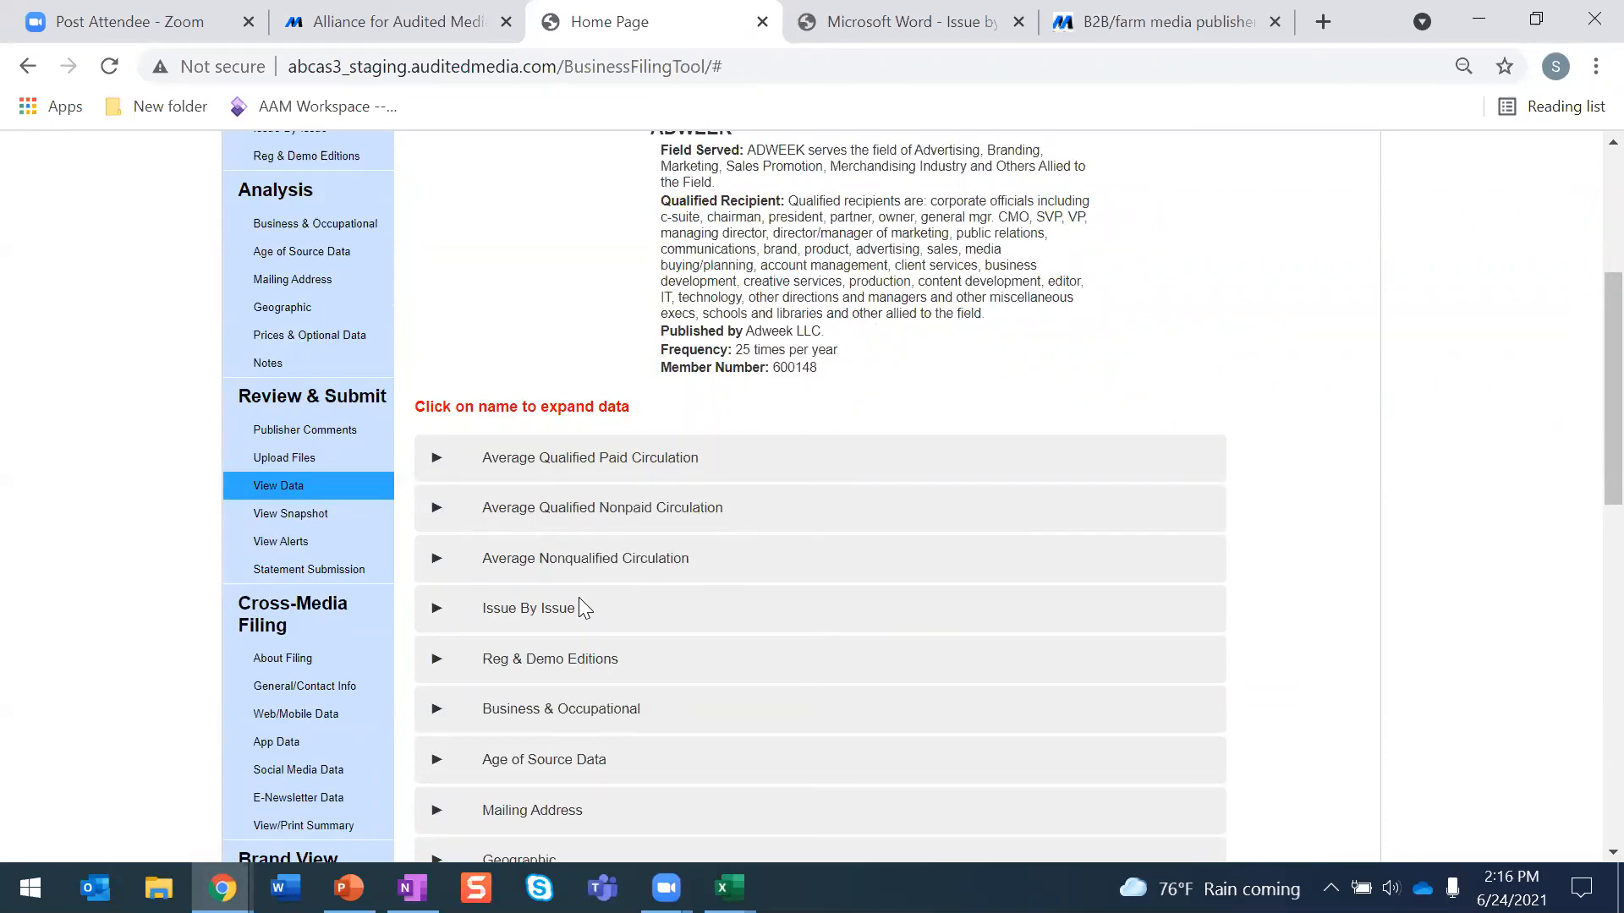
{"action": "left_click", "coordinate": [534, 476]}
{"action": "scroll", "coordinate": [516, 439], "scroll_direction": "down", "scroll_amount": 9}
{"action": "left_click", "coordinate": [509, 415]}
{"action": "scroll", "coordinate": [507, 427], "scroll_direction": "down", "scroll_amount": 5}
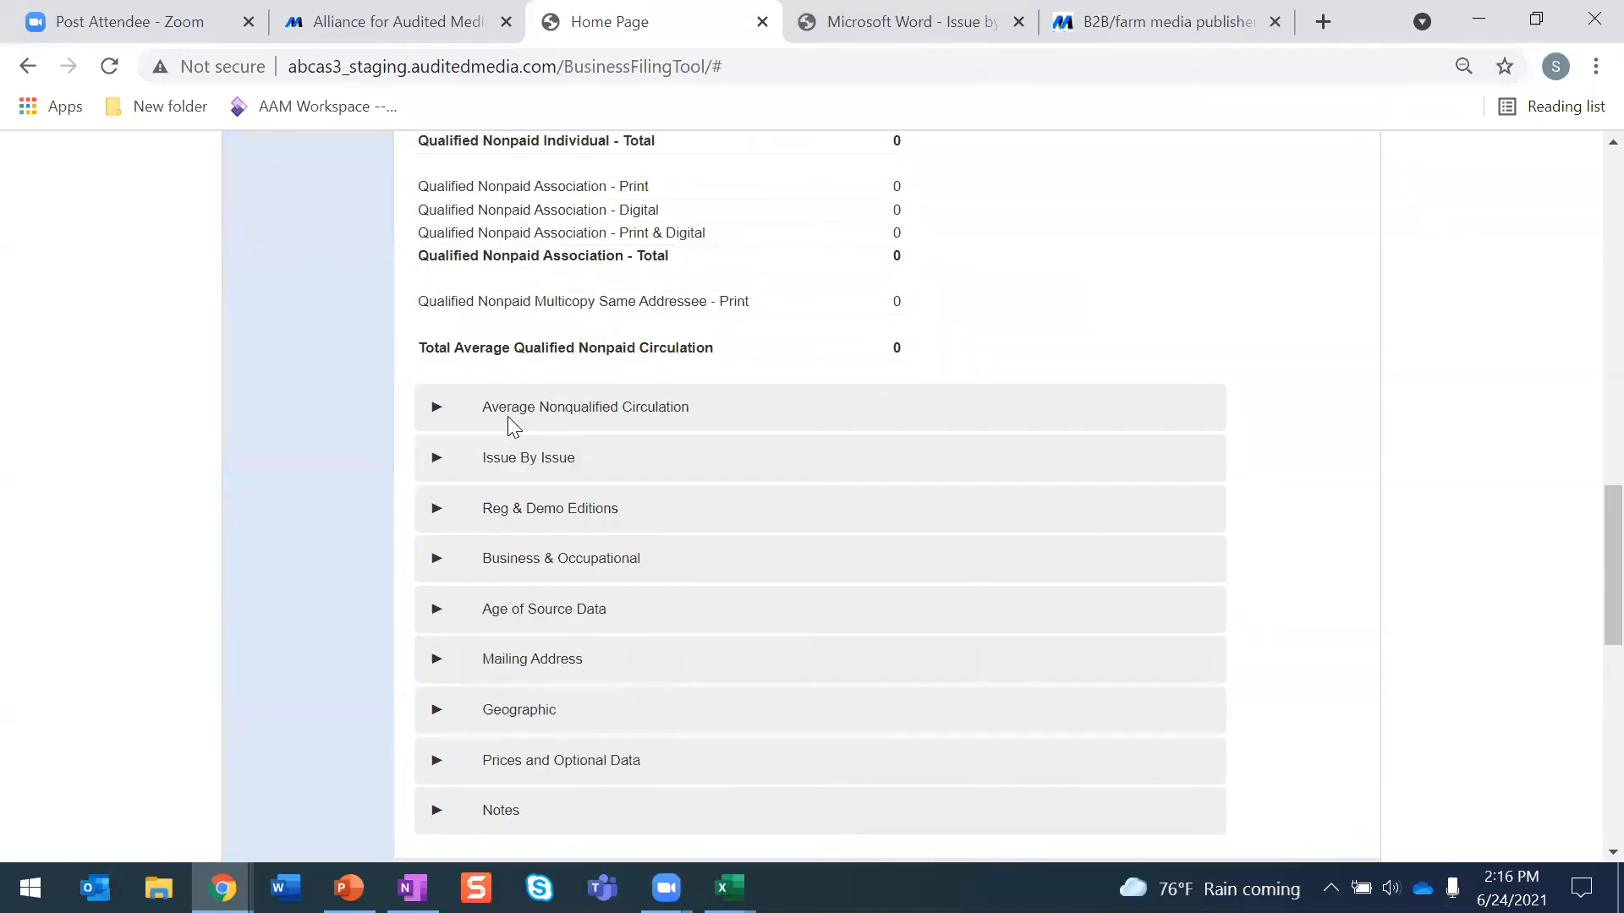
{"action": "left_click", "coordinate": [508, 416]}
{"action": "scroll", "coordinate": [521, 446], "scroll_direction": "down", "scroll_amount": 4}
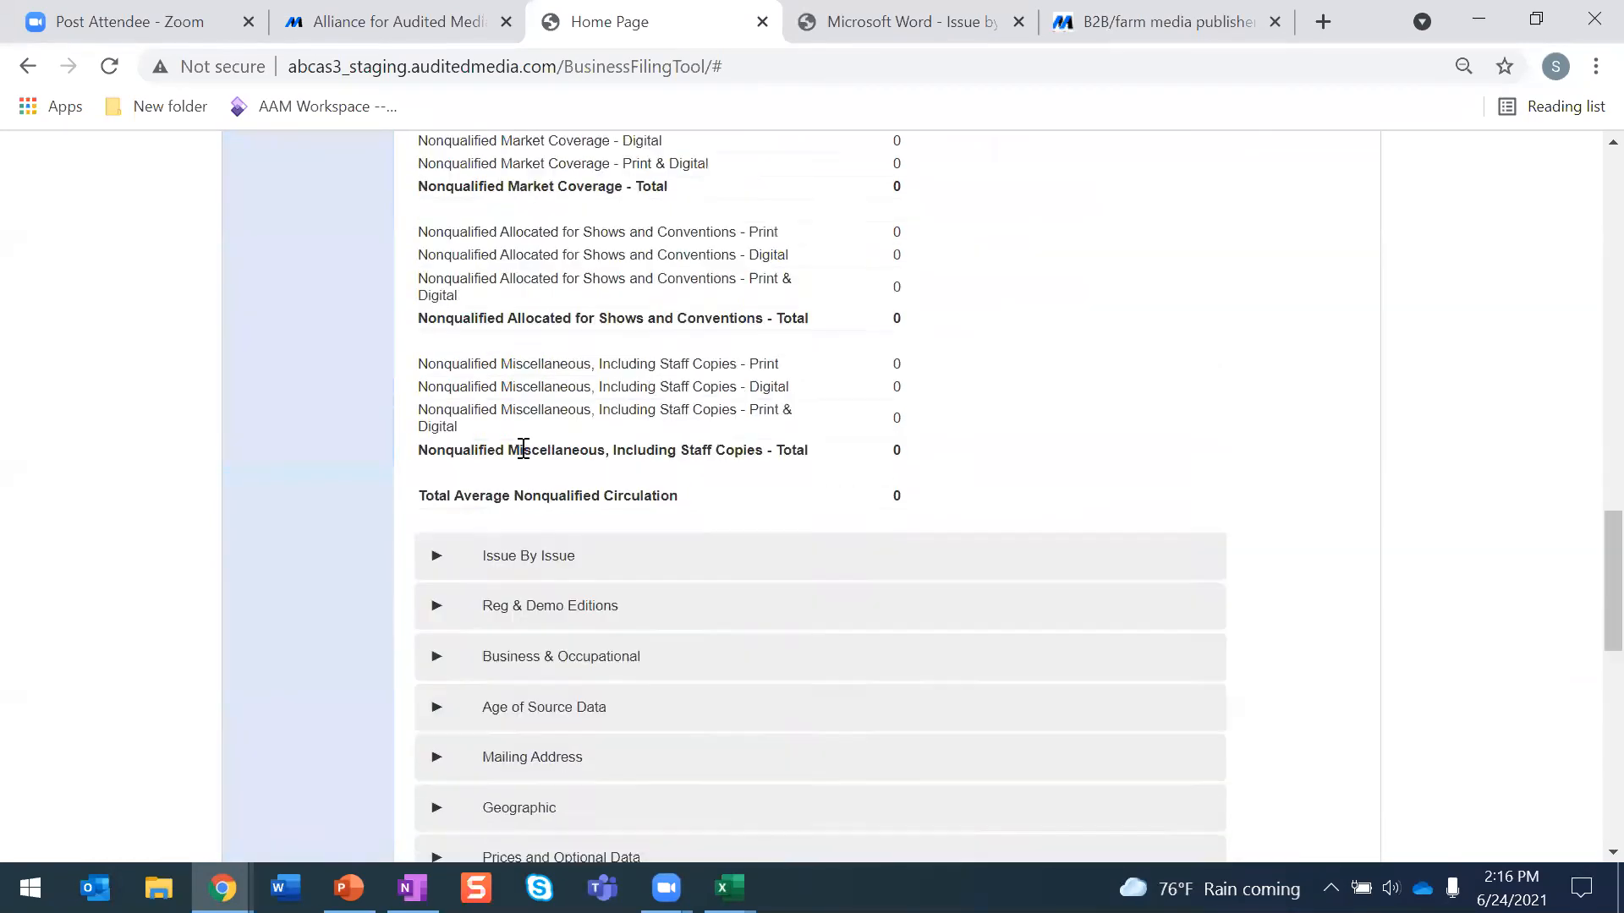
{"action": "scroll", "coordinate": [746, 482], "scroll_direction": "up", "scroll_amount": 9}
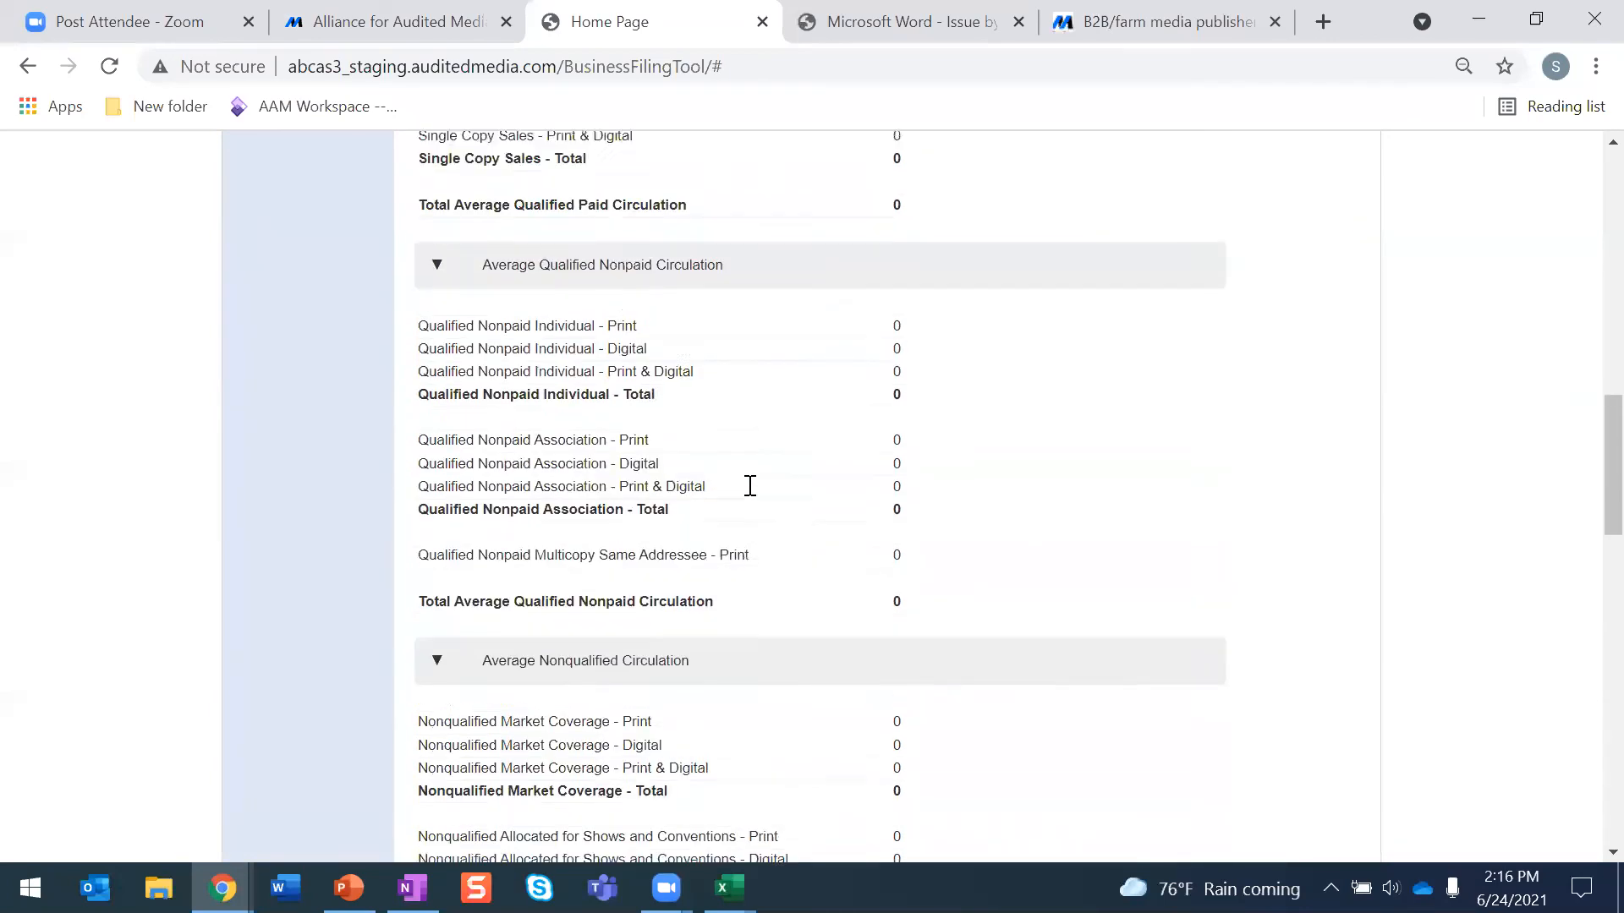
{"action": "scroll", "coordinate": [749, 487], "scroll_direction": "up", "scroll_amount": 8}
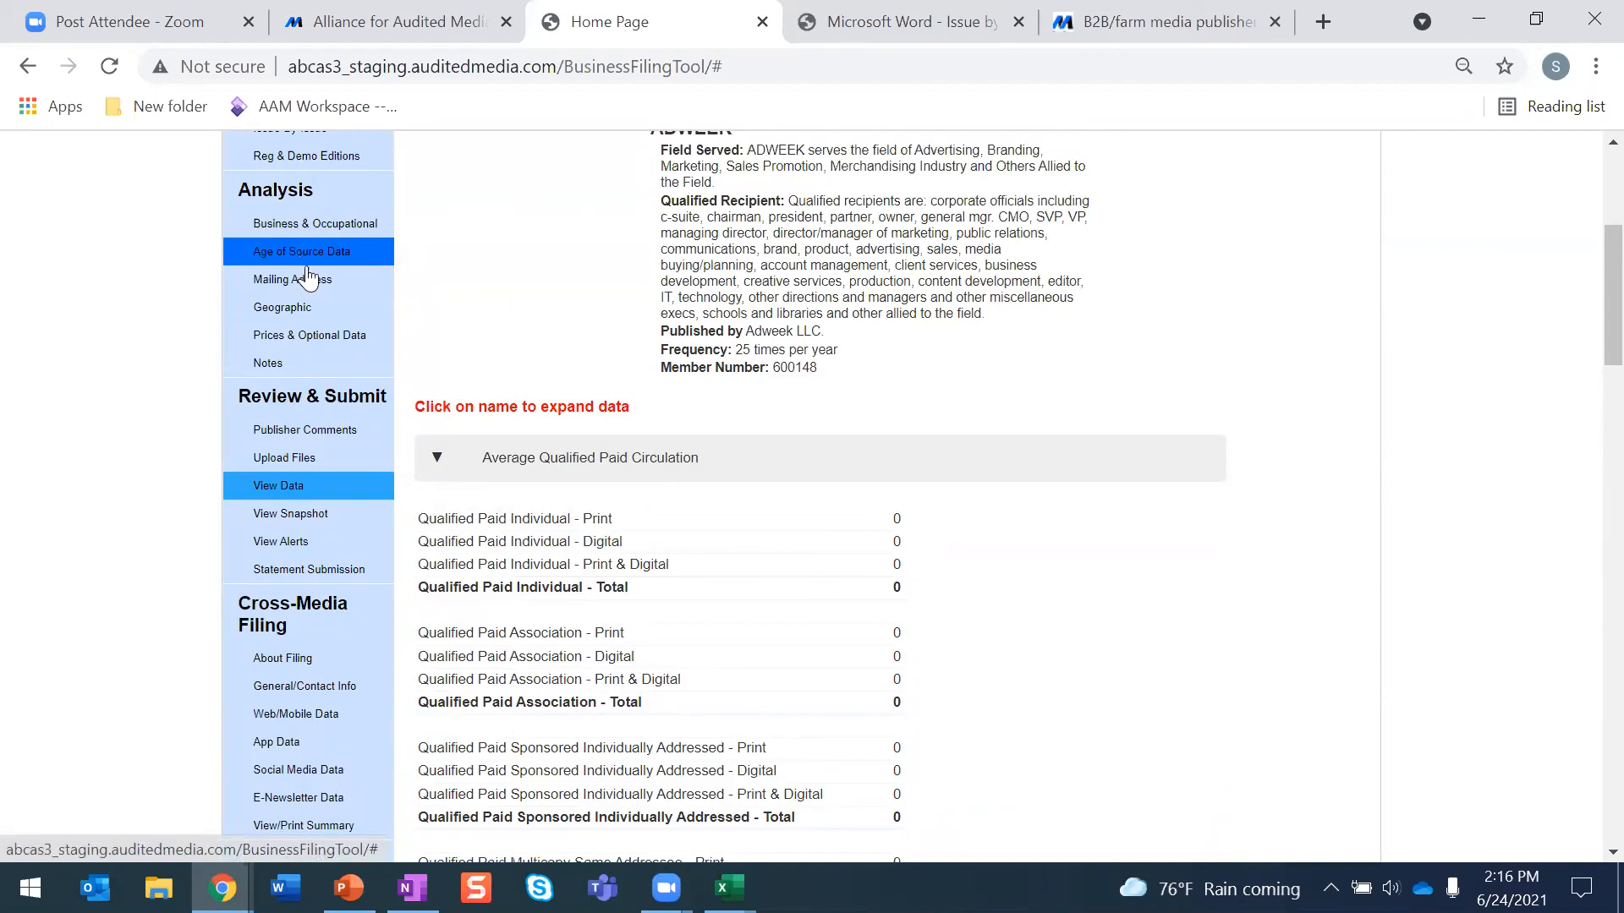
{"action": "scroll", "coordinate": [301, 338], "scroll_direction": "down", "scroll_amount": 2}
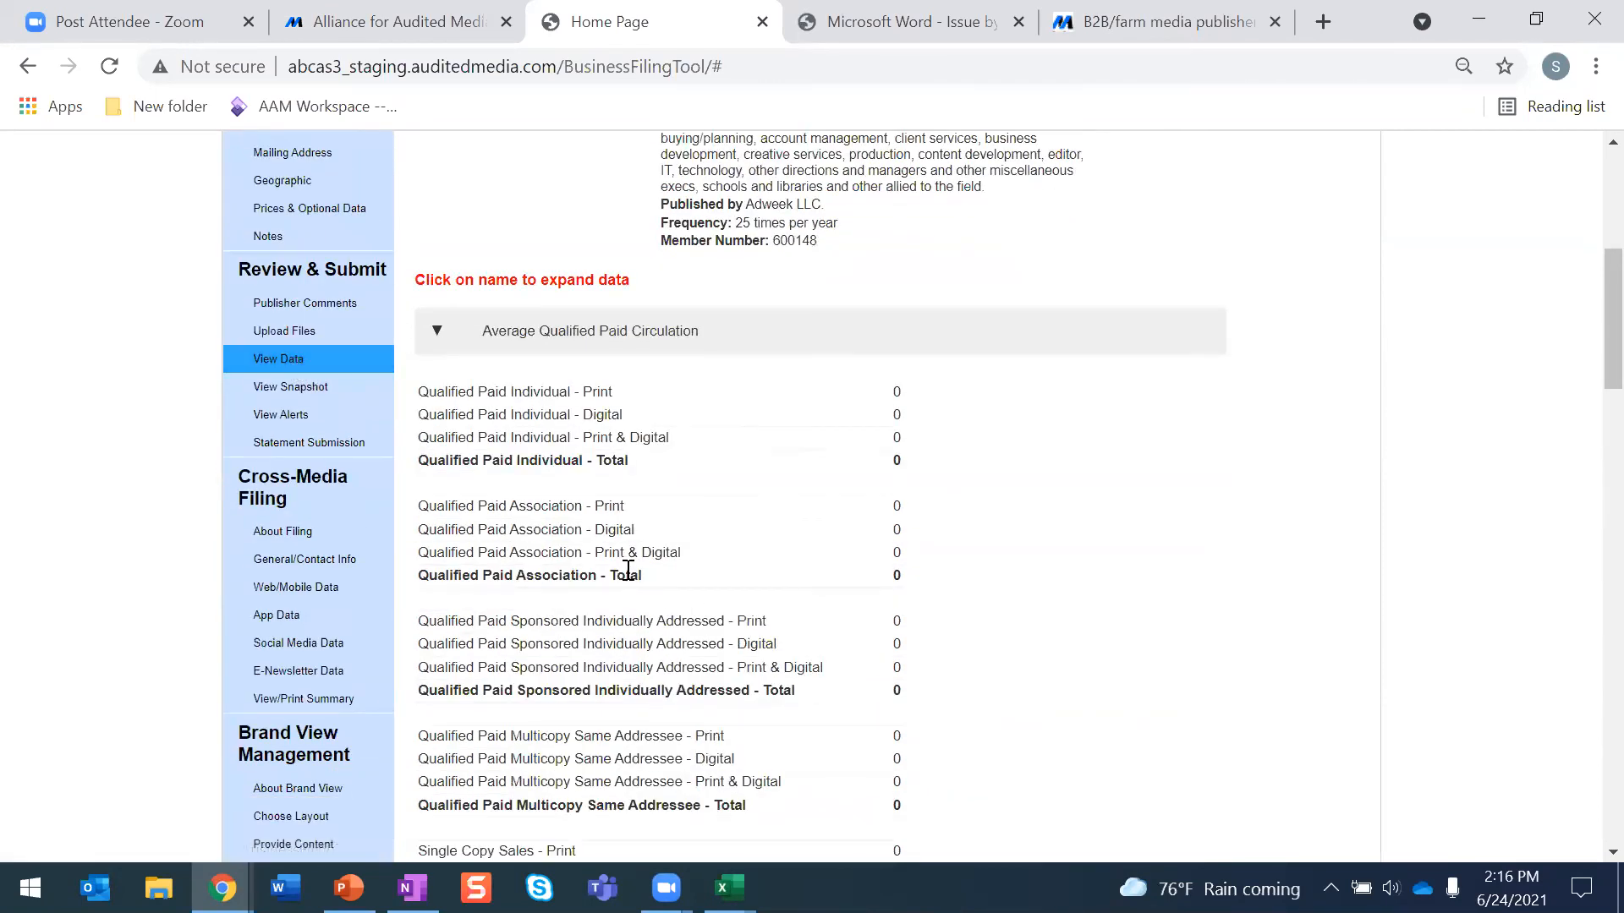
- Preview the printout of the filing data, view the available print destinations, and close the filing tool's tab without saving
{"action": "scroll", "coordinate": [633, 555], "scroll_direction": "up", "scroll_amount": 2}
{"action": "scroll", "coordinate": [633, 555], "scroll_direction": "up", "scroll_amount": 2}
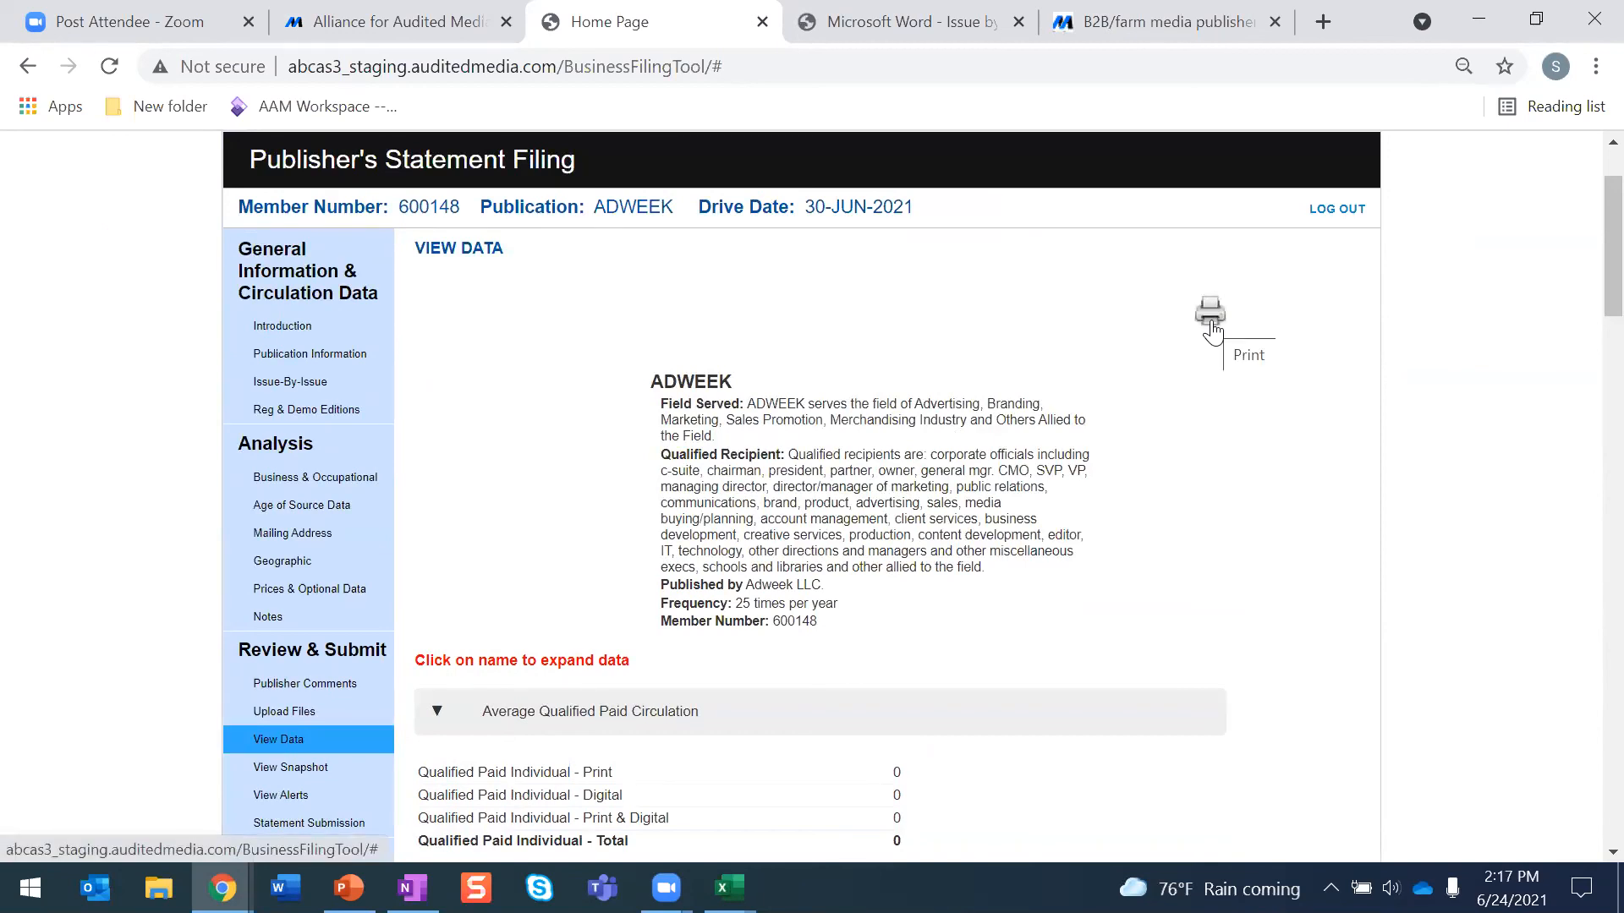
{"action": "left_click", "coordinate": [1211, 314]}
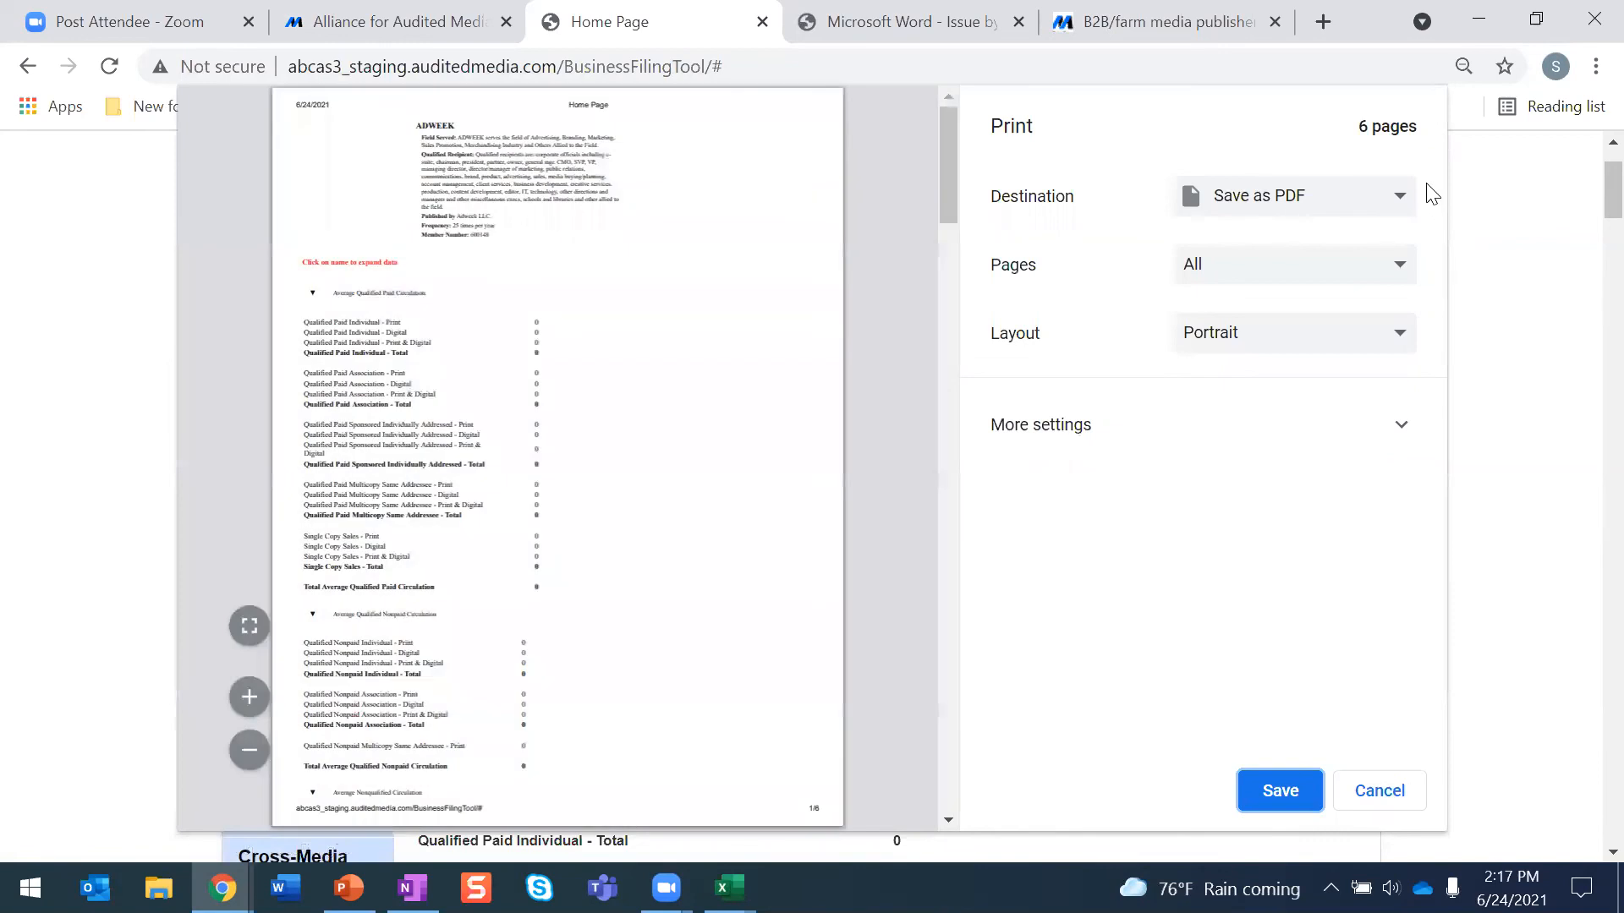
{"action": "left_click", "coordinate": [1403, 201]}
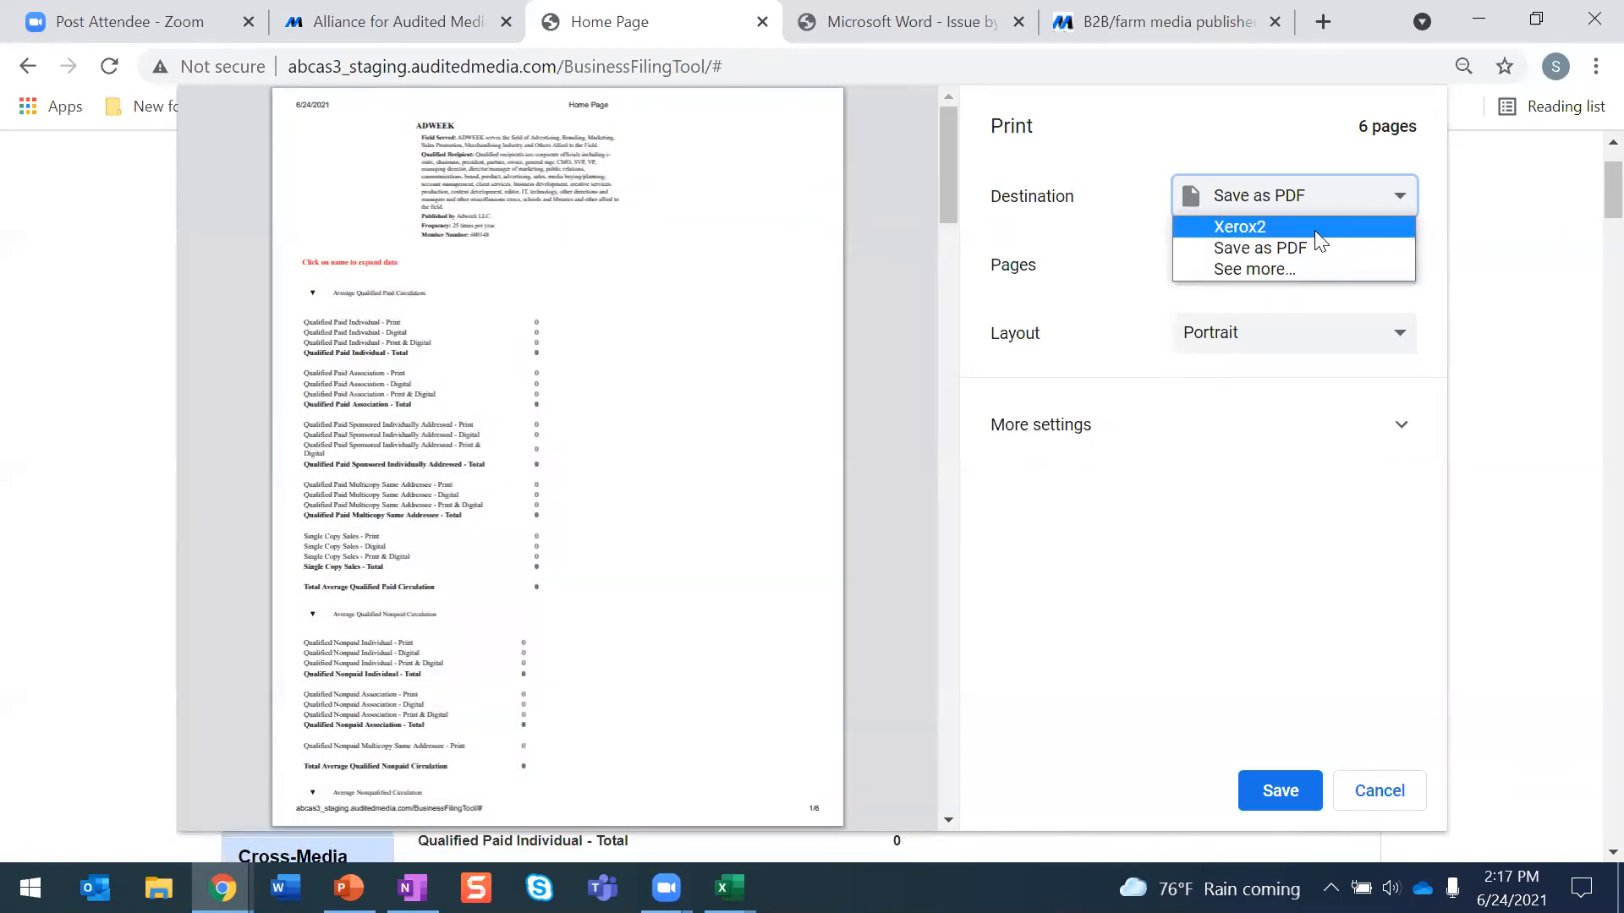
{"action": "left_click", "coordinate": [1587, 269]}
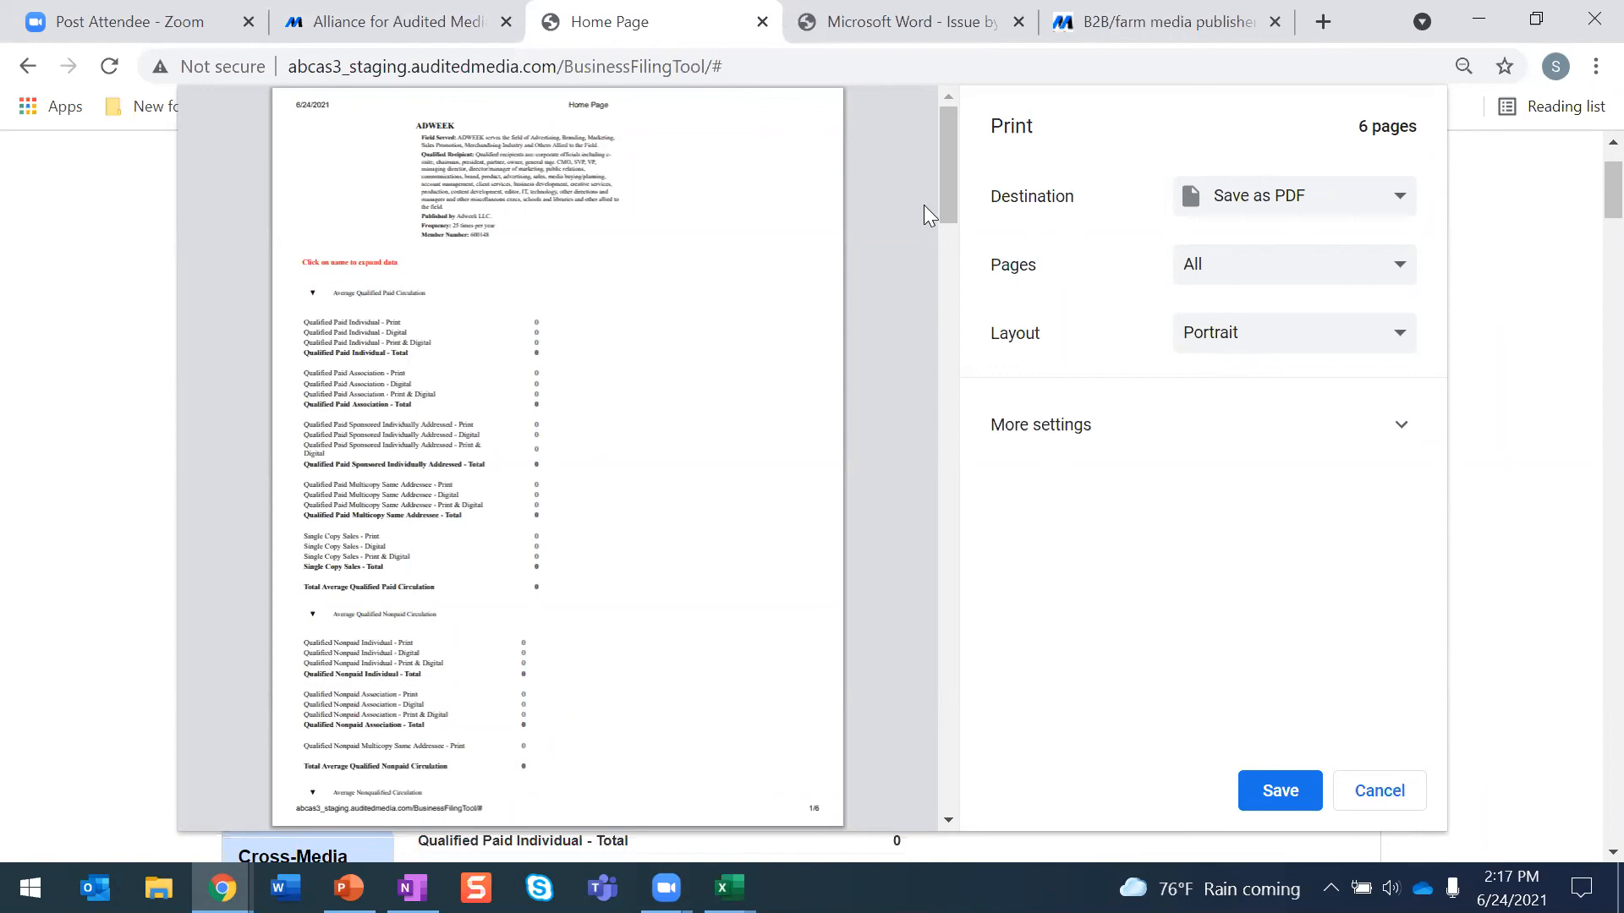
{"action": "scroll", "coordinate": [731, 217], "scroll_direction": "down", "scroll_amount": 1}
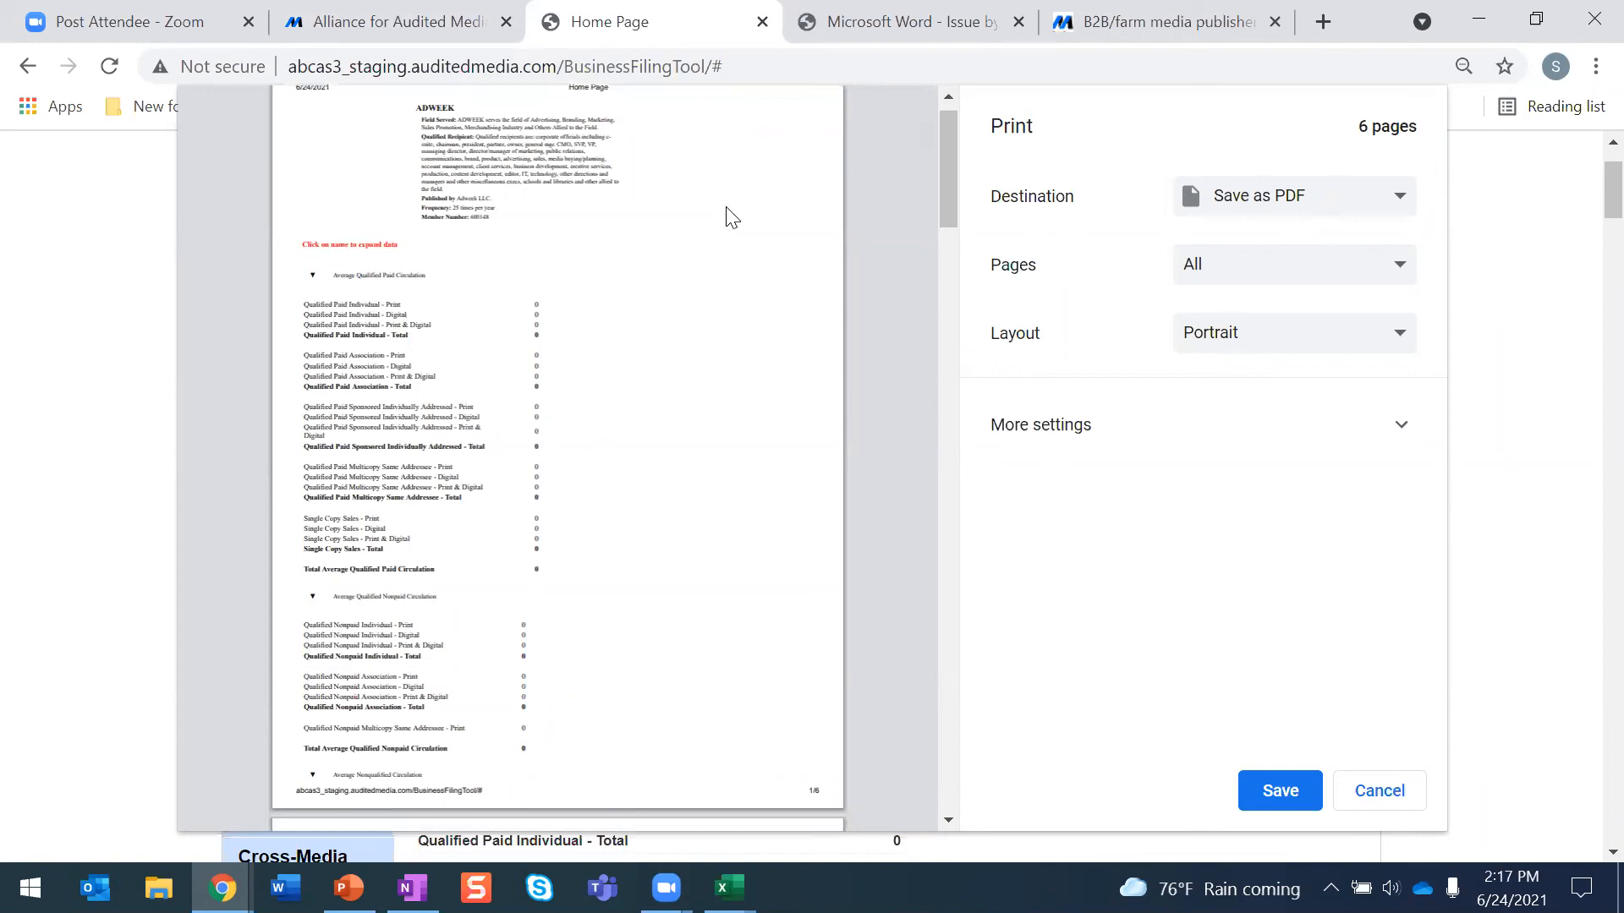
{"action": "scroll", "coordinate": [728, 218], "scroll_direction": "down", "scroll_amount": 3}
{"action": "scroll", "coordinate": [728, 217], "scroll_direction": "up", "scroll_amount": 4}
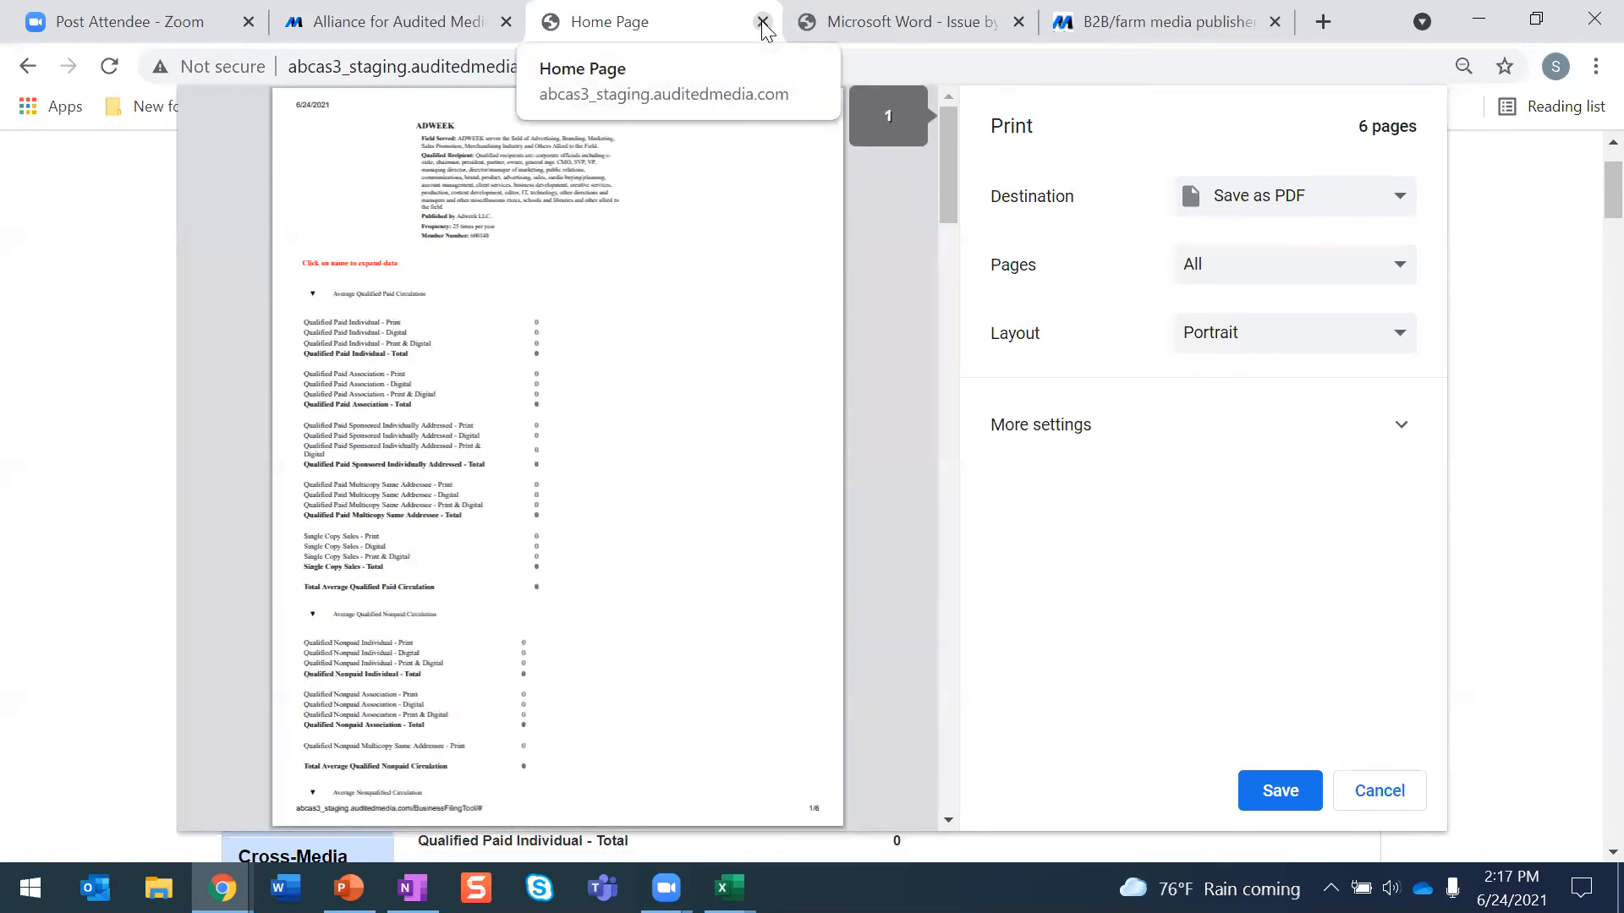
{"action": "left_click", "coordinate": [762, 22]}
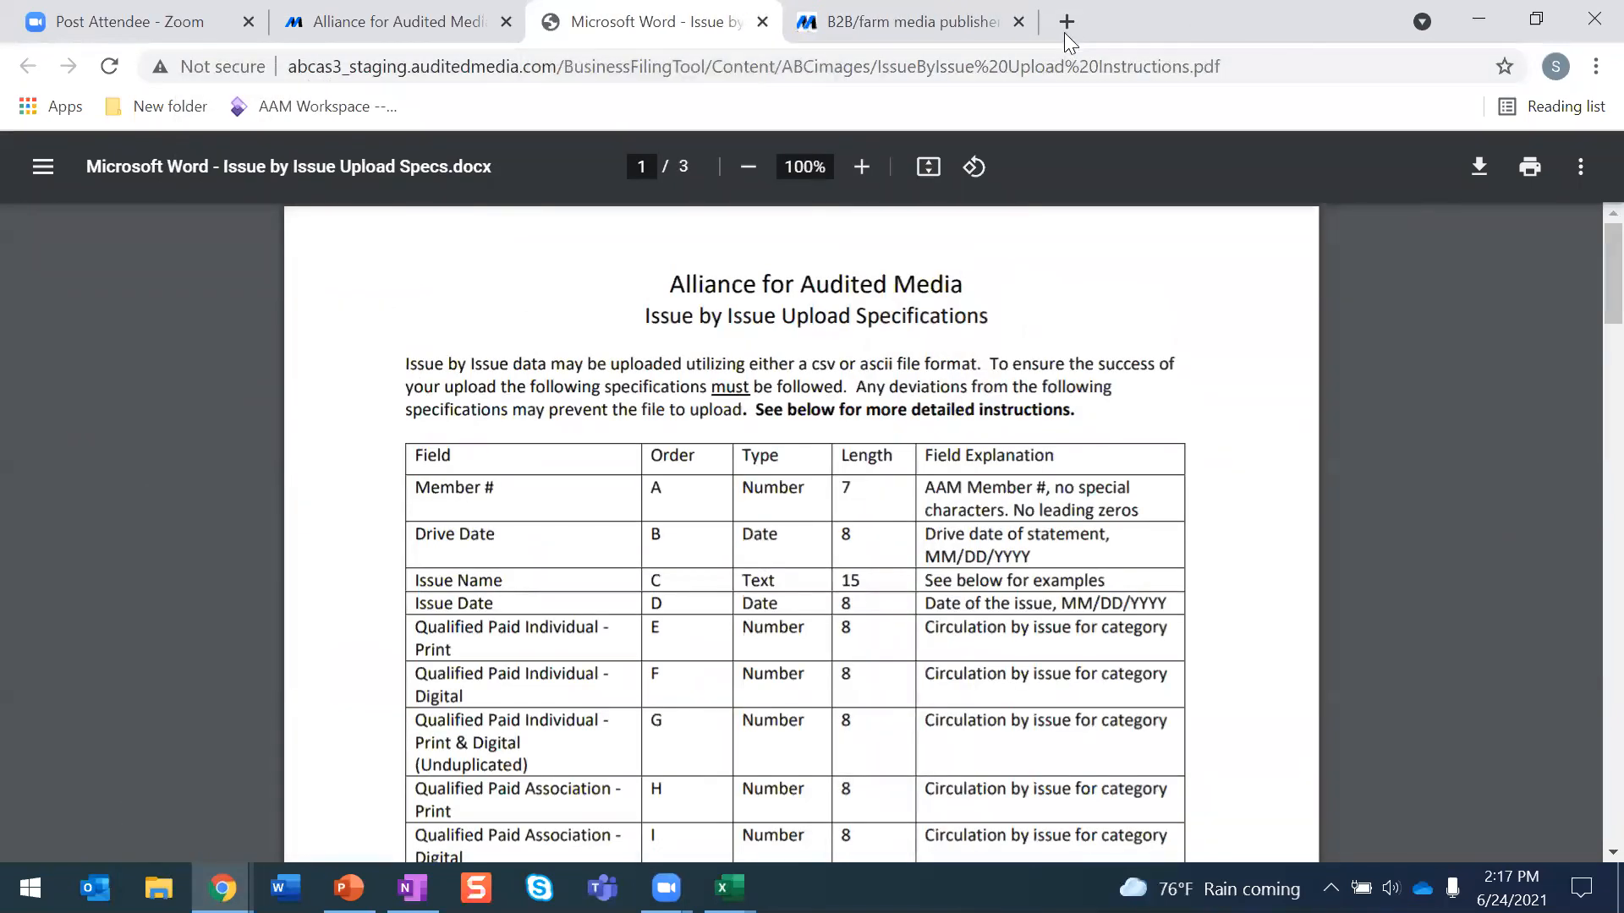
- Open the bookmarked staging member login page of the Publisher Filing Center in a new tab
{"action": "left_click", "coordinate": [1066, 25]}
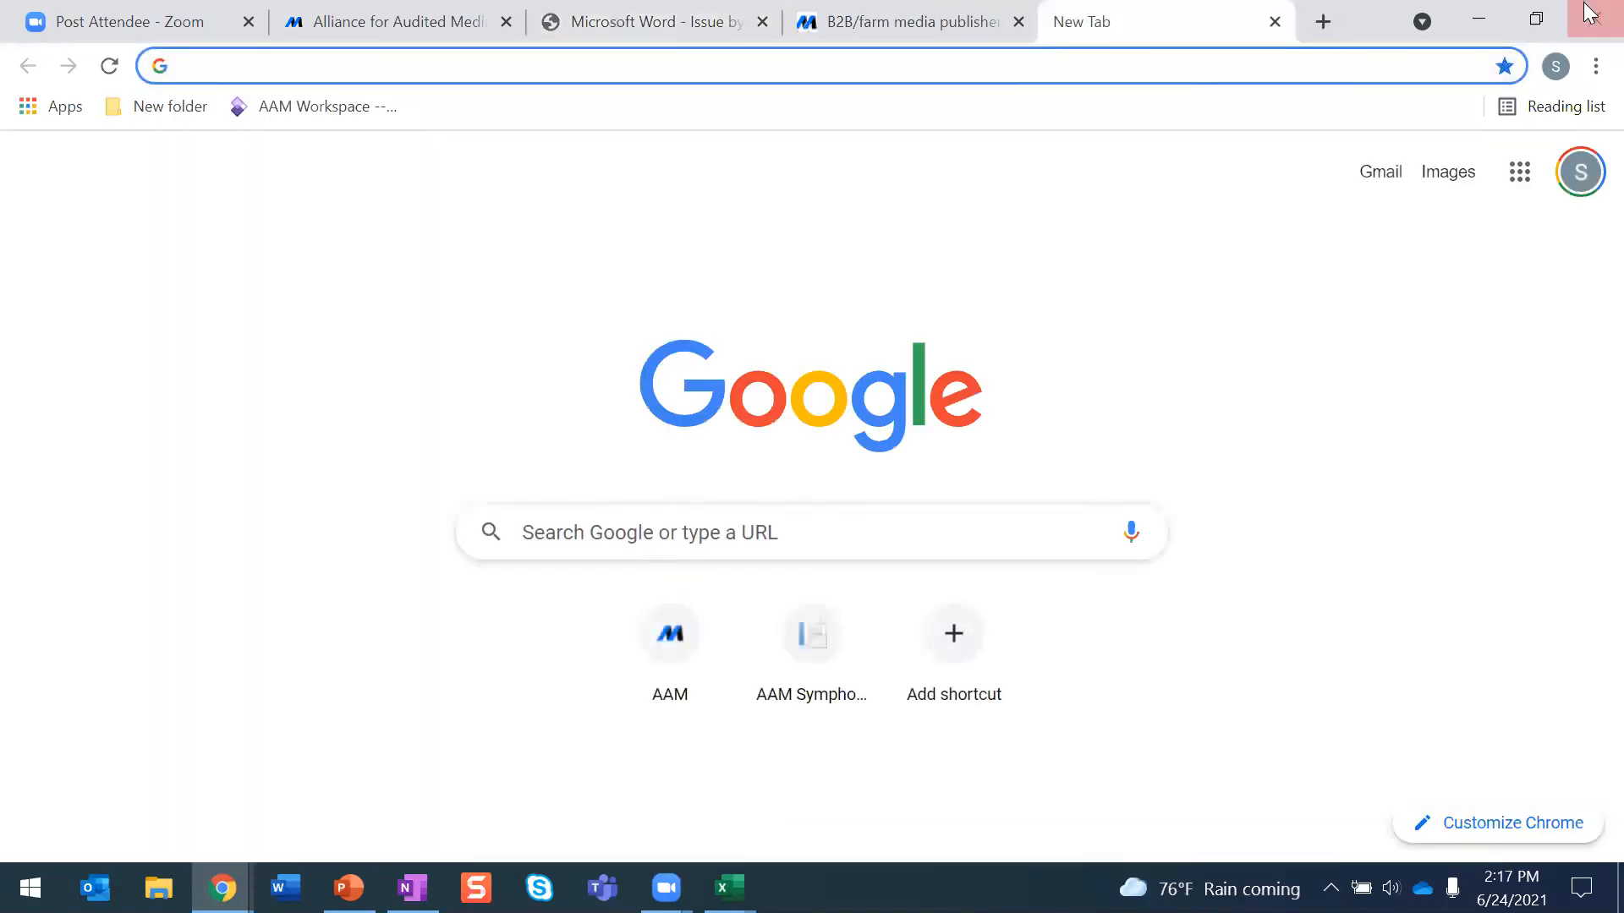
{"action": "left_click", "coordinate": [1596, 66]}
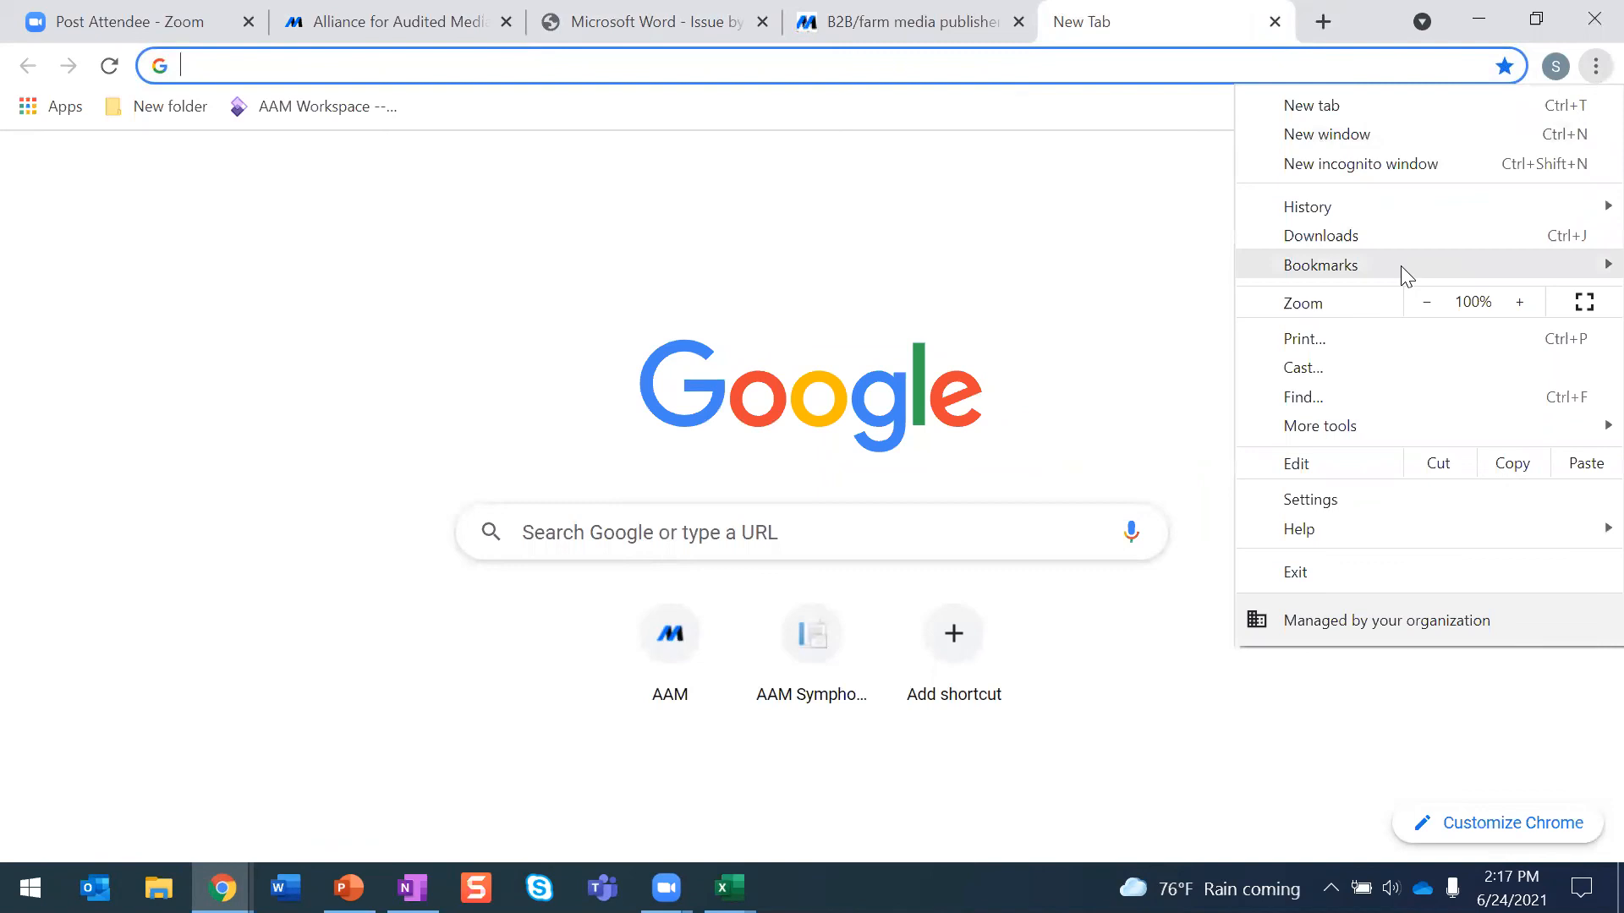
{"action": "mouse_move", "coordinate": [1400, 266]}
{"action": "mouse_move", "coordinate": [1011, 513]}
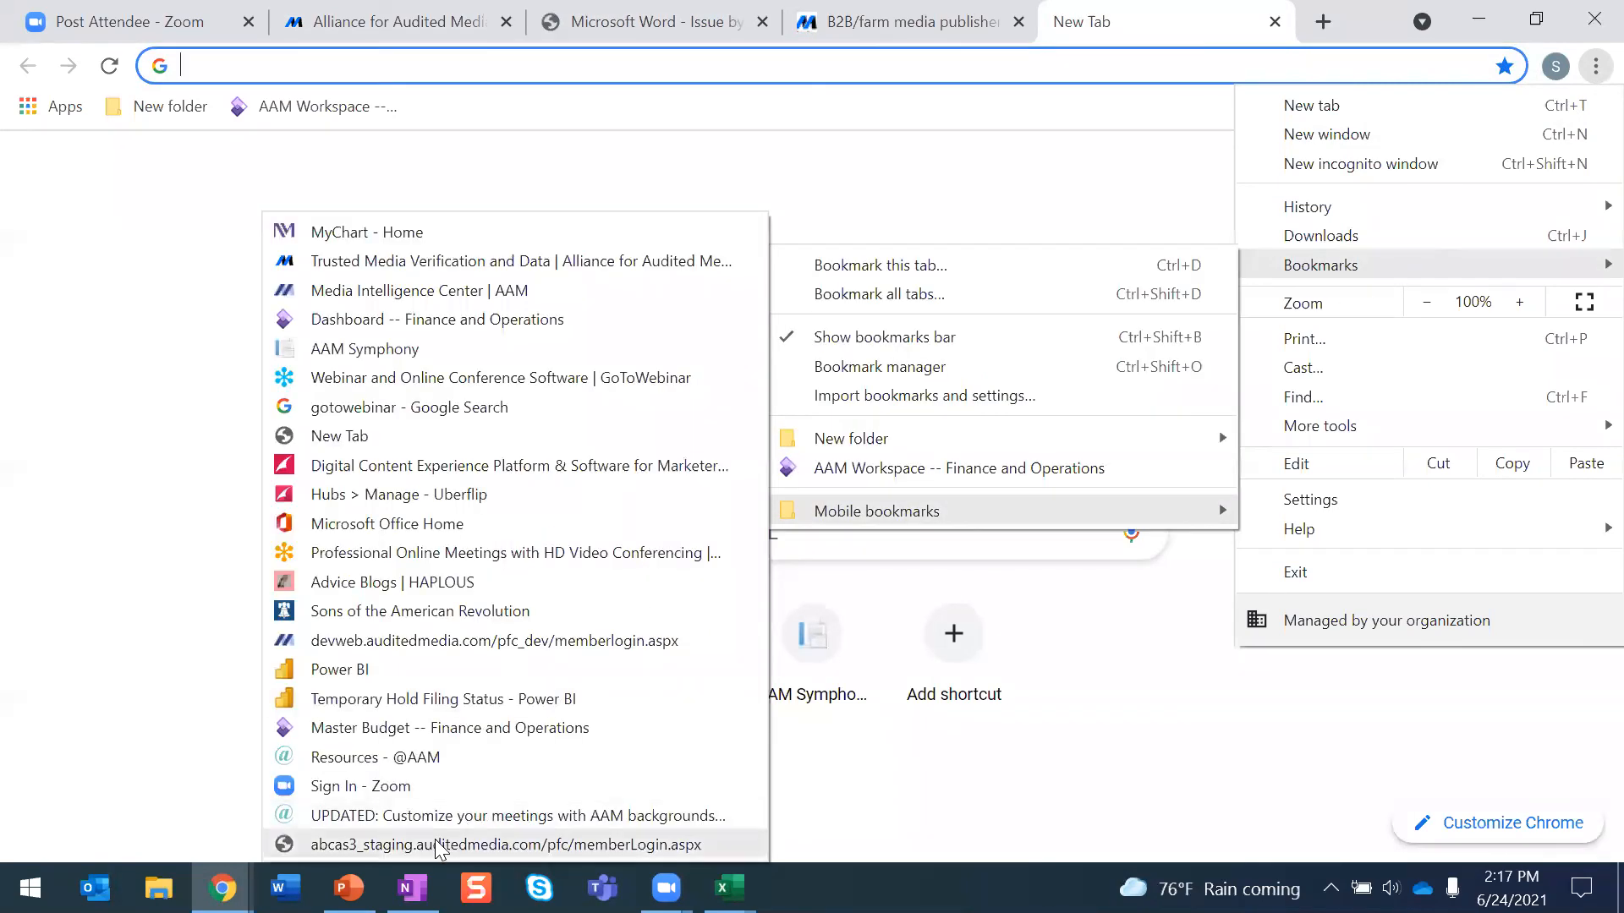
{"action": "left_click", "coordinate": [433, 846]}
- Replace the prefilled member number with ADWEEK's member number and log in with the saved credentials
{"action": "left_click_drag", "start_coordinate": [565, 506], "coordinate": [395, 506]}
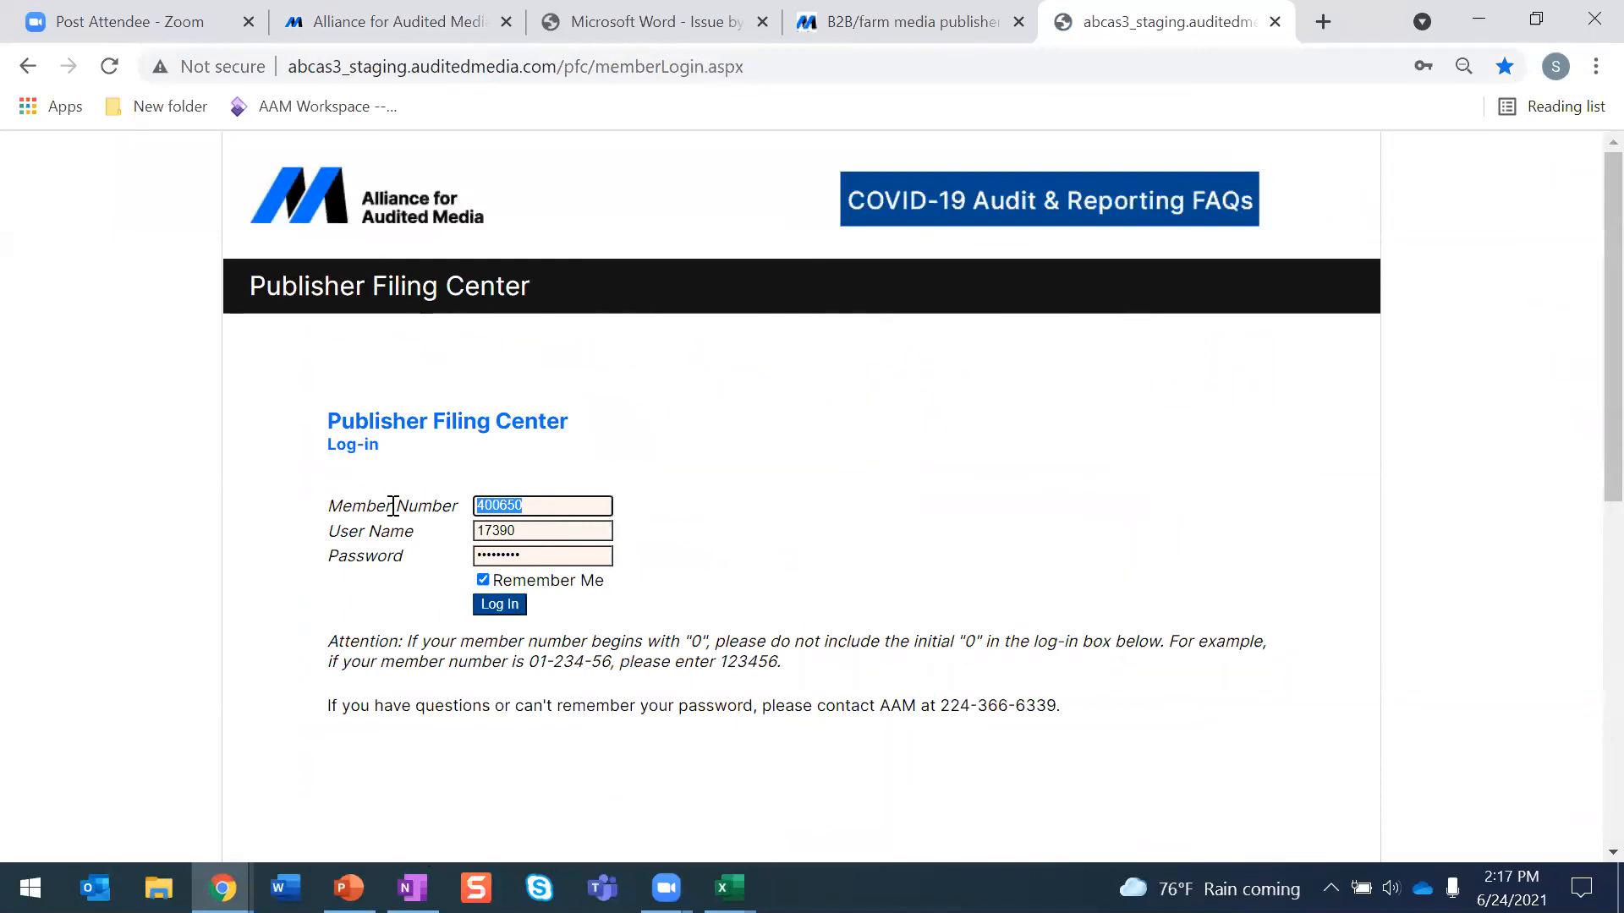
{"action": "type", "text": "600"}
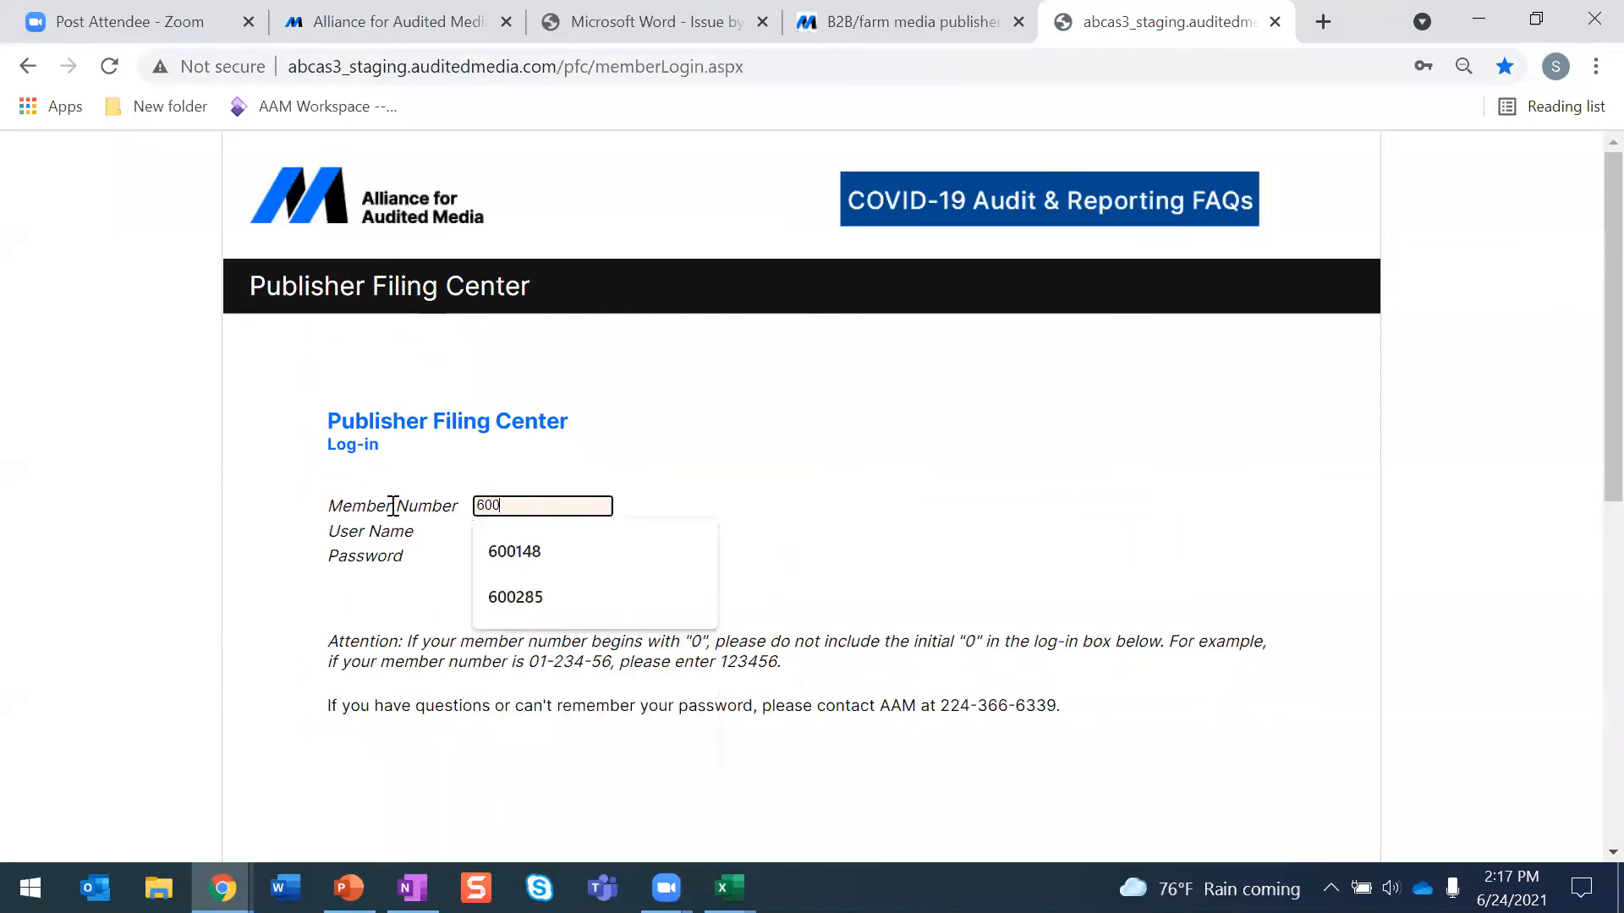
{"action": "type", "text": "148"}
{"action": "key", "text": "Down"}
{"action": "key", "text": "Return"}
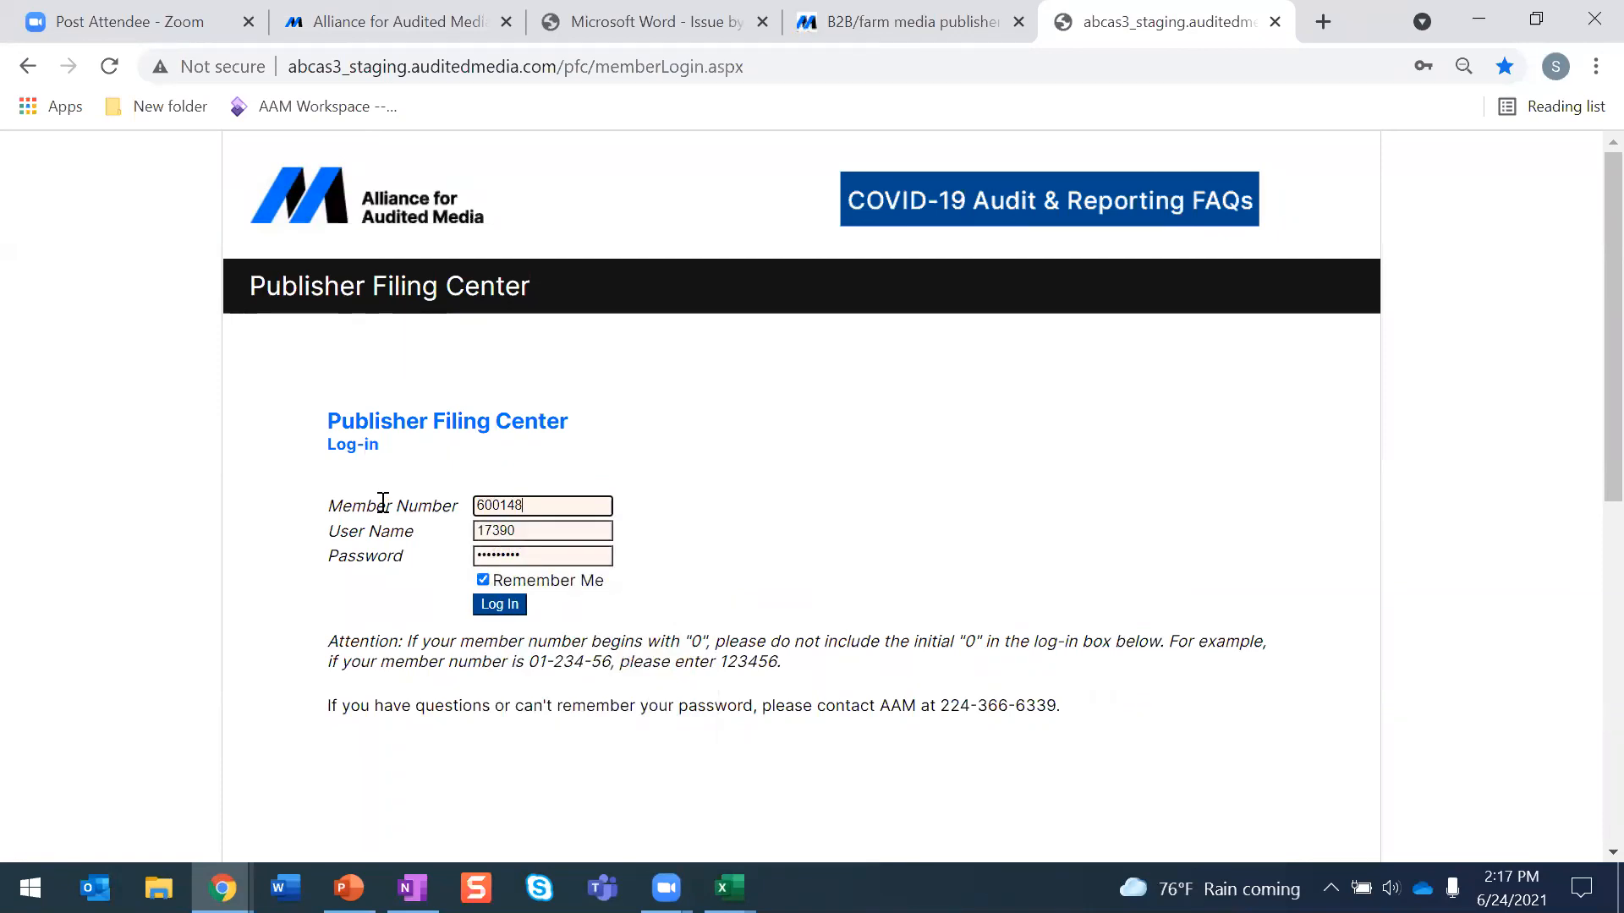
{"action": "left_click", "coordinate": [505, 611]}
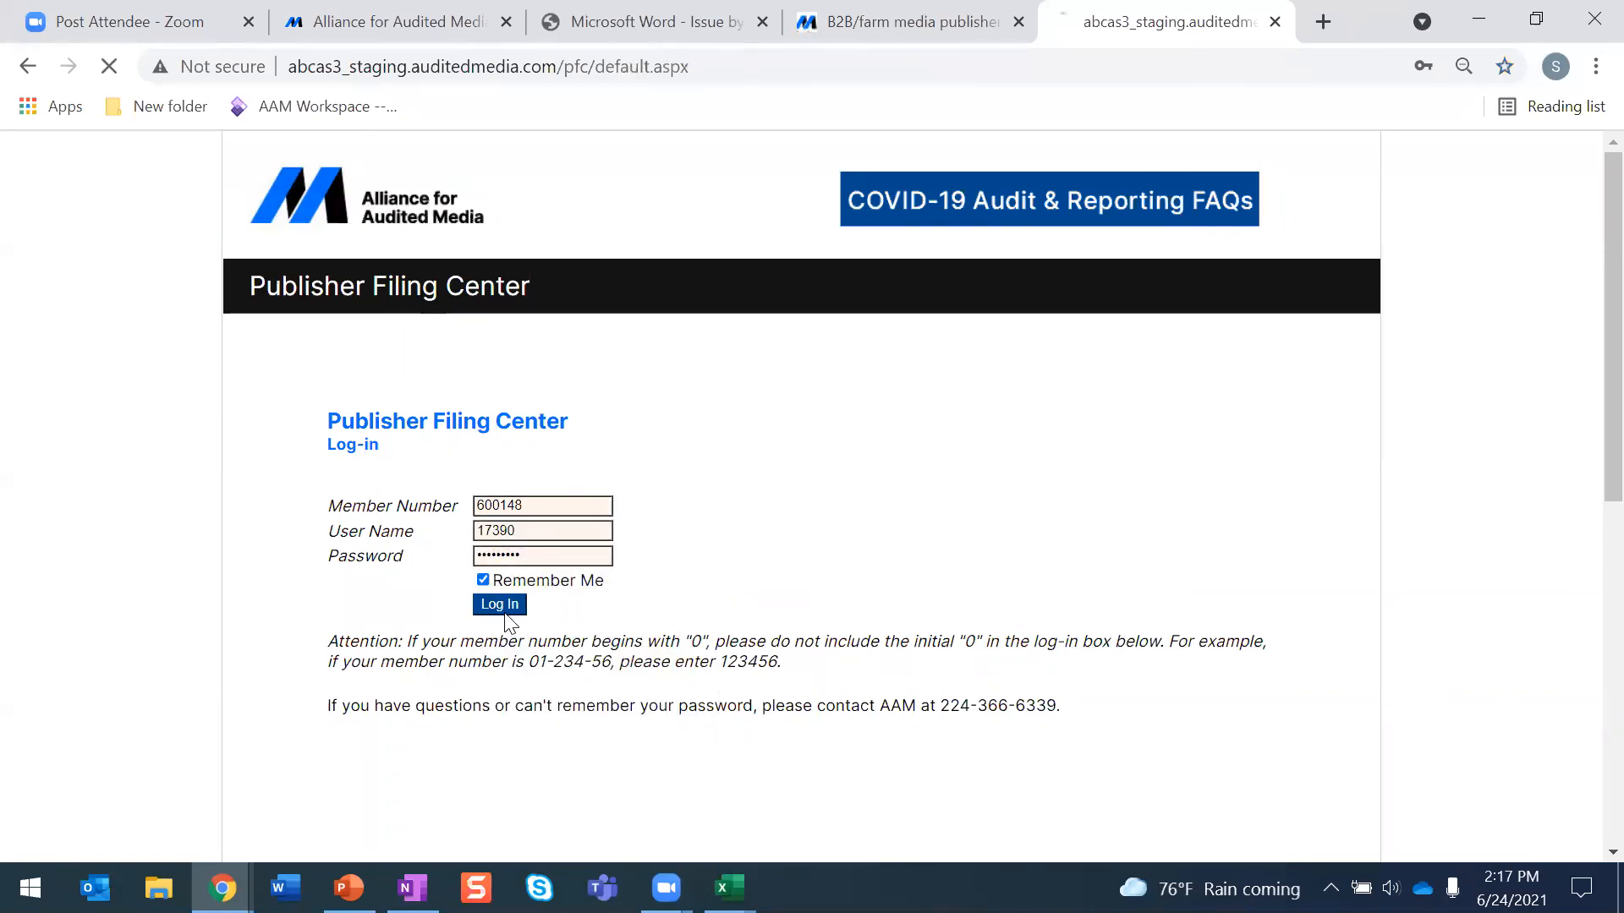
- Open File Publisher's Statement Claims and view the alerts for ADWEEK's 30-JUN-2021 filing
{"action": "left_click", "coordinate": [1301, 362]}
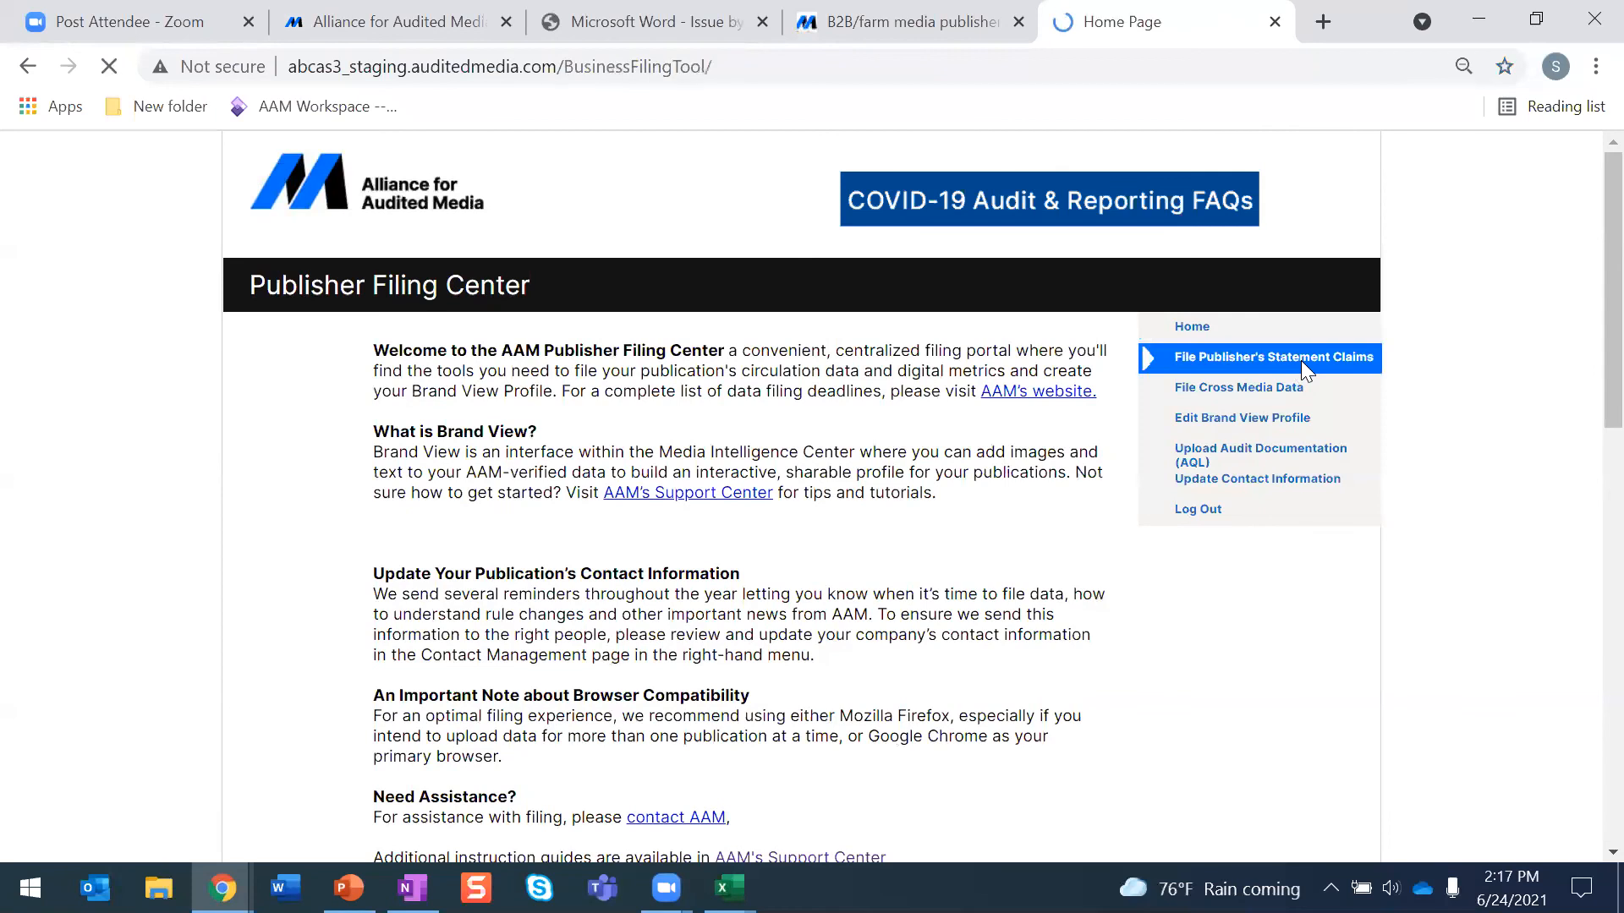
{"action": "scroll", "coordinate": [1589, 398], "scroll_direction": "down", "scroll_amount": 1}
{"action": "scroll", "coordinate": [1588, 397], "scroll_direction": "down", "scroll_amount": 3}
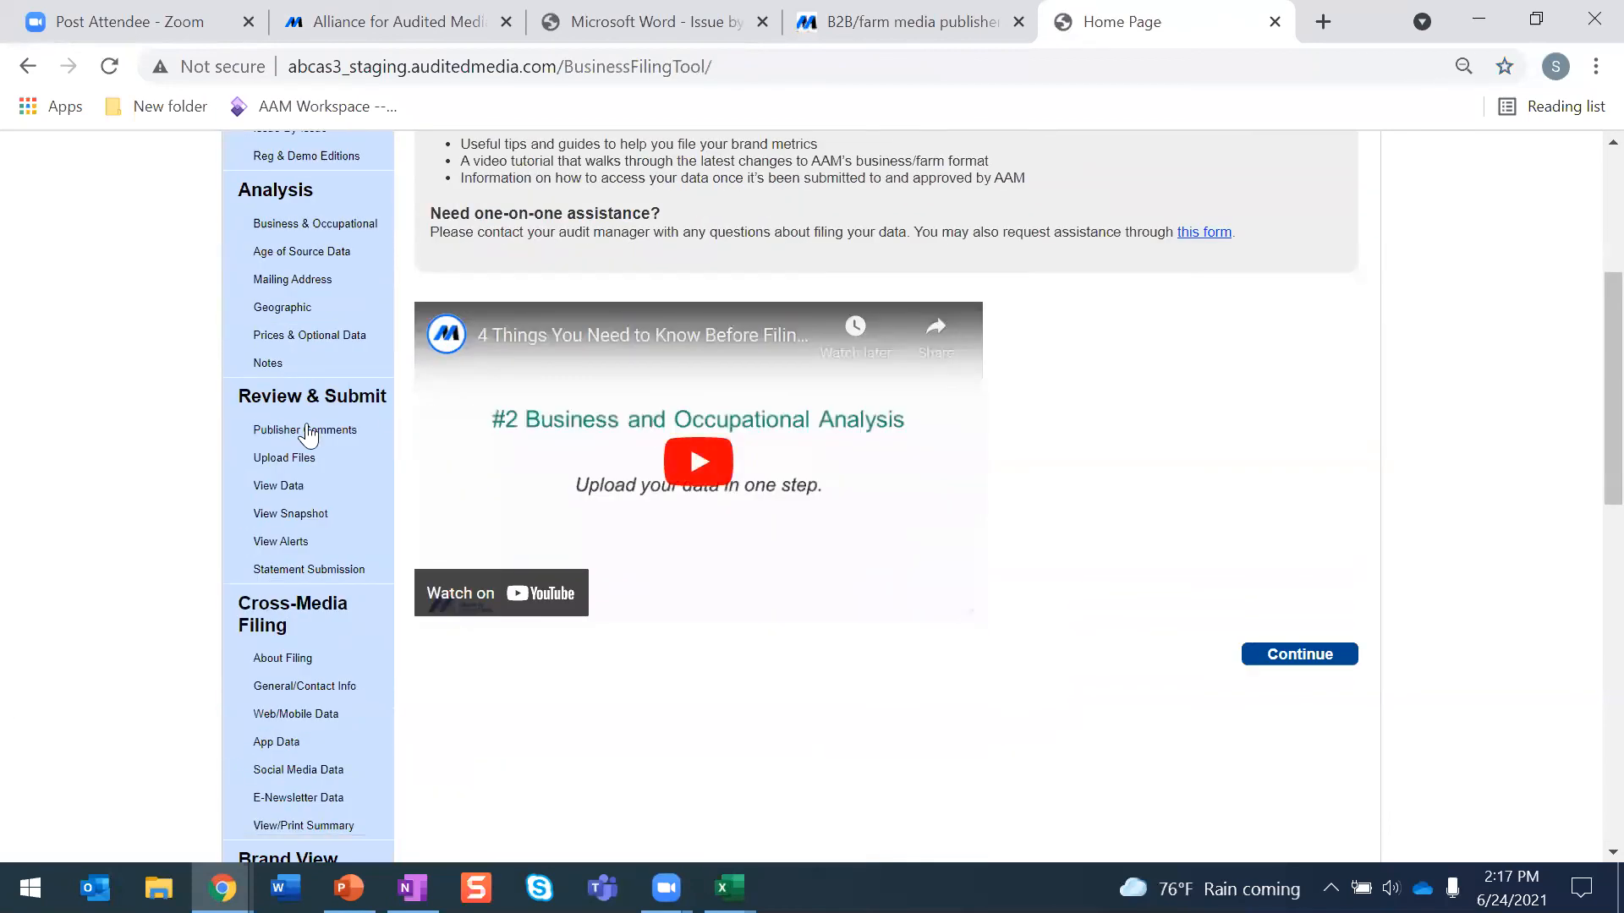
{"action": "left_click", "coordinate": [295, 556]}
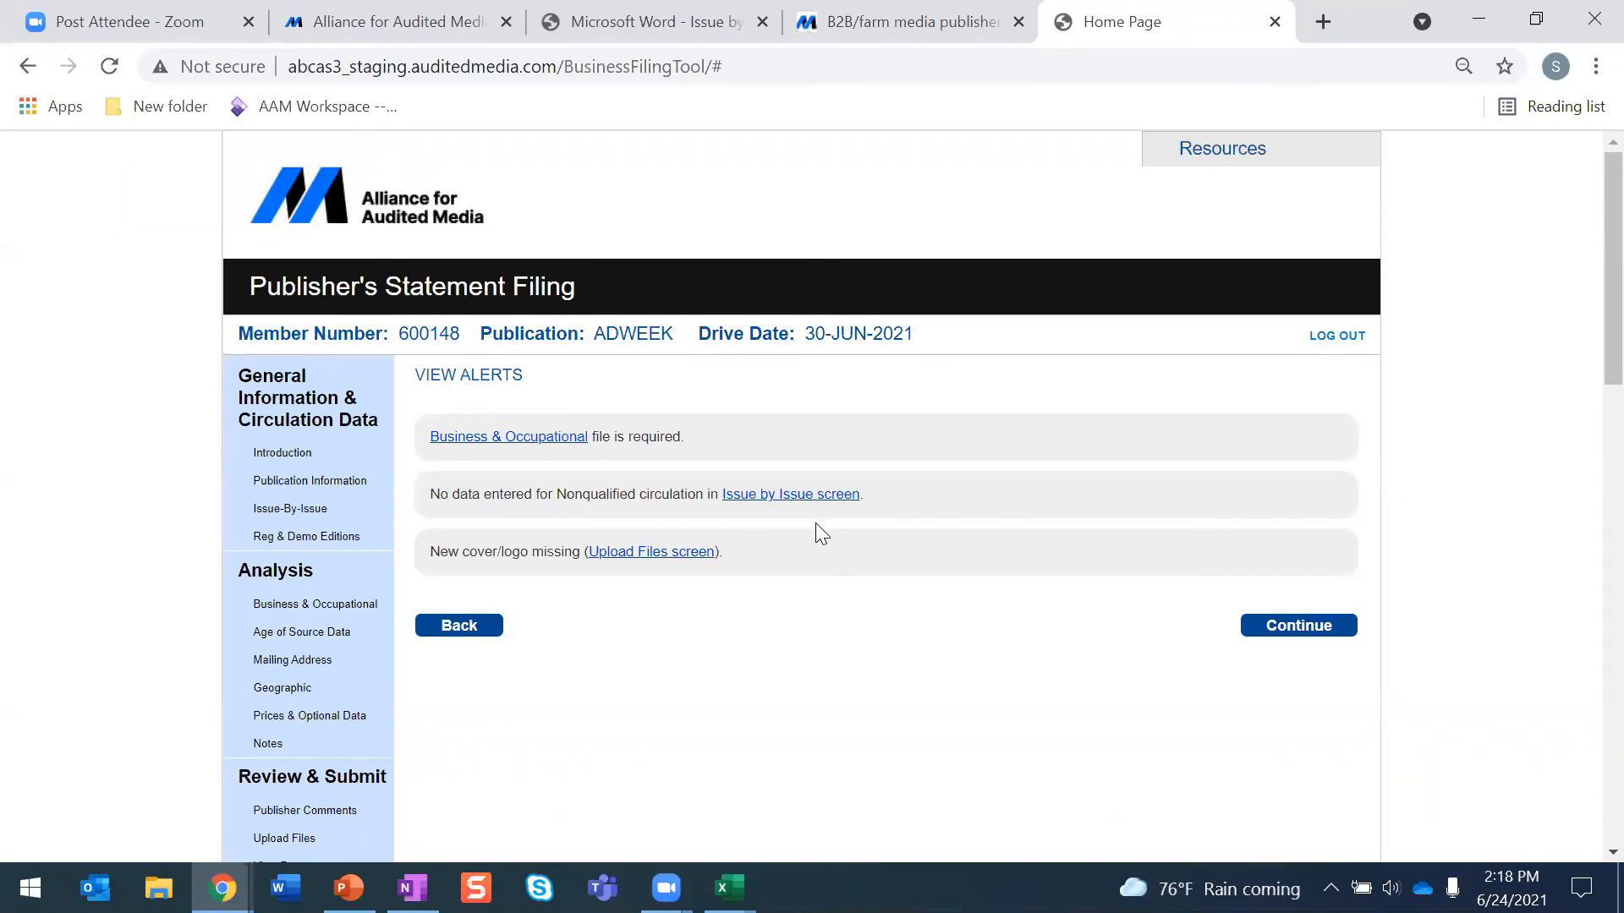
- Open Statement Submission and review the certification fields, filing confirmation email and publisher comments area without submitting
{"action": "scroll", "coordinate": [815, 532], "scroll_direction": "down", "scroll_amount": 3}
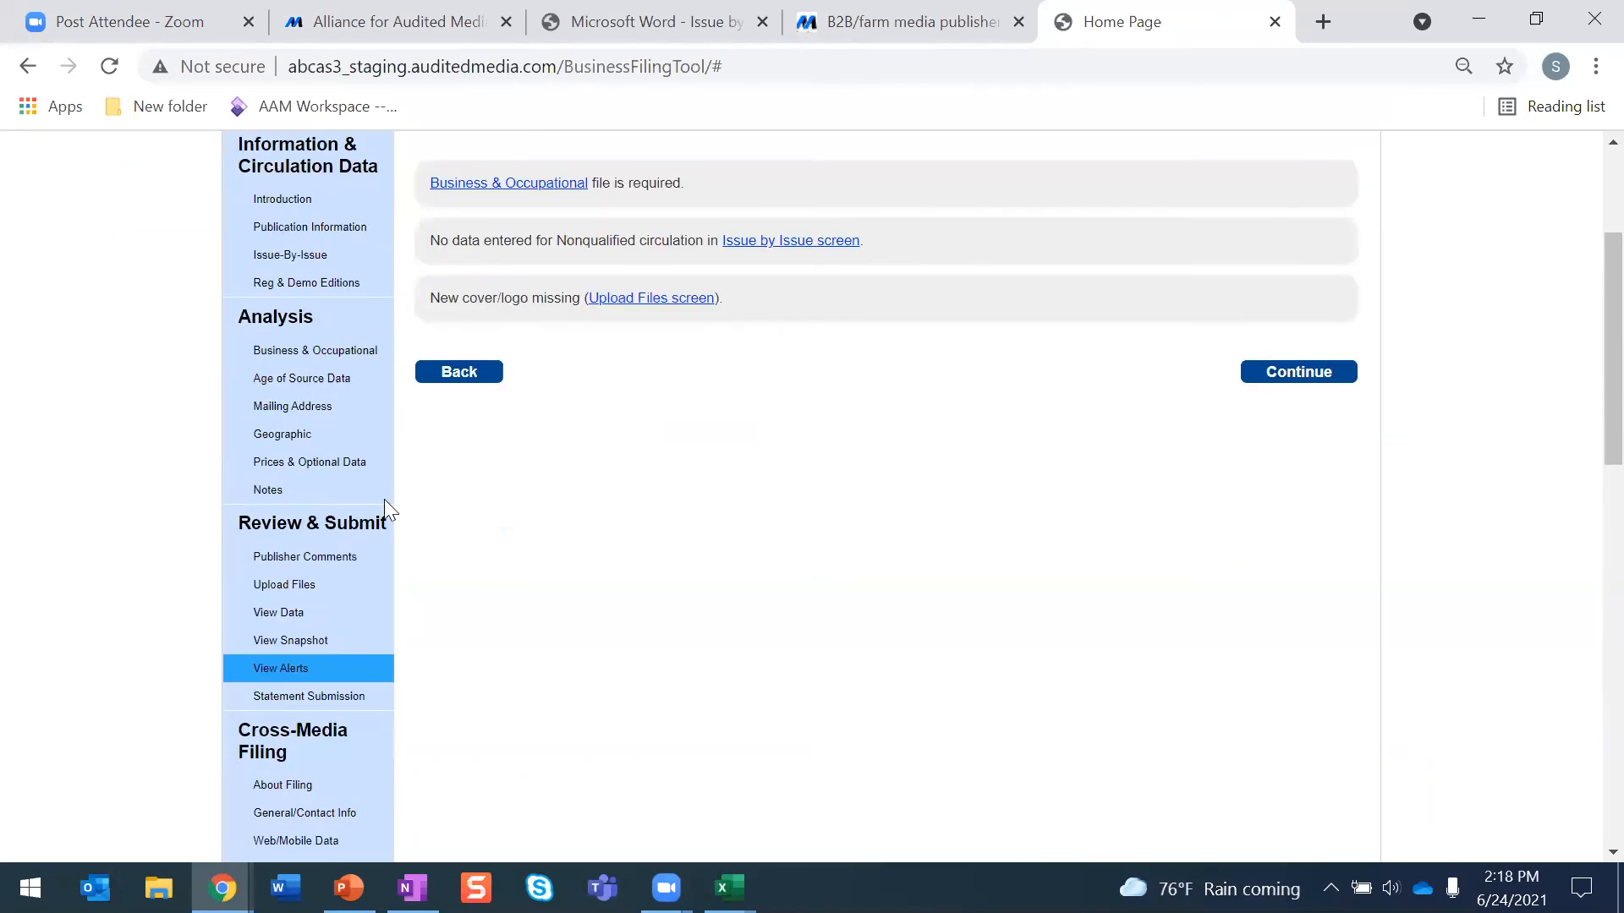
{"action": "left_click", "coordinate": [309, 704]}
{"action": "scroll", "coordinate": [1059, 652], "scroll_direction": "down", "scroll_amount": 1}
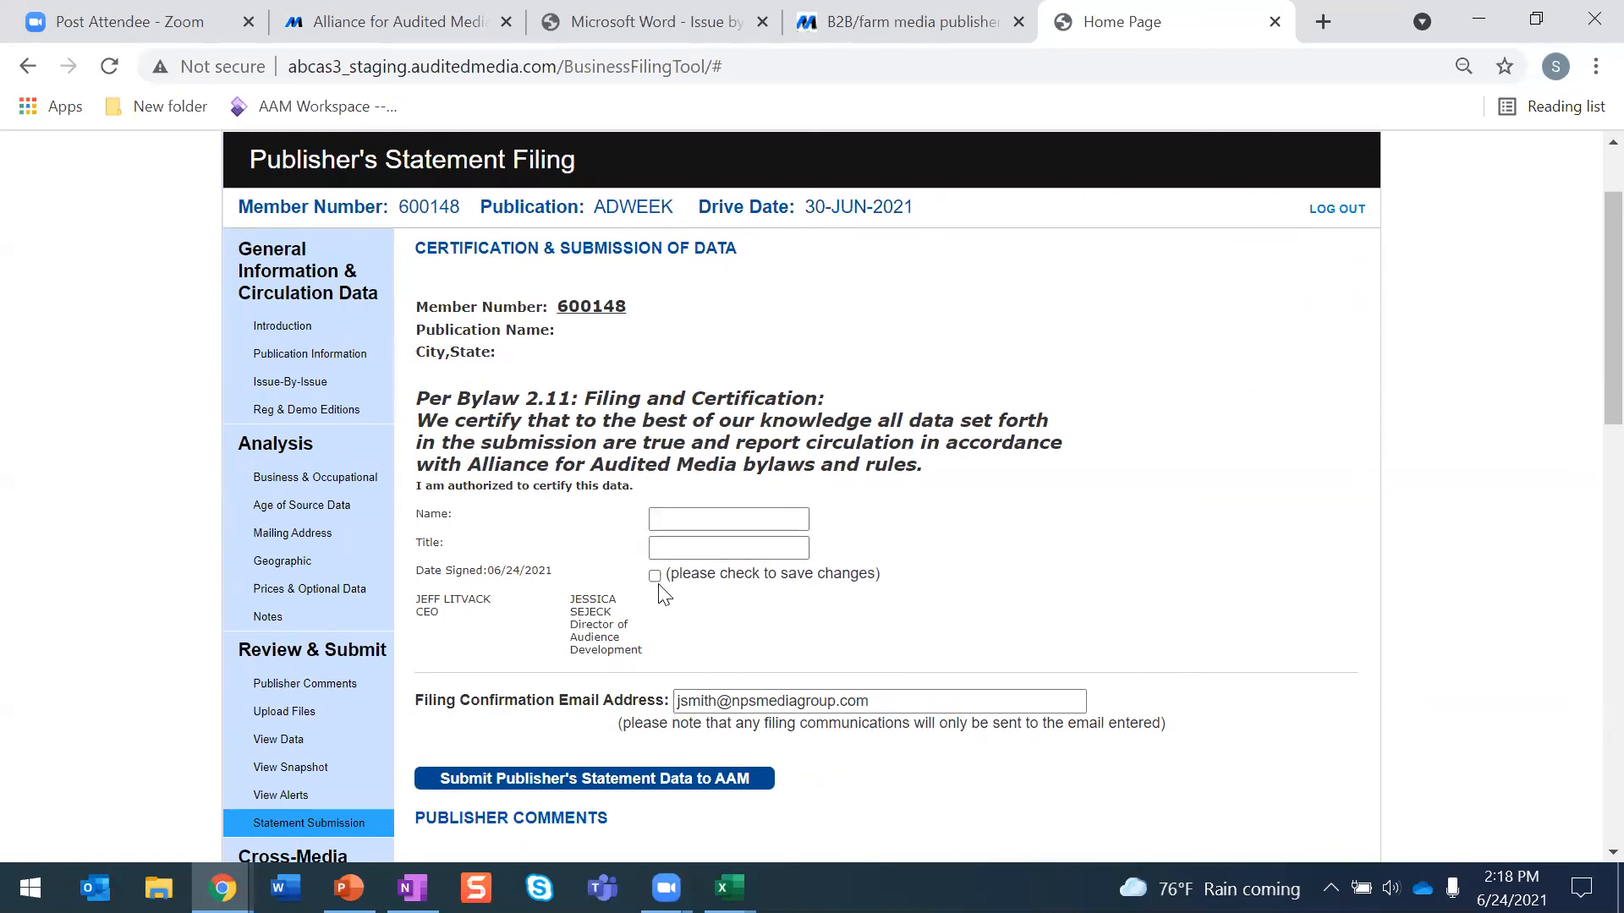
{"action": "scroll", "coordinate": [902, 572], "scroll_direction": "down", "scroll_amount": 1}
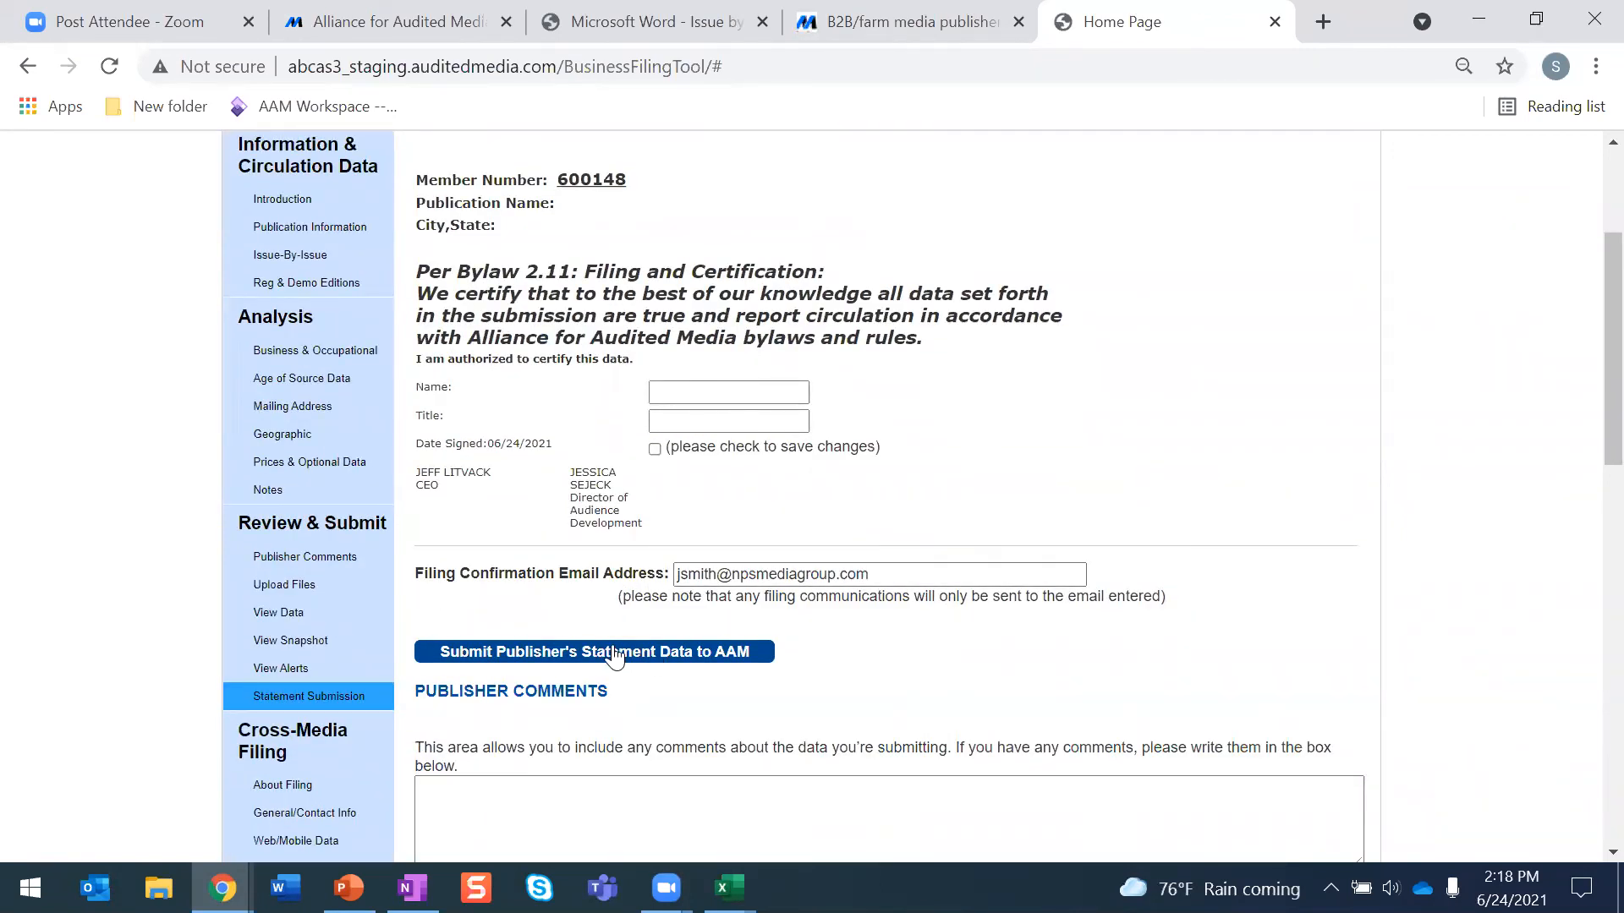
{"action": "scroll", "coordinate": [563, 453], "scroll_direction": "down", "scroll_amount": 1}
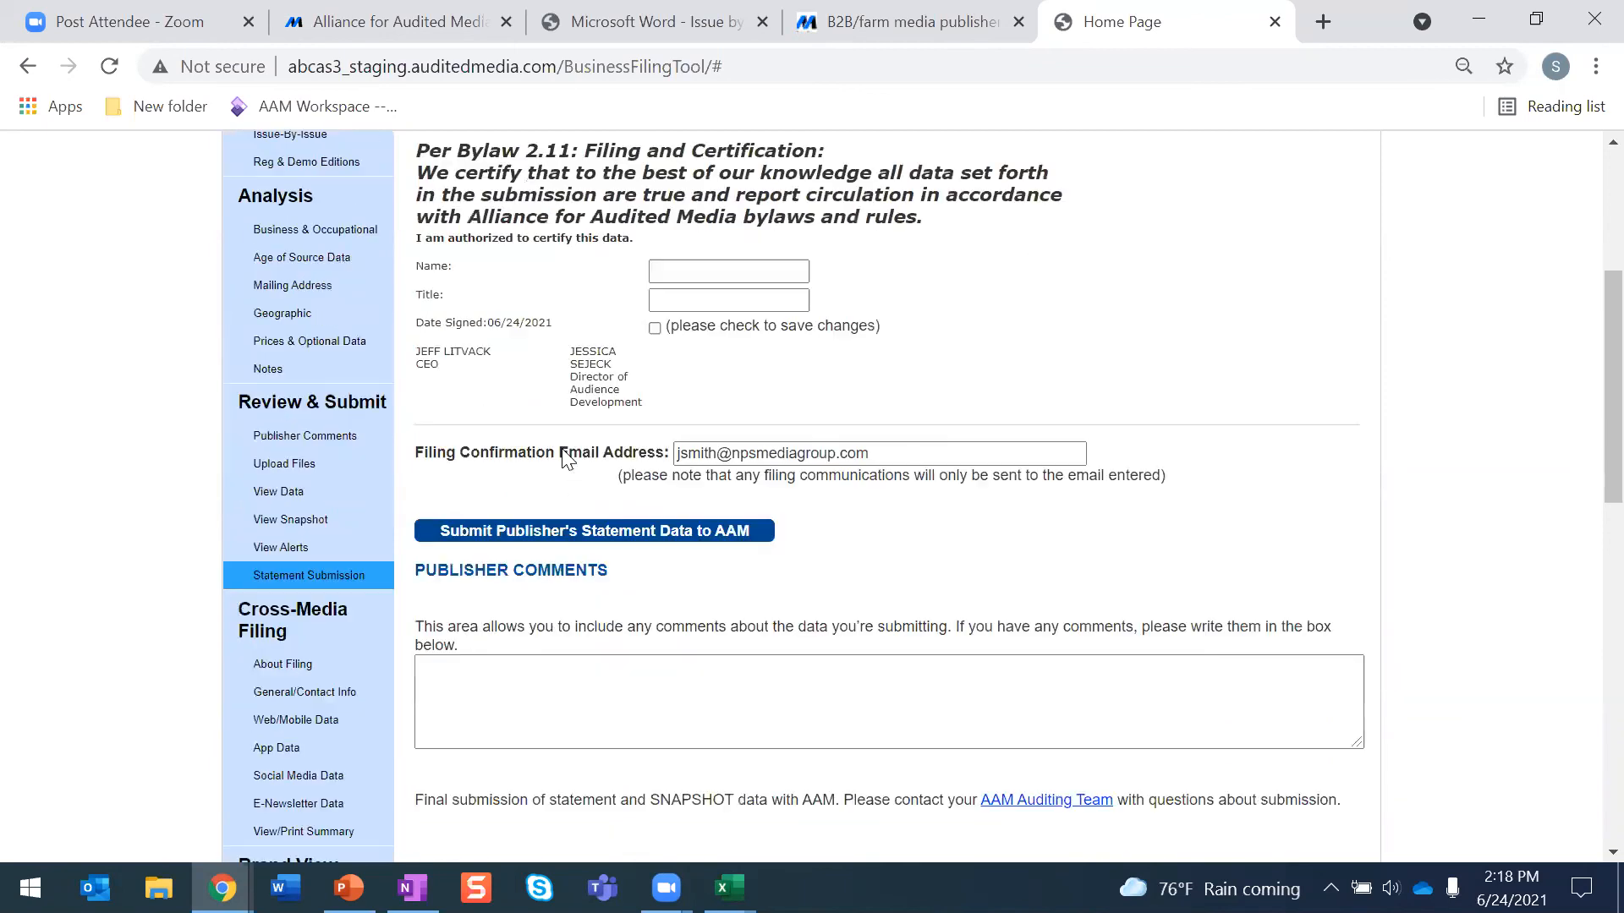
{"action": "scroll", "coordinate": [566, 459], "scroll_direction": "down", "scroll_amount": 3}
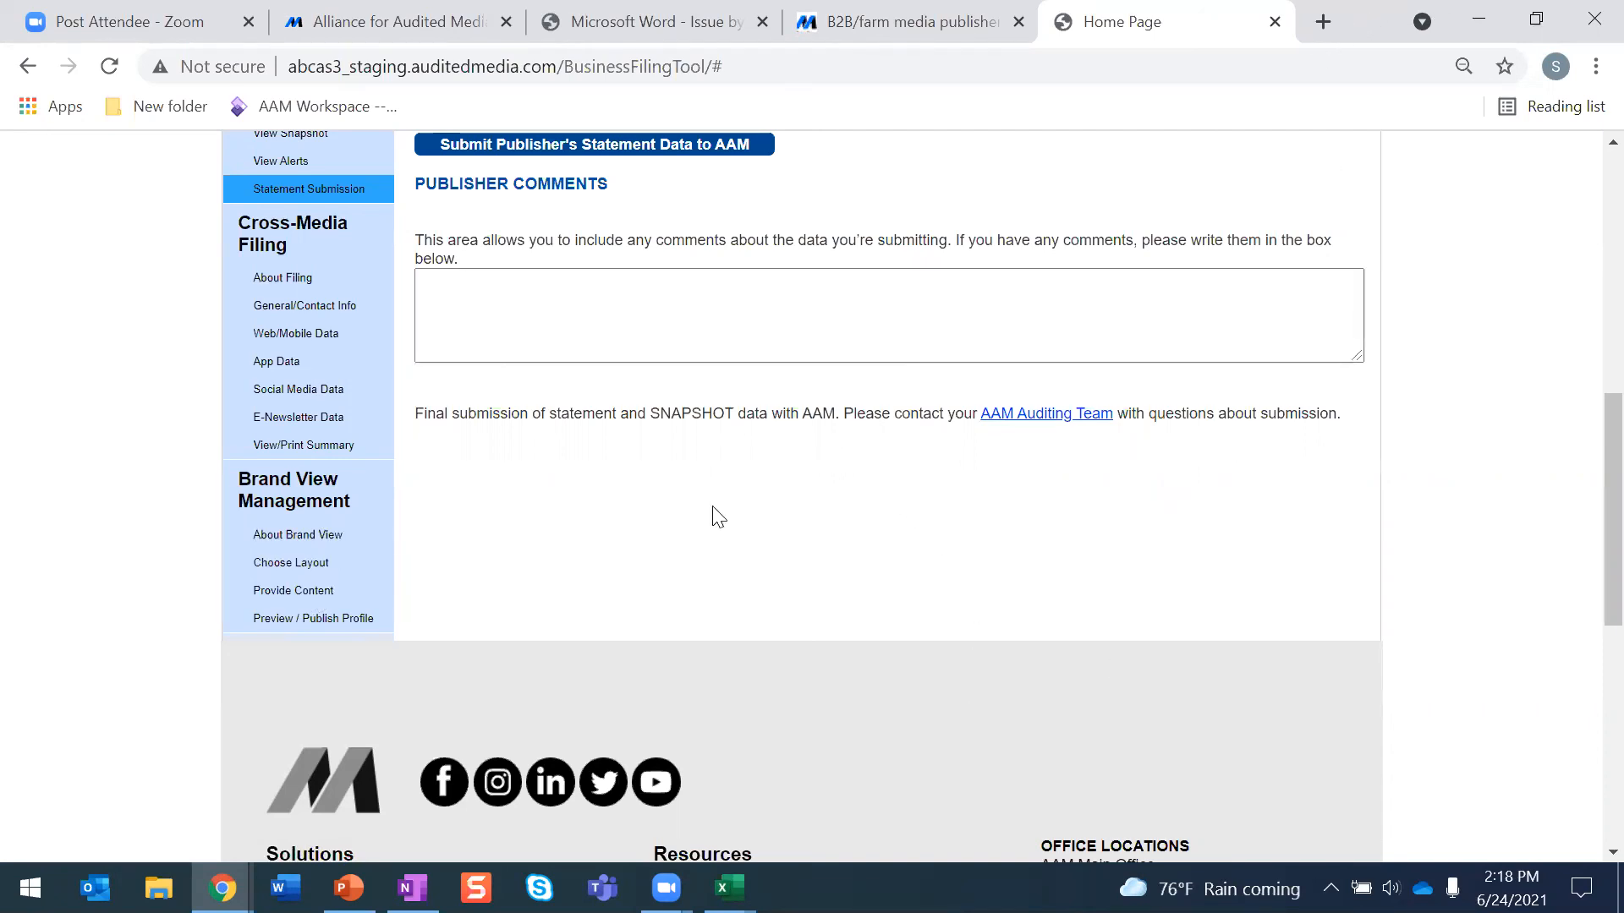
{"action": "scroll", "coordinate": [674, 547], "scroll_direction": "up", "scroll_amount": 9}
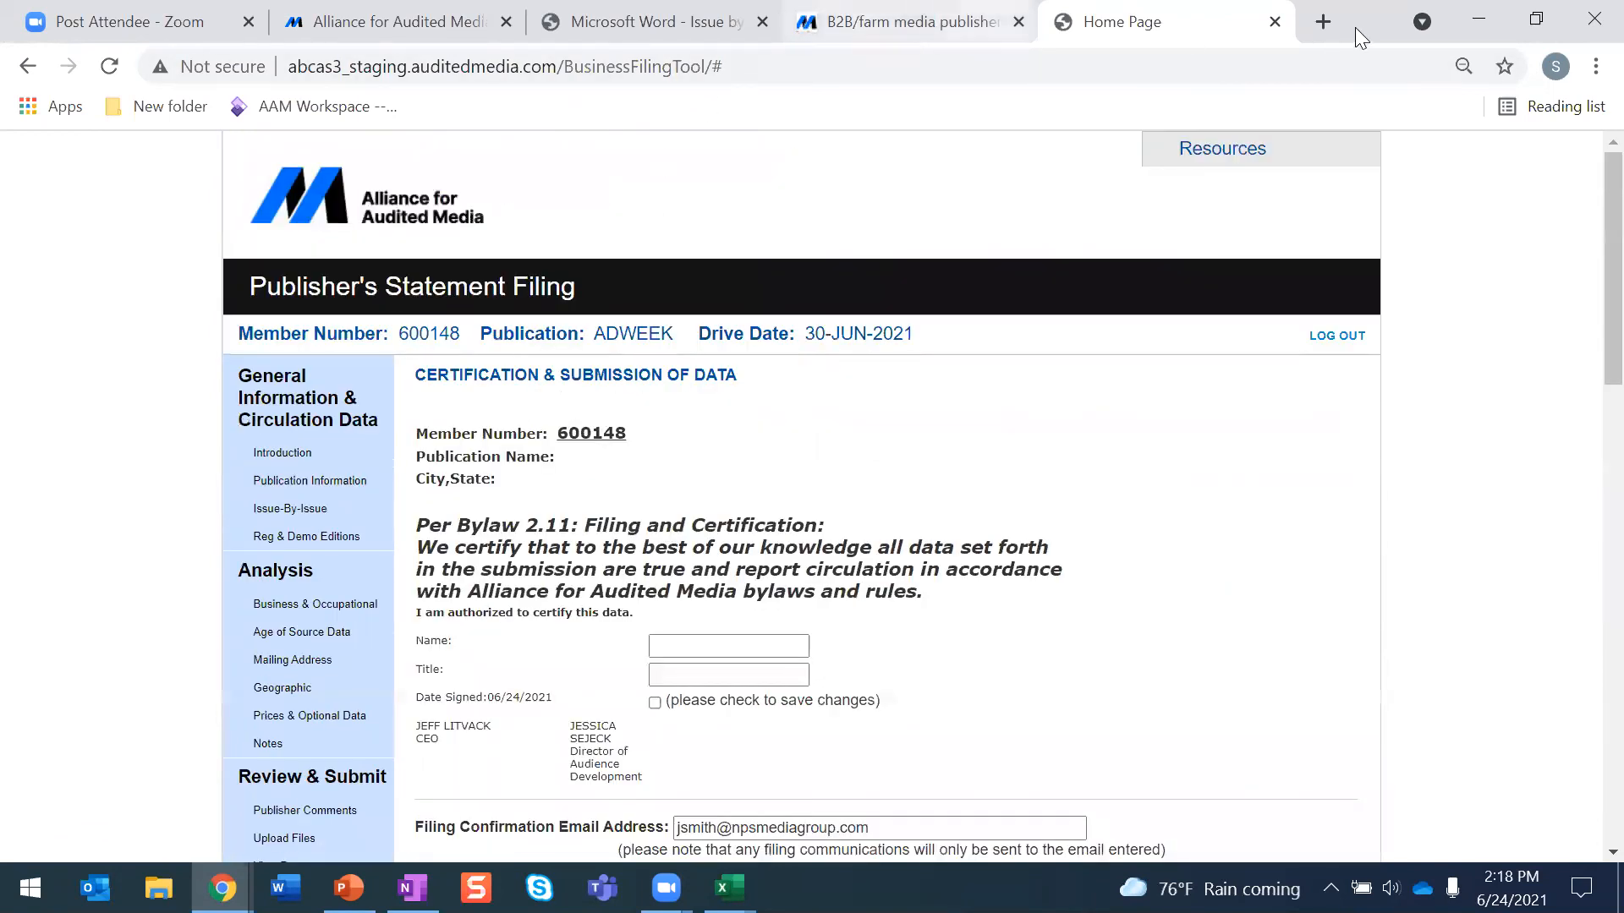
- Open AAM's website in a new tab and sign in to the Media Intelligence Center as a returning user with the saved credentials
{"action": "left_click", "coordinate": [1323, 22]}
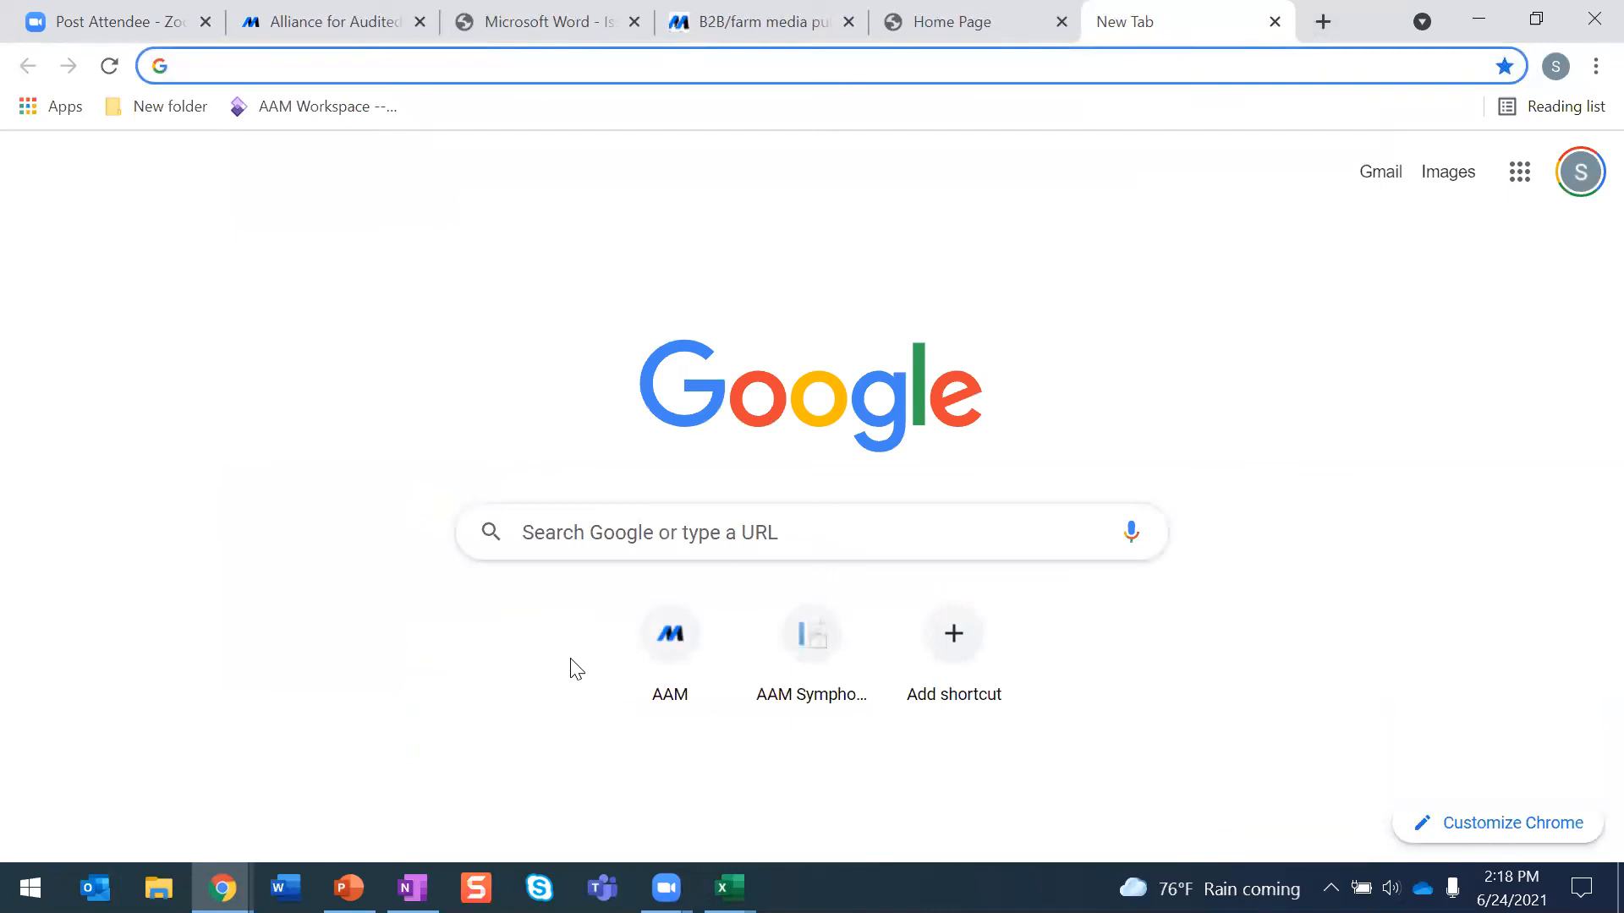
{"action": "left_click", "coordinate": [671, 660]}
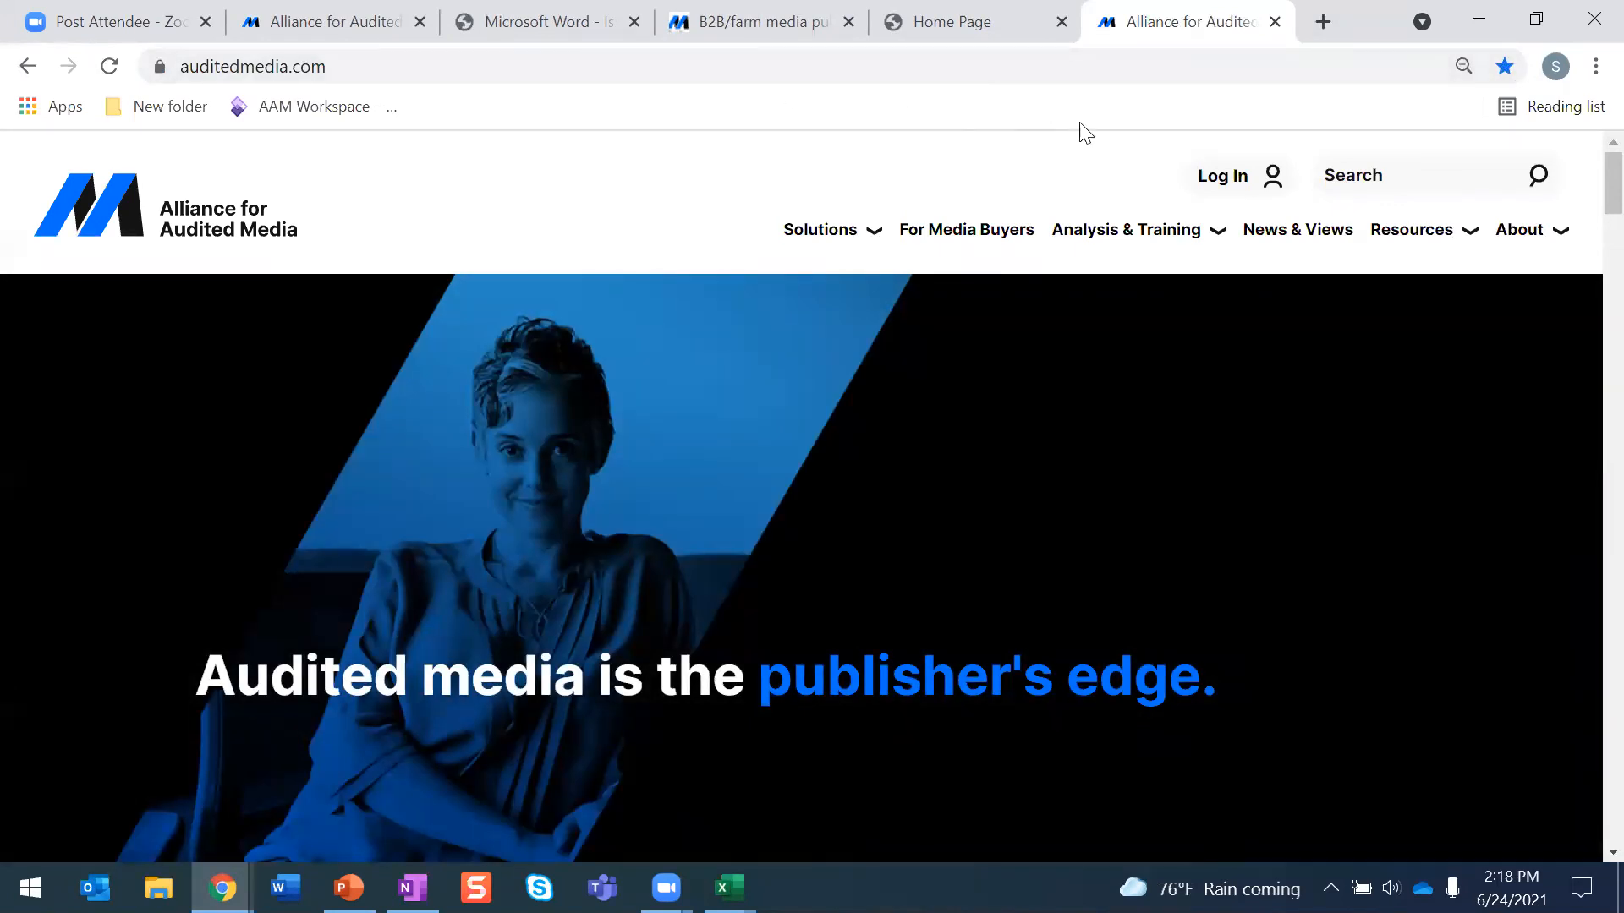
{"action": "left_click", "coordinate": [1205, 176]}
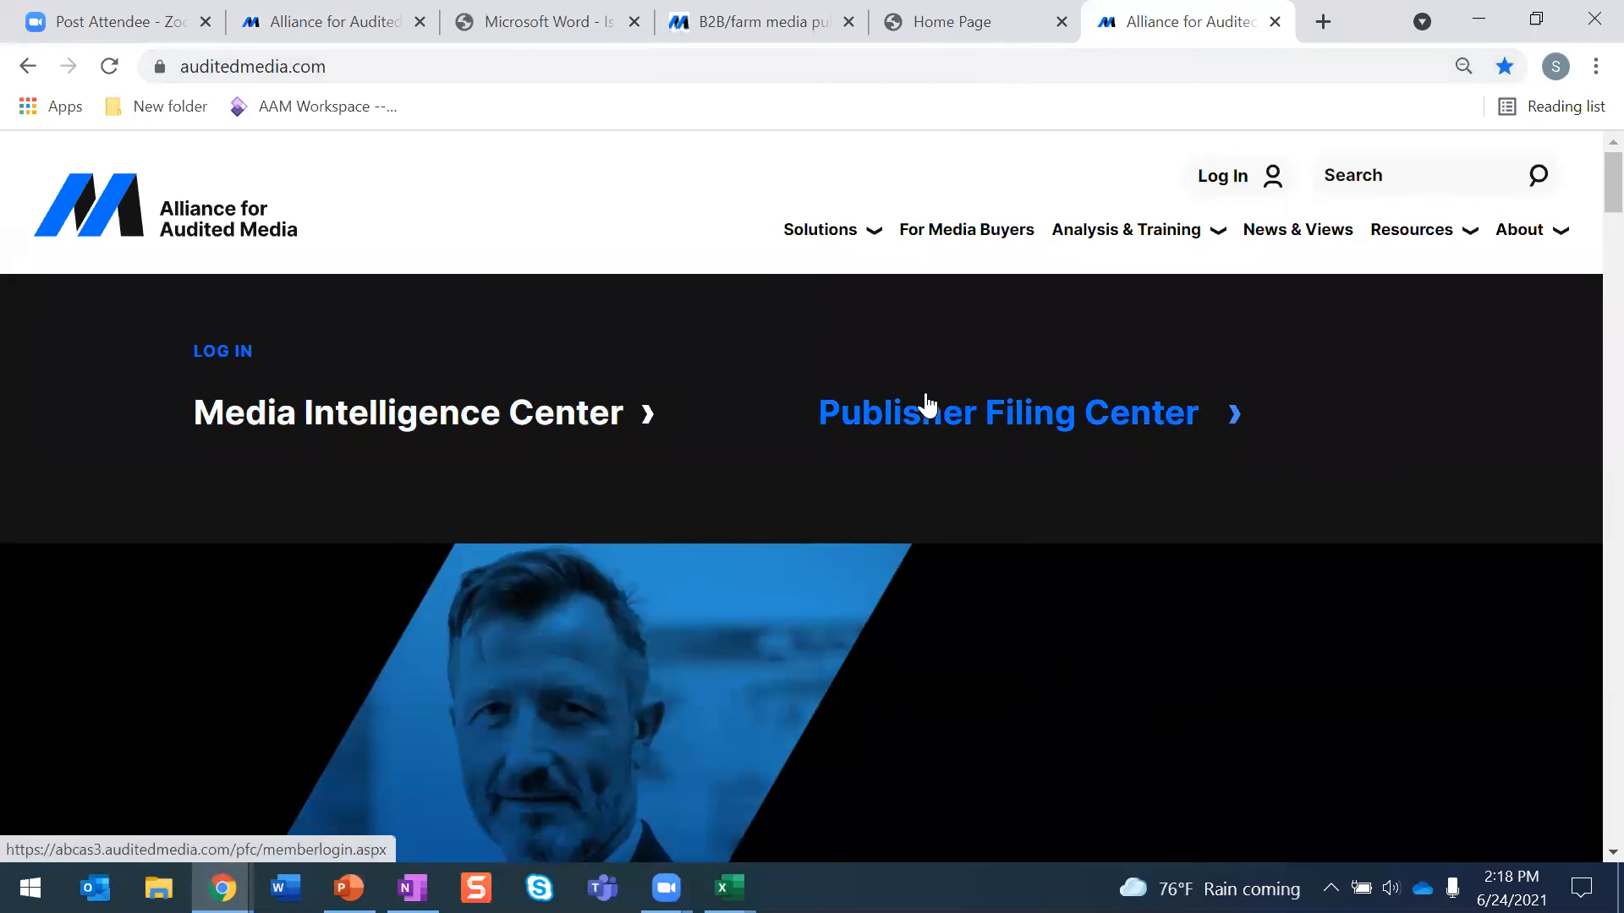
{"action": "left_click", "coordinate": [602, 420]}
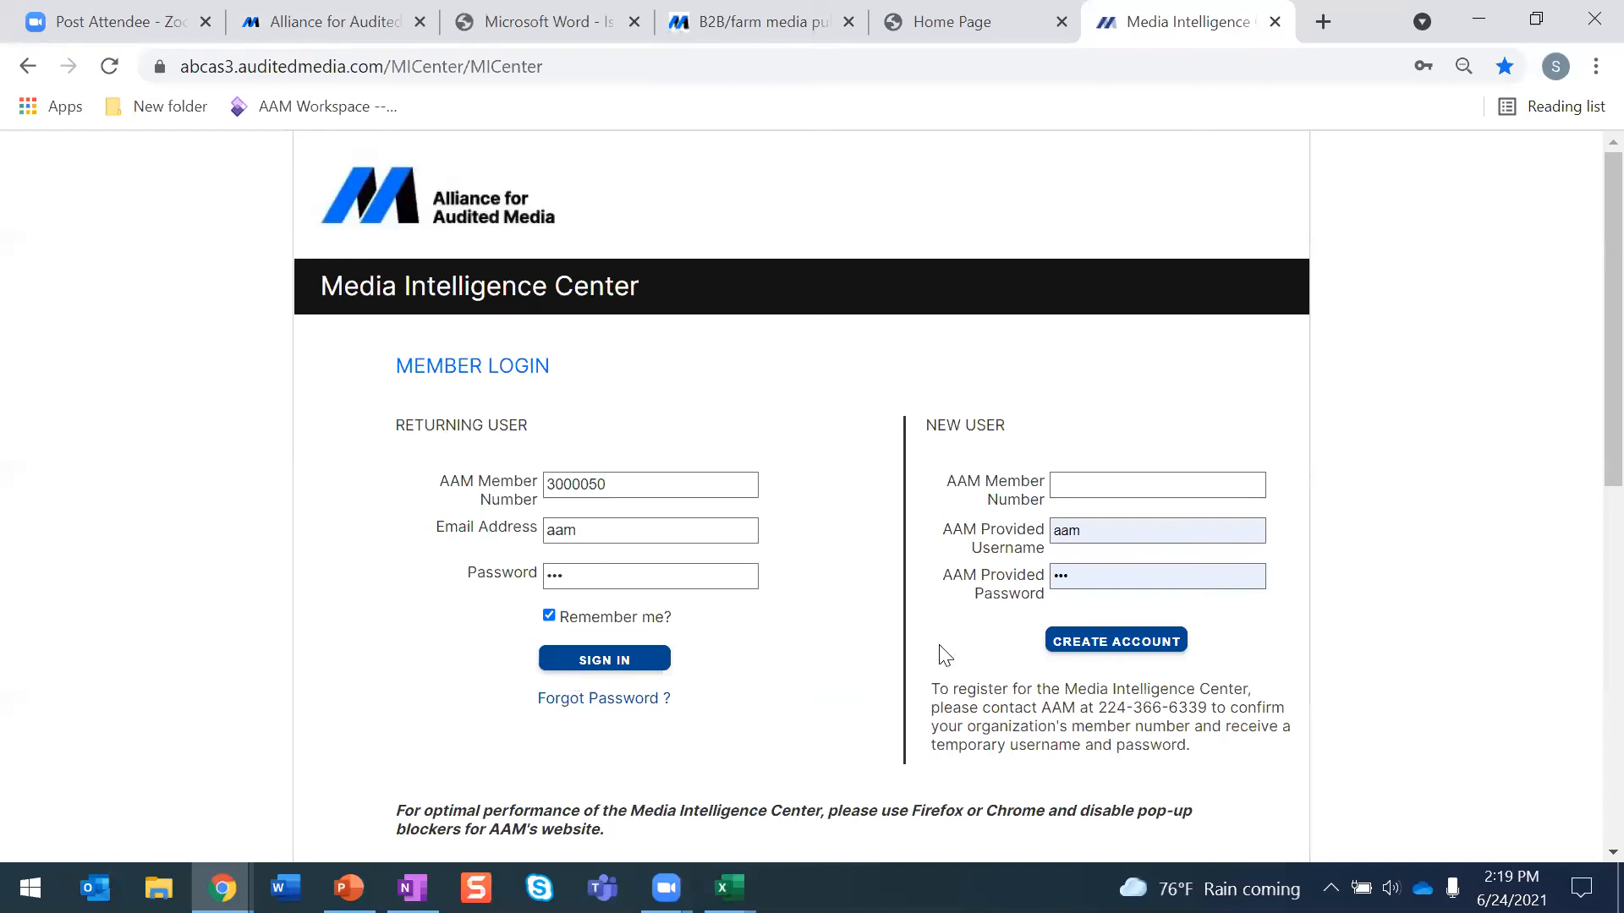
{"action": "scroll", "coordinate": [998, 591], "scroll_direction": "down", "scroll_amount": 3}
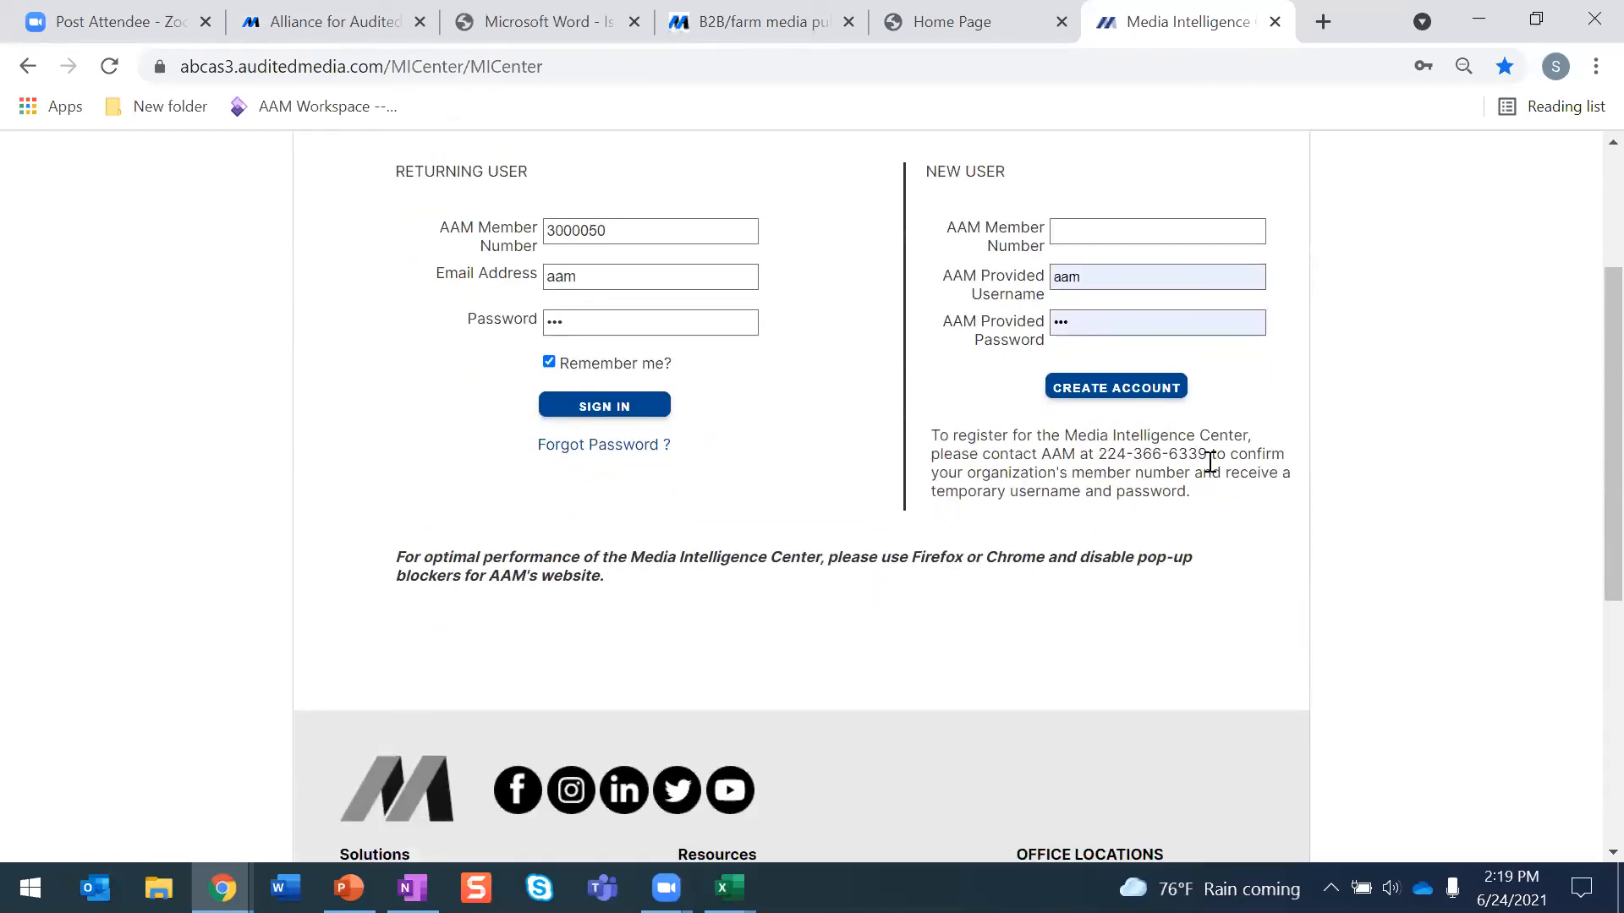
{"action": "left_click", "coordinate": [631, 406]}
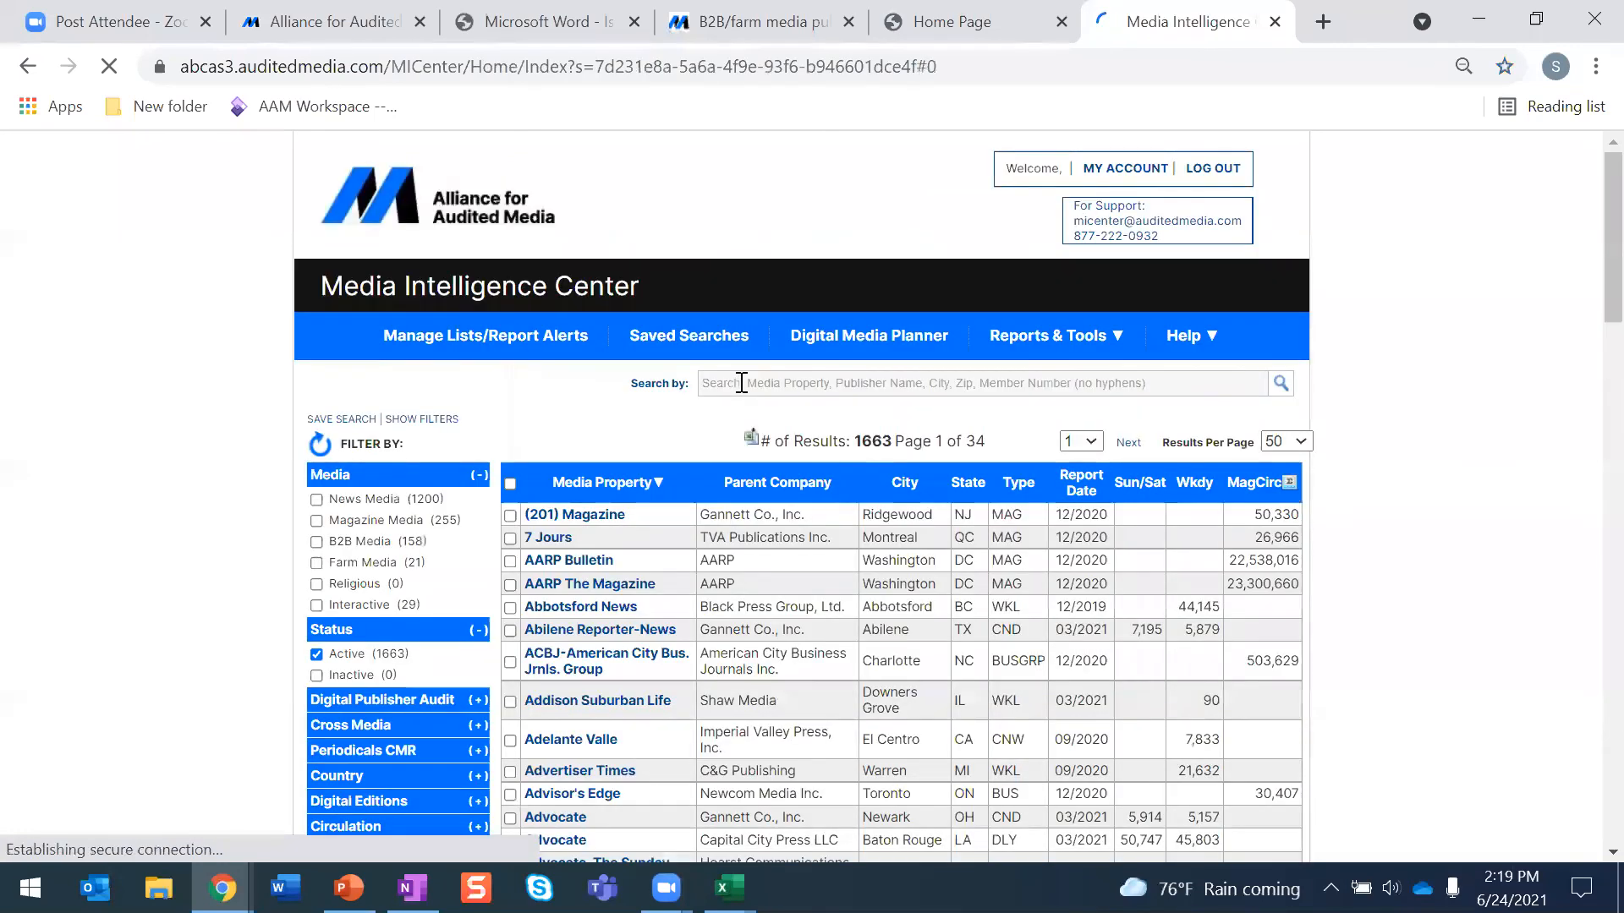
- Search the media properties for clinician's brief and open its Brand View profile
{"action": "left_click", "coordinate": [737, 383]}
{"action": "type", "text": "clin"}
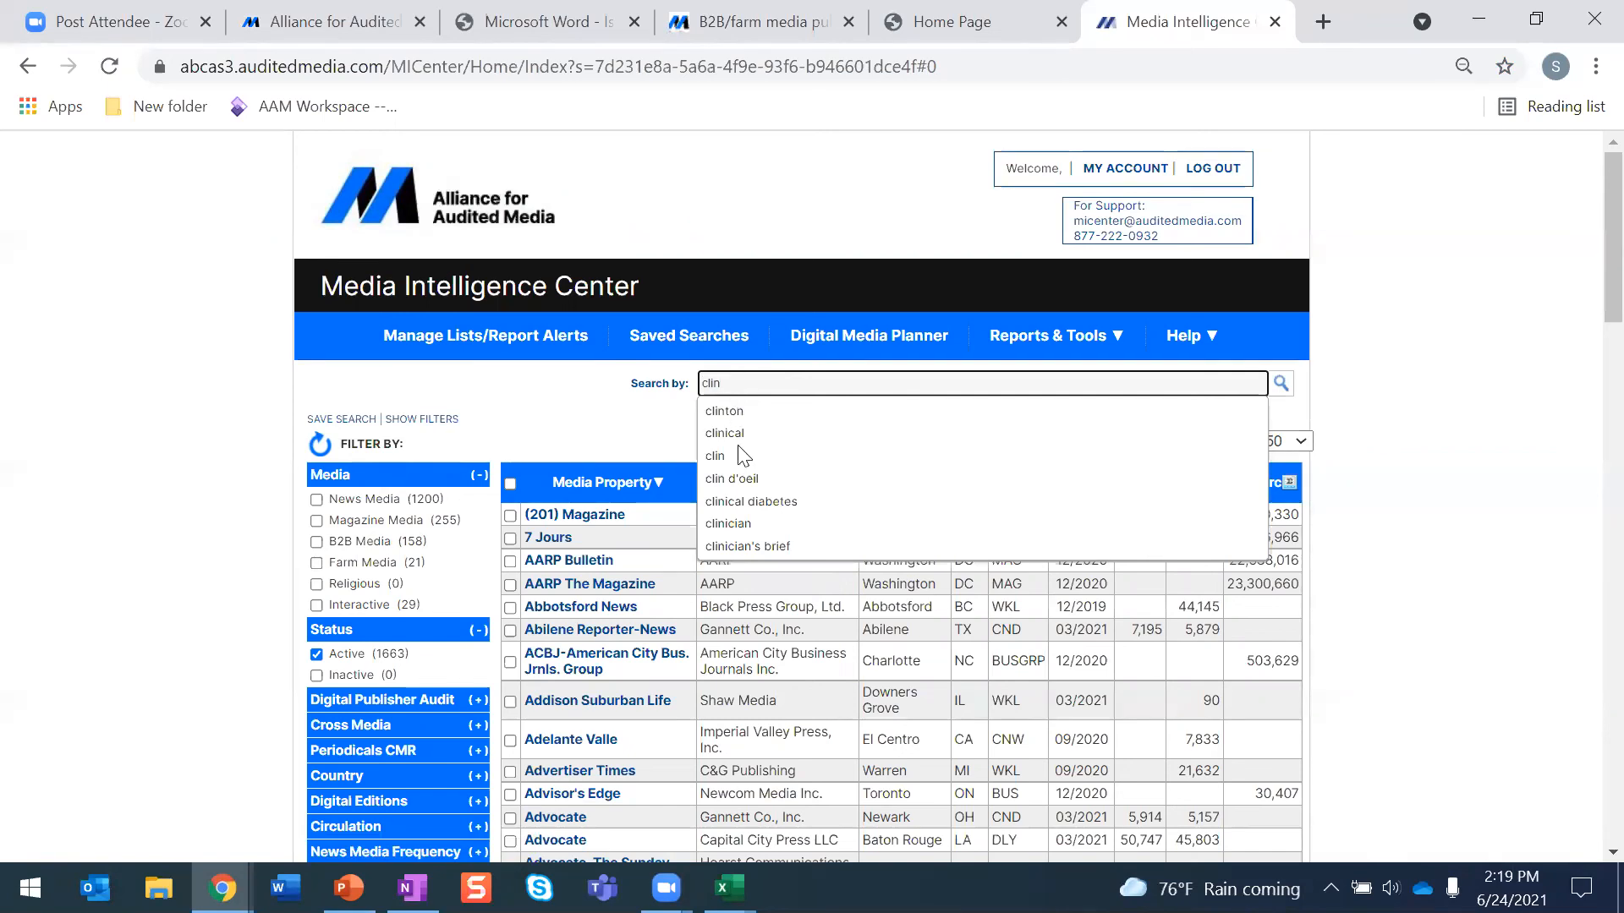
{"action": "left_click", "coordinate": [737, 547]}
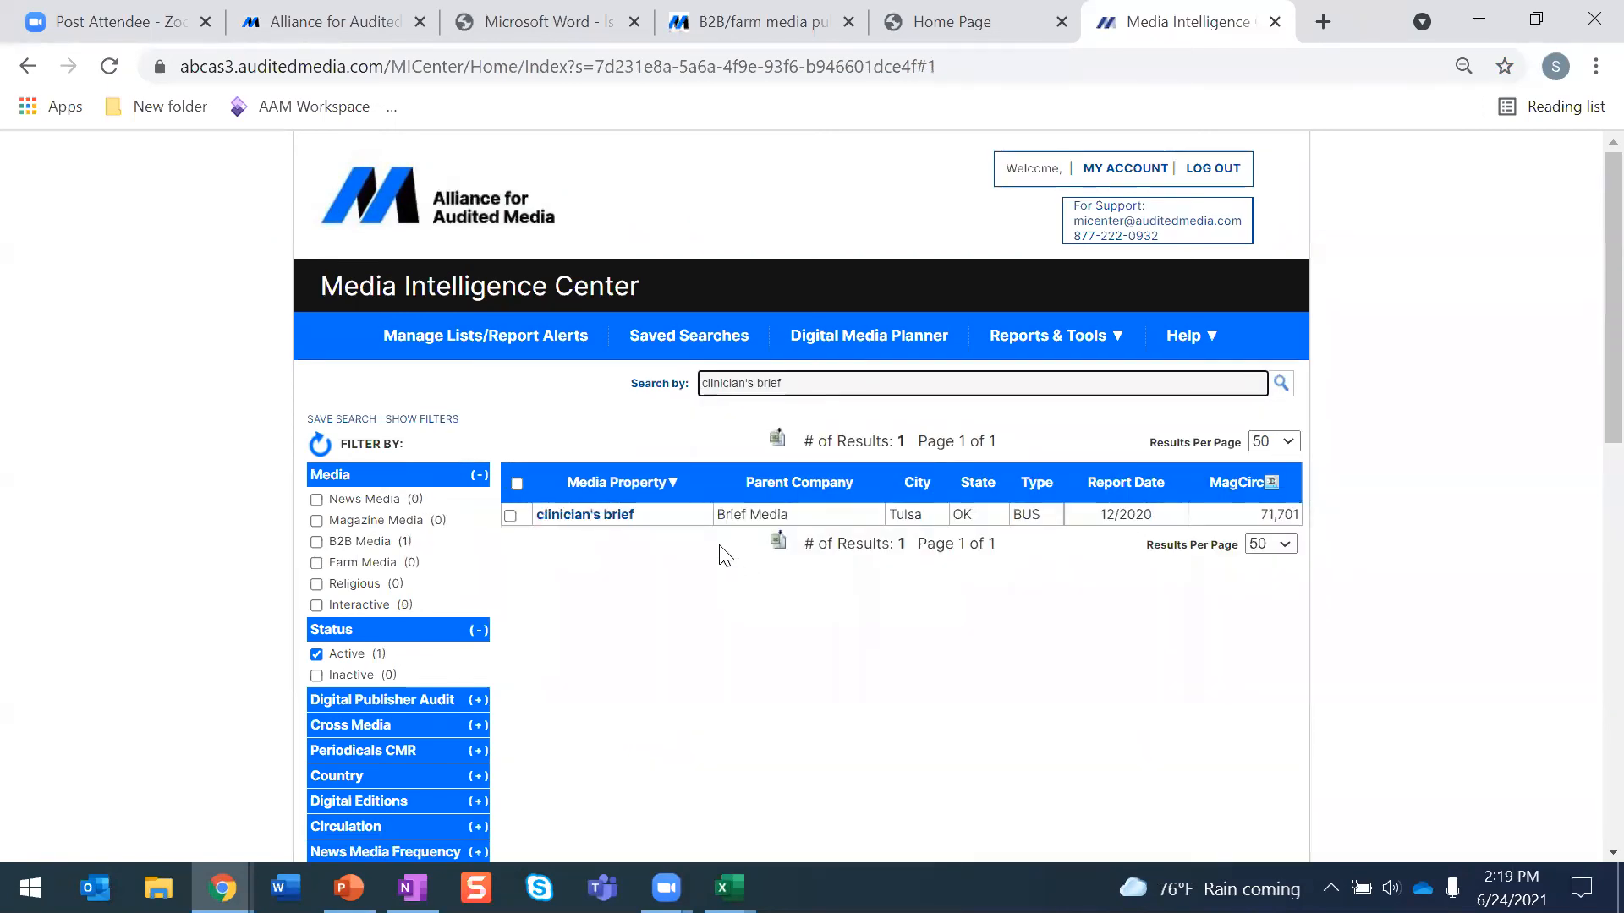
{"action": "left_click", "coordinate": [599, 522]}
{"action": "left_click", "coordinate": [599, 523]}
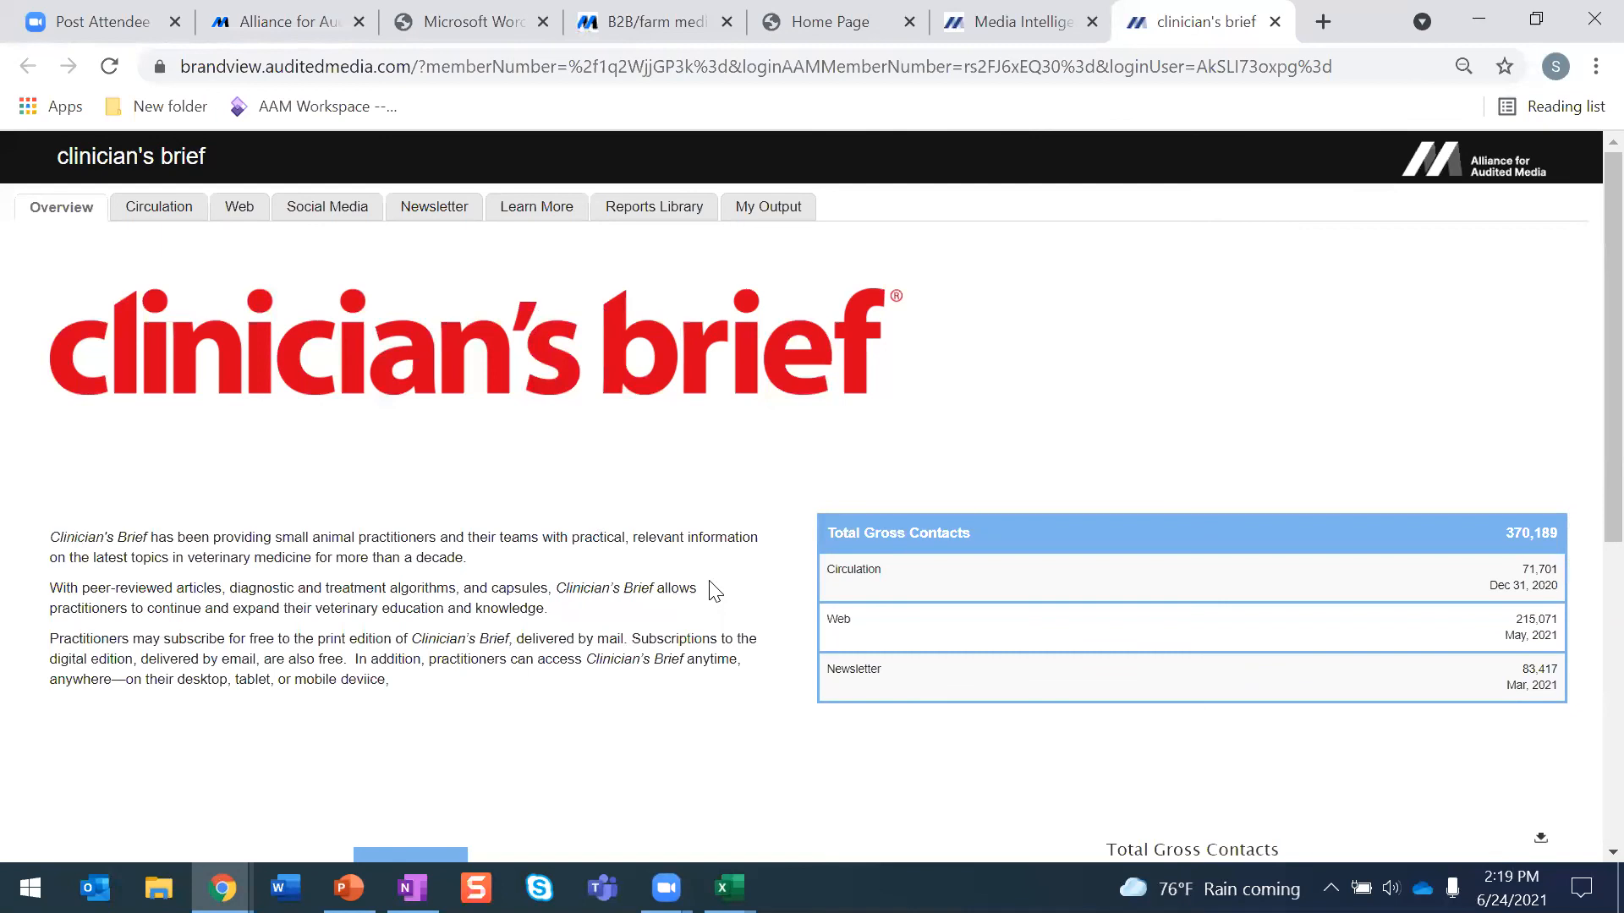
- Review the Overview of clinician's brief and view its Circulation charts
{"action": "scroll", "coordinate": [702, 588], "scroll_direction": "down", "scroll_amount": 1}
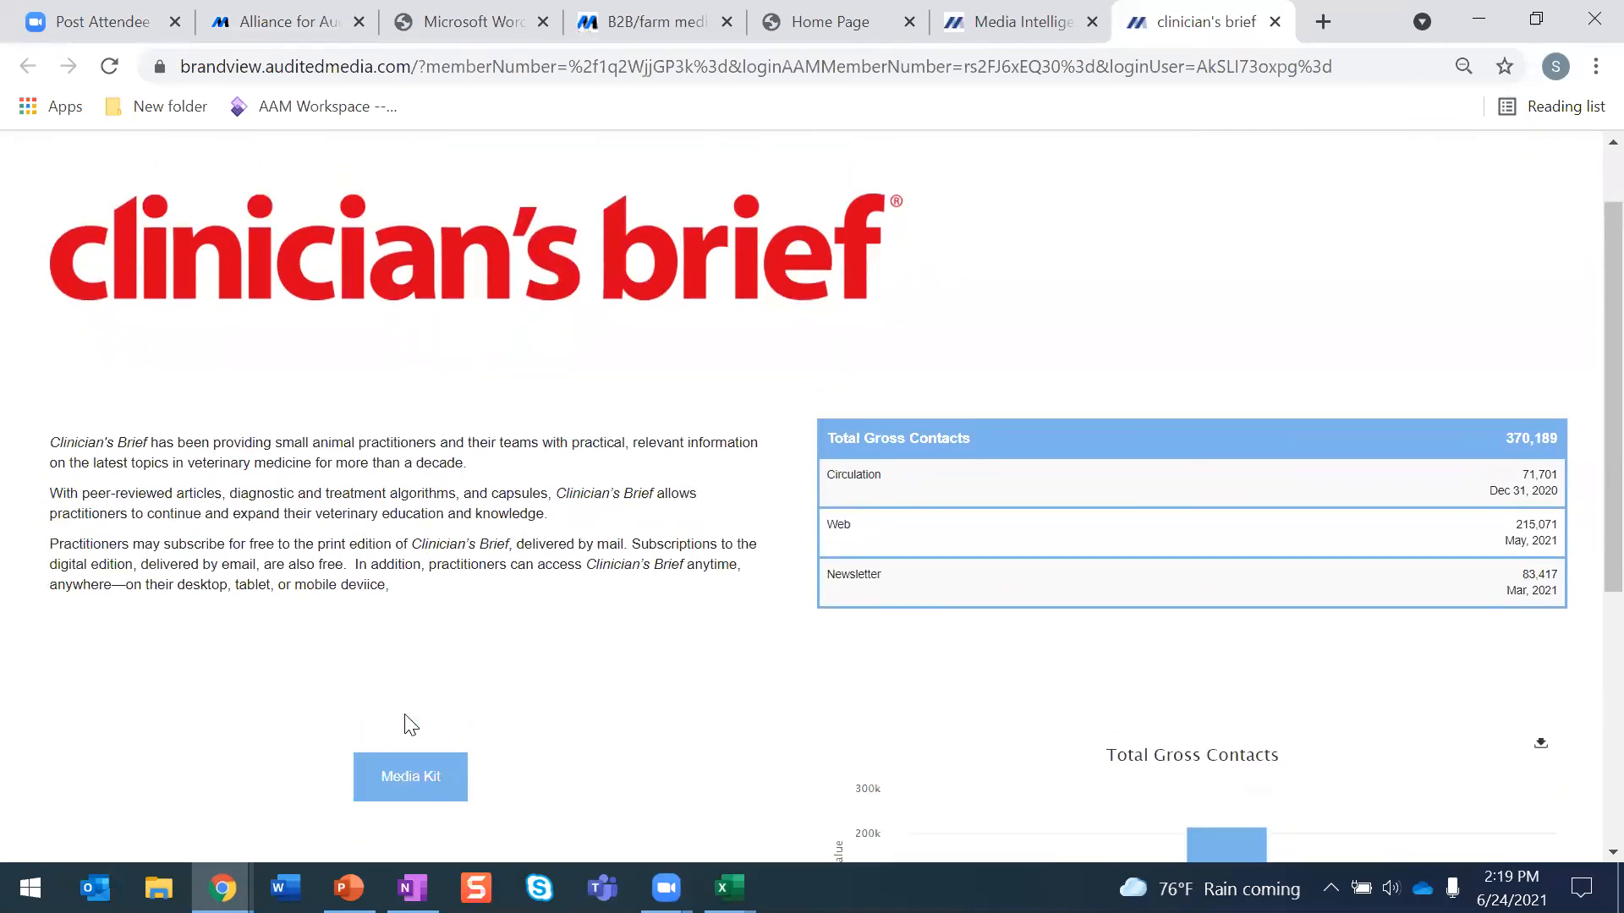
{"action": "scroll", "coordinate": [411, 726], "scroll_direction": "up", "scroll_amount": 1}
{"action": "left_click", "coordinate": [156, 209]}
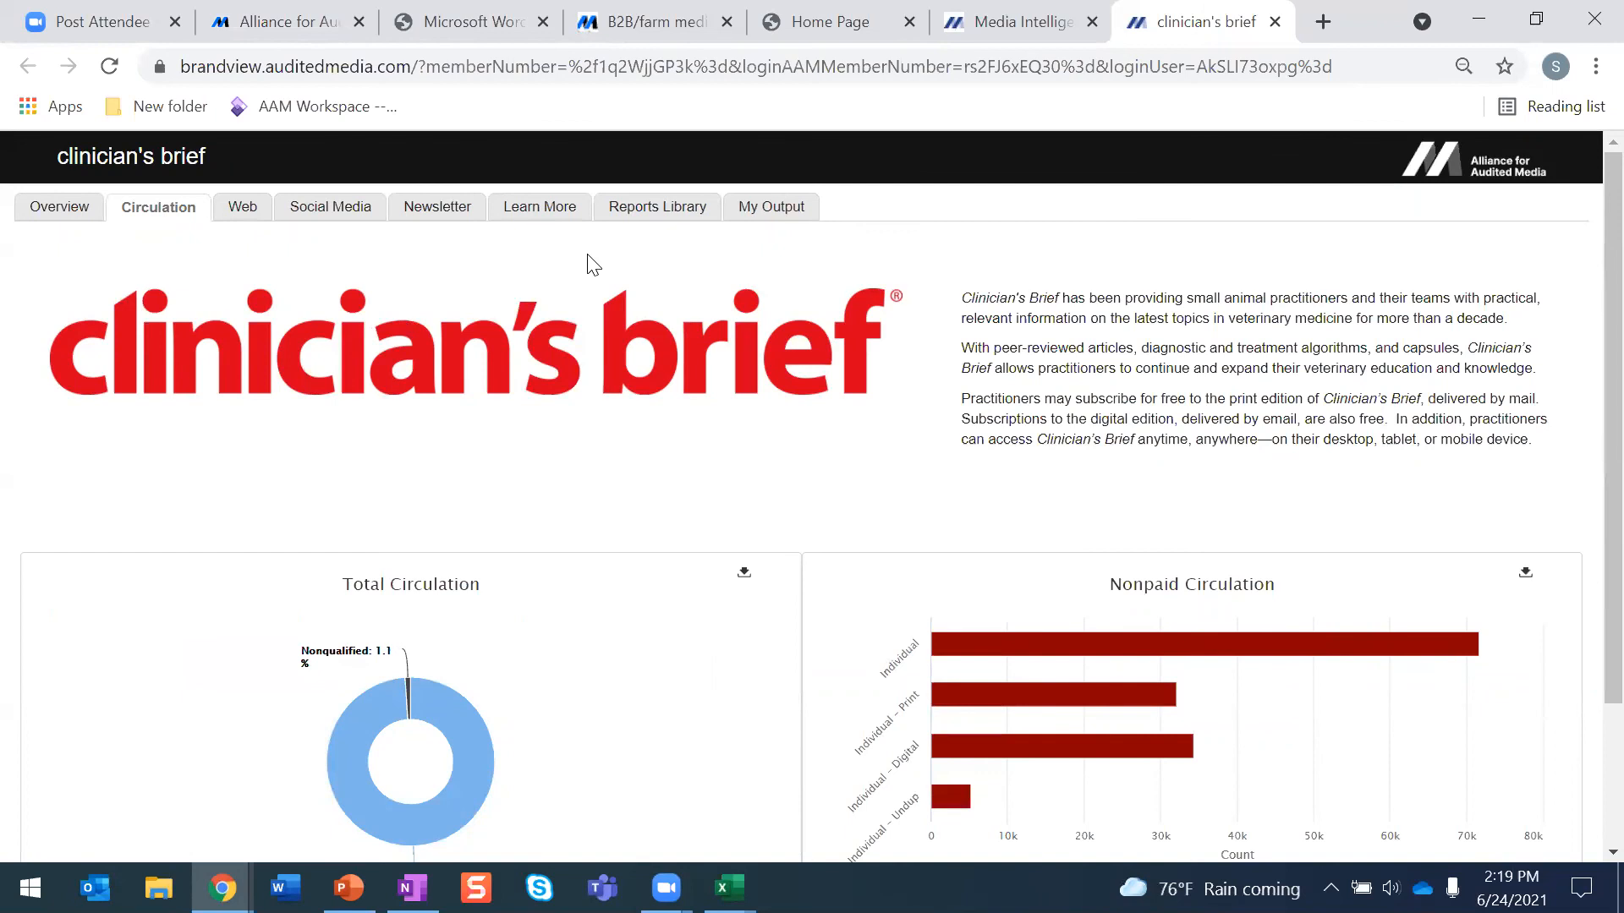
- Open the 12/31/2020 Publisher's Statement from the Reports Library, look through its pages, and return to the report list
{"action": "left_click", "coordinate": [644, 211]}
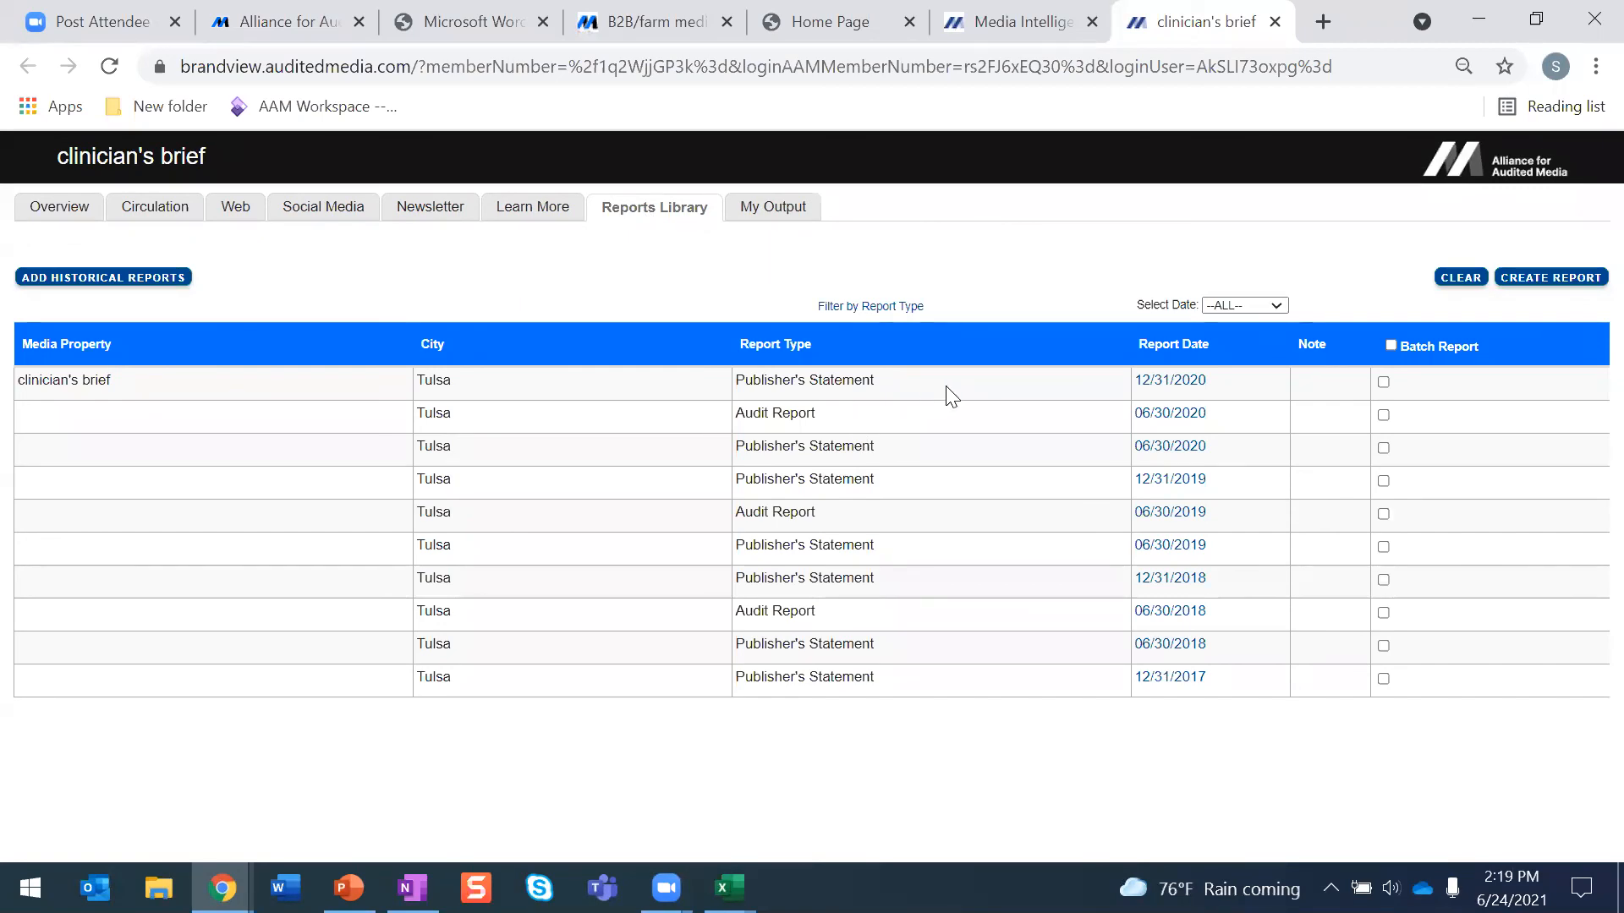
{"action": "left_click", "coordinate": [1190, 384]}
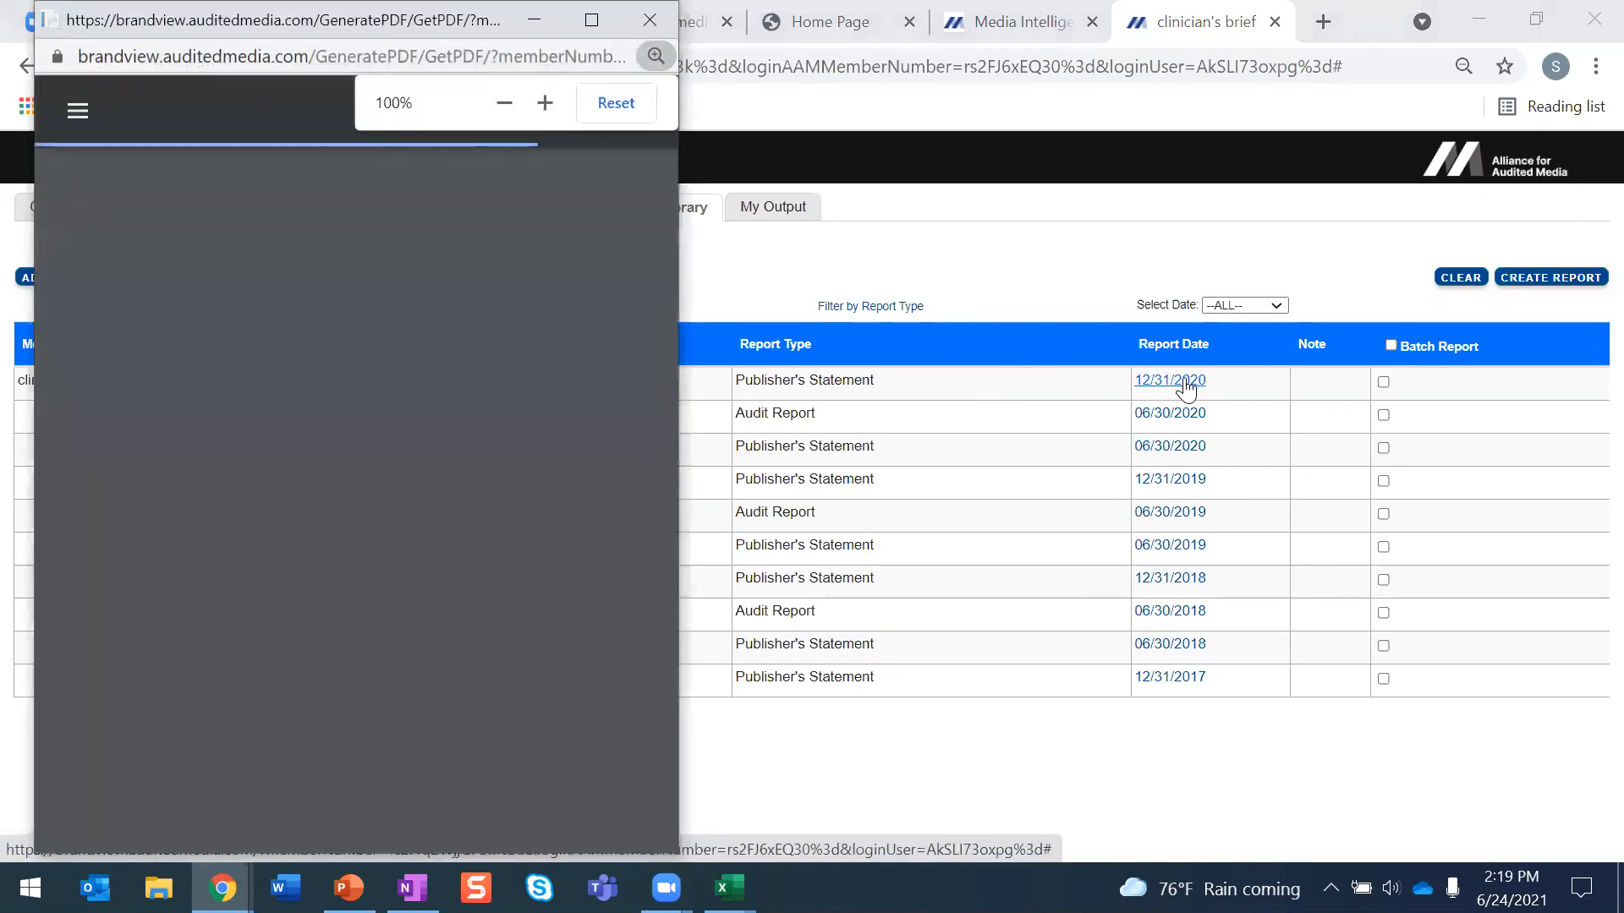
{"action": "scroll", "coordinate": [494, 365], "scroll_direction": "down", "scroll_amount": 7}
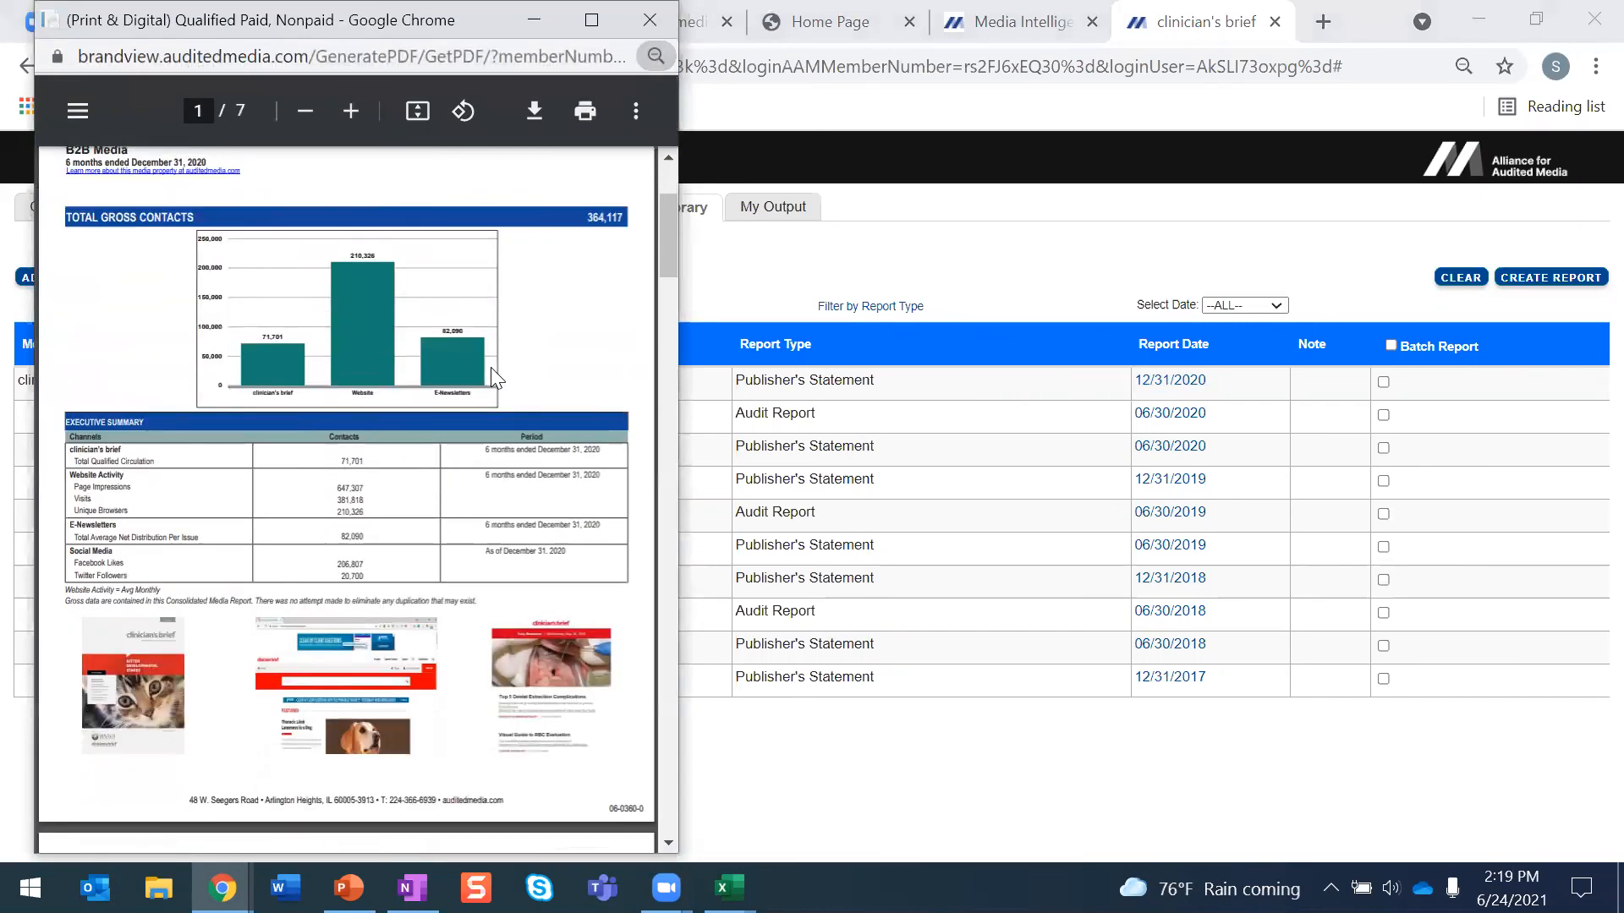
{"action": "scroll", "coordinate": [493, 369], "scroll_direction": "down", "scroll_amount": 10}
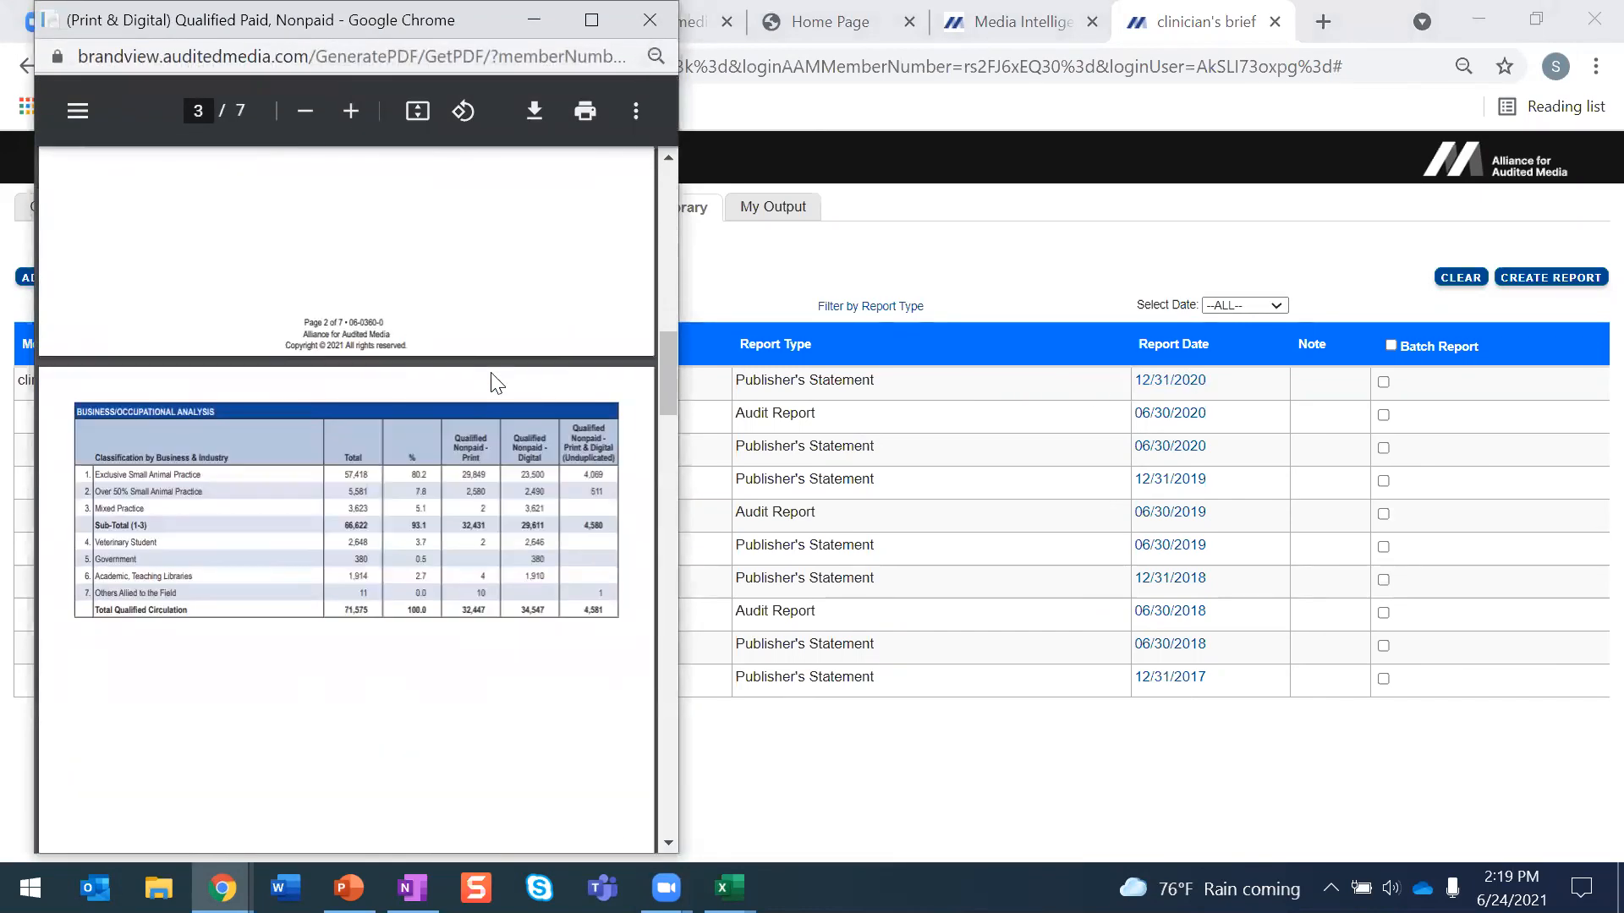
{"action": "scroll", "coordinate": [490, 373], "scroll_direction": "up", "scroll_amount": 12}
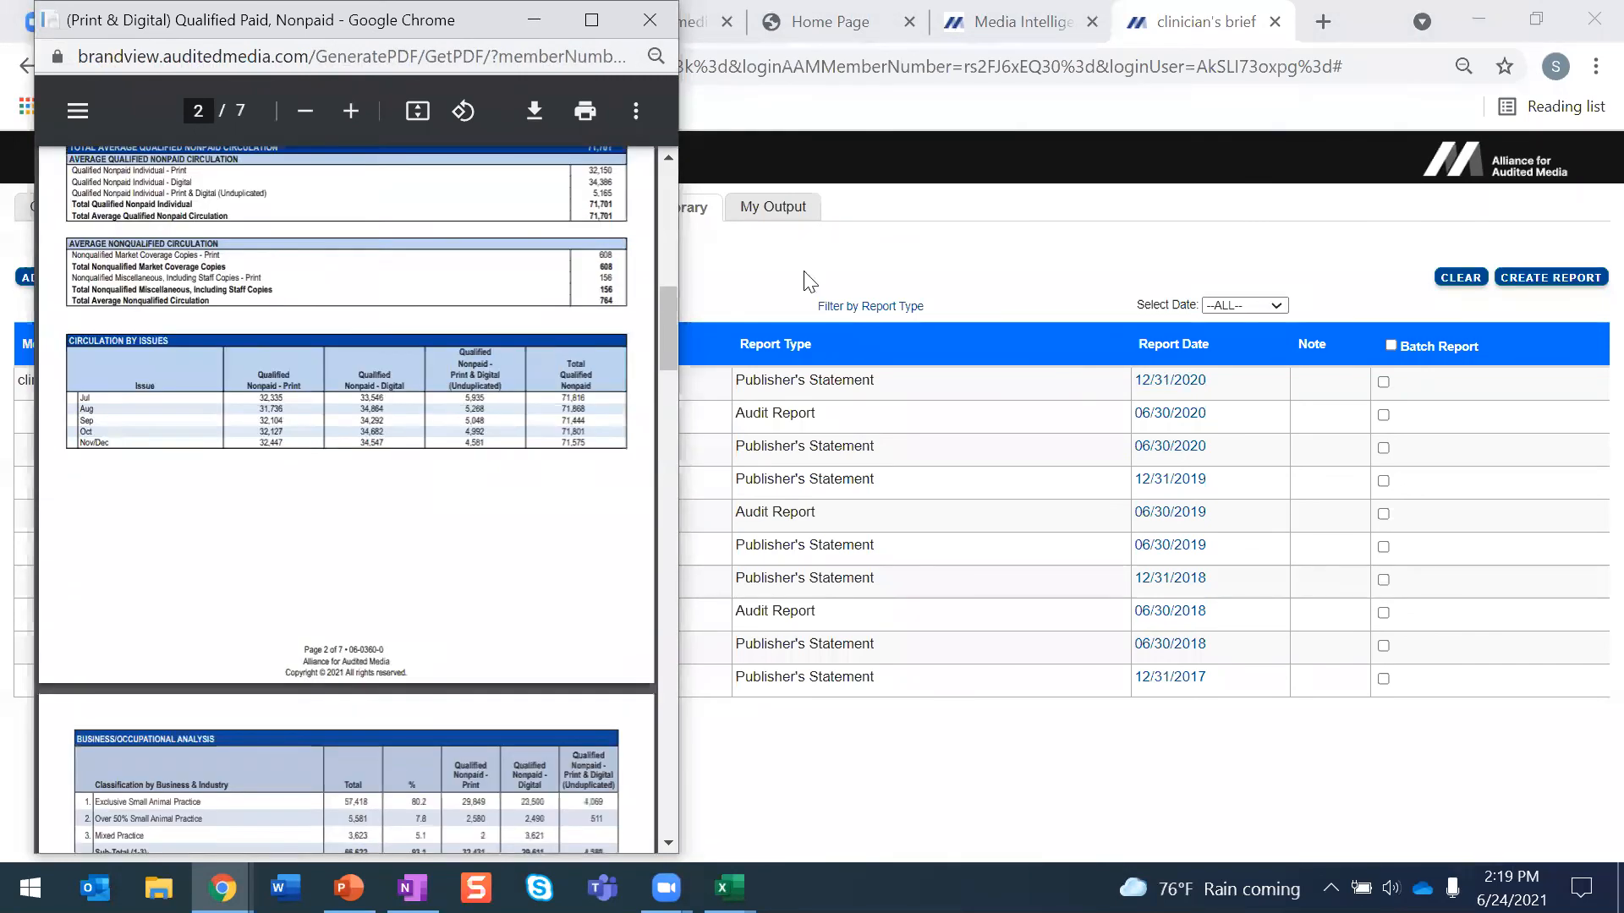
{"action": "left_click", "coordinate": [887, 278]}
- Switch to PowerPoint and start the slide show from slide 35, Contact Information For Filing Questions
{"action": "key", "text": "alt+Tab"}
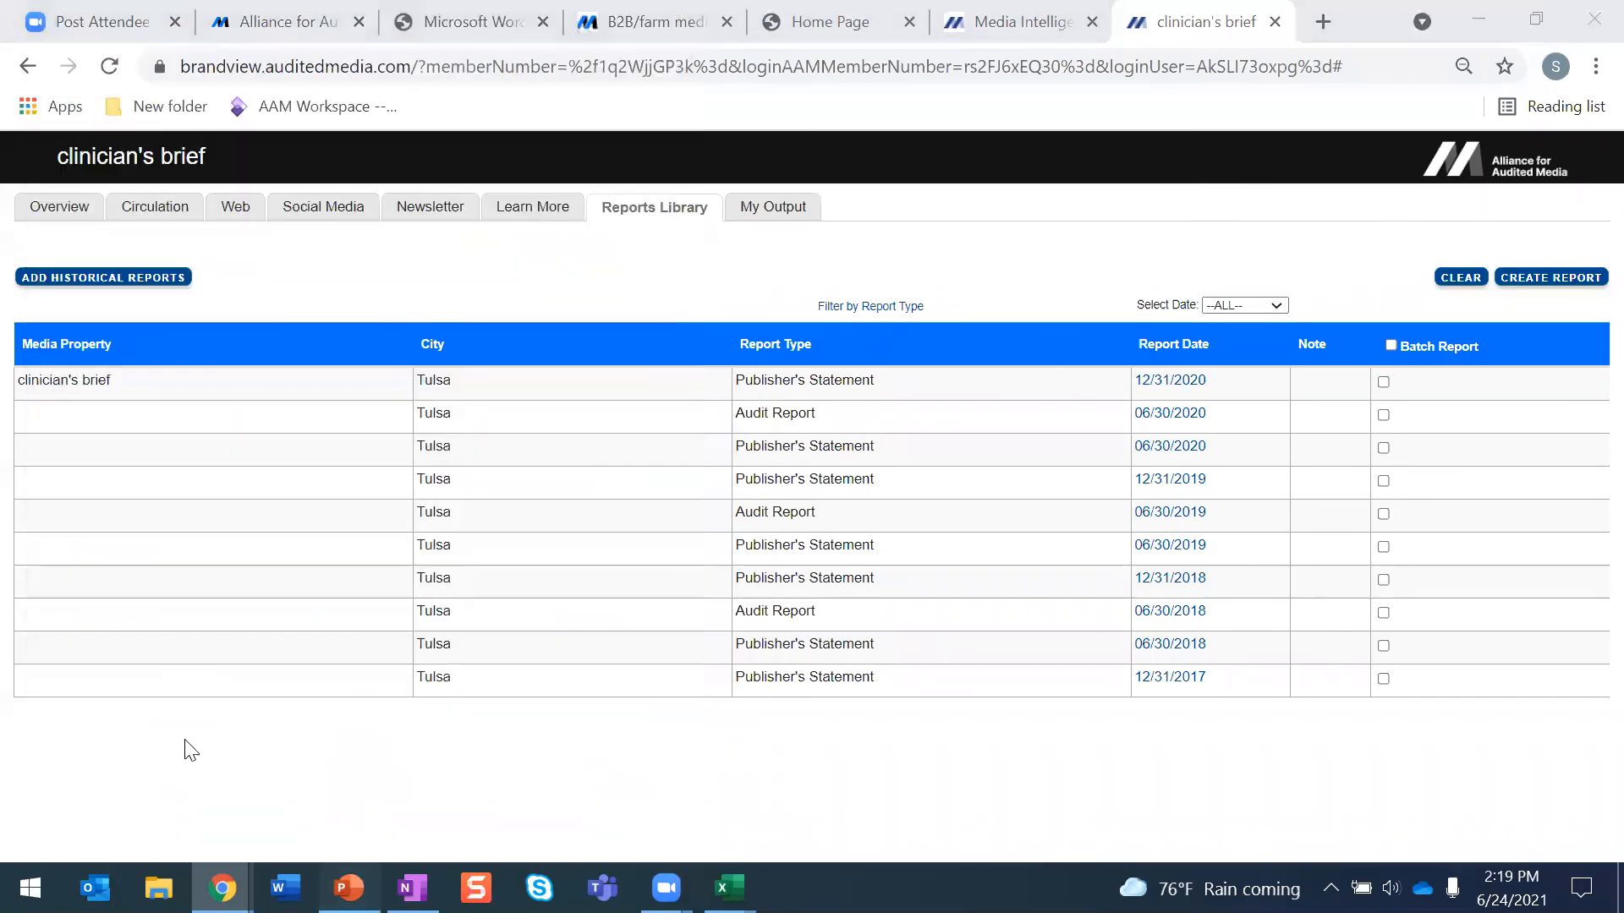
{"action": "left_click", "coordinate": [150, 672]}
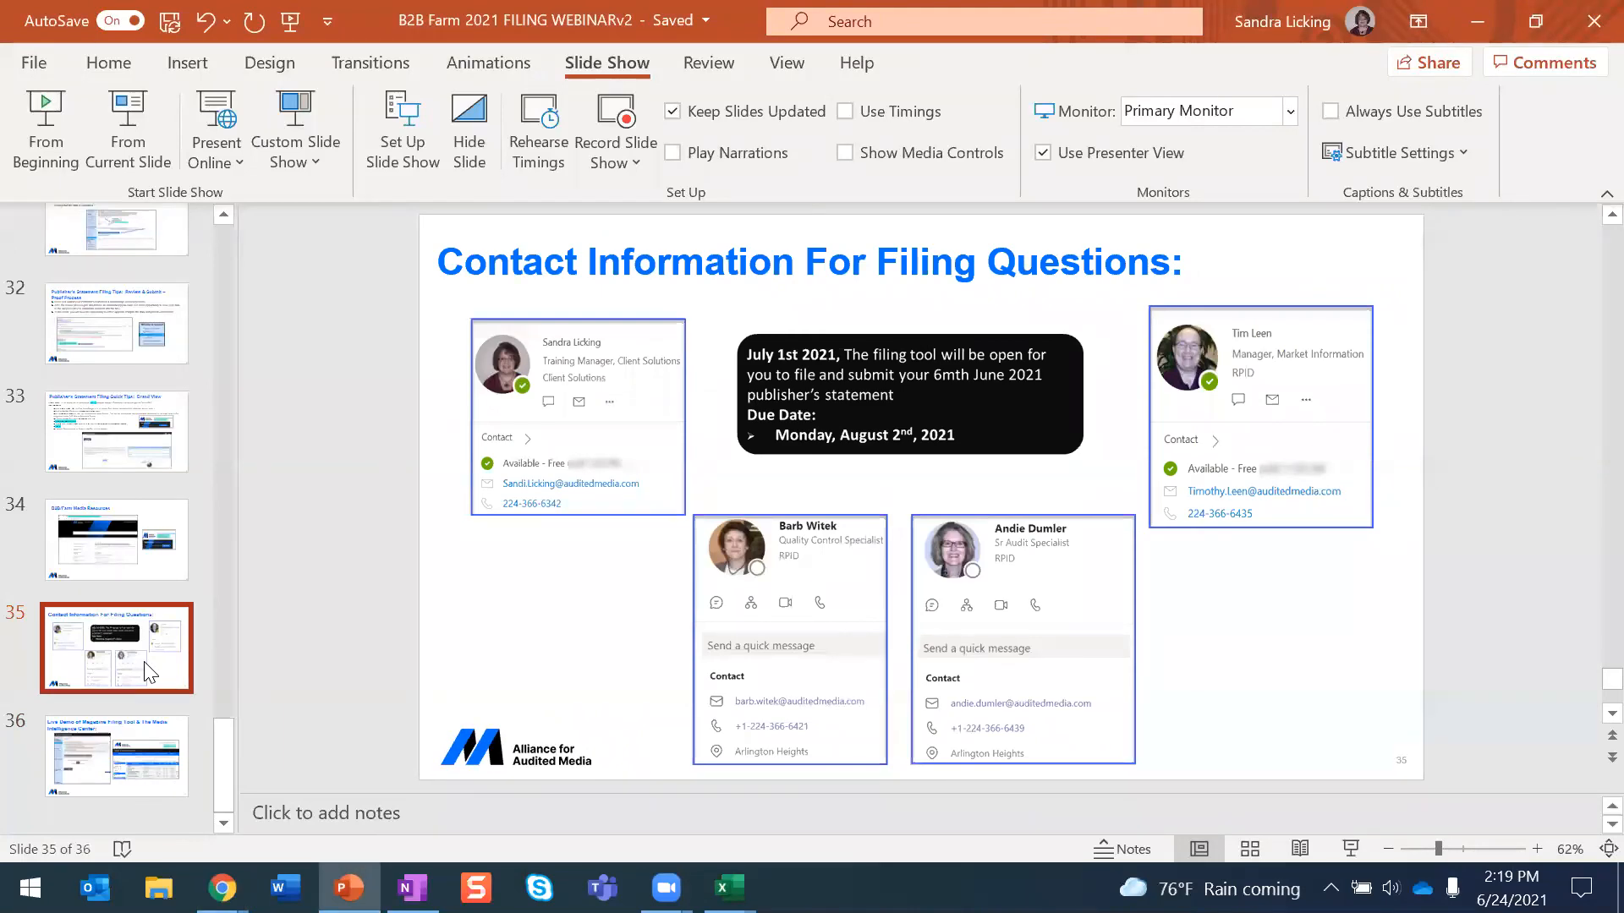
{"action": "left_click", "coordinate": [145, 153]}
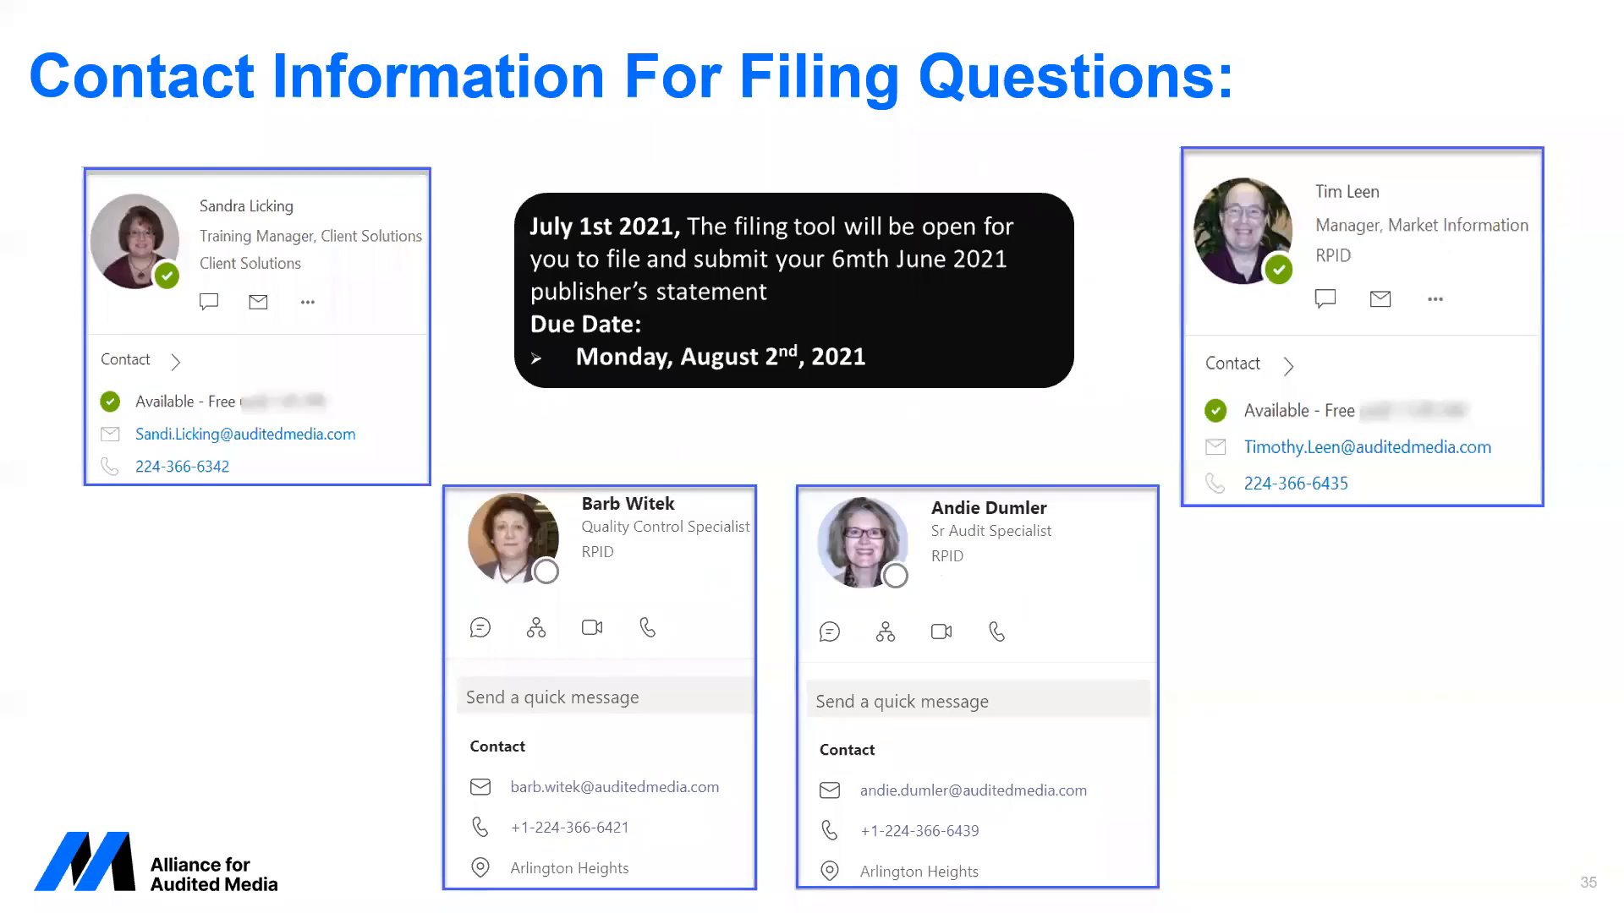